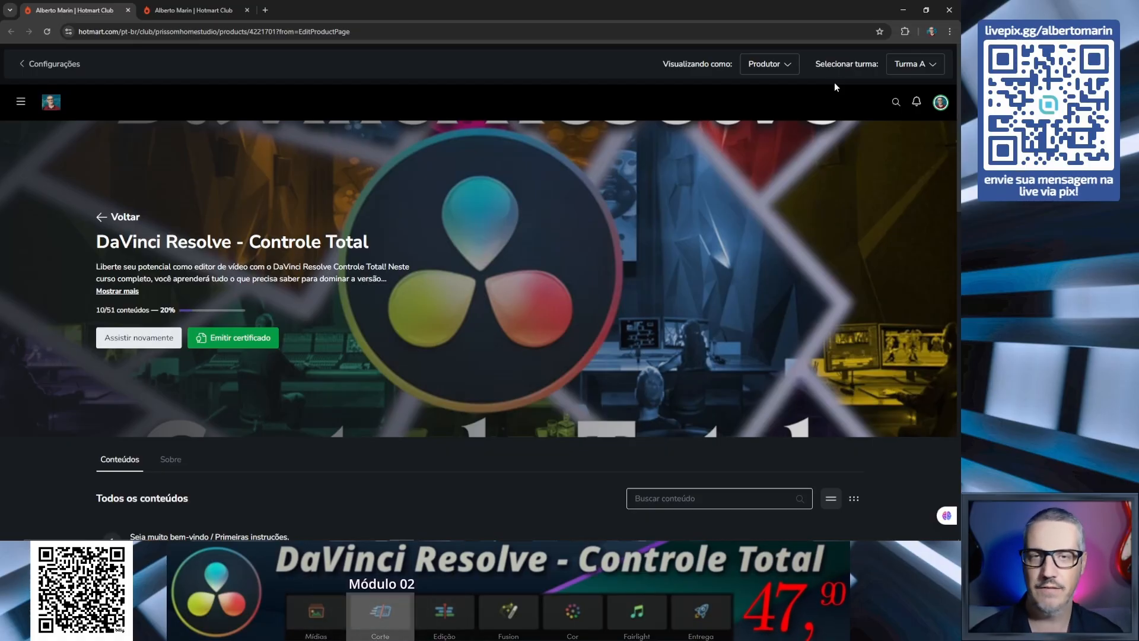
# - Expand module 2, "Por dentro do DaVinci / Primeiros Passos", in the DaVinci Resolve - Controle Total course and review its lessons
pyautogui.scroll(-1, 654, 243)
pyautogui.scroll(-5, 655, 244)
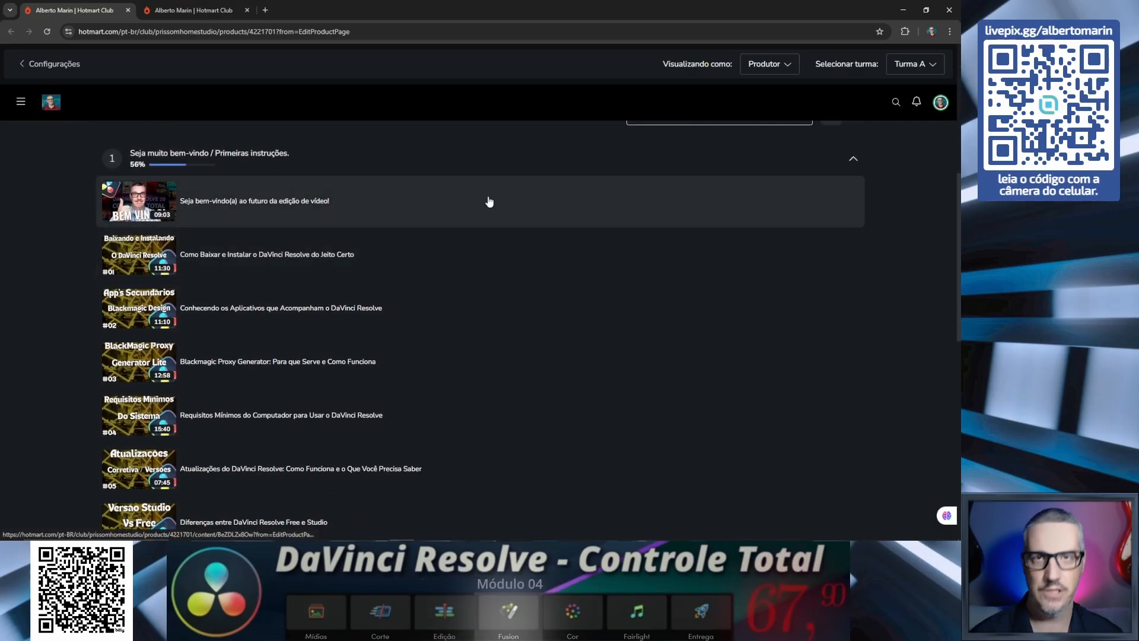
pyautogui.scroll(-2, 500, 185)
pyautogui.scroll(-6, 507, 189)
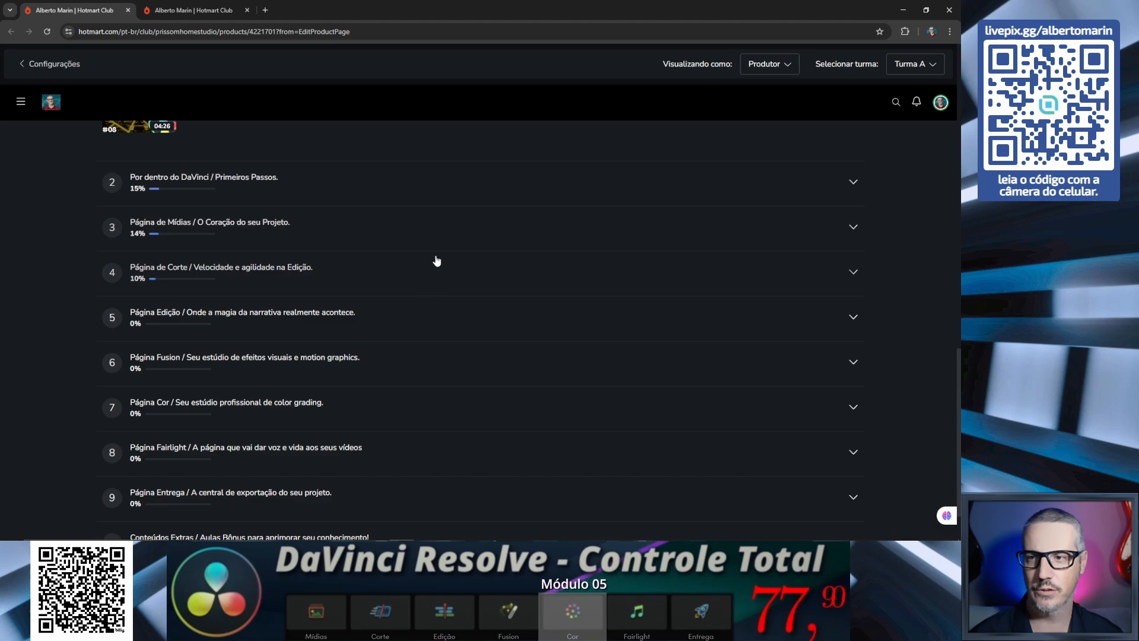
pyautogui.click(399, 193)
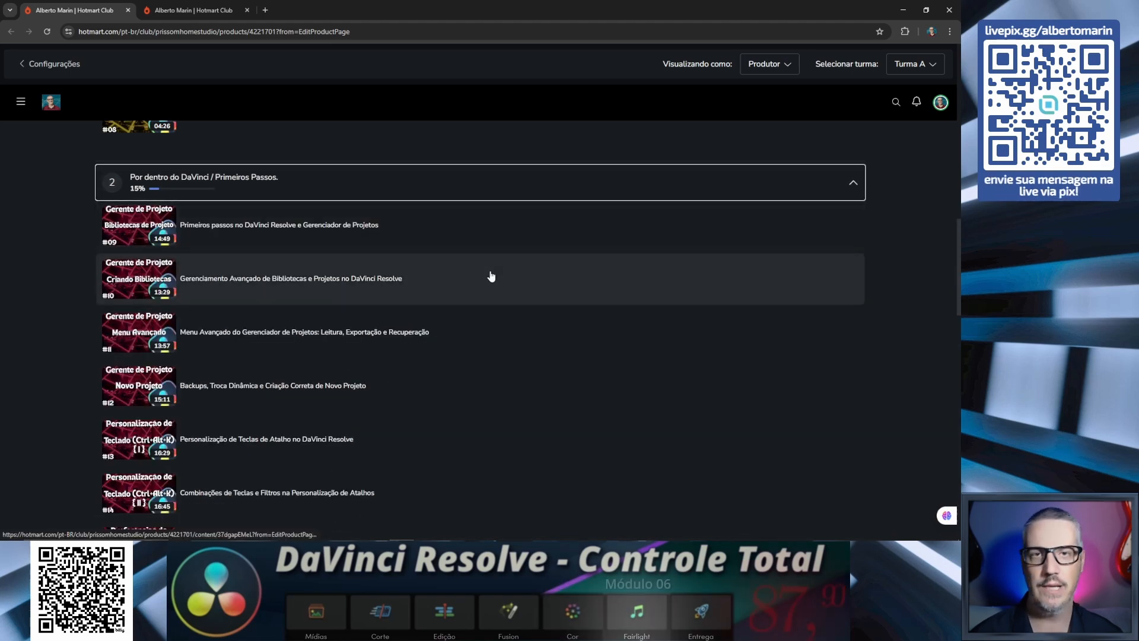
pyautogui.scroll(-3, 491, 276)
pyautogui.scroll(-2, 305, 246)
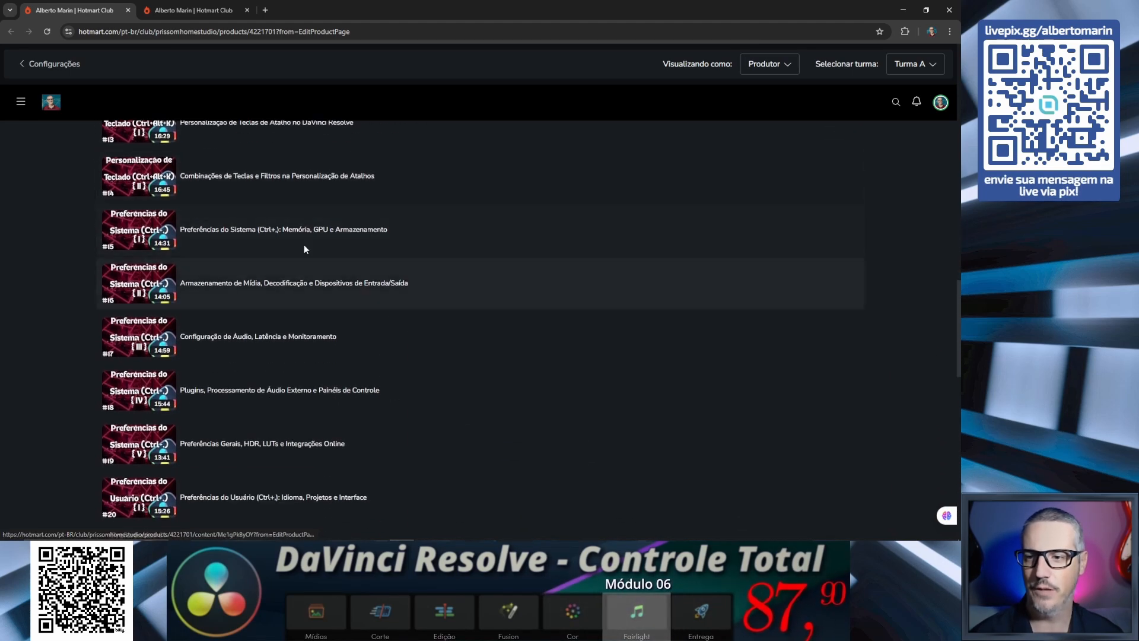
pyautogui.scroll(-1, 376, 361)
pyautogui.scroll(-3, 377, 361)
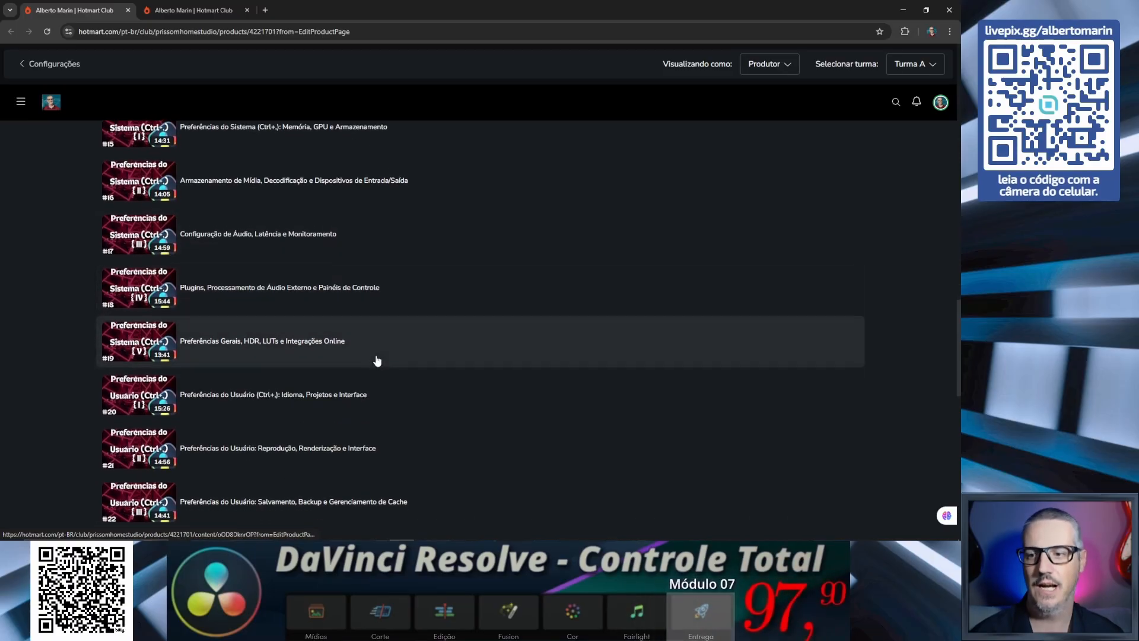
pyautogui.scroll(-2, 385, 354)
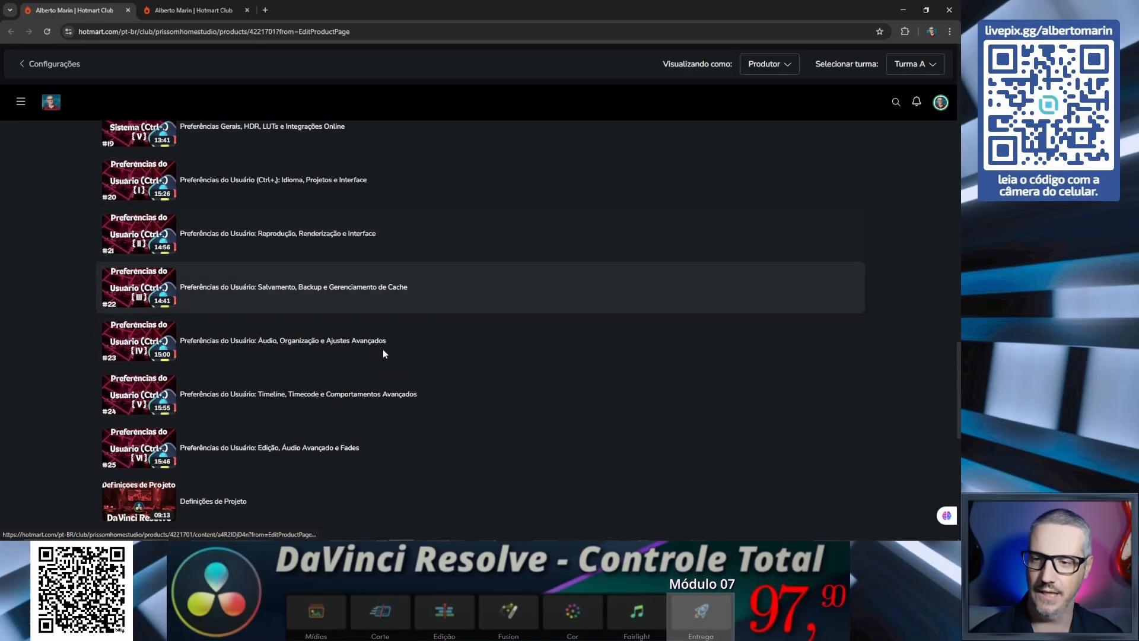
pyautogui.scroll(-4, 384, 354)
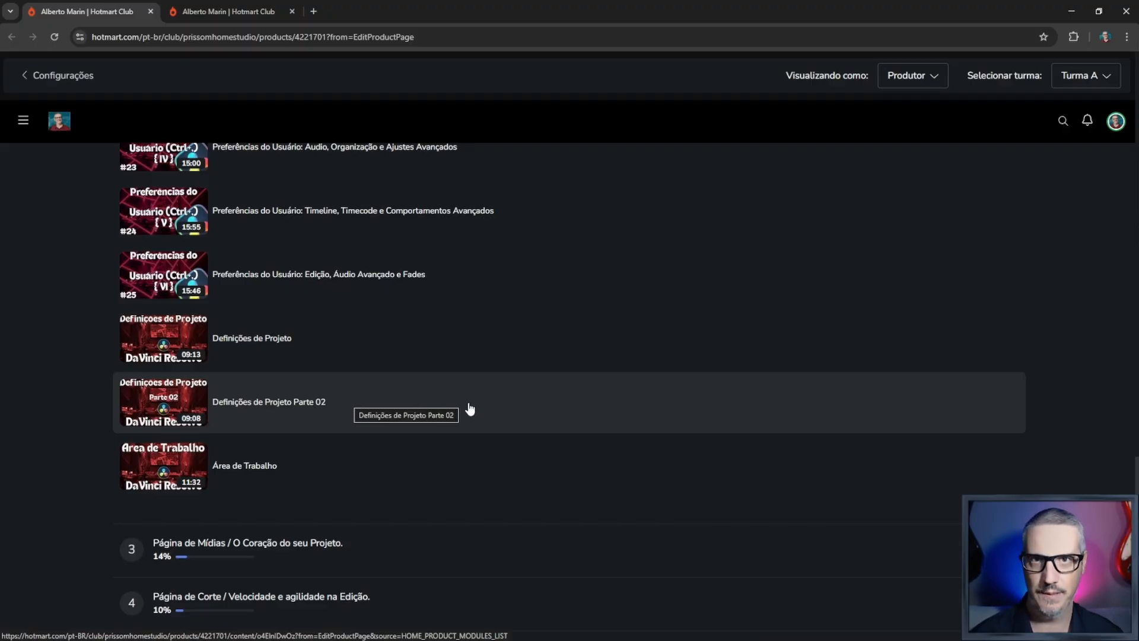
# - Expand module 3, "Página de Mídias / O Coração do seu Projeto", and review its lessons
pyautogui.scroll(-1, 492, 414)
pyautogui.scroll(-3, 515, 420)
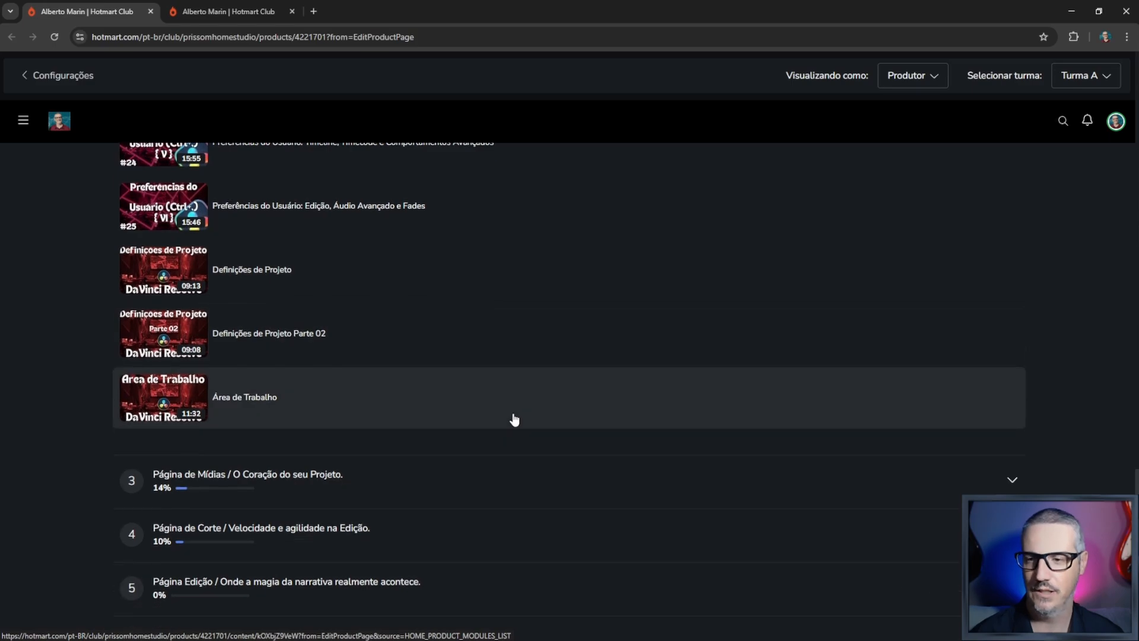
pyautogui.click(512, 359)
pyautogui.scroll(-5, 552, 408)
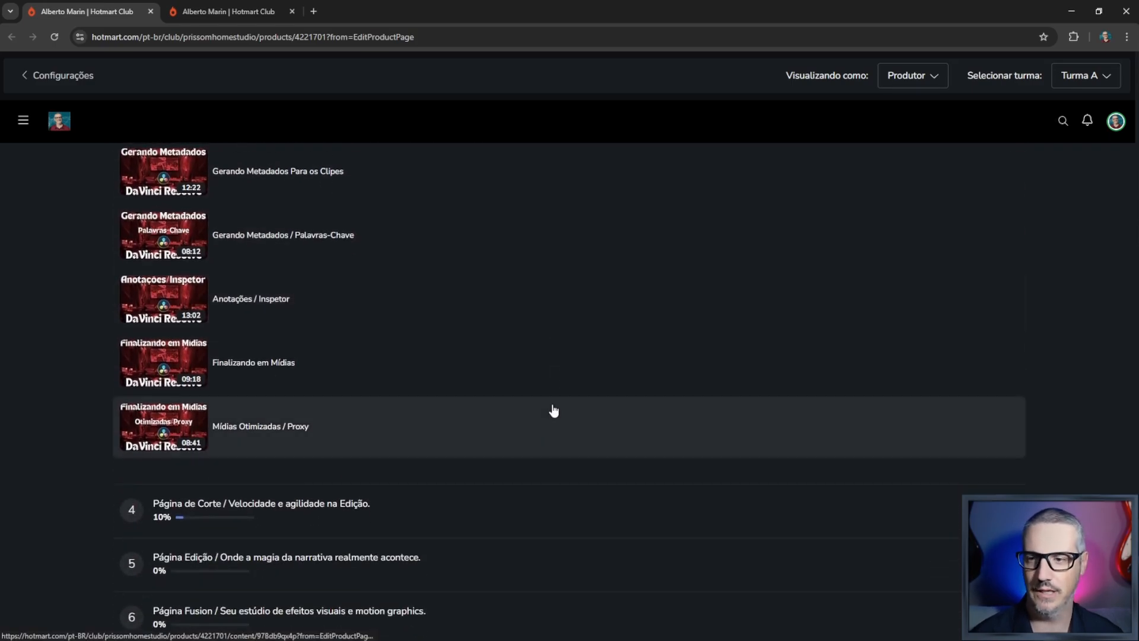
pyautogui.scroll(-1, 553, 409)
pyautogui.scroll(3, 554, 410)
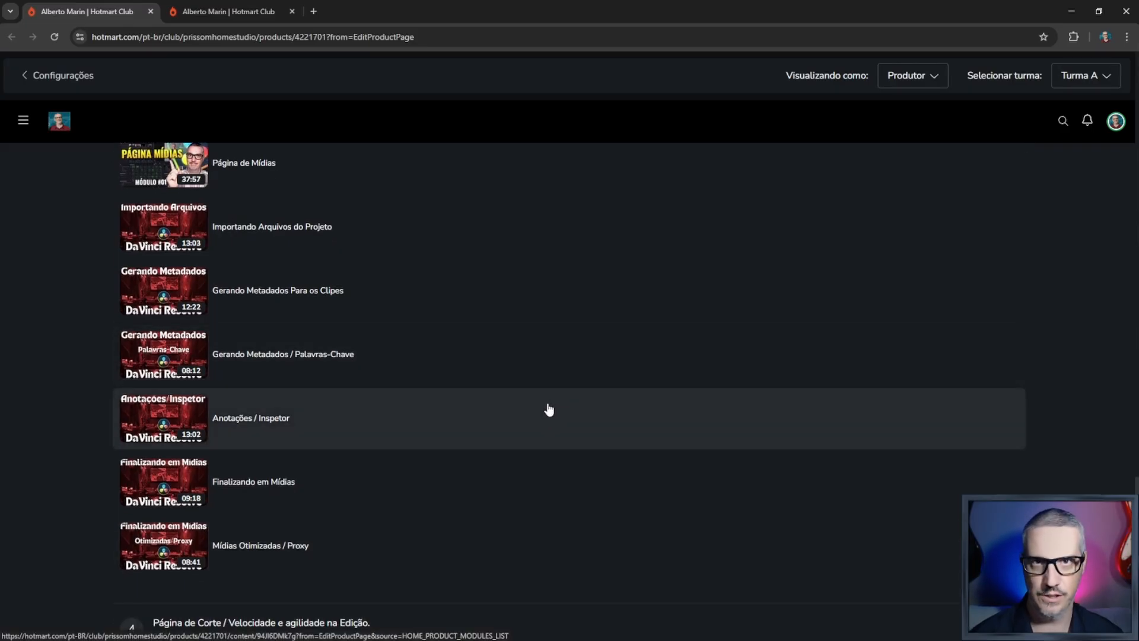
pyautogui.scroll(-3, 549, 409)
pyautogui.scroll(-2, 545, 391)
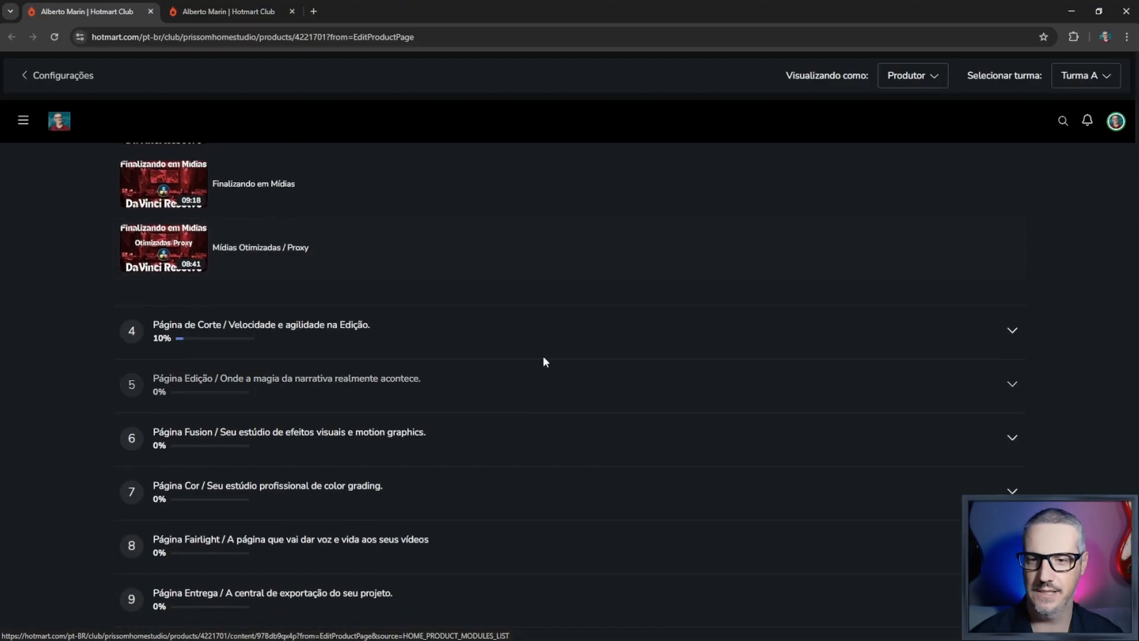
# - Expand module 4, "Página de Corte", and module 5, "Página Edição", and review their lessons
pyautogui.click(549, 348)
pyautogui.scroll(-8, 552, 384)
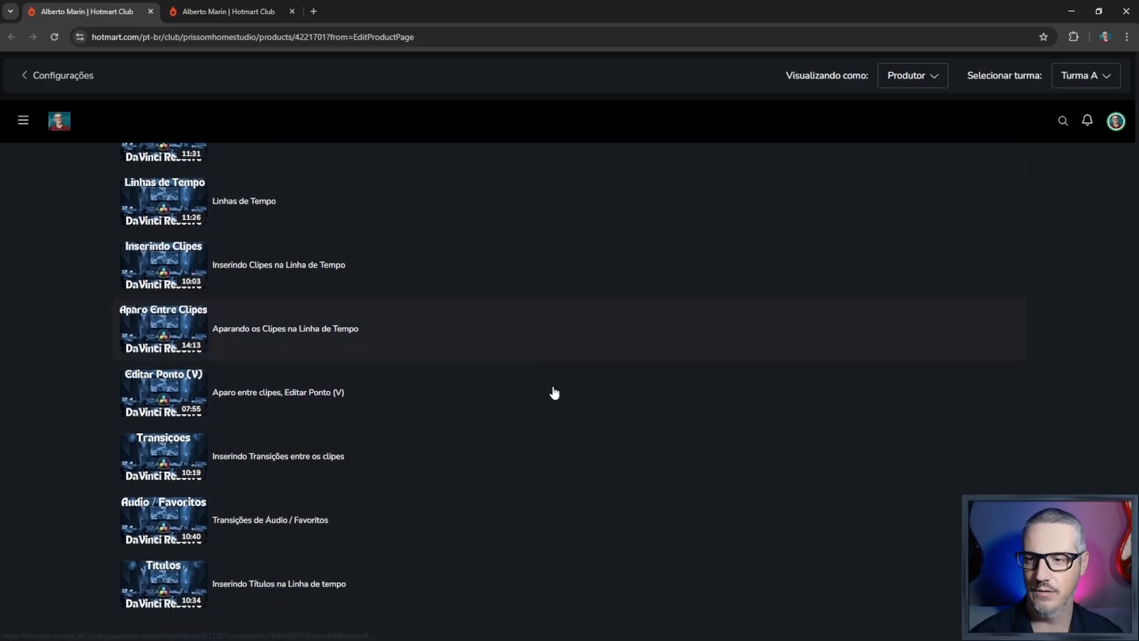
pyautogui.scroll(-2, 554, 393)
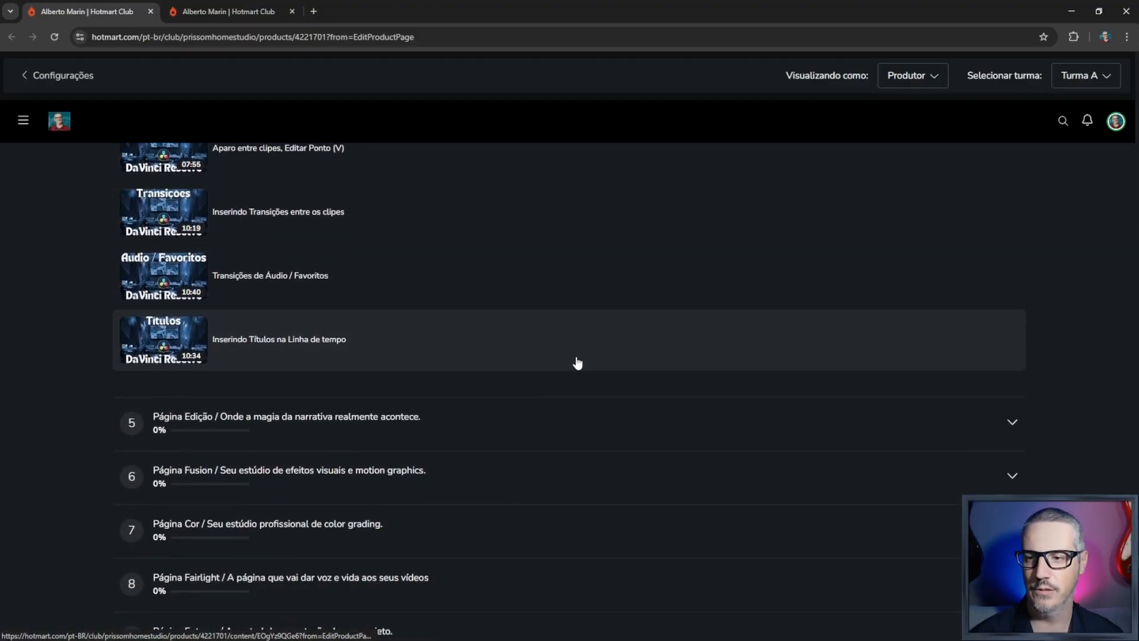
pyautogui.click(533, 439)
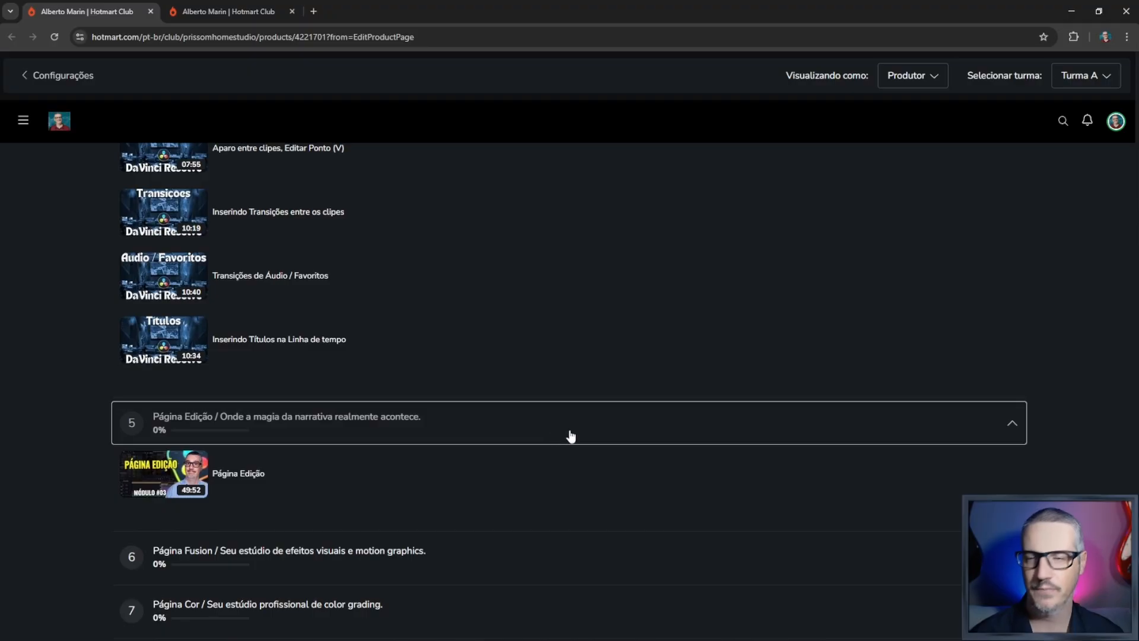
pyautogui.scroll(7, 569, 431)
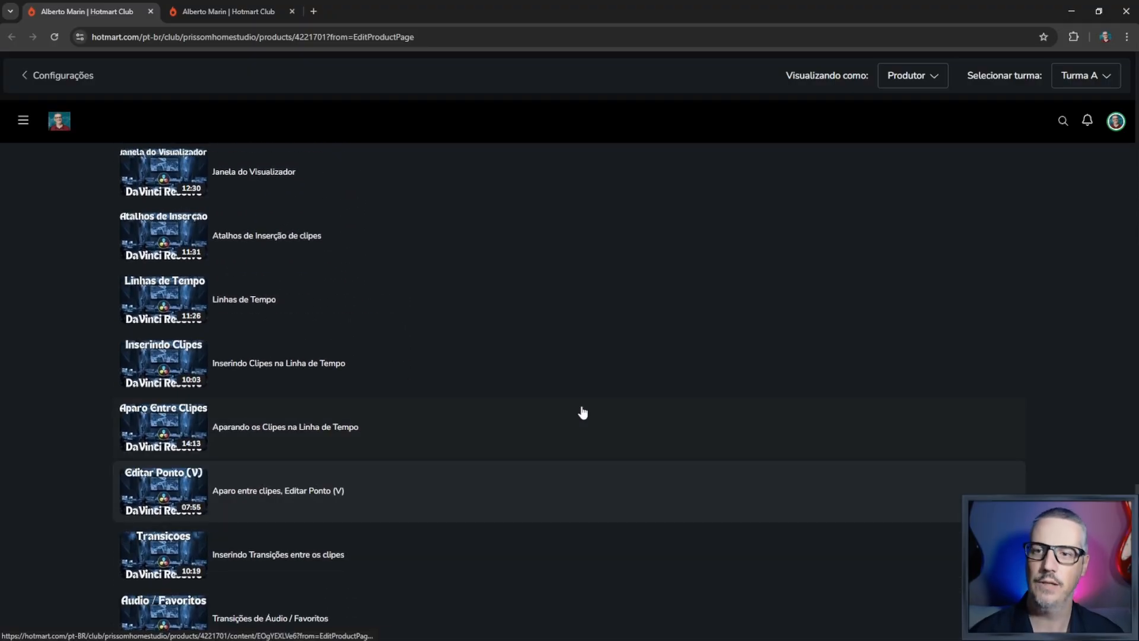
pyautogui.scroll(6, 505, 250)
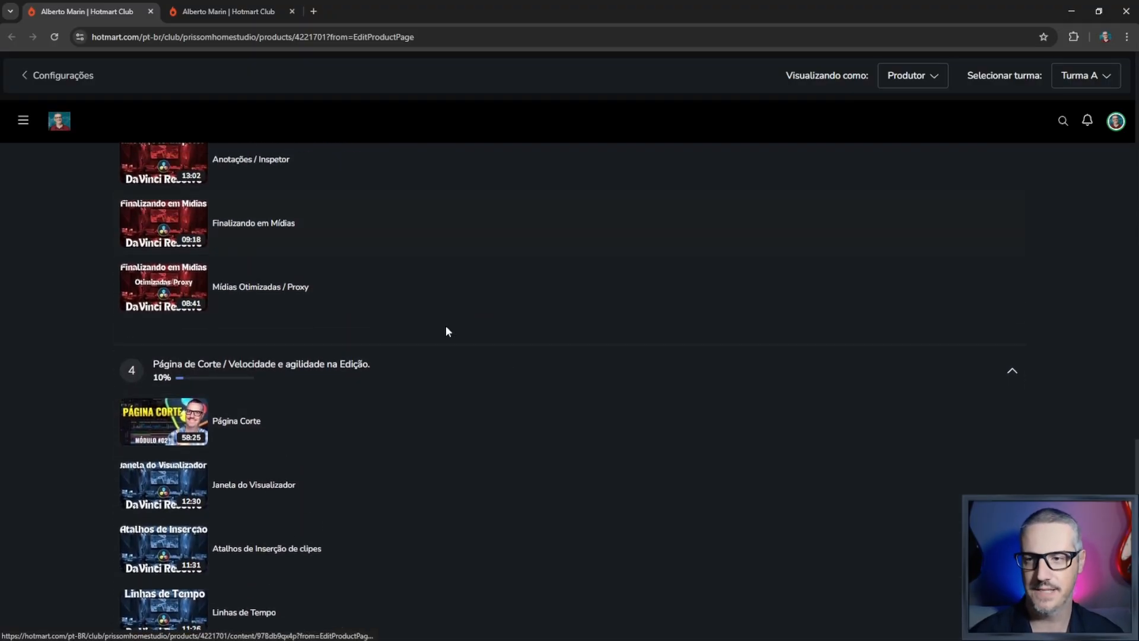
pyautogui.scroll(1, 446, 331)
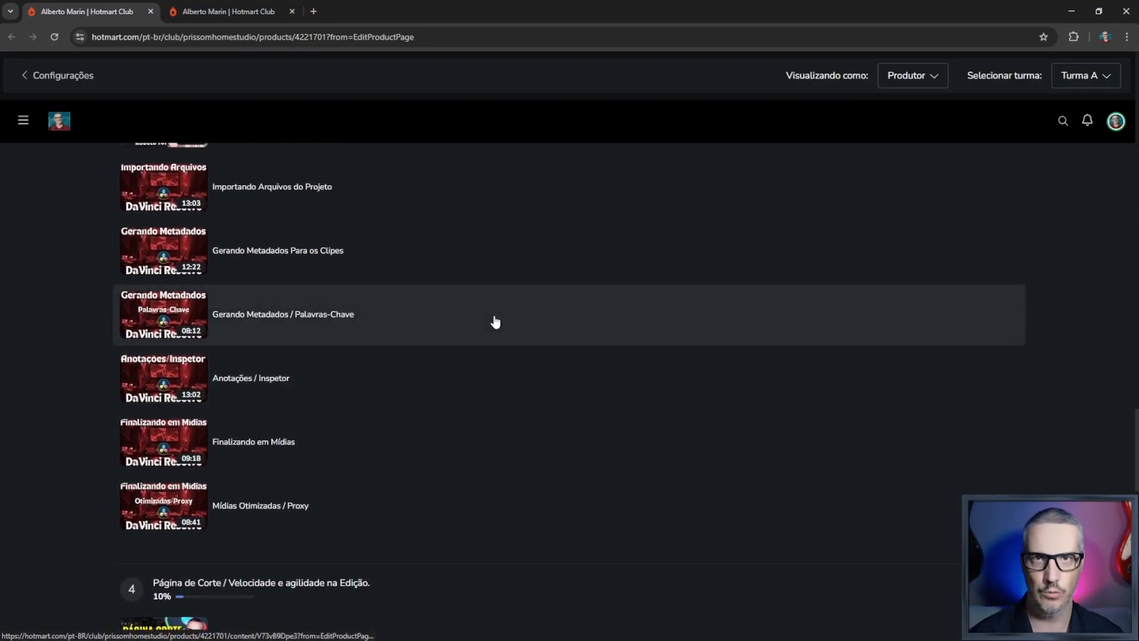
# - Switch to the "Conteúdo de Valor!" club page and look over its DaVinci Resolve, GIMP and OBS Studio courses
pyautogui.click(256, 6)
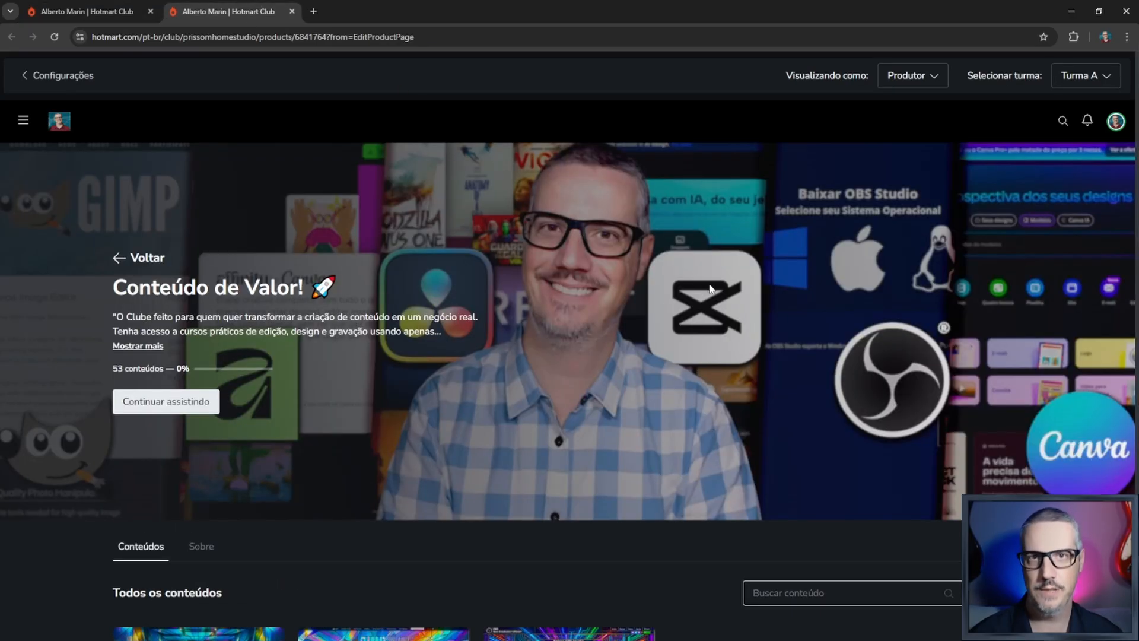
pyautogui.scroll(-1, 712, 288)
pyautogui.scroll(-2, 688, 279)
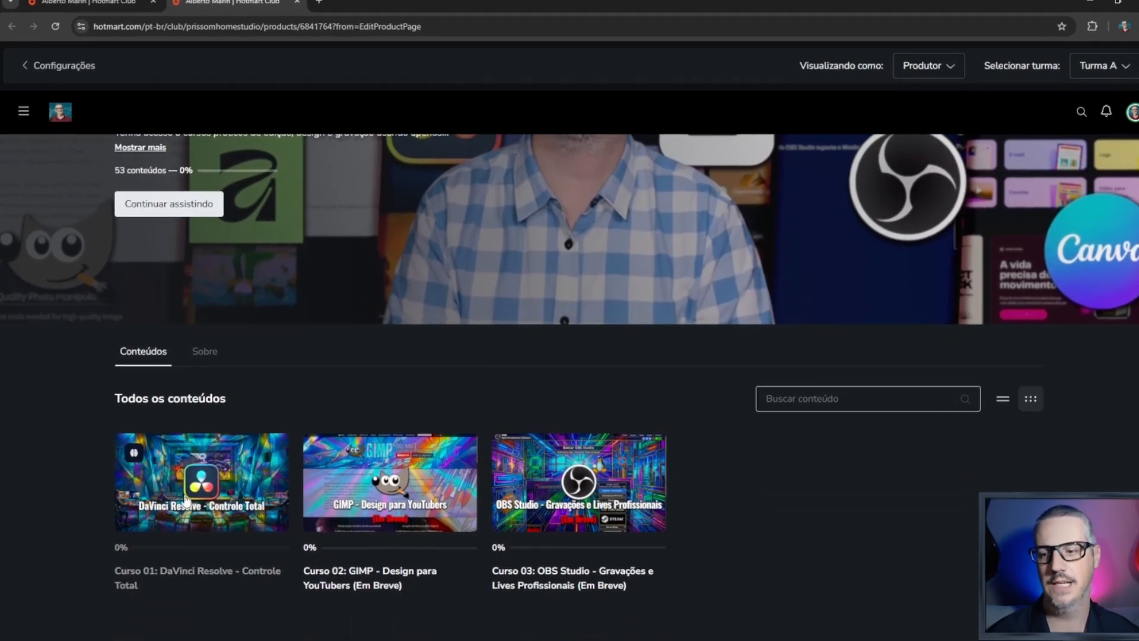
pyautogui.moveTo(215, 498)
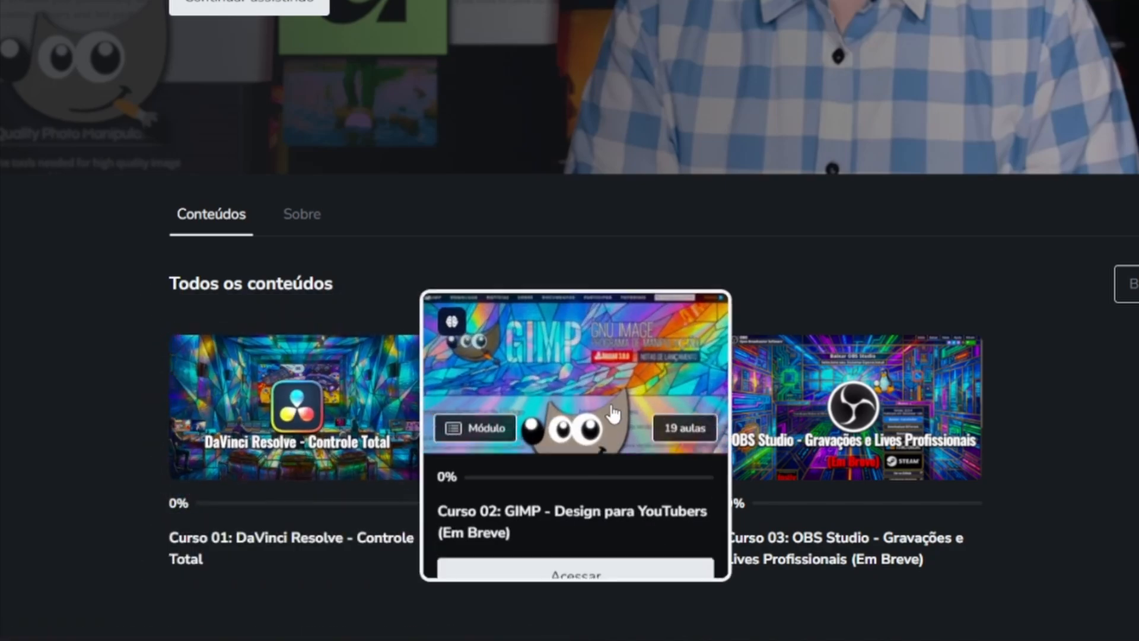
pyautogui.moveTo(898, 408)
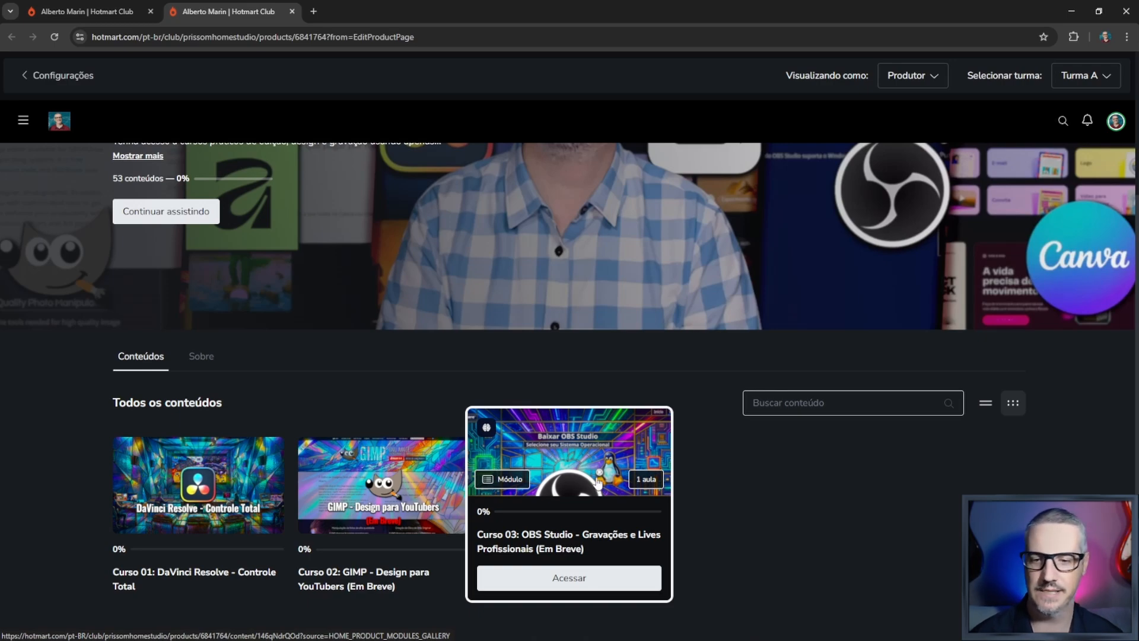
# - Open "Curso 02: GIMP - Design para YouTubers" and look through its lesson list
pyautogui.click(390, 484)
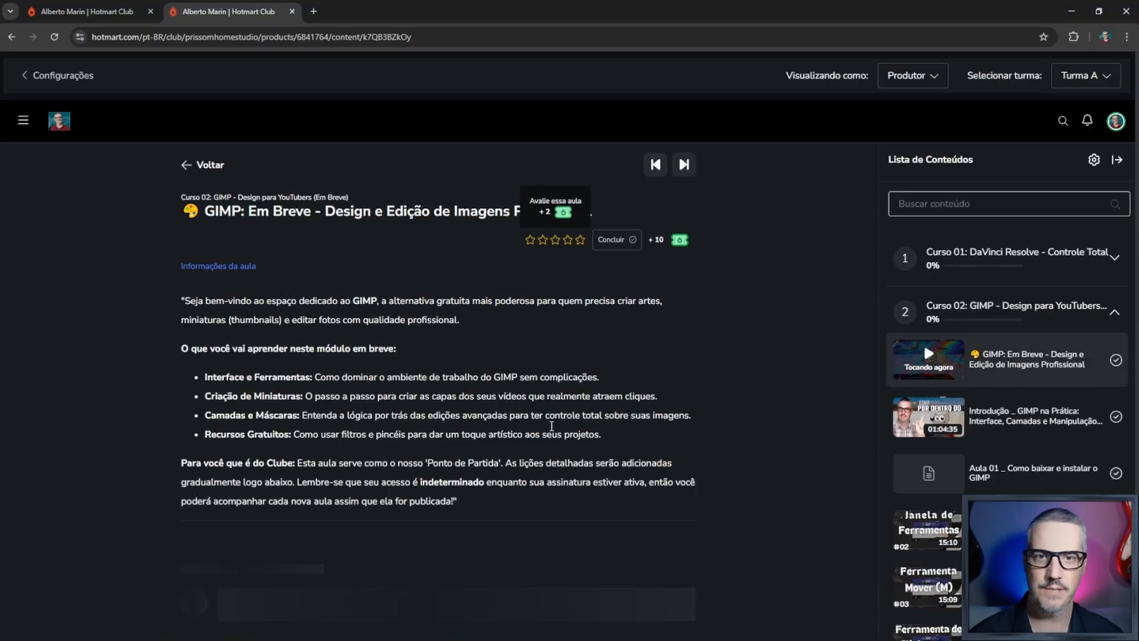
pyautogui.scroll(-2, 745, 394)
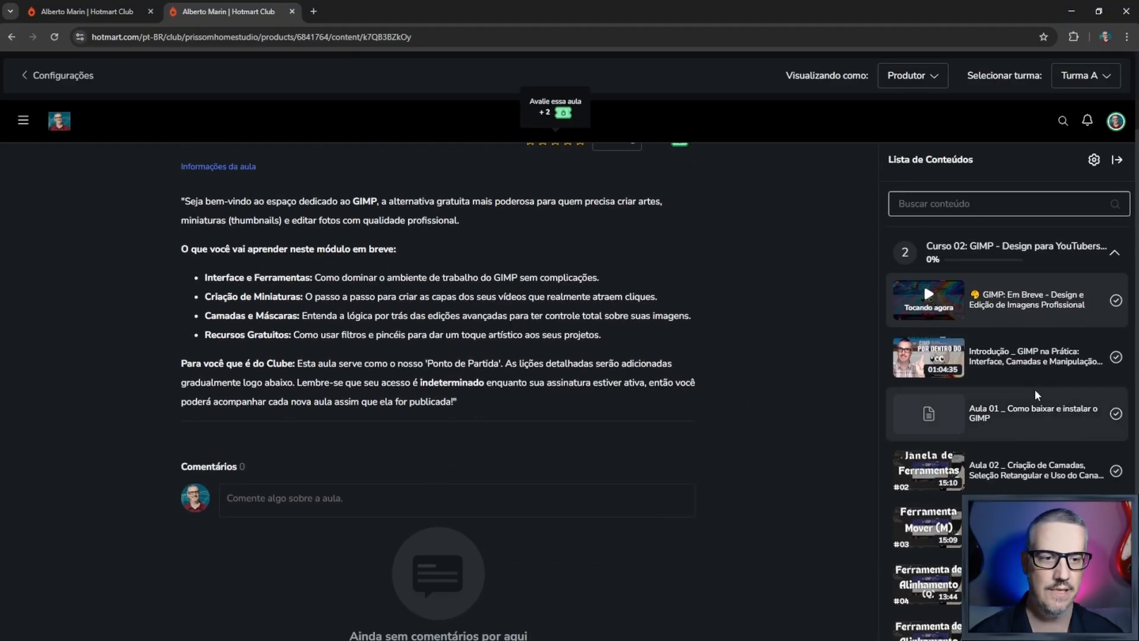
pyautogui.scroll(-5, 1032, 400)
pyautogui.scroll(-5, 1027, 413)
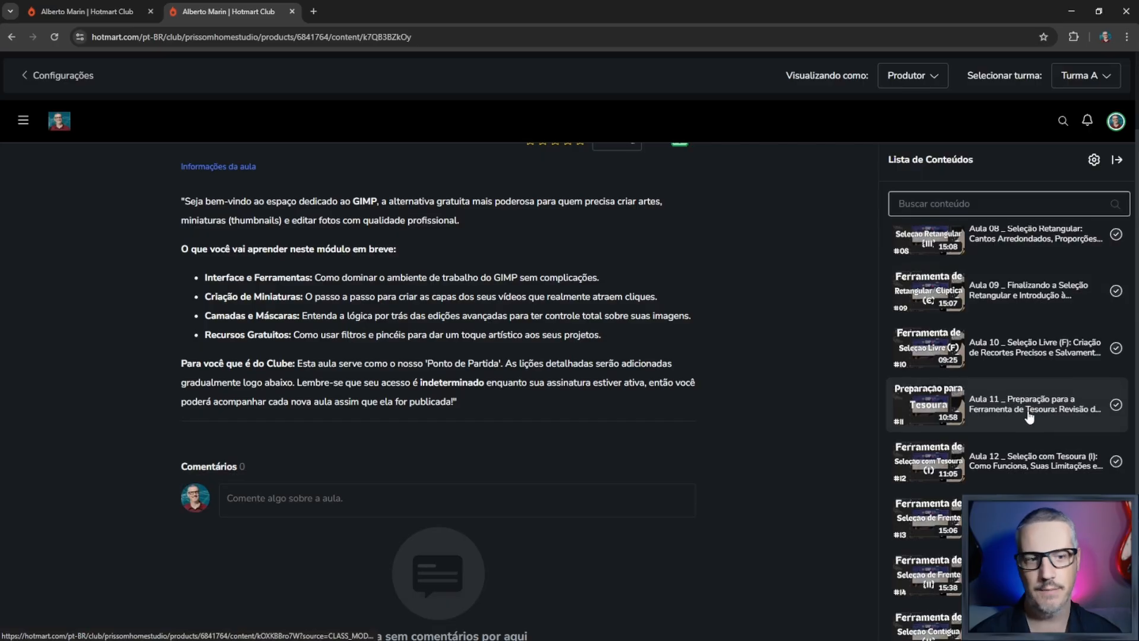
pyautogui.scroll(-5, 1024, 412)
pyautogui.scroll(5, 1022, 424)
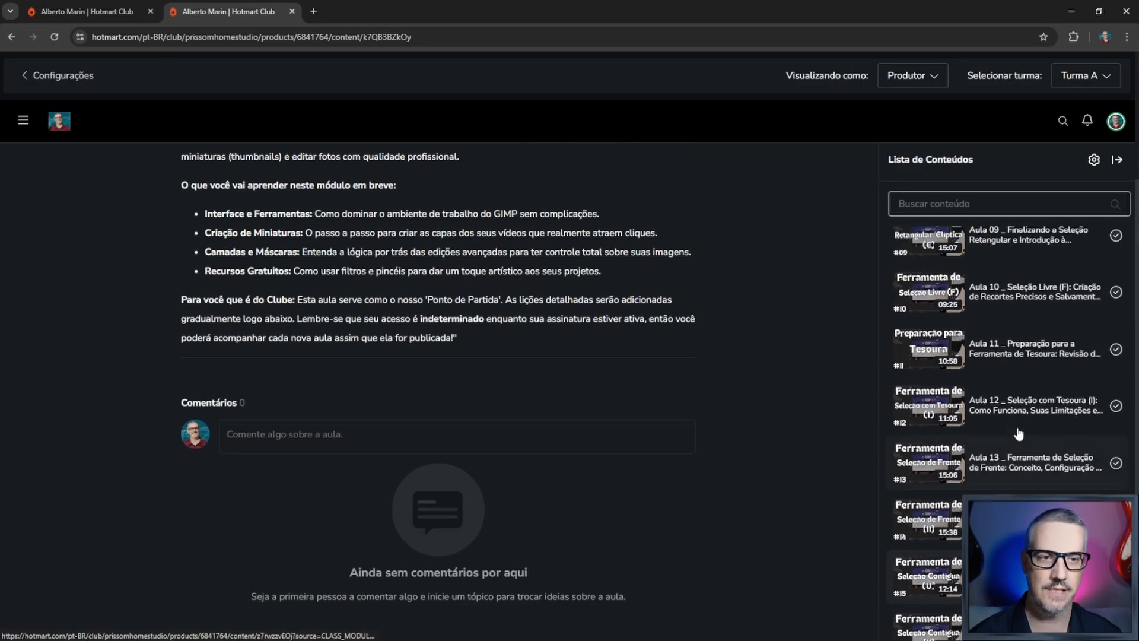
pyautogui.scroll(2, 1004, 429)
pyautogui.scroll(3, 716, 425)
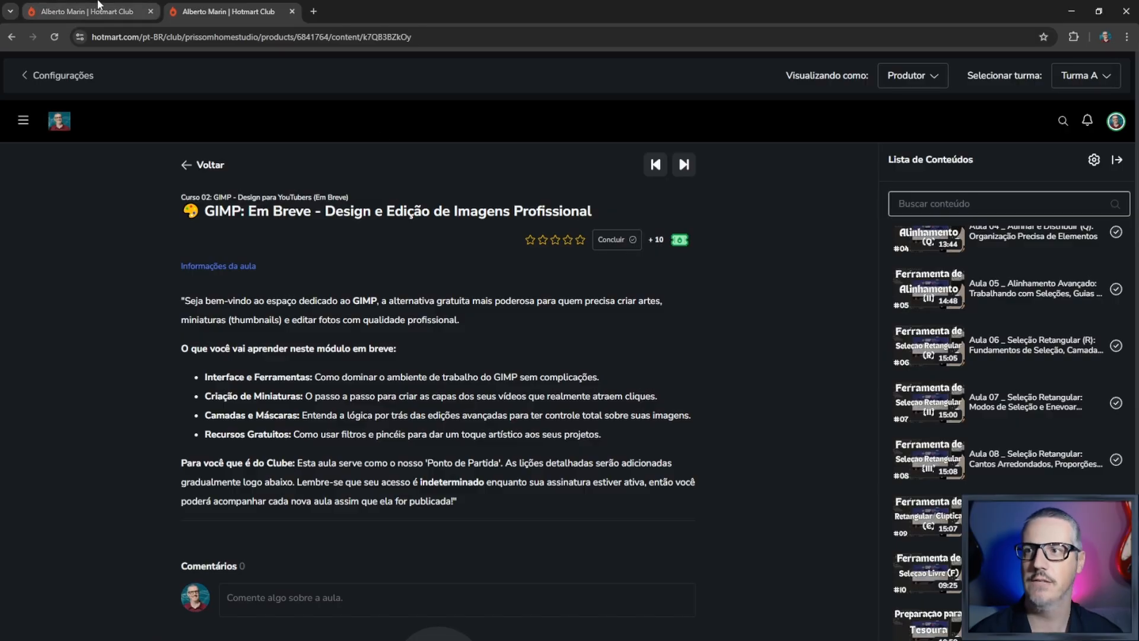
pyautogui.click(95, 7)
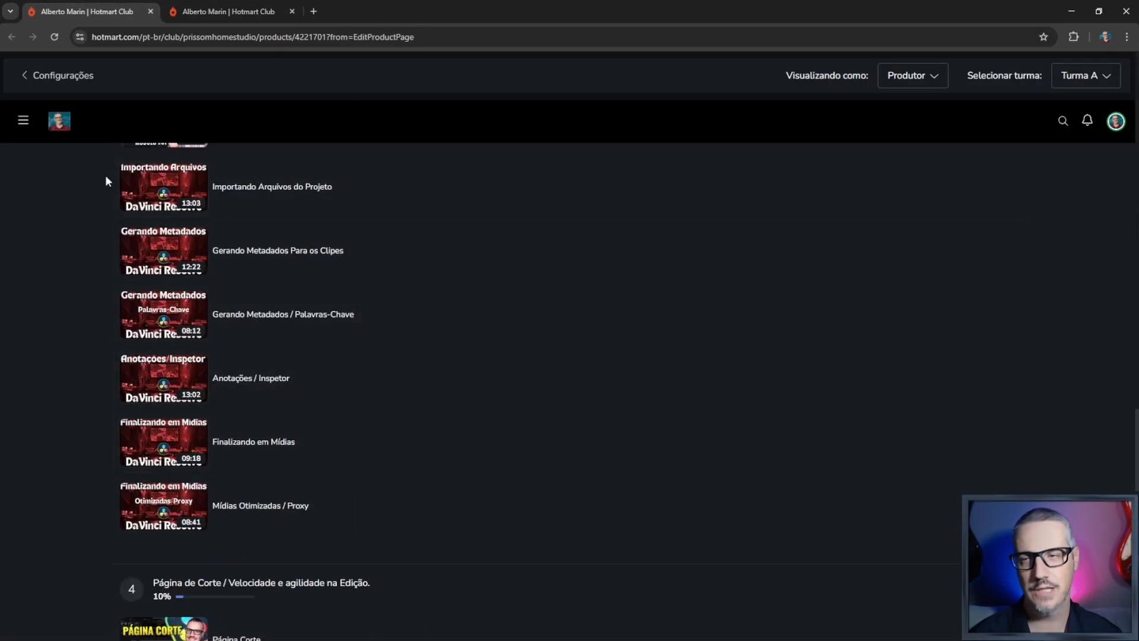
pyautogui.click(228, 11)
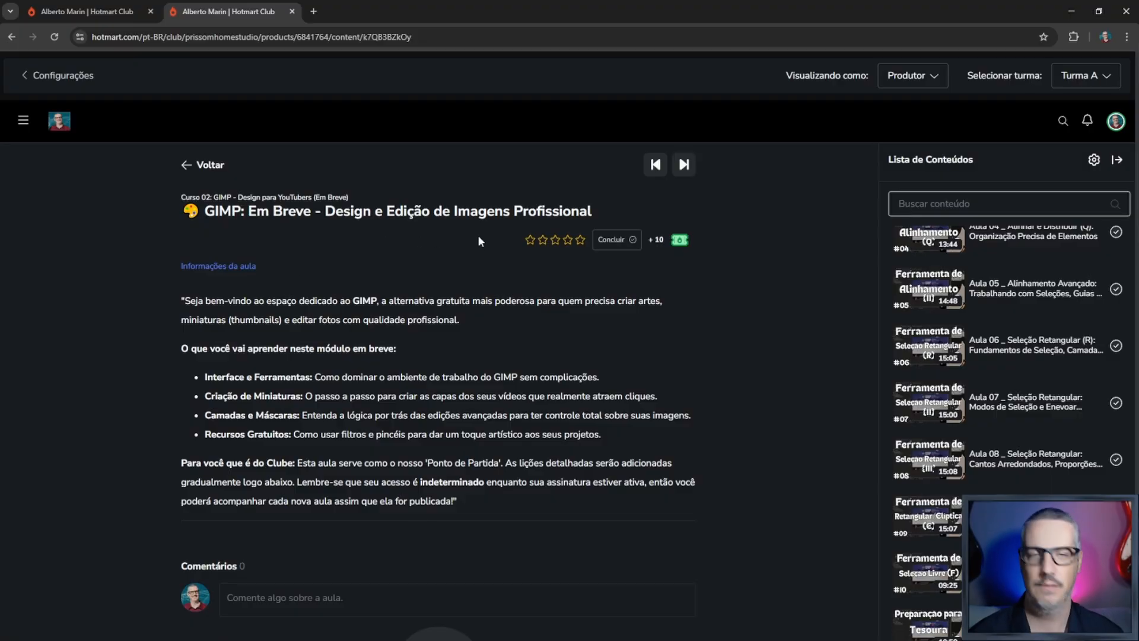
# - Open the official GIMP website, gimp.org, in a new browser tab and dismiss the page translation offer
pyautogui.click(313, 11)
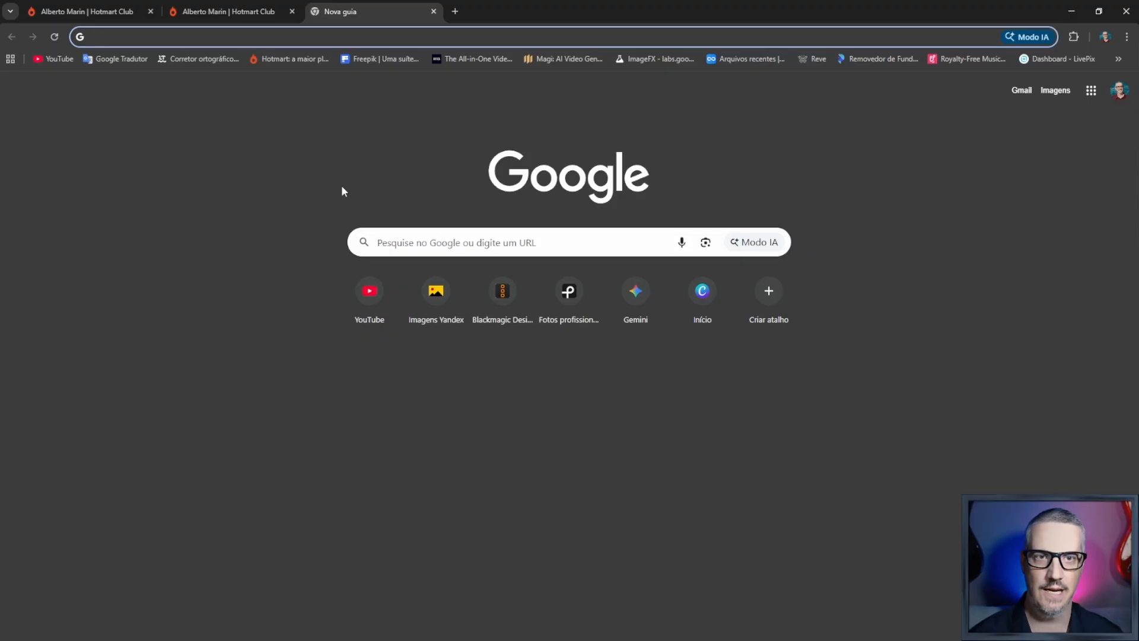
pyautogui.write('D')
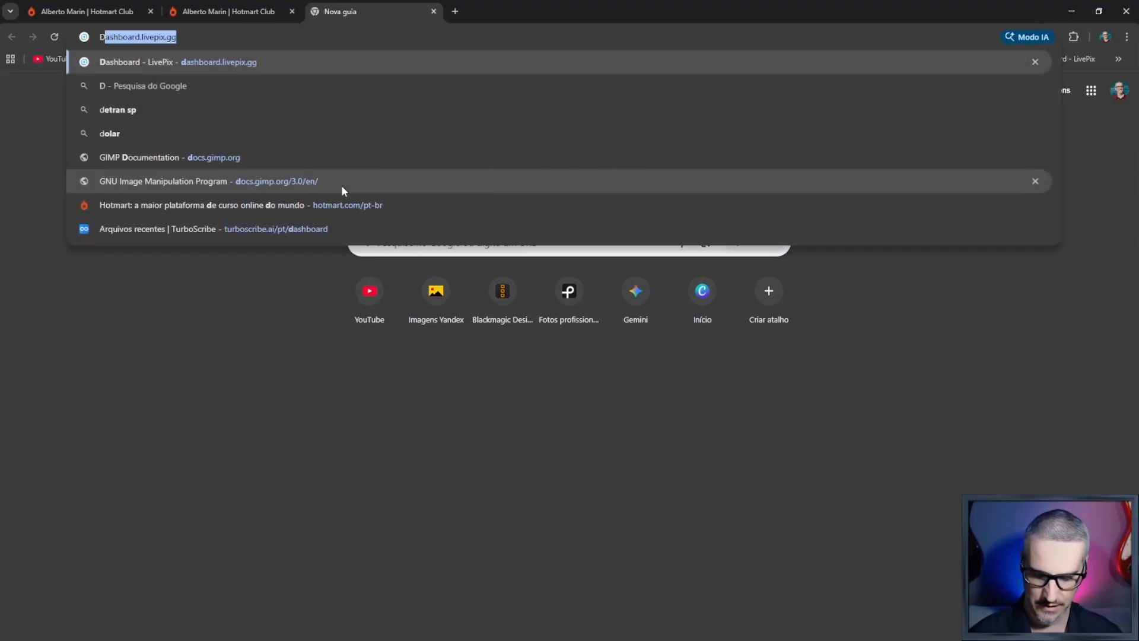
pyautogui.write('GIMP')
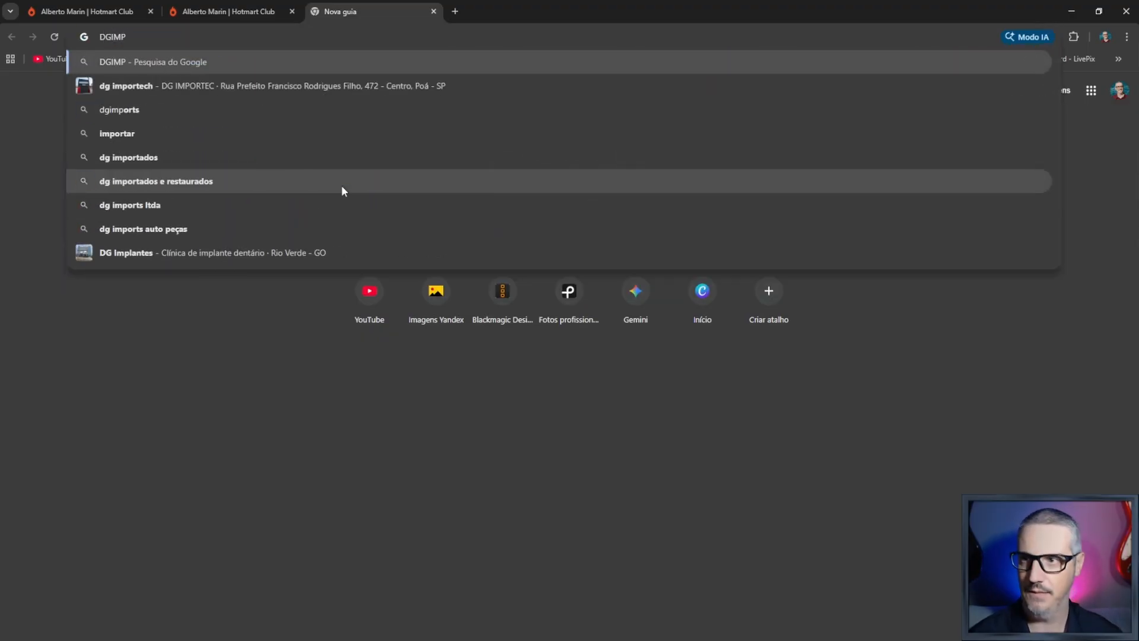
pyautogui.press('BackSpace')
pyautogui.press('BackSpace')
pyautogui.press('BackSpace')
pyautogui.press('BackSpace')
pyautogui.press('BackSpace')
pyautogui.write('GIM')
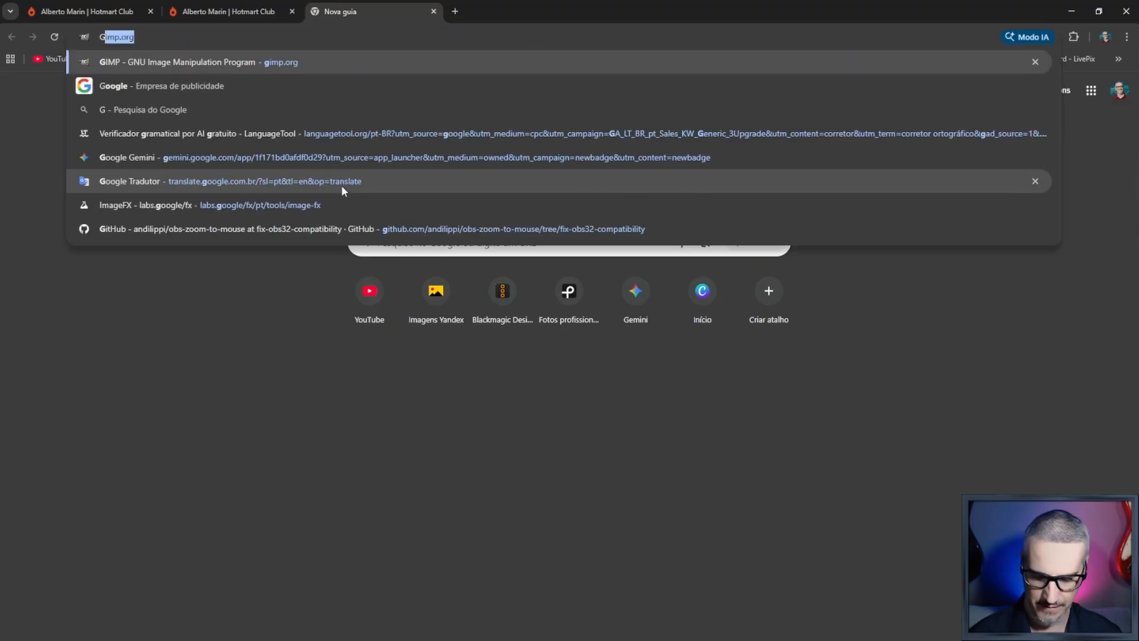
pyautogui.write('P')
pyautogui.press('Return')
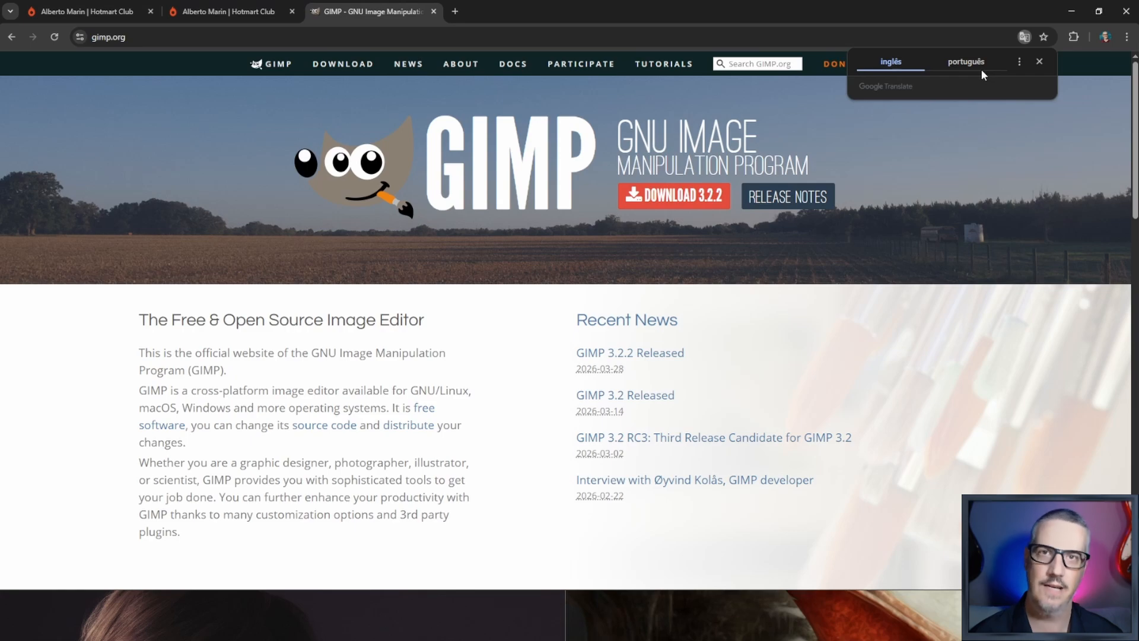
pyautogui.click(1039, 62)
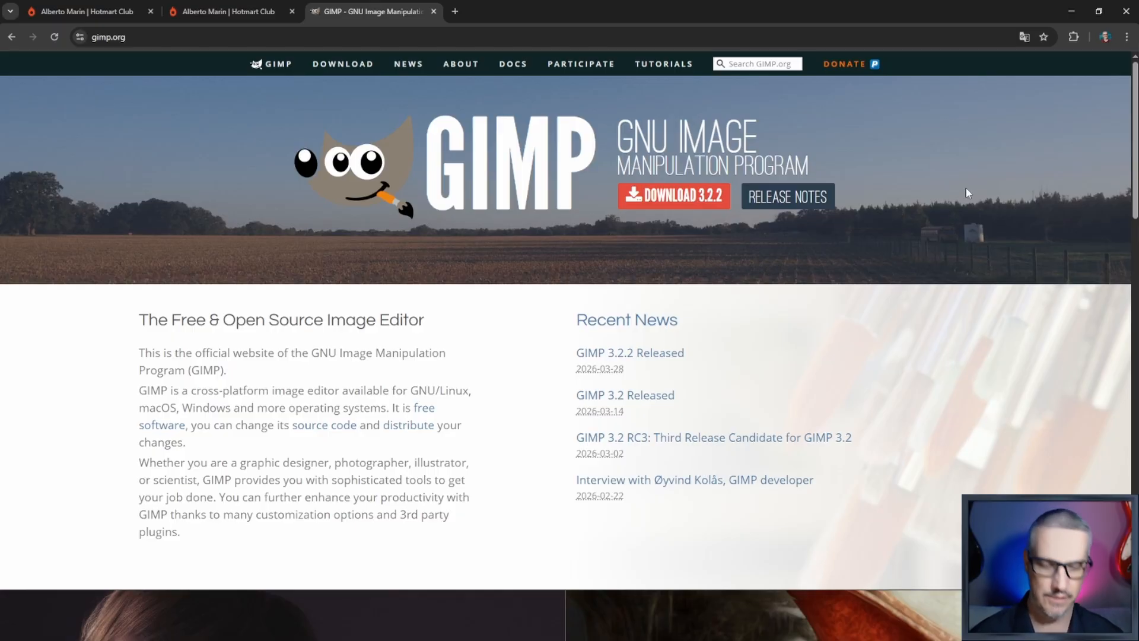
pyautogui.scroll(-3, 914, 293)
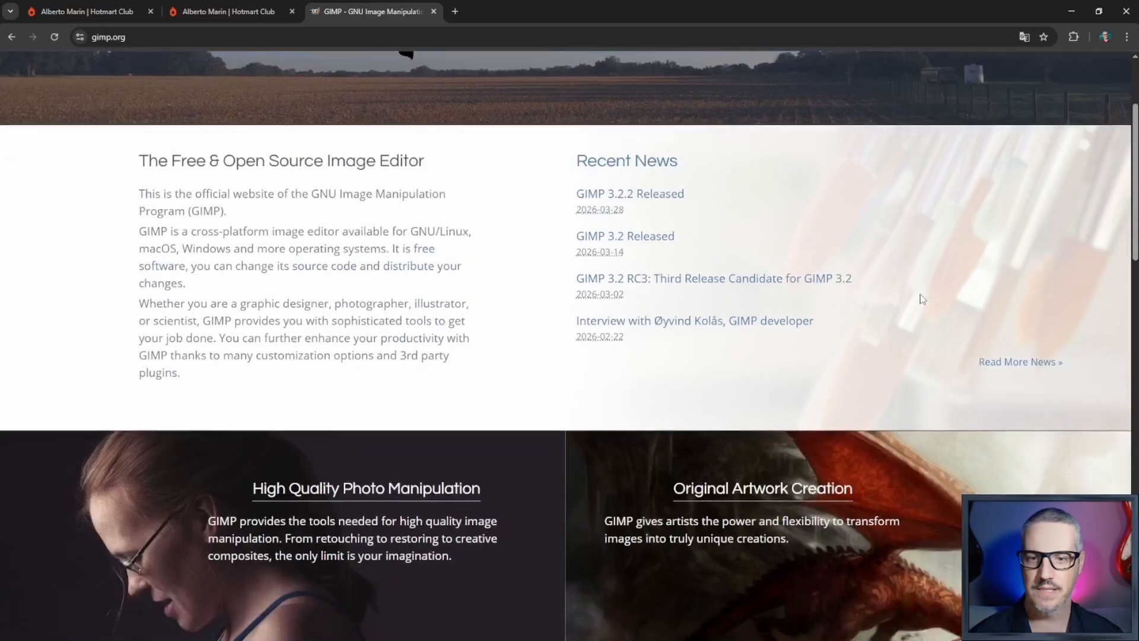
# - Capture a full-screen screenshot of the GIMP homepage in the browser's full-screen view, and leave full screen
pyautogui.scroll(3, 842, 287)
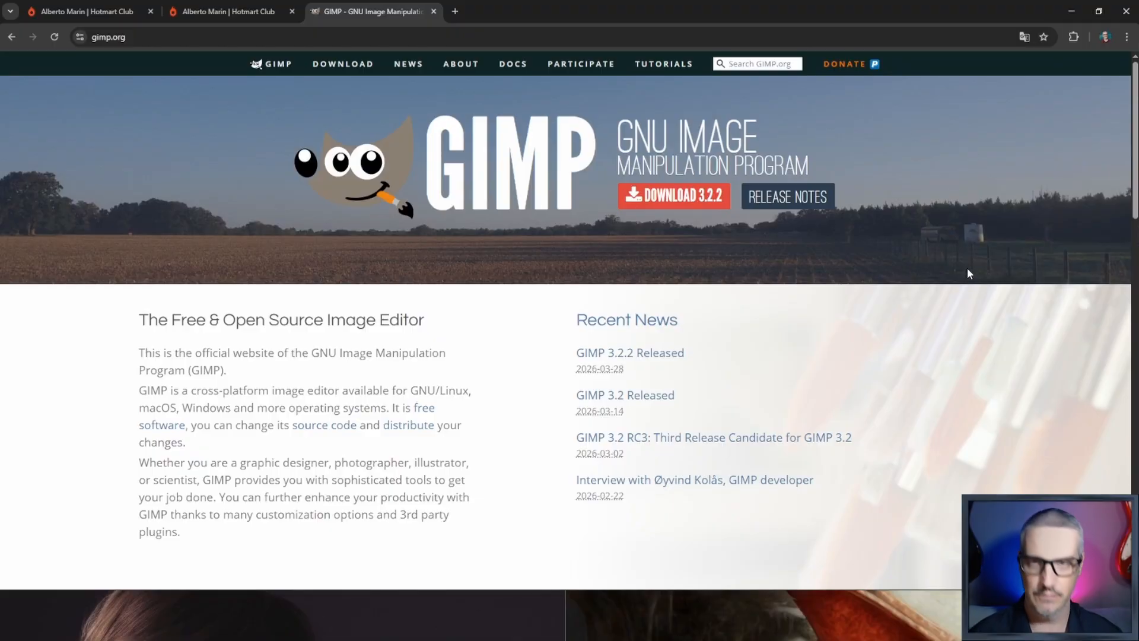
pyautogui.press('F11')
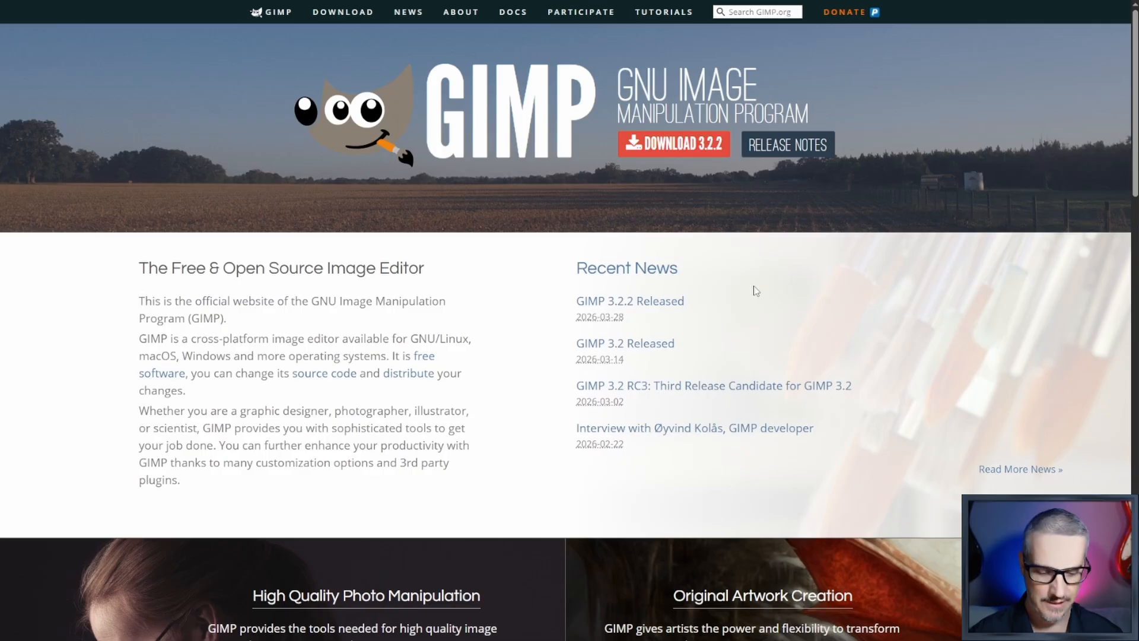
pyautogui.press('super+shift+s')
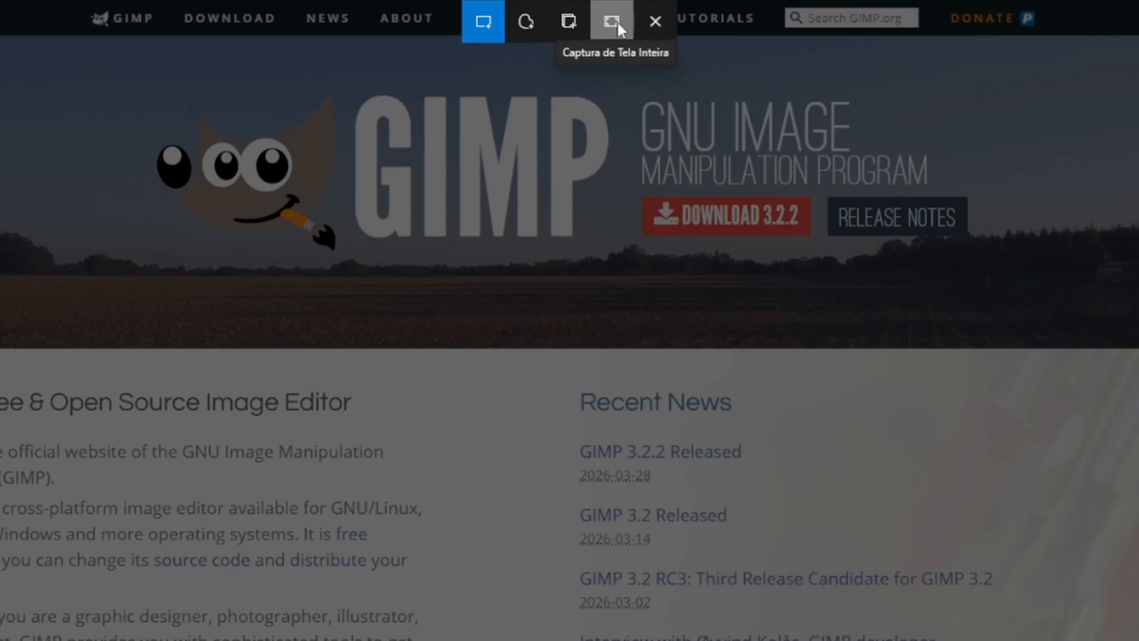
pyautogui.click(600, 14)
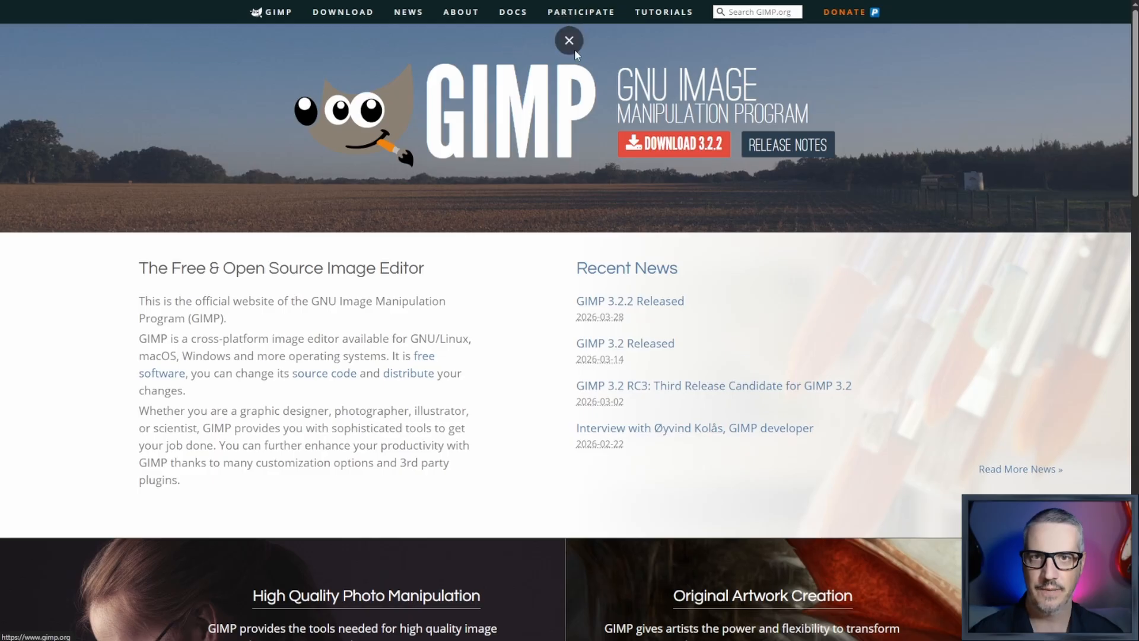
pyautogui.click(570, 39)
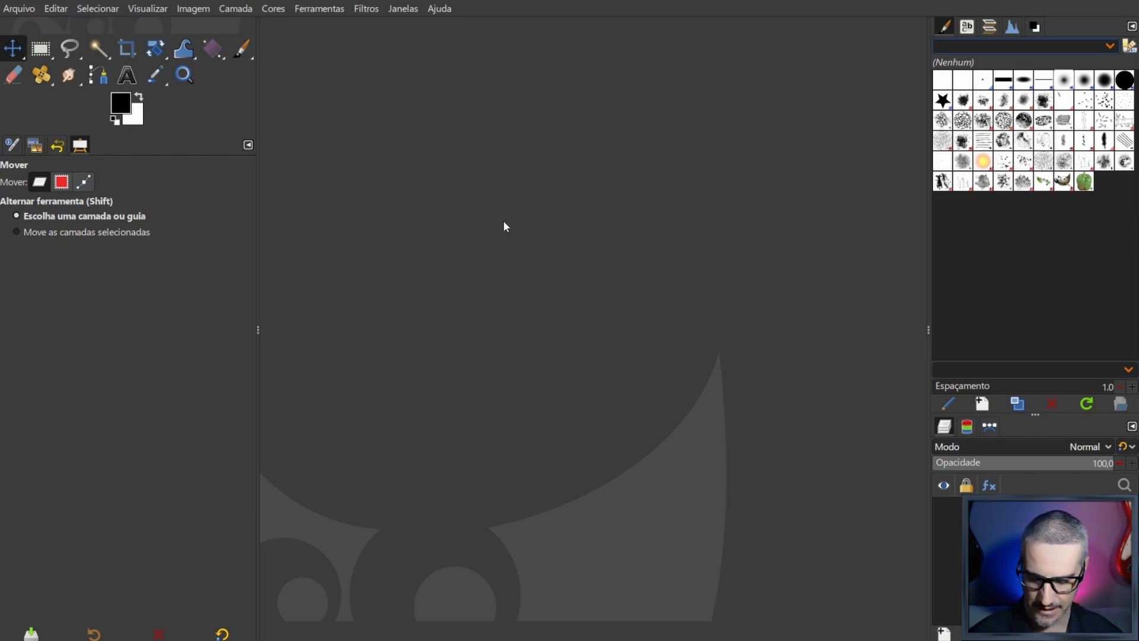
# - Switch to GIMP and create a new 1920 × 1080 px image after looking through the available templates
pyautogui.hotkey('ctrl', 'n')
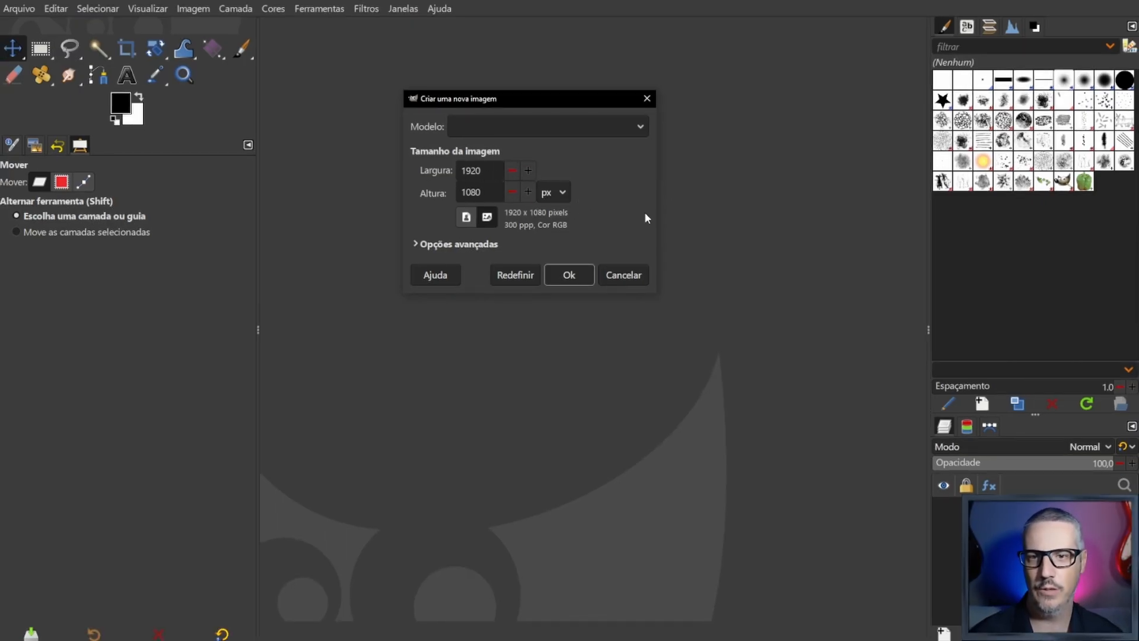
pyautogui.click(633, 126)
pyautogui.scroll(-5, 588, 331)
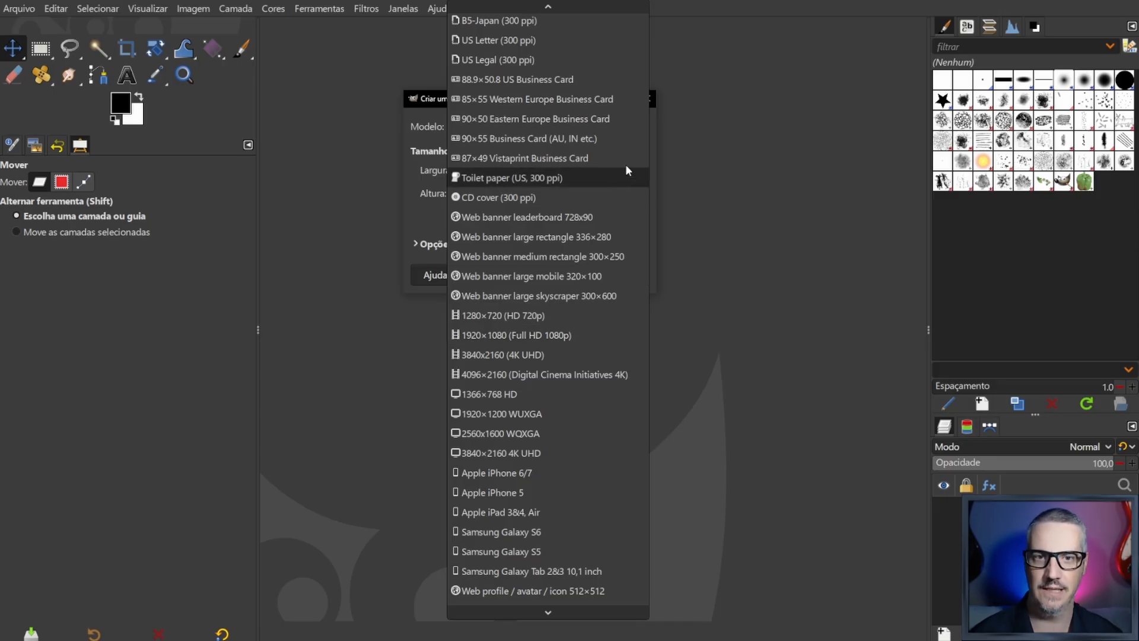
pyautogui.click(432, 102)
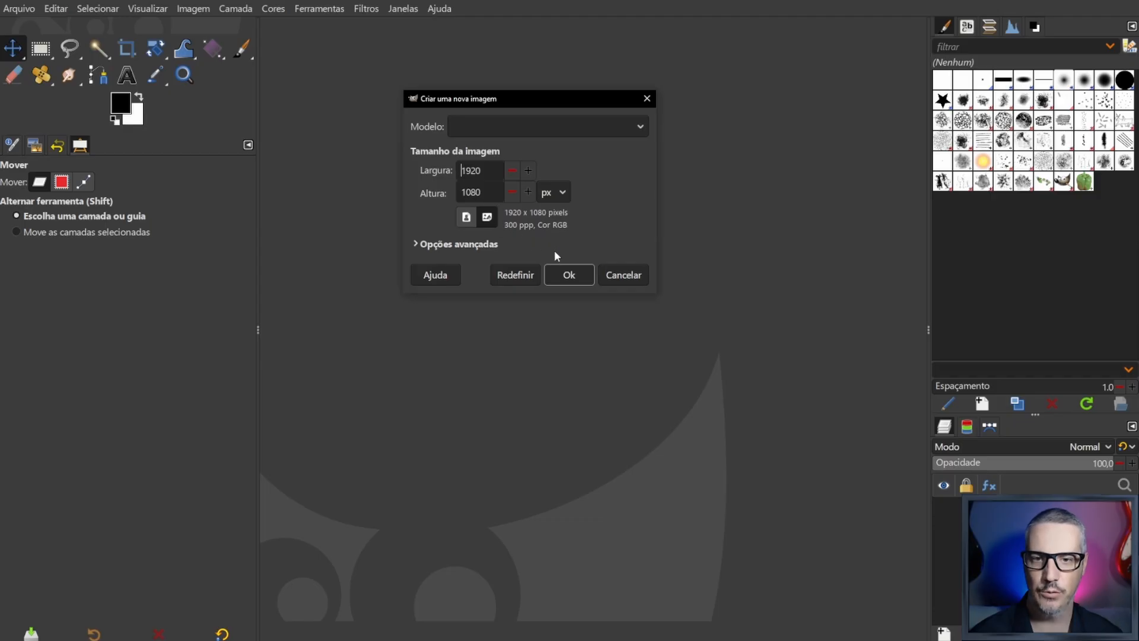
pyautogui.click(575, 275)
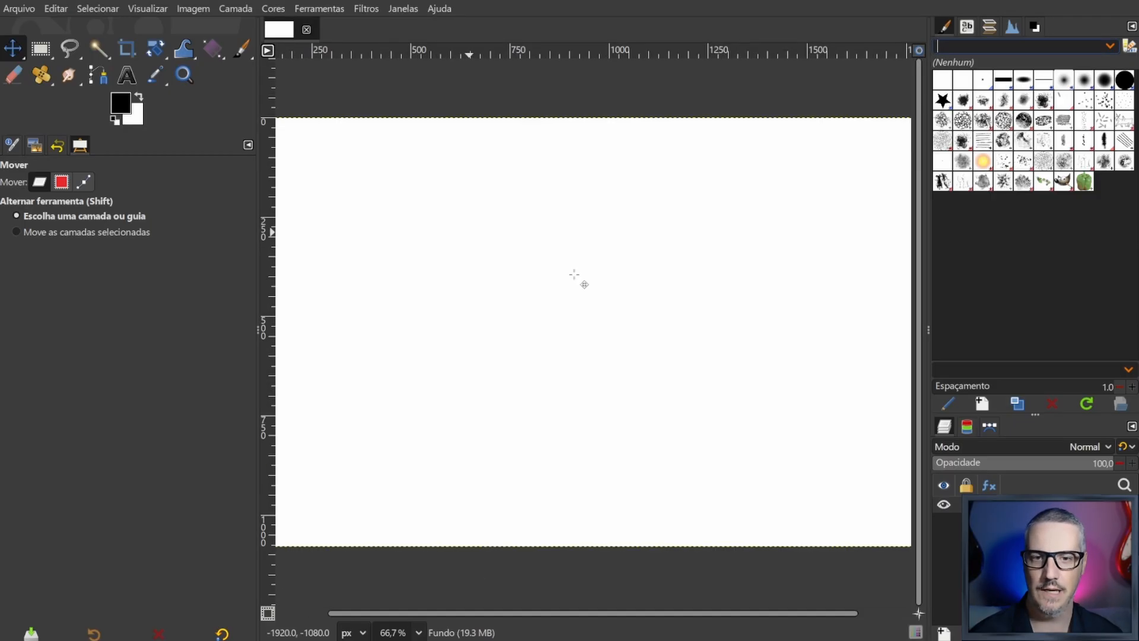
pyautogui.write('122')
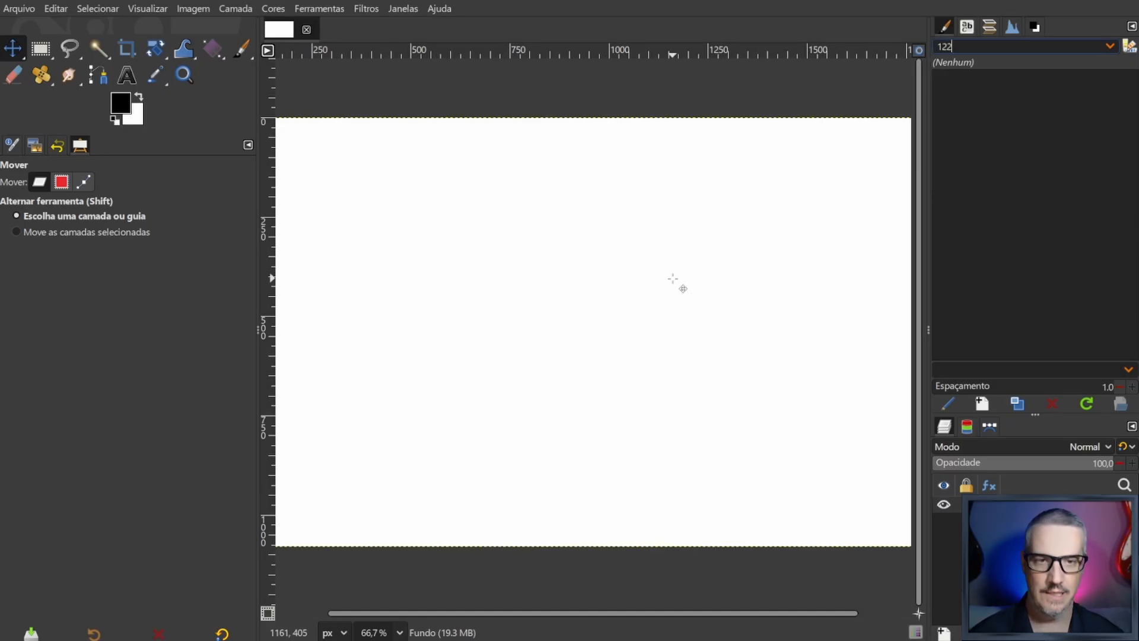
pyautogui.press('BackSpace')
pyautogui.press('BackSpace')
pyautogui.press('BackSpace')
pyautogui.click(631, 286)
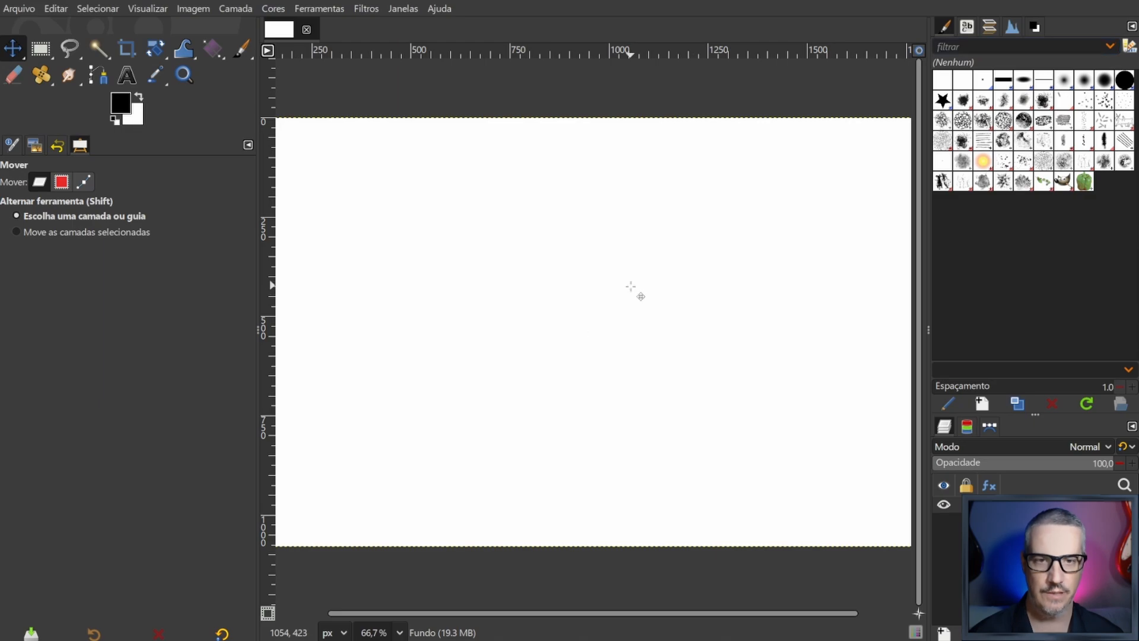
# - Fill the white canvas with the black foreground colour and paste the captured website screenshot as a new layer
pyautogui.press('1')
pyautogui.hotkey('shift', '2')
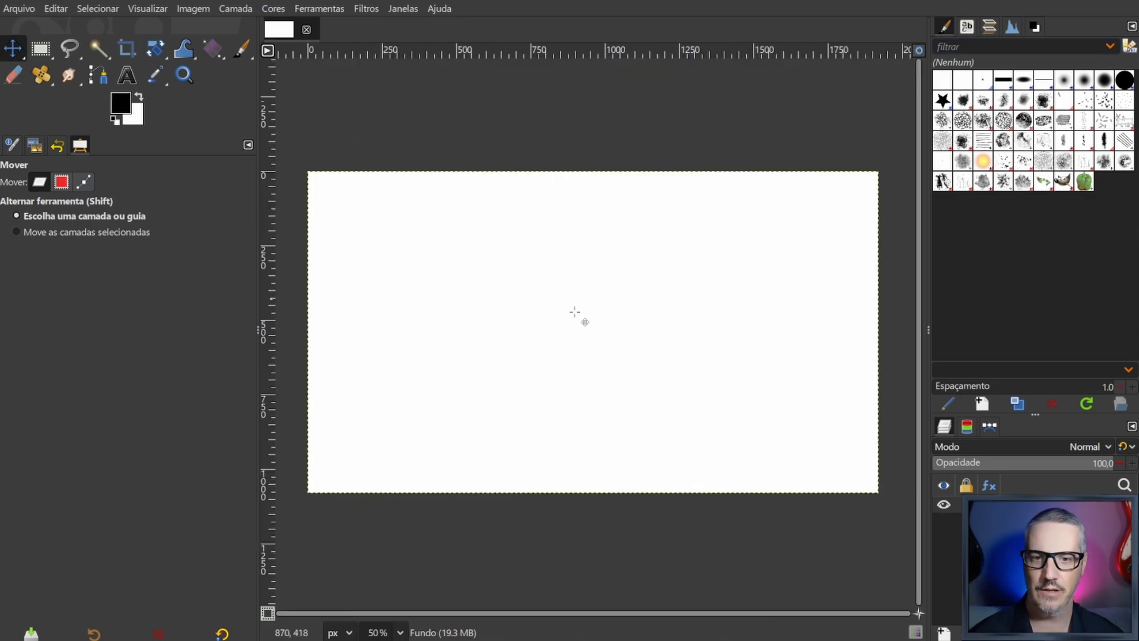
pyautogui.moveTo(124, 111); pyautogui.dragTo(131, 112)
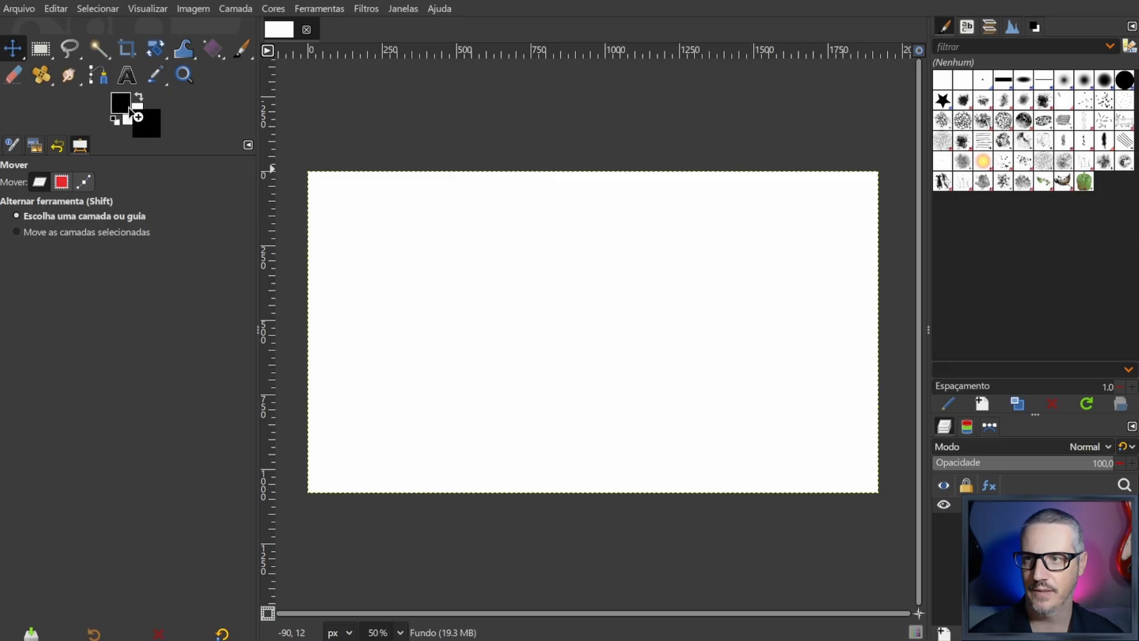
pyautogui.moveTo(183, 149); pyautogui.dragTo(550, 271)
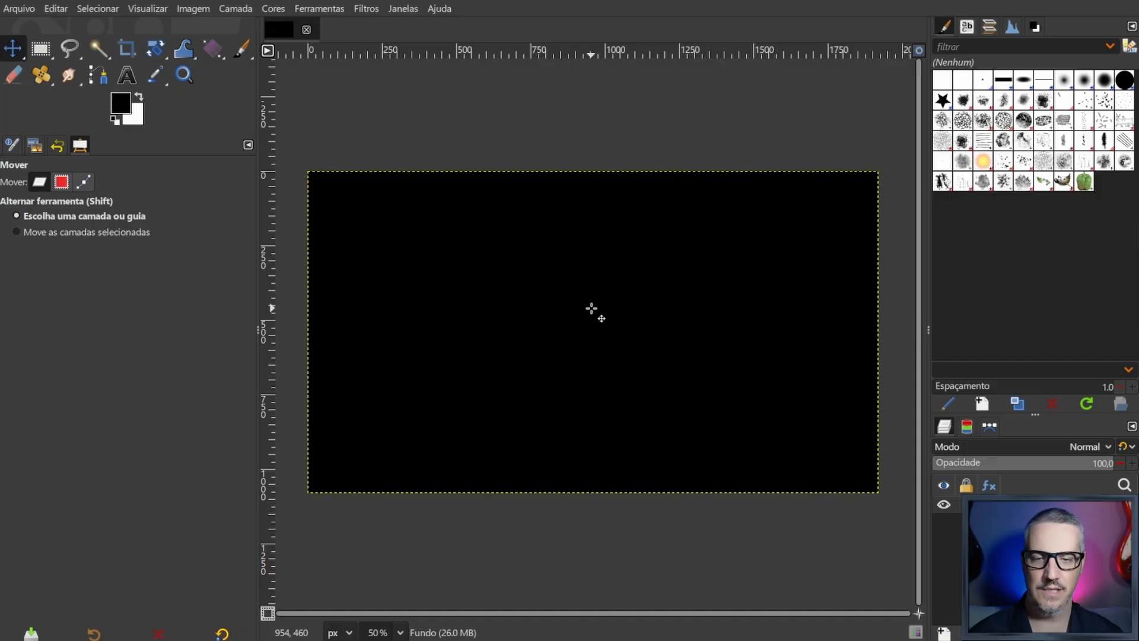
pyautogui.press('ctrl')
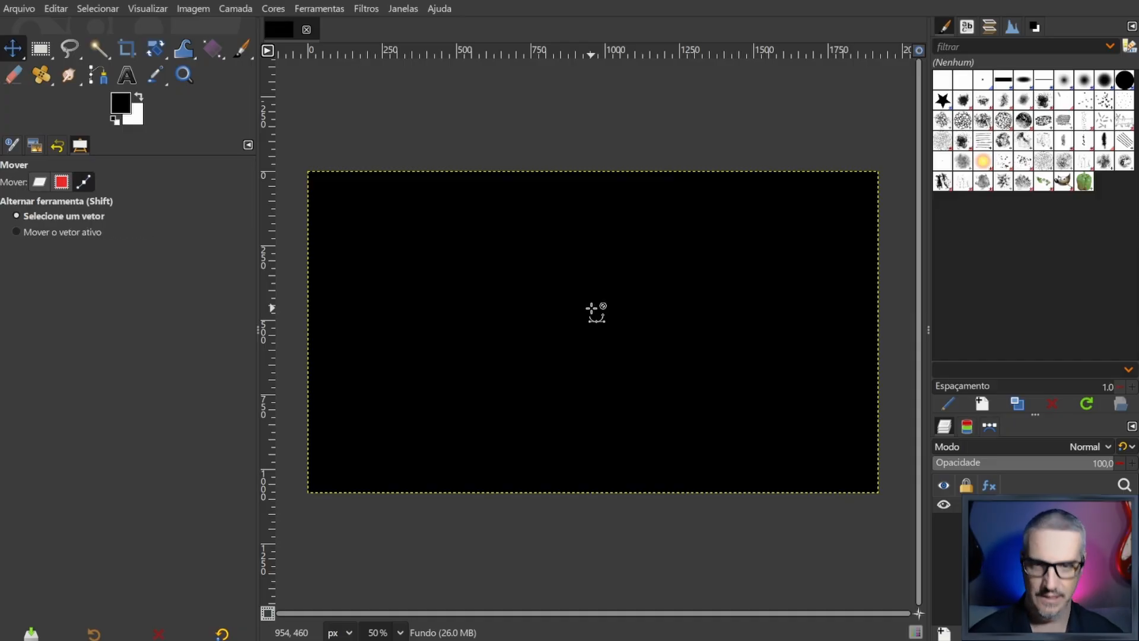
pyautogui.hotkey('ctrl', 'v')
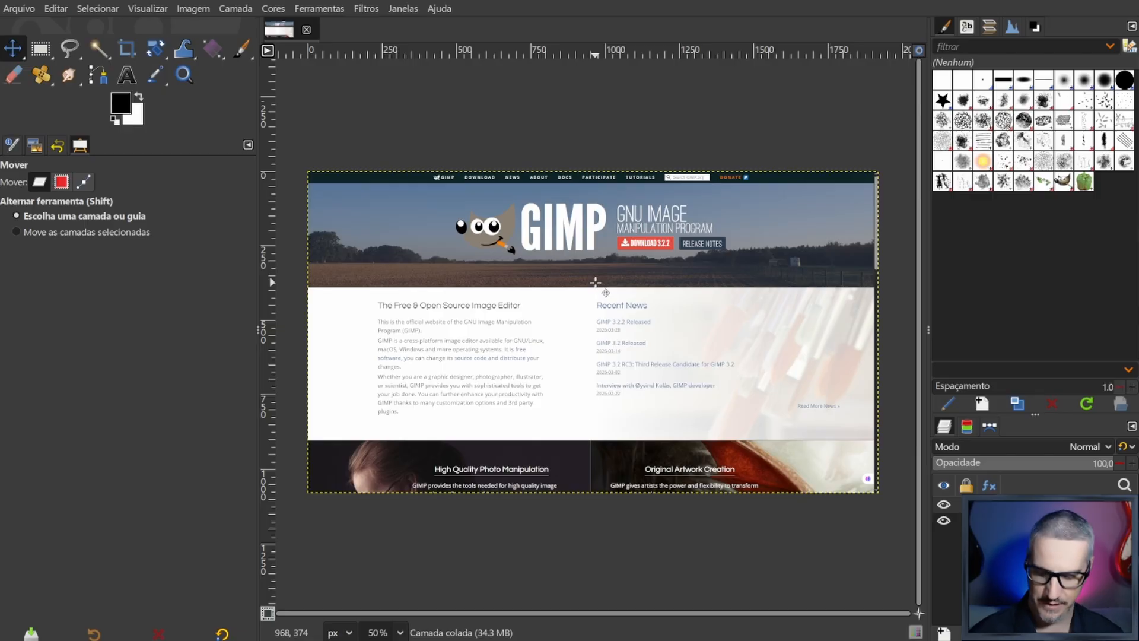
# - Copy the GIMP mascot image from the gimp.org header in the browser and paste it into the GIMP image
pyautogui.hotkey('alt', 'Tab')
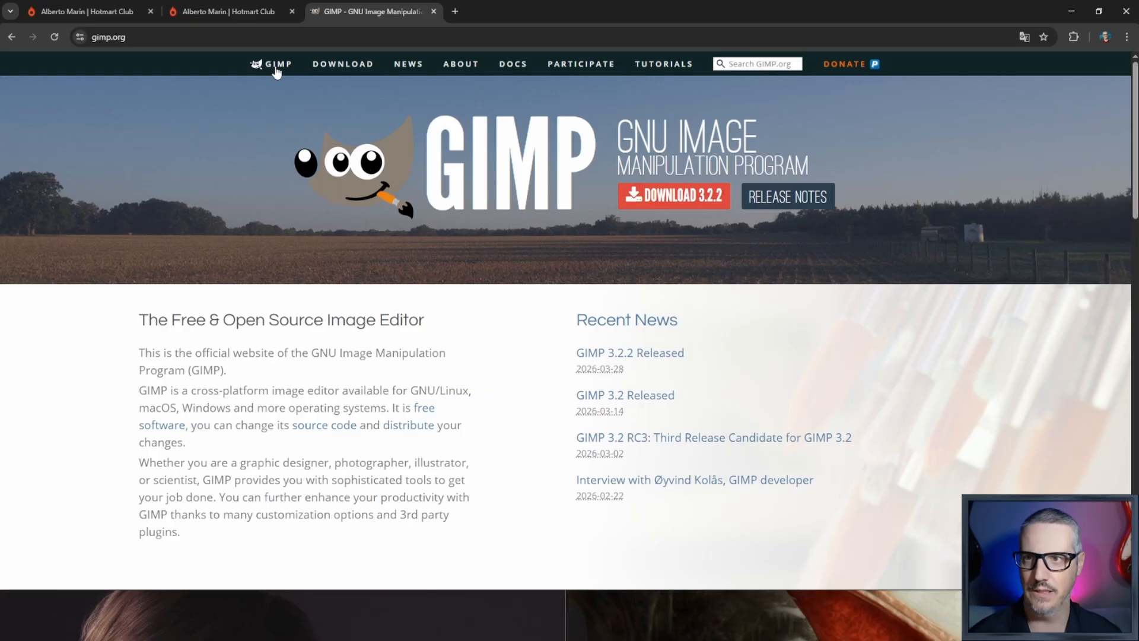
pyautogui.rightClick(362, 166)
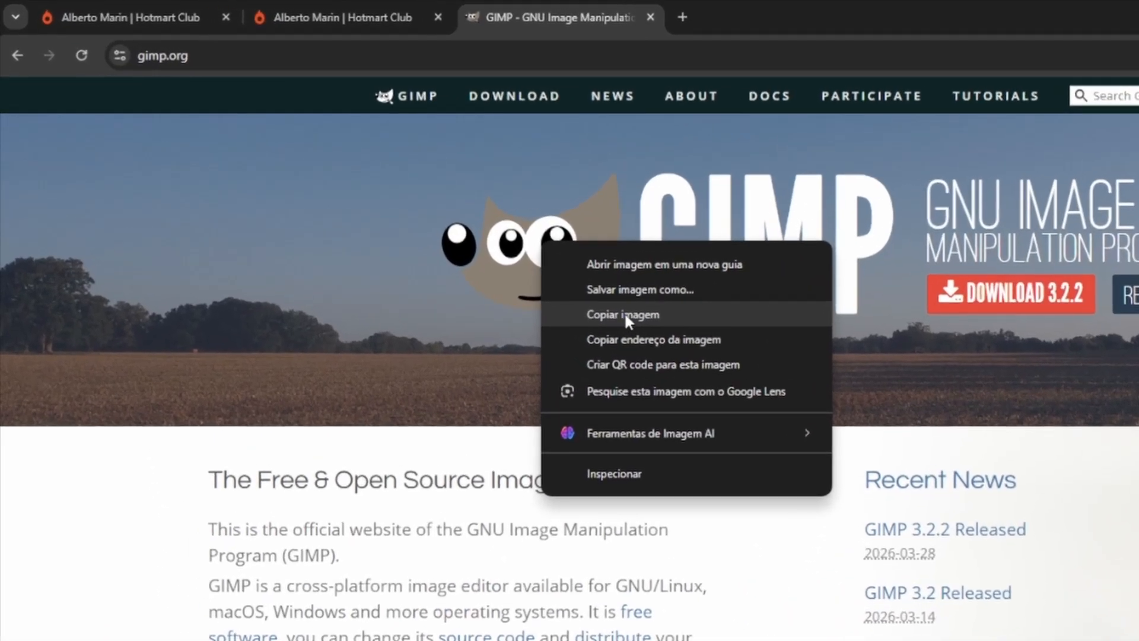
pyautogui.click(625, 313)
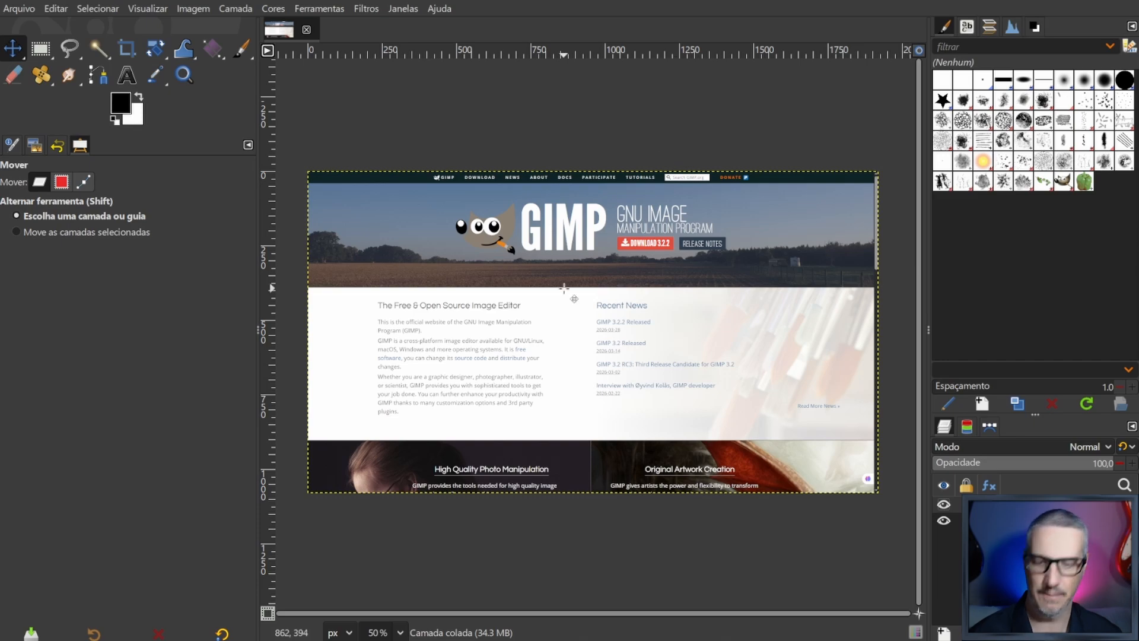
pyautogui.hotkey('ctrl', 'v')
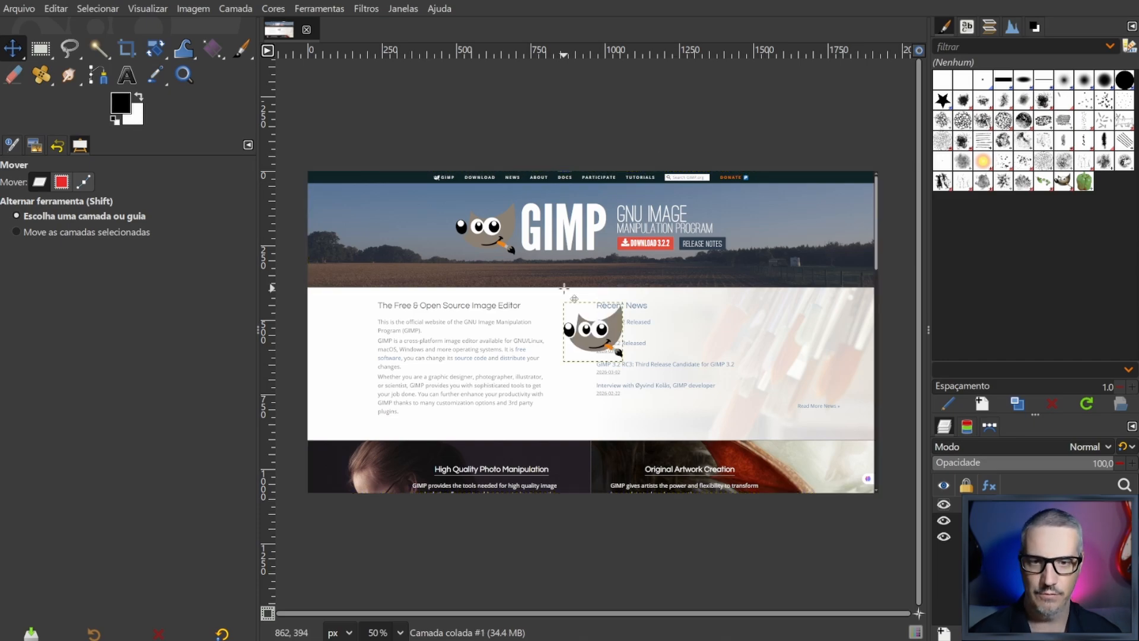
# - Scale the pasted mascot layer proportionally around its centre to 661 × 661 px
pyautogui.hotkey('shift', 's')
pyautogui.click(614, 347)
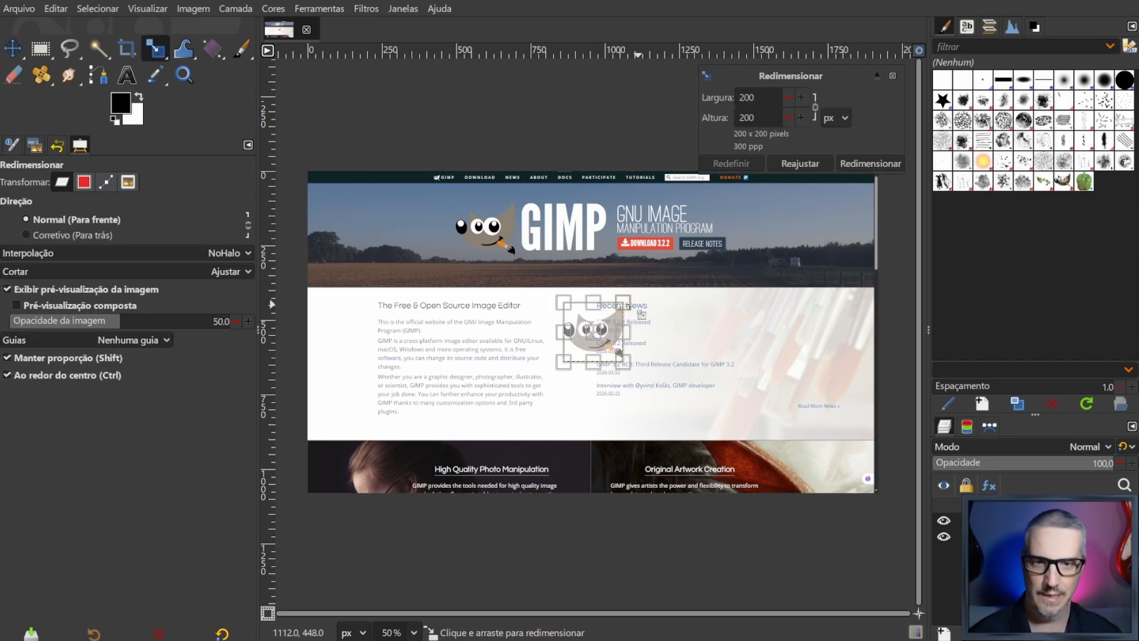
pyautogui.moveTo(695, 279); pyautogui.dragTo(717, 228)
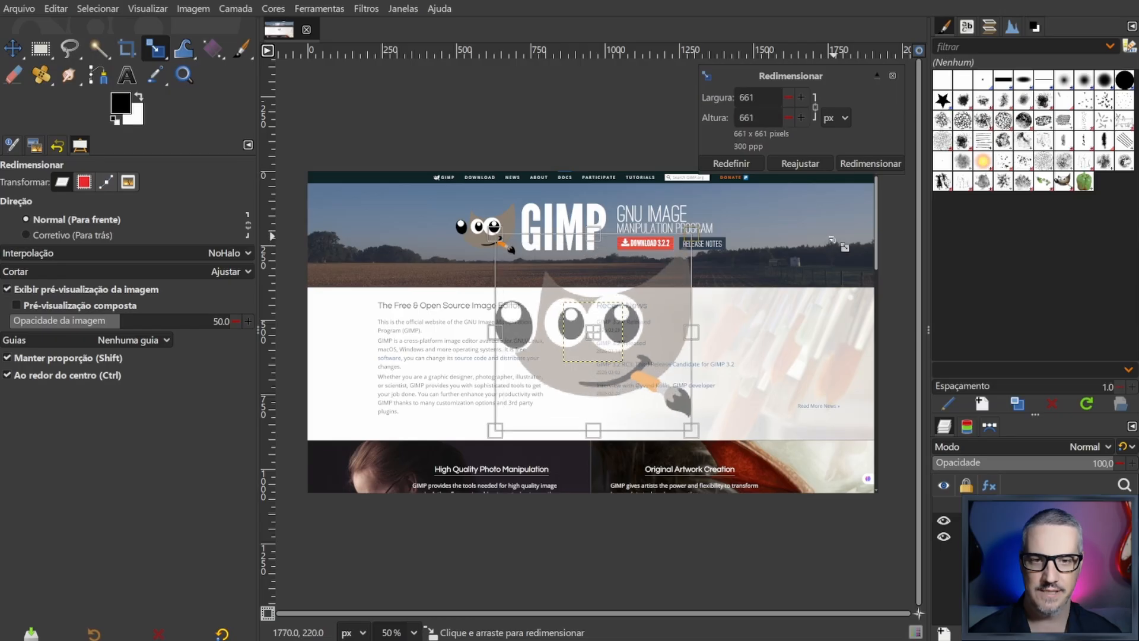
pyautogui.click(870, 165)
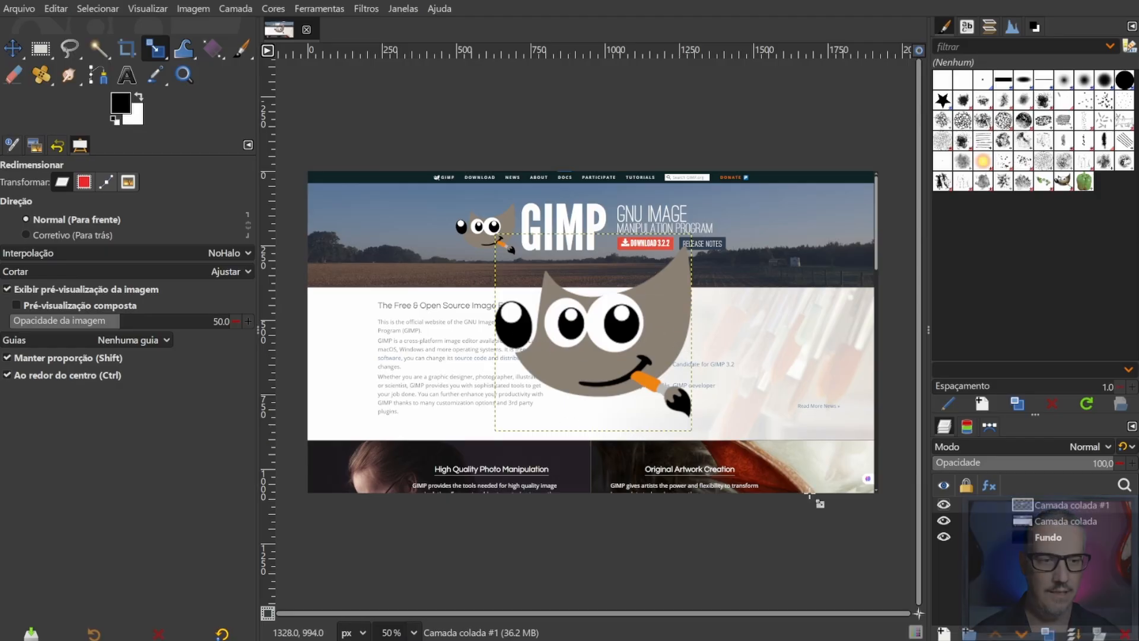
# - Hide the mascot layer, lower it beneath the website screenshot layer, and select the screenshot layer with the Move tool active
pyautogui.click(943, 504)
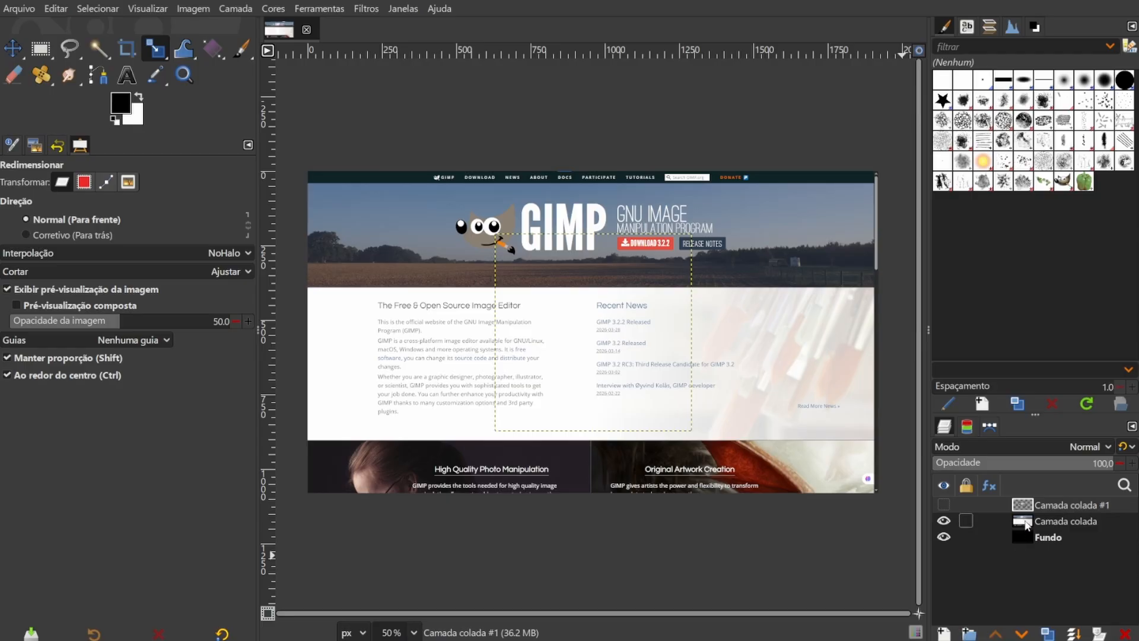
pyautogui.click(1021, 634)
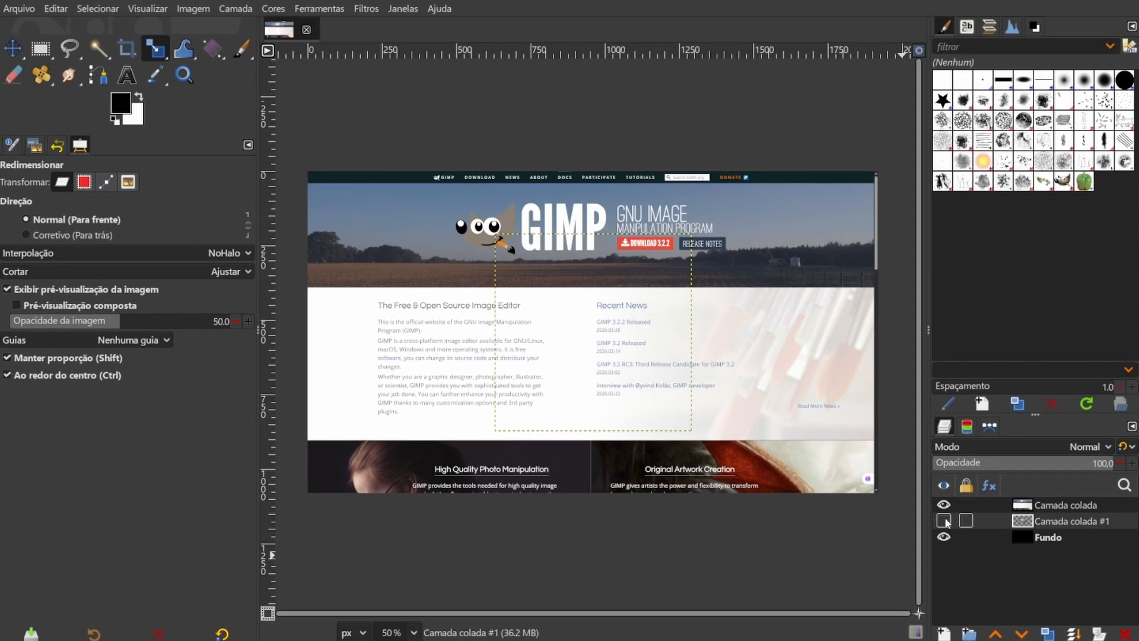
pyautogui.click(1022, 507)
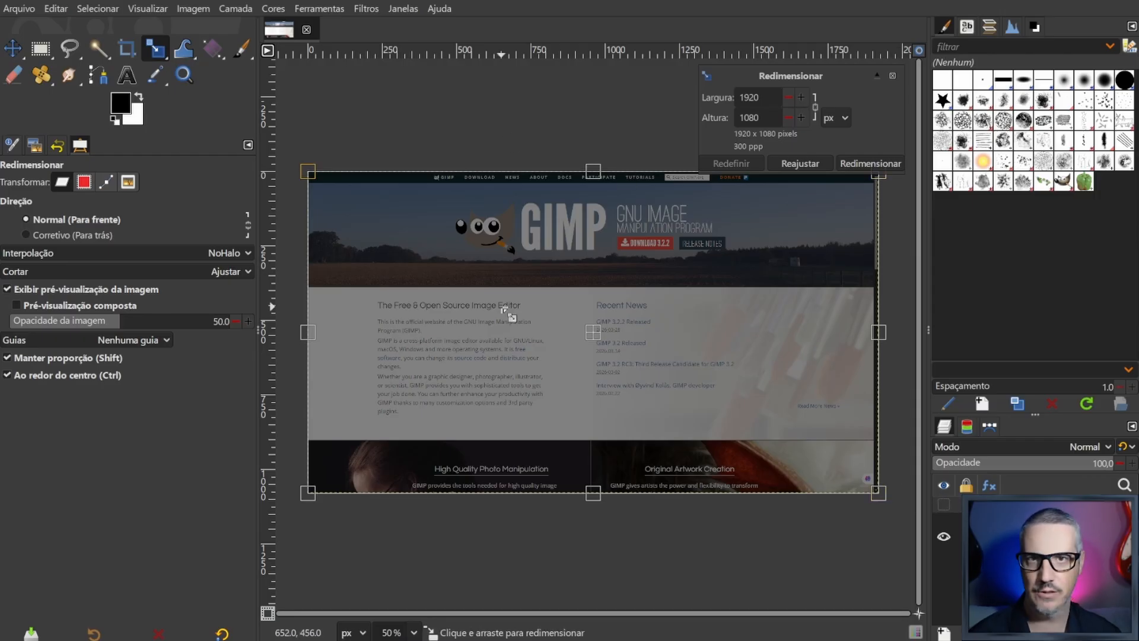
pyautogui.press('m')
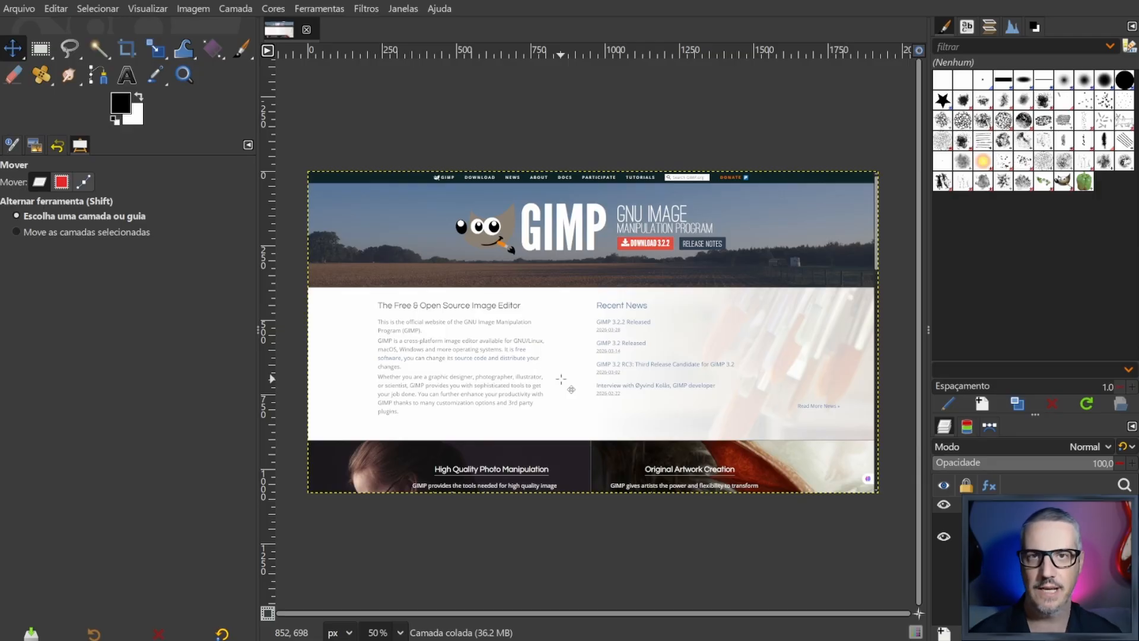
# - Open the "Minhas Fotos" folder inside Imagens in File Explorer and check the file details of the PNG and XCF versions of 01
pyautogui.press('super')
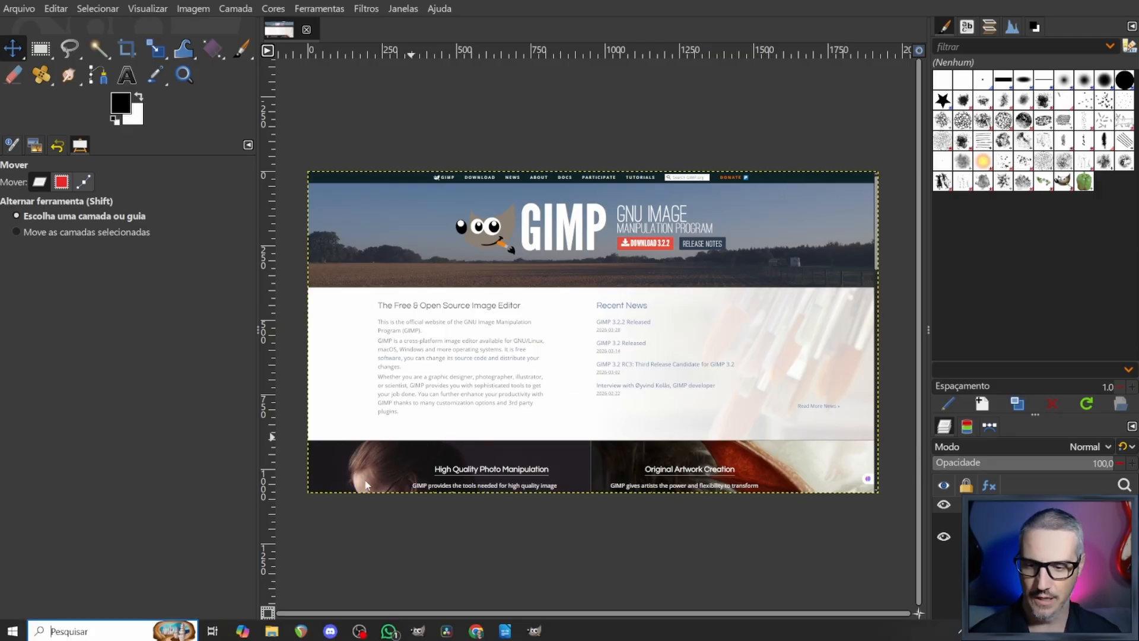
pyautogui.click(273, 631)
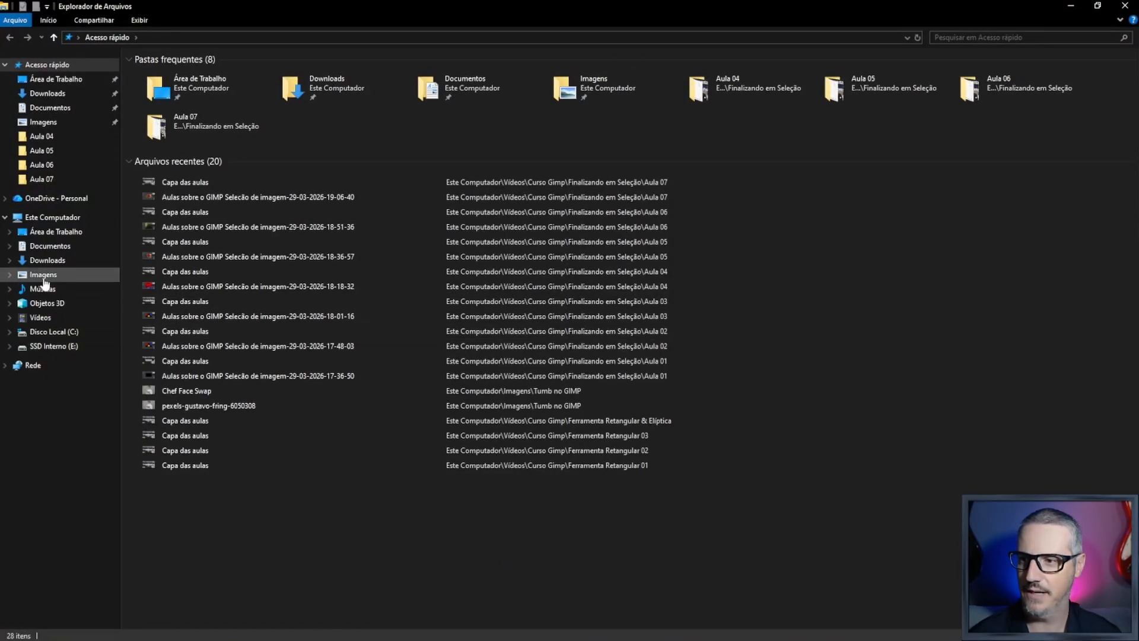
pyautogui.click(42, 274)
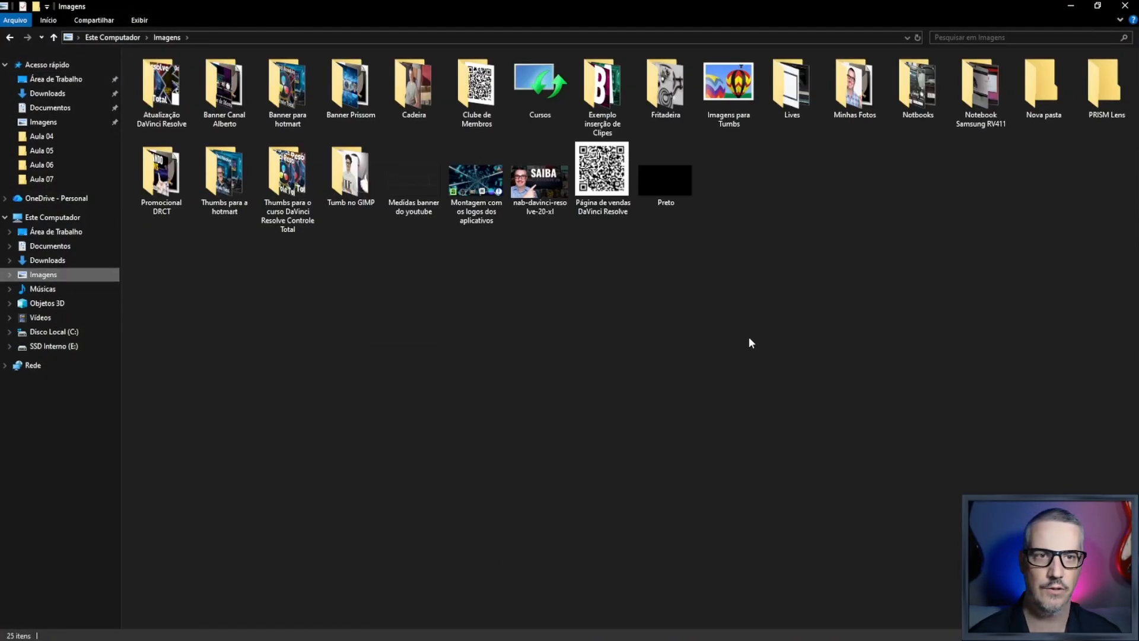
pyautogui.doubleClick(852, 89)
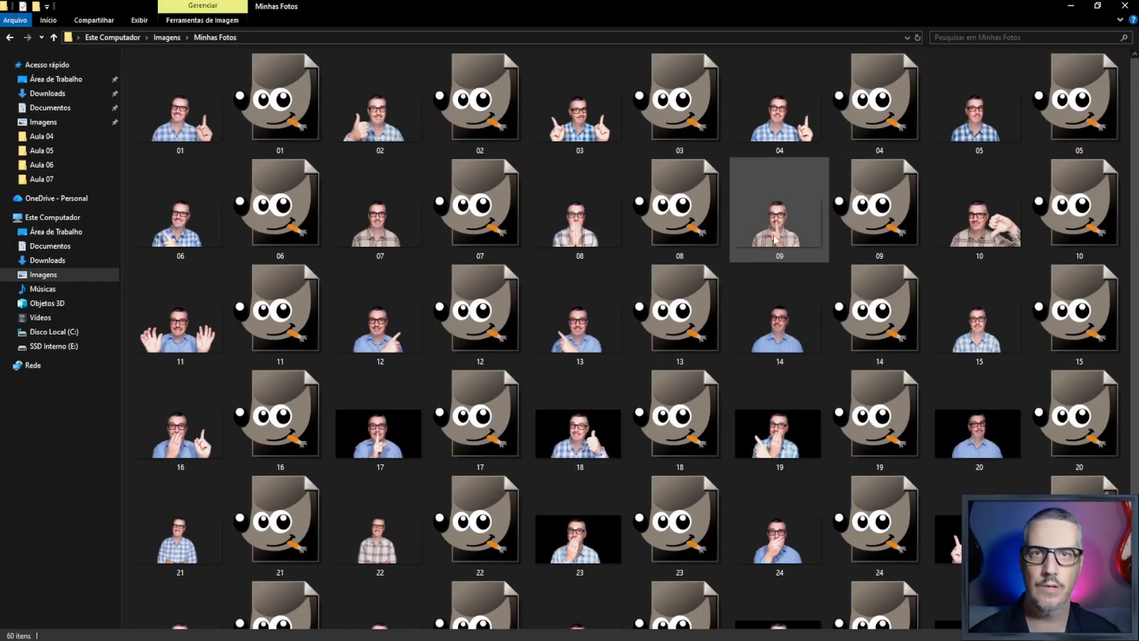
pyautogui.moveTo(182, 137)
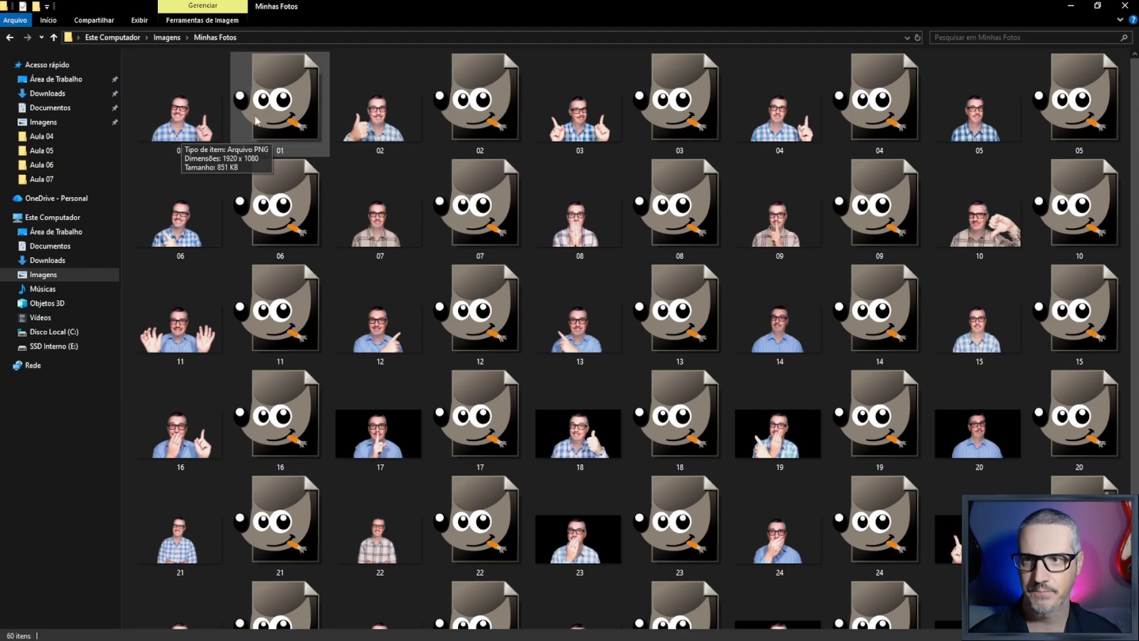
pyautogui.moveTo(291, 116)
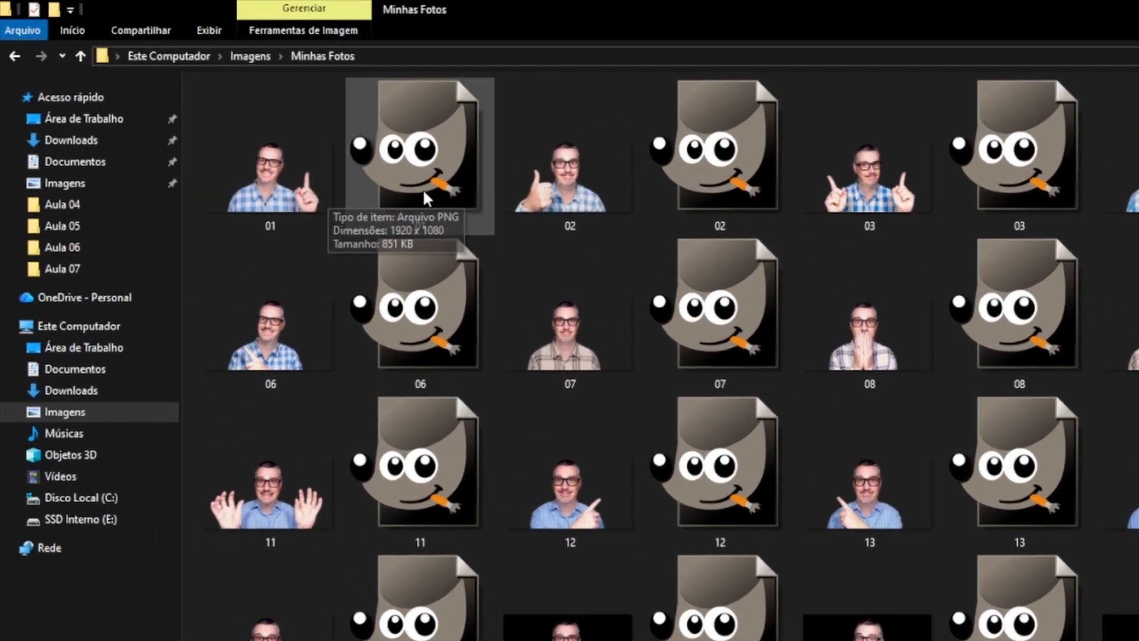
pyautogui.moveTo(428, 190)
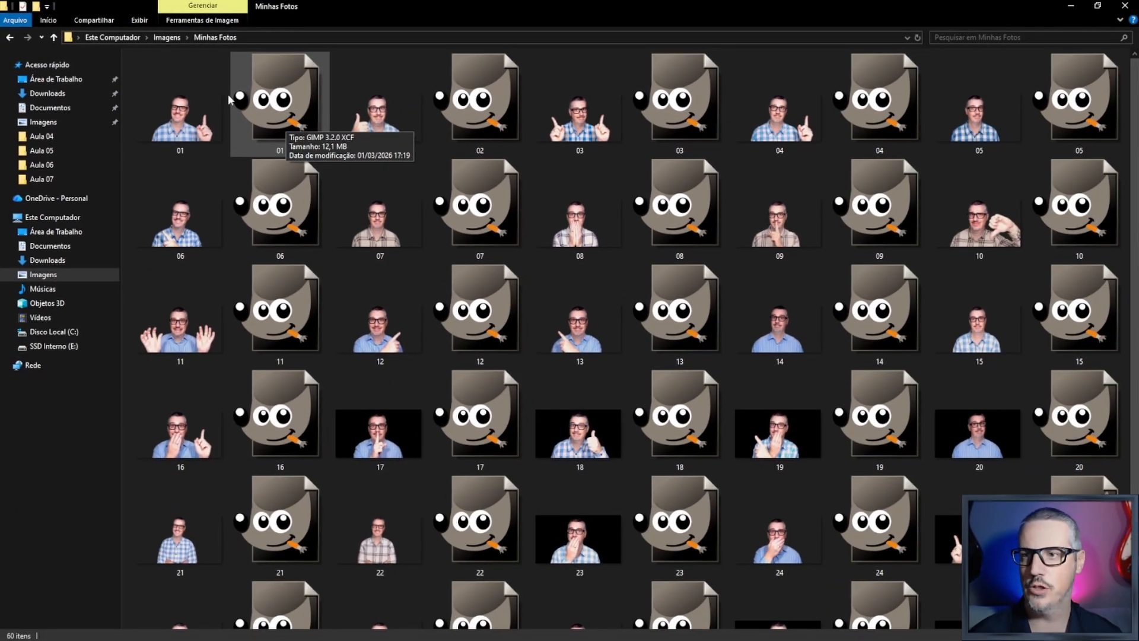
pyautogui.moveTo(164, 124)
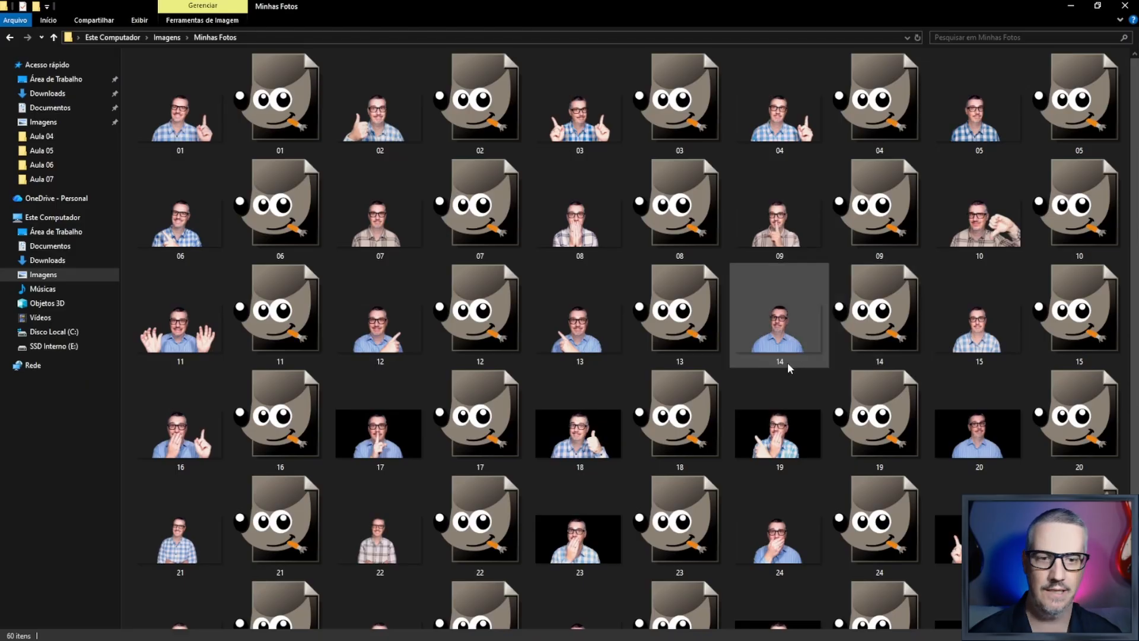
# - Try to copy the PNG photo 04 from the Minhas Fotos folder and paste it into the GIMP image
pyautogui.scroll(-1, 379, 432)
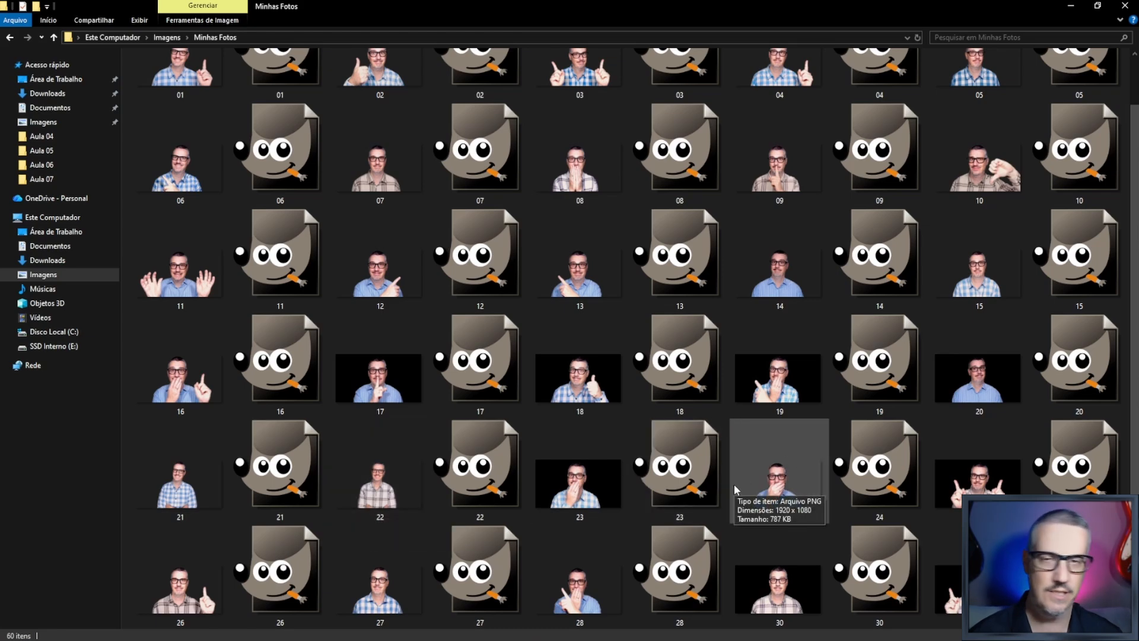
pyautogui.scroll(1, 793, 436)
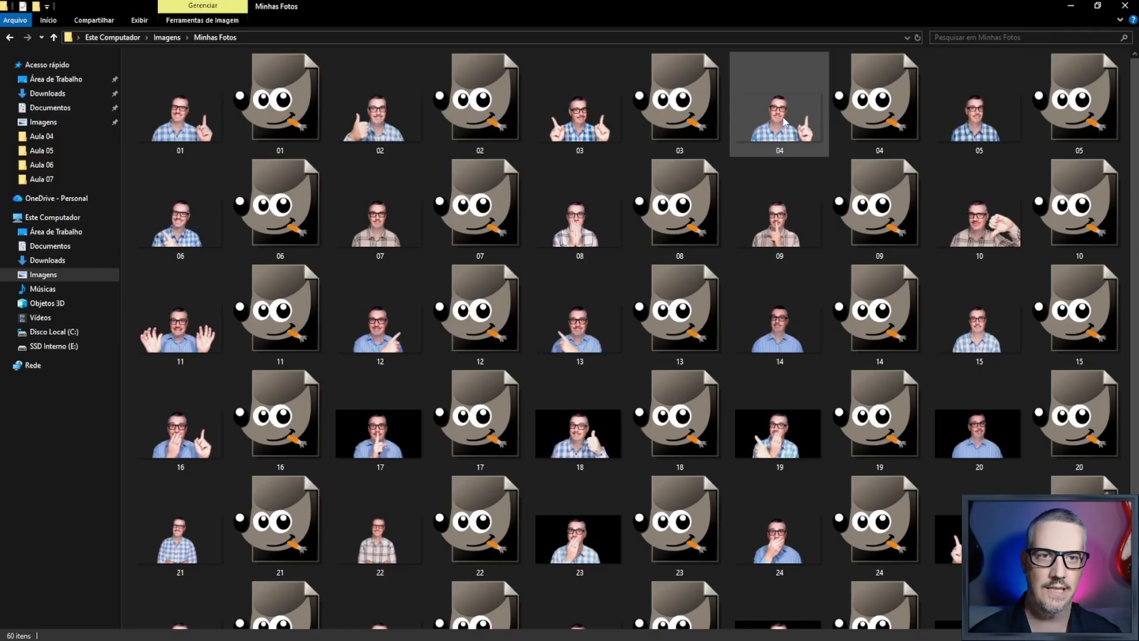
pyautogui.moveTo(783, 125)
pyautogui.mouseDown()
pyautogui.moveTo(764, 189)
pyautogui.moveTo(779, 122)
pyautogui.mouseUp()
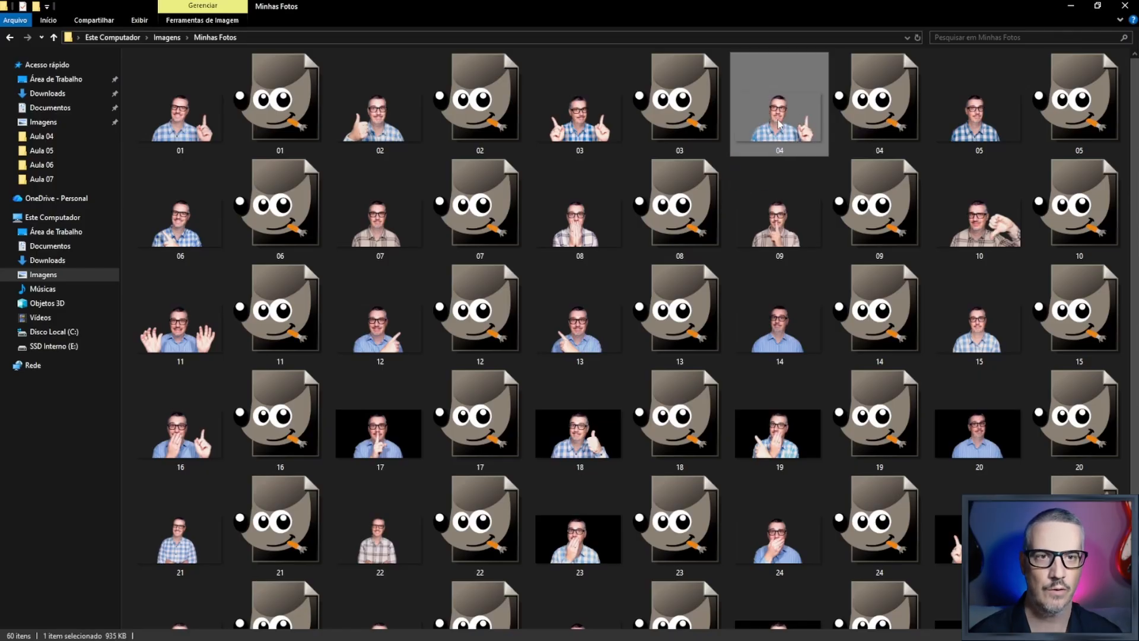
pyautogui.doubleClick(779, 121)
pyautogui.rightClick(777, 119)
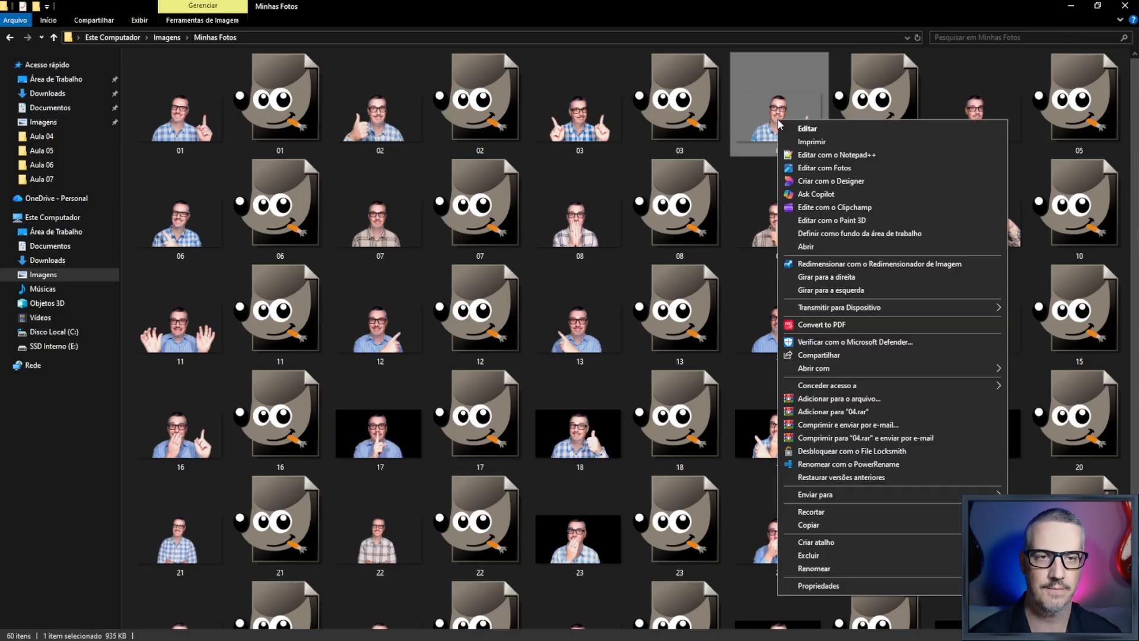
pyautogui.click(820, 525)
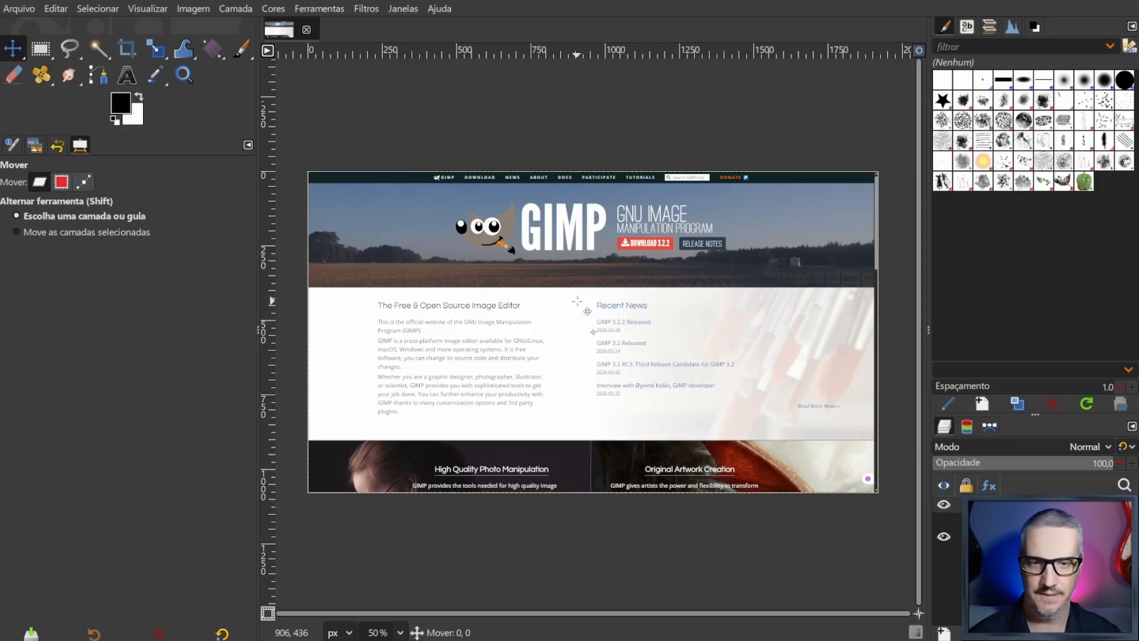
pyautogui.hotkey('ctrl', 'v')
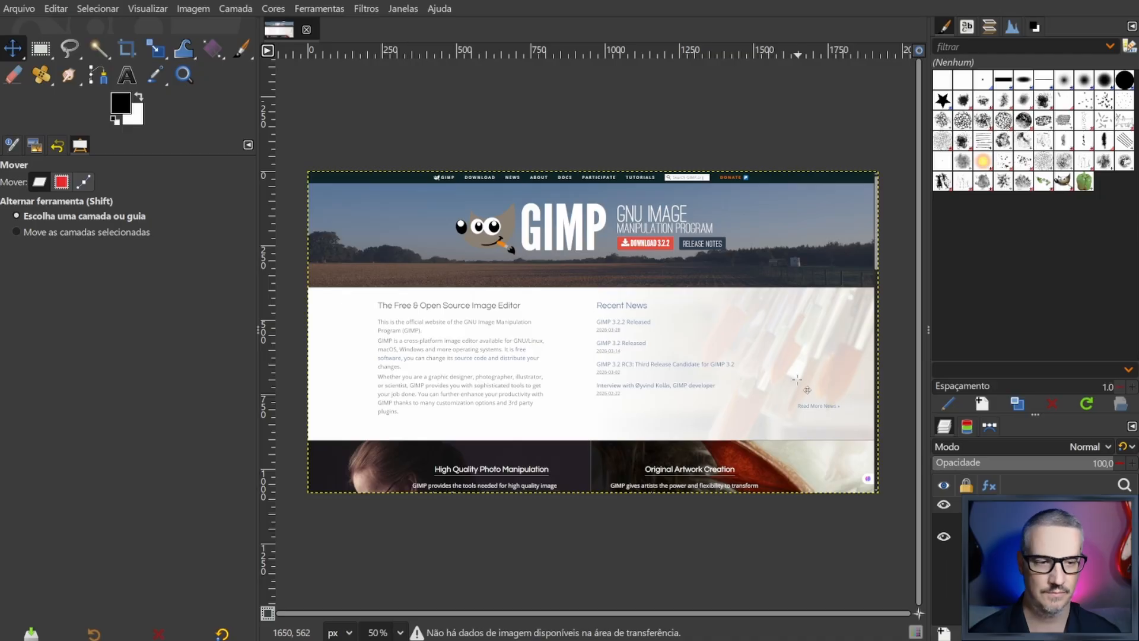
pyautogui.rightClick(449, 287)
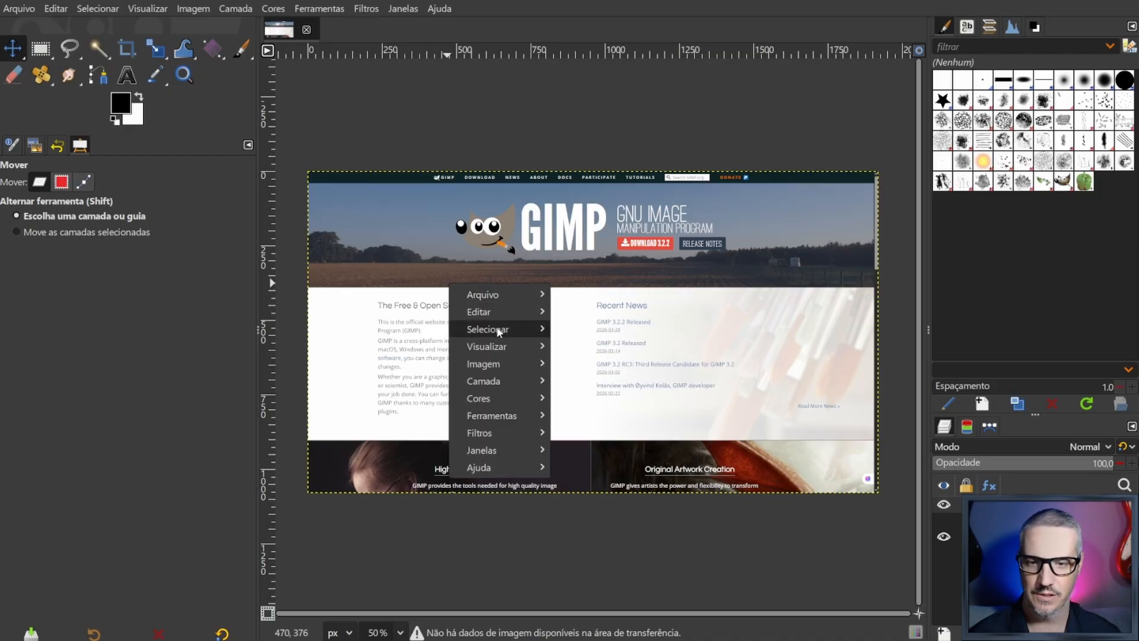
pyautogui.click(605, 539)
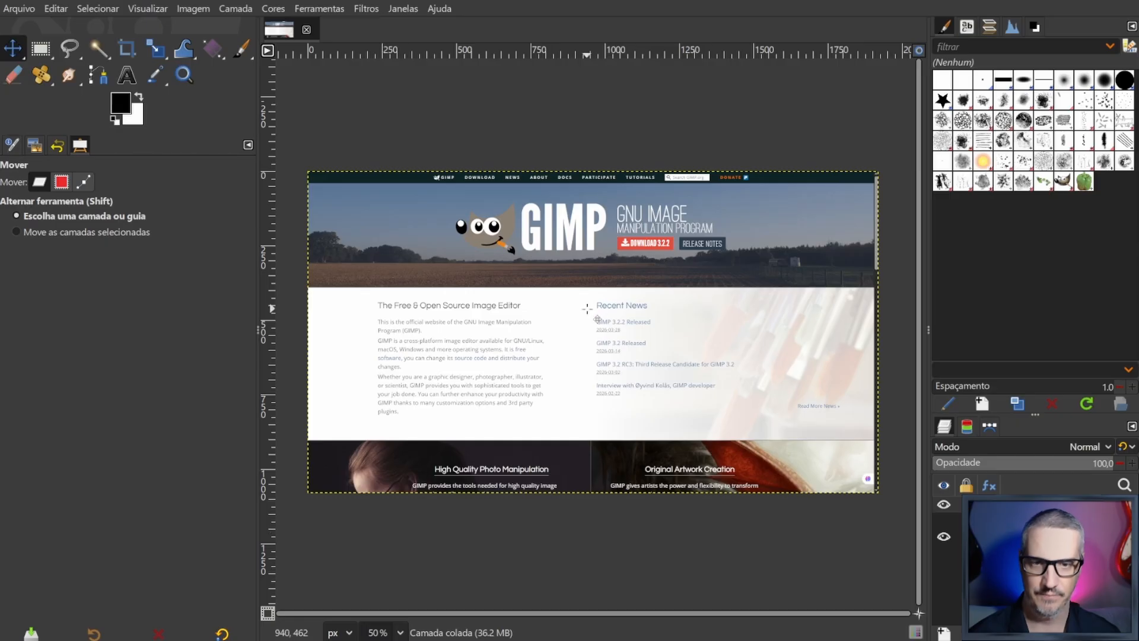
pyautogui.hotkey('ctrl', 'v')
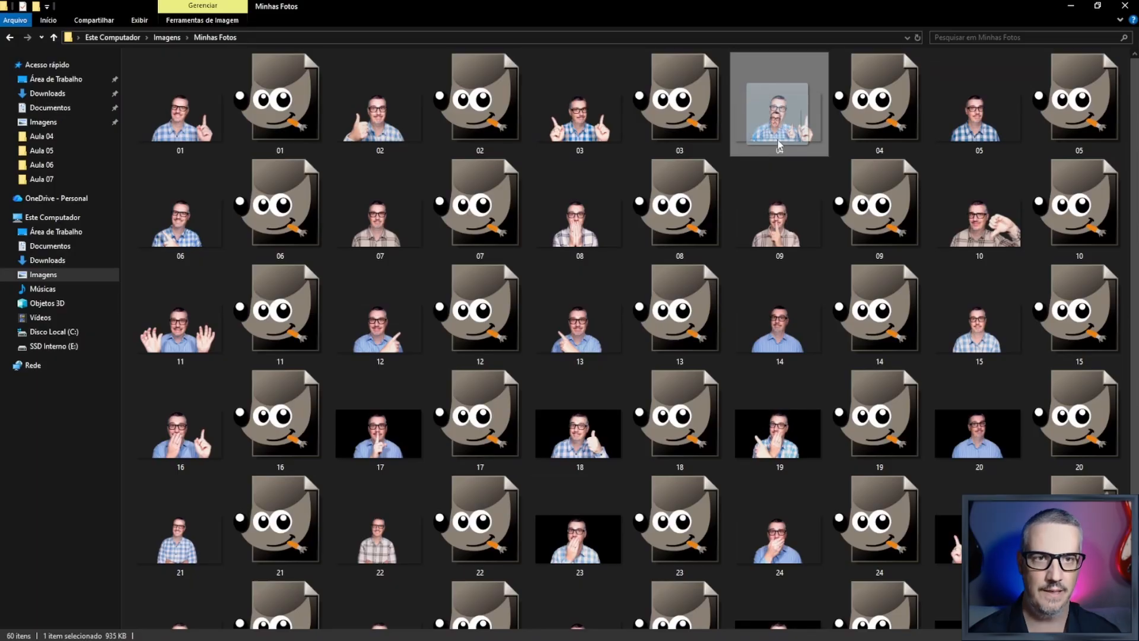
# - Bring the file 04.png from the Minhas Fotos folder into the GIMP image as a new layer above the website screenshot
pyautogui.moveTo(783, 119); pyautogui.dragTo(536, 627)
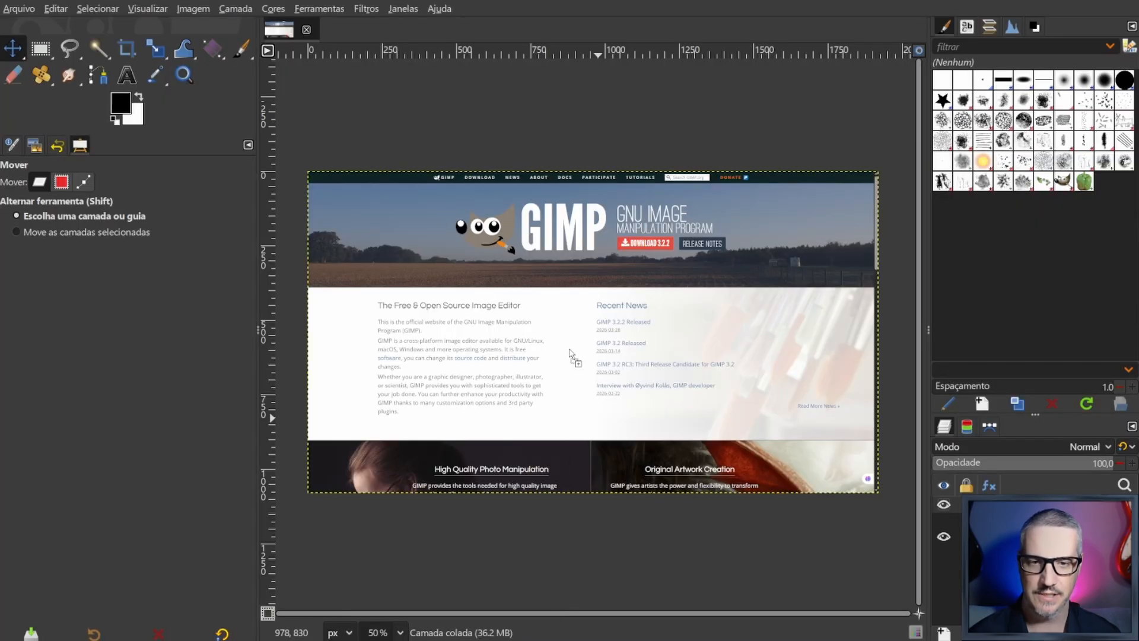
pyautogui.moveTo(569, 348); pyautogui.dragTo(570, 349)
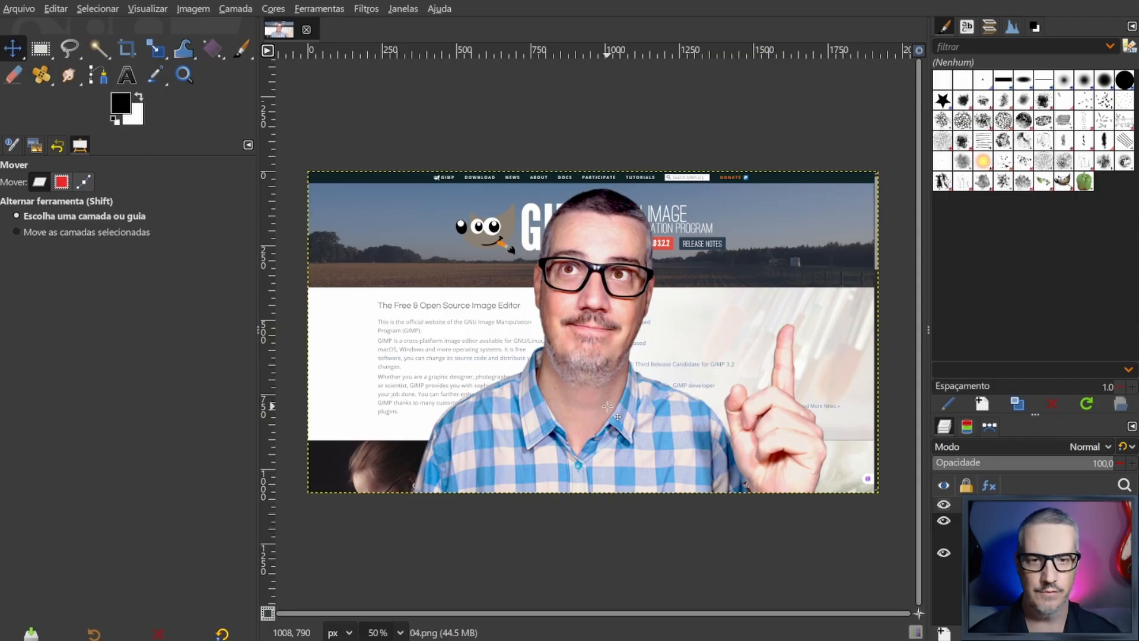
pyautogui.click(16, 7)
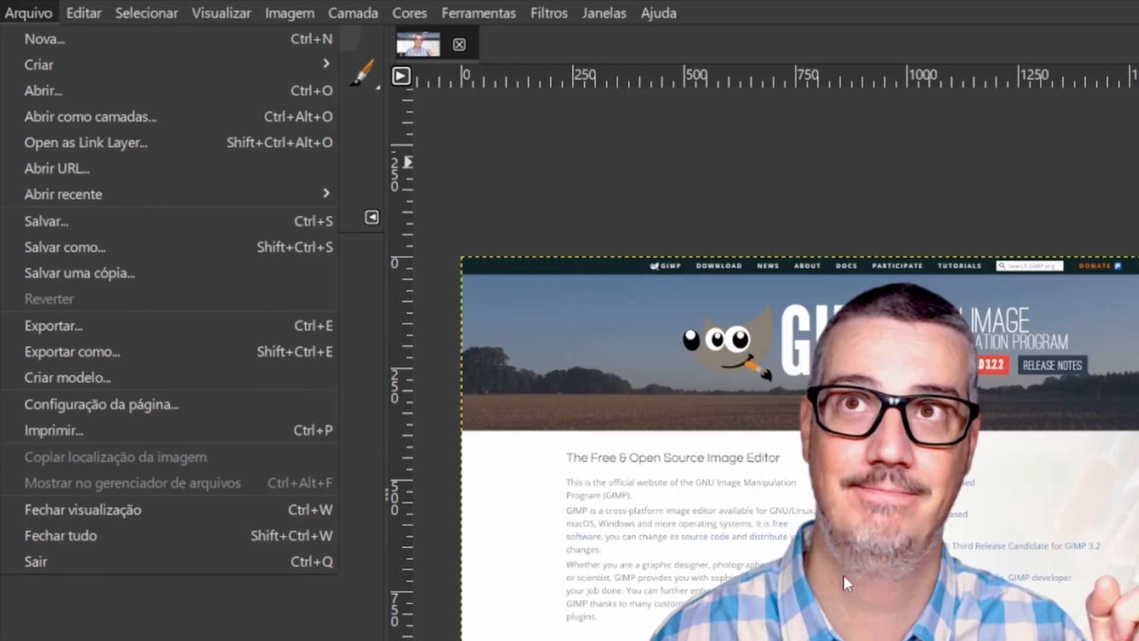
pyautogui.click(905, 579)
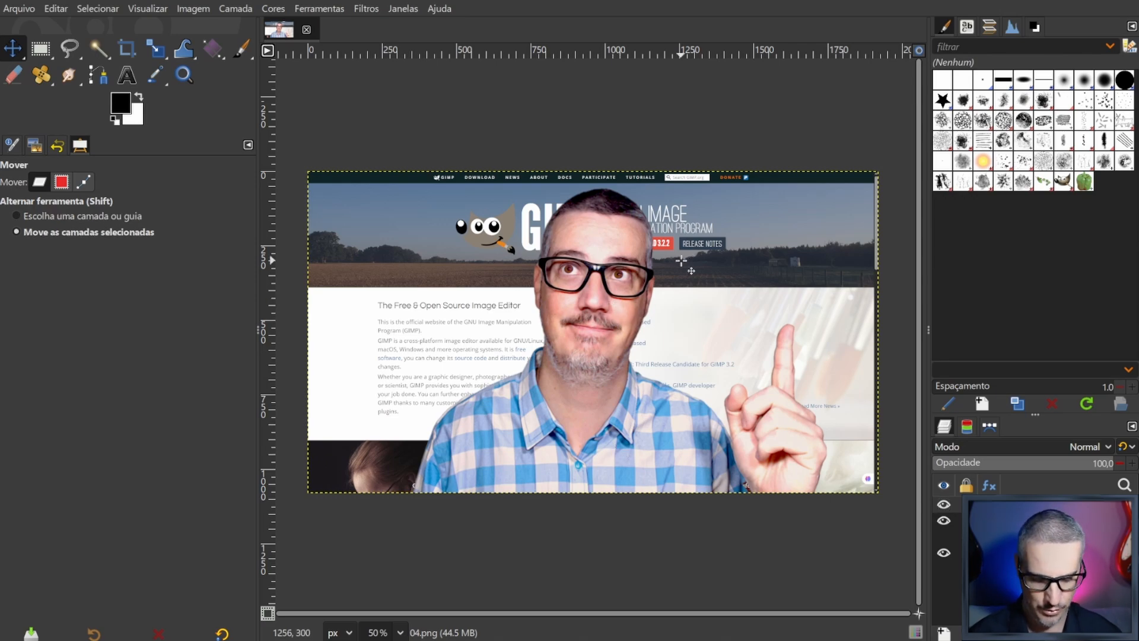
# - Shift the 04.png photo layer horizontally until the man stands against the canvas's left edge
pyautogui.hotkey('shift', 'Left')
pyautogui.hotkey('shift', 'Left')
pyautogui.hotkey('shift', 'Left')
pyautogui.hotkey('shift', 'Left')
pyautogui.hotkey('shift', 'Left')
pyautogui.hotkey('shift', 'Left')
pyautogui.hotkey('shift', 'Left')
pyautogui.hotkey('shift', 'Left')
pyautogui.hotkey('shift', 'Left')
pyautogui.hotkey('shift', 'Left')
pyautogui.hotkey('shift', 'Left')
pyautogui.hotkey('shift', 'Left')
pyautogui.hotkey('shift', 'Left')
pyautogui.hotkey('shift', 'Left')
pyautogui.hotkey('shift', 'Left')
pyautogui.hotkey('shift', 'Left')
pyautogui.hotkey('shift', 'Left')
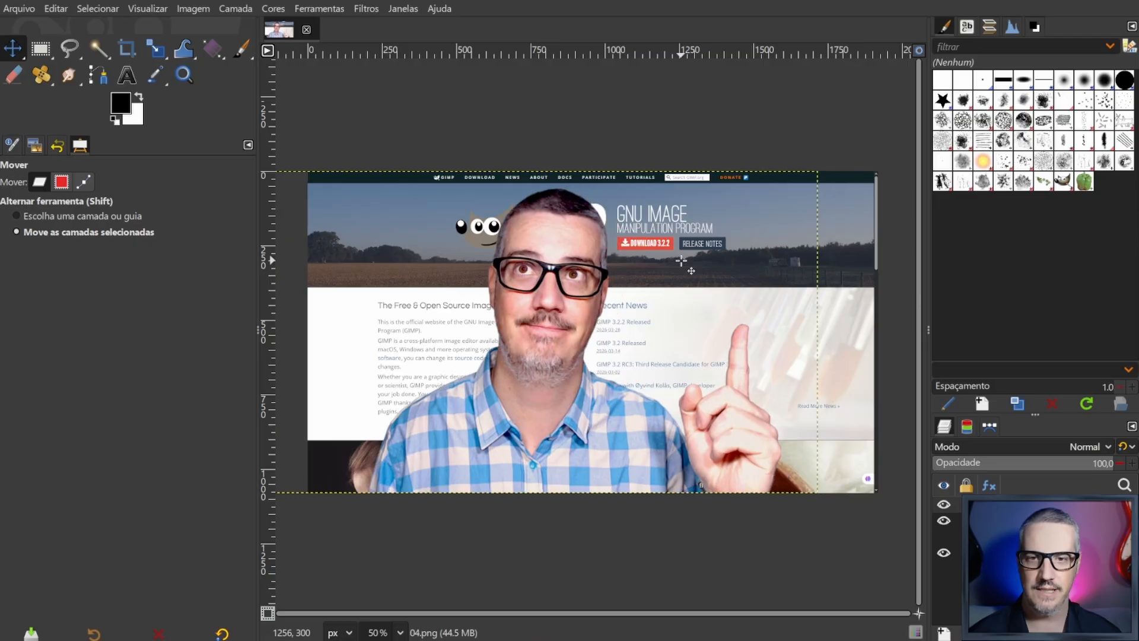
pyautogui.hotkey('shift', 'Left')
pyautogui.hotkey('shift', 'Left')
pyautogui.hotkey('shift', 'Left')
pyautogui.hotkey('shift', 'Left')
pyautogui.hotkey('shift', 'Left')
pyautogui.hotkey('shift', 'Left')
pyautogui.hotkey('shift', 'Left')
pyautogui.hotkey('shift', 'Left')
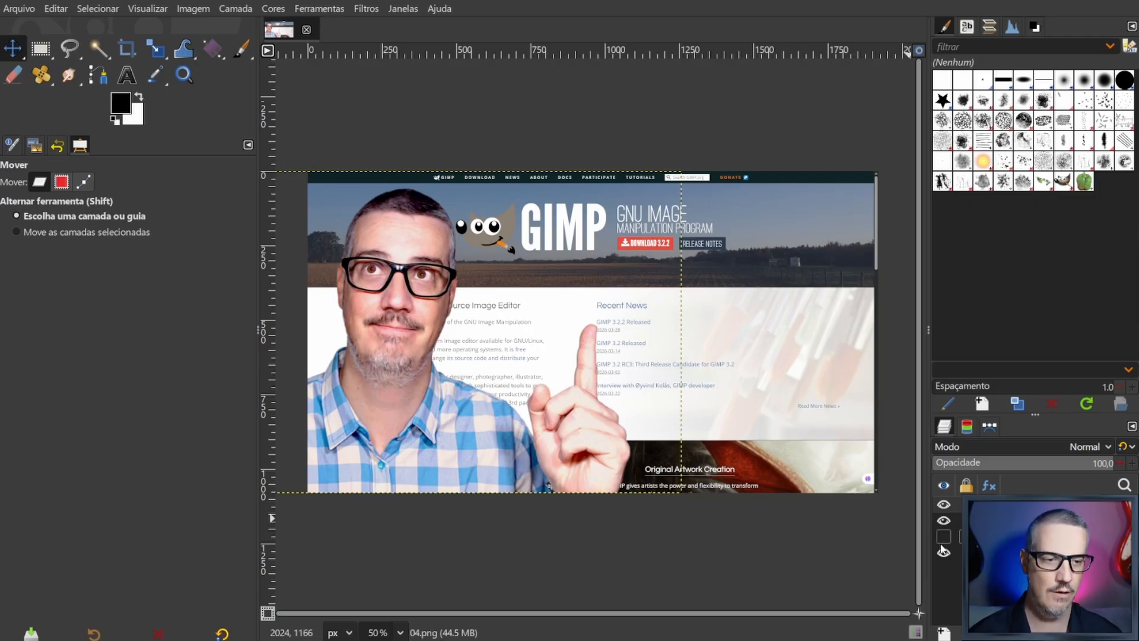
# - Show the mascot layer, scale it down proportionally around its centre, and place it just right of the pointing finger
pyautogui.hotkey('ctrl', 'v')
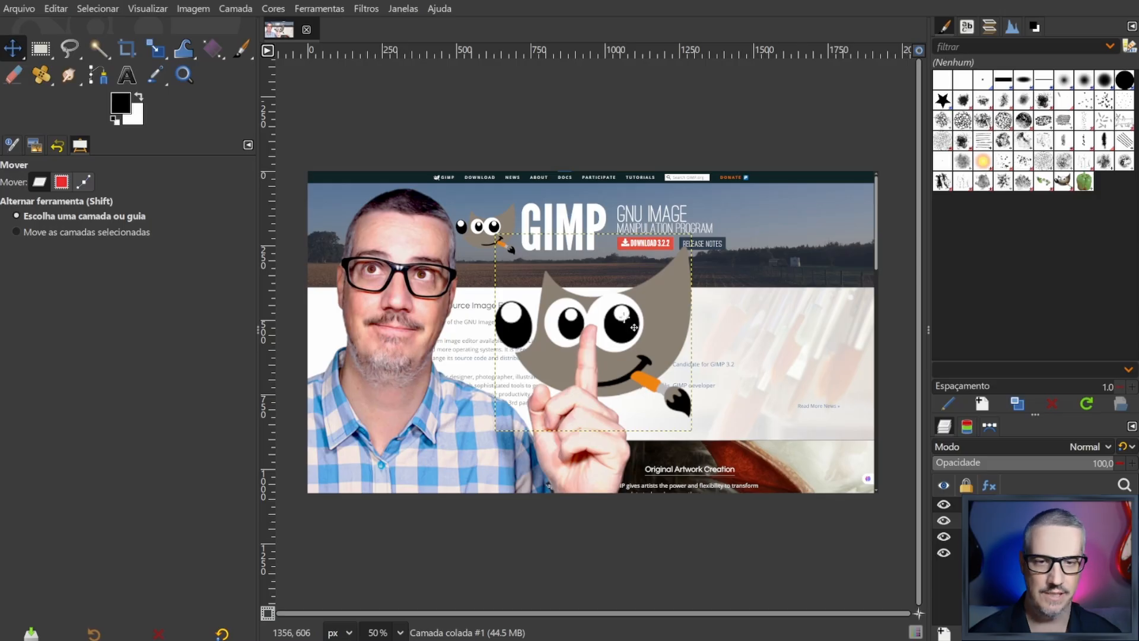
pyautogui.hotkey('shift', 's')
pyautogui.click(606, 307)
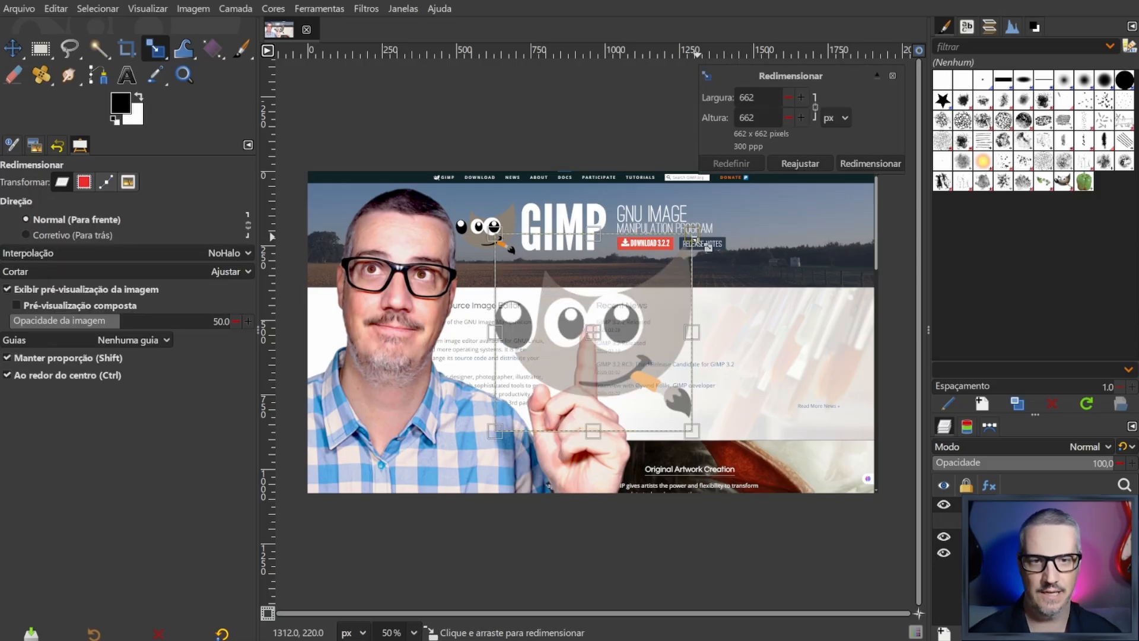
pyautogui.moveTo(691, 235); pyautogui.dragTo(626, 295)
pyautogui.moveTo(605, 347); pyautogui.dragTo(717, 400)
pyautogui.click(866, 162)
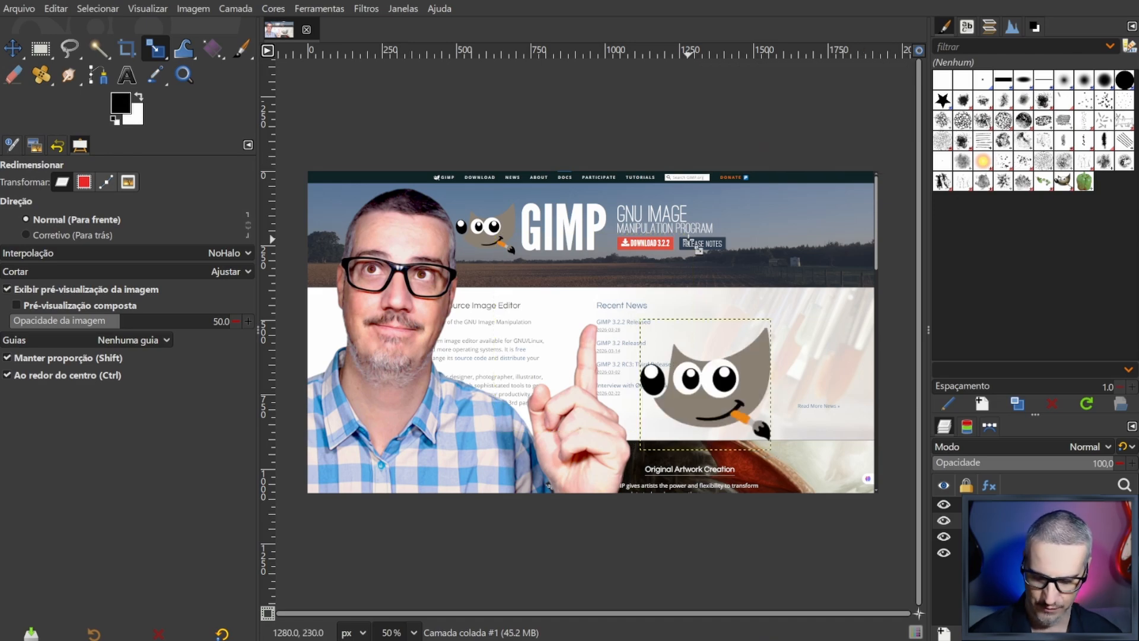
pyautogui.press('m')
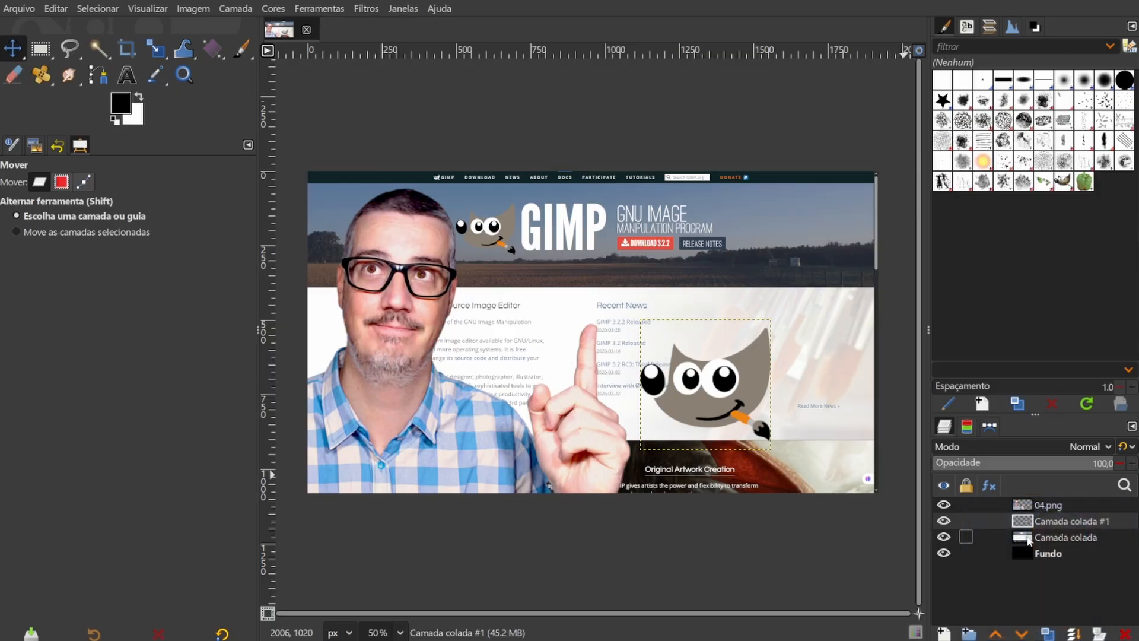
# - Set the opacity of the website screenshot layer, Camada colada, to 30
pyautogui.click(1028, 537)
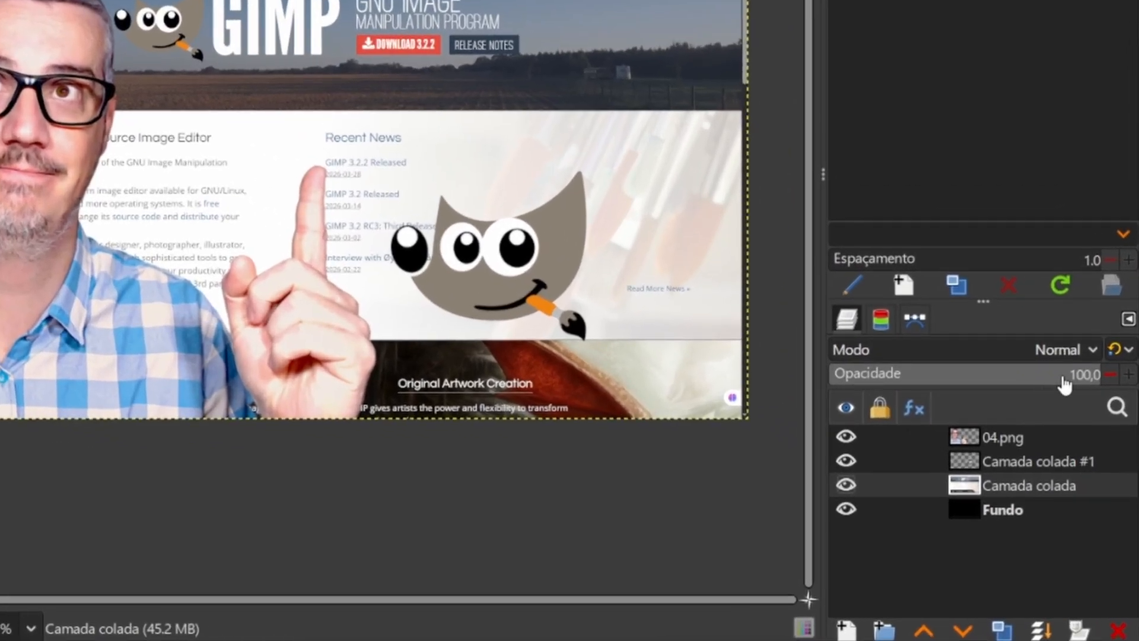
pyautogui.moveTo(1065, 385); pyautogui.dragTo(918, 389)
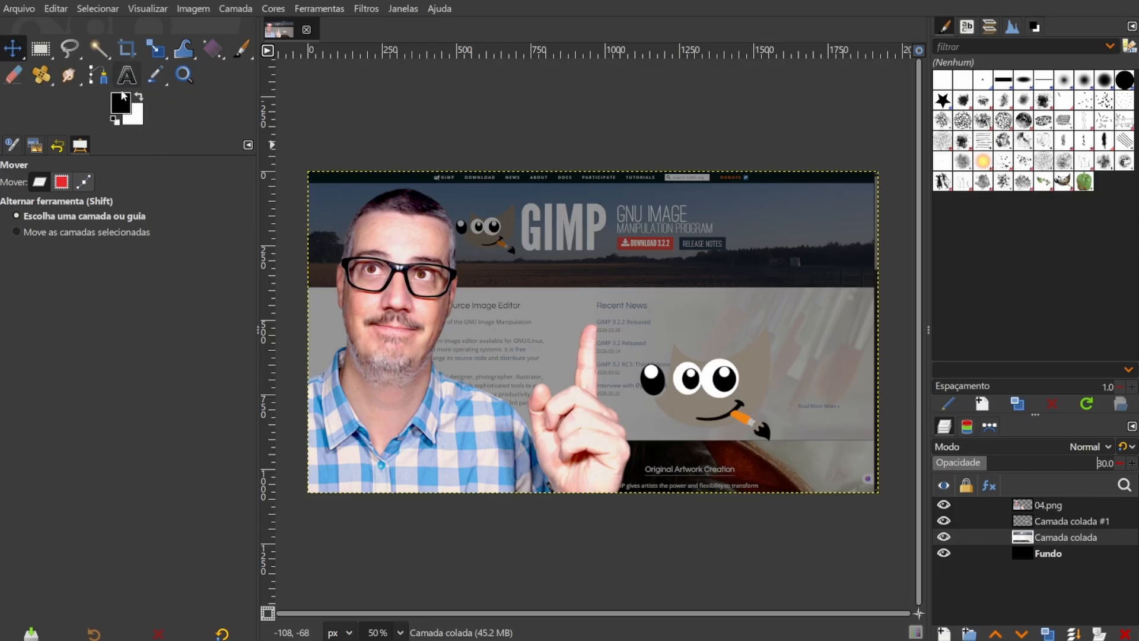
# - Fill the Fundo layer with the white background colour, and refill it with the black foreground colour
pyautogui.moveTo(136, 121); pyautogui.dragTo(1022, 553)
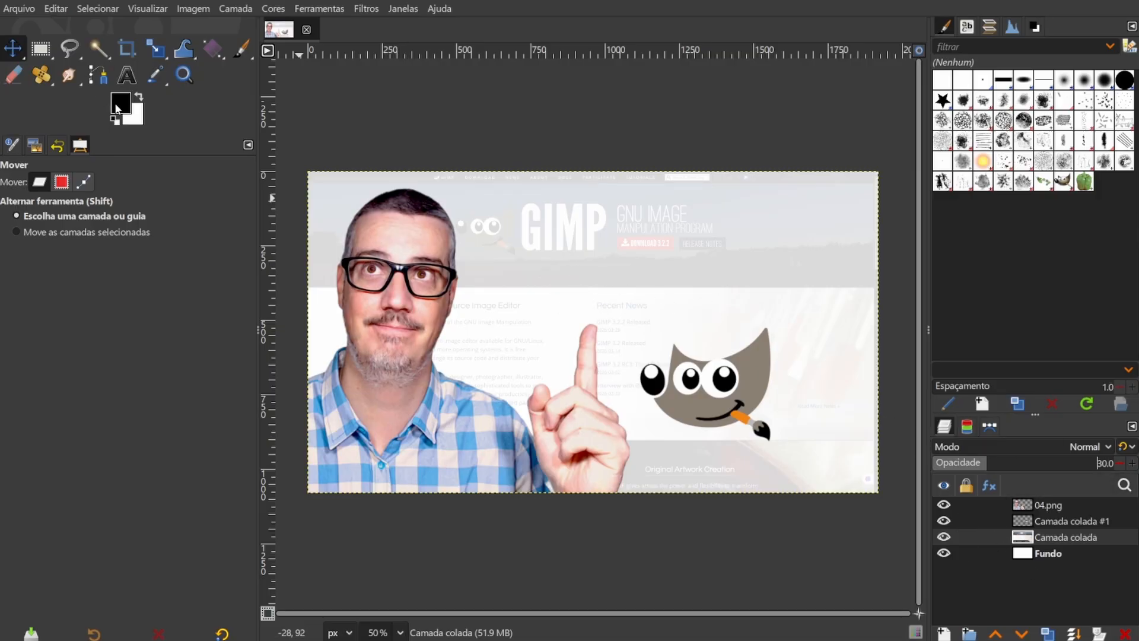
pyautogui.moveTo(117, 105); pyautogui.dragTo(1032, 561)
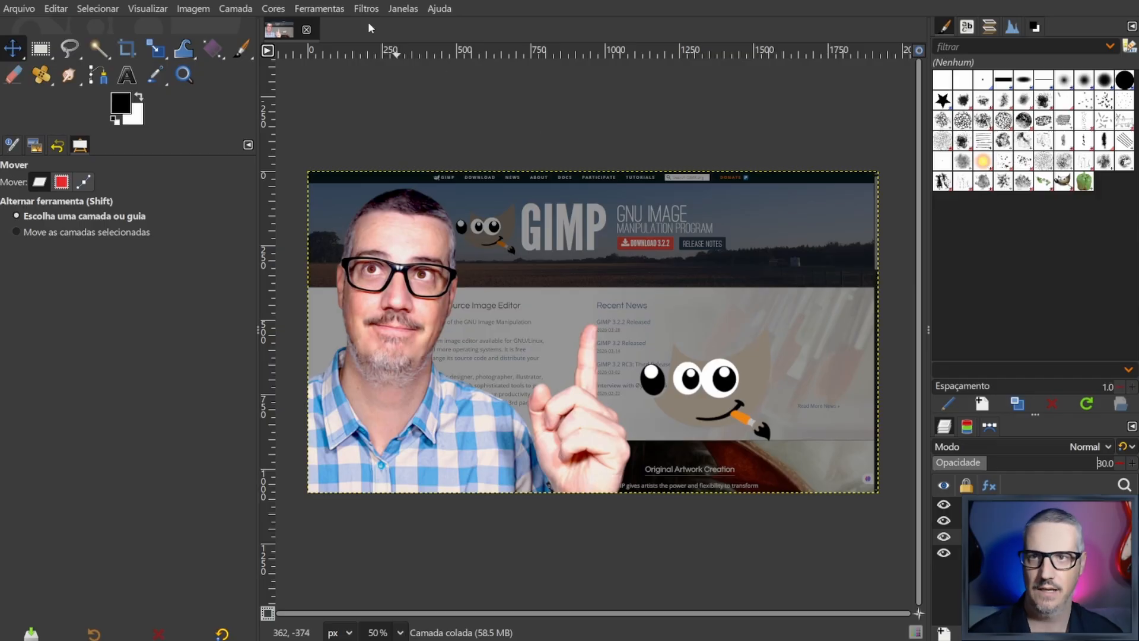
pyautogui.click(363, 7)
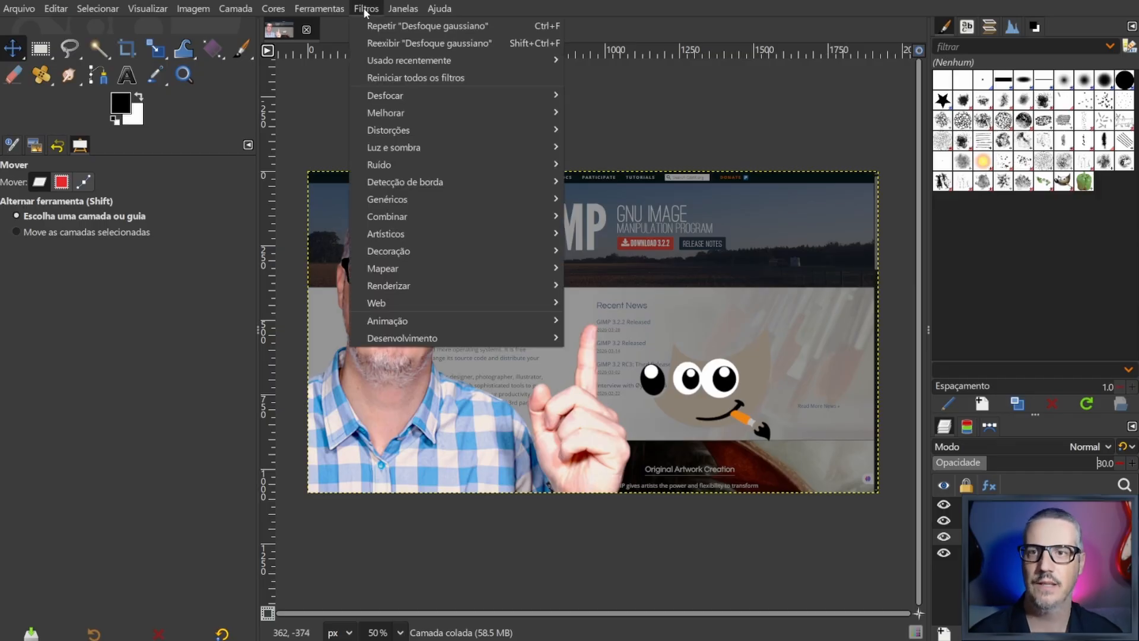
pyautogui.moveTo(394, 99)
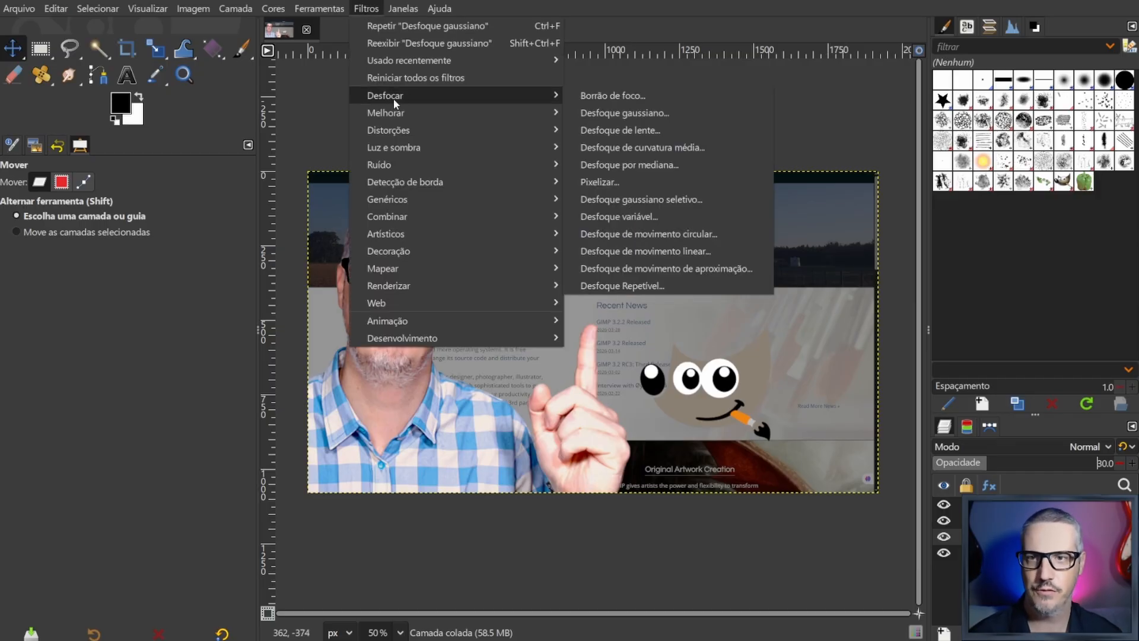
pyautogui.click(911, 146)
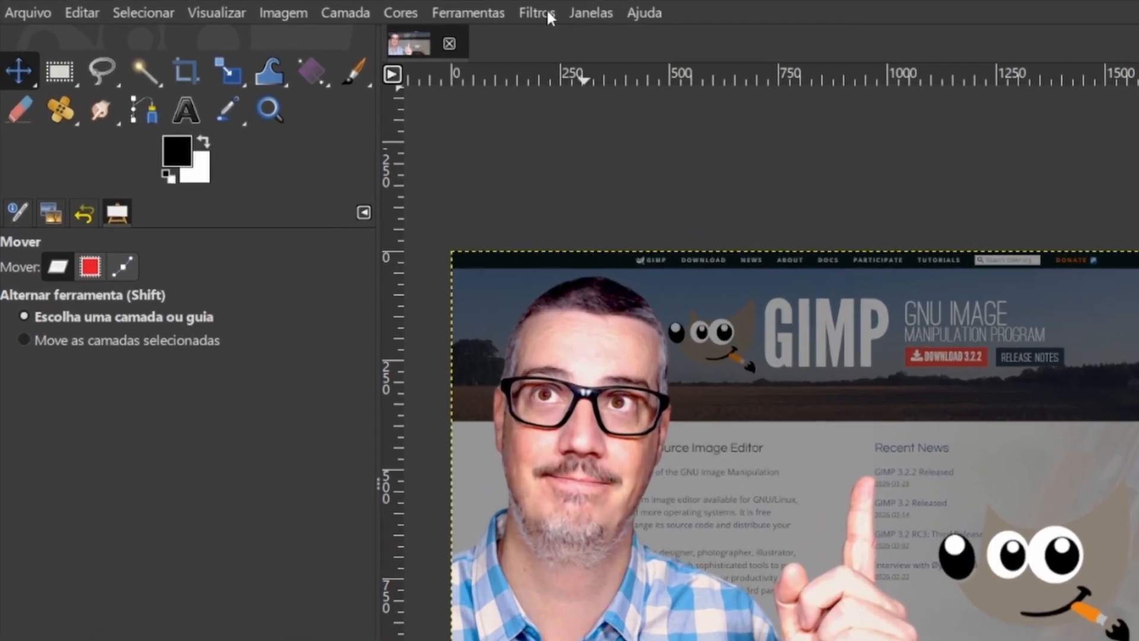
# - Apply a Gaussian blur of 1.50 in X and Y to the website screenshot layer, comparing it with the preview off and on
pyautogui.click(368, 9)
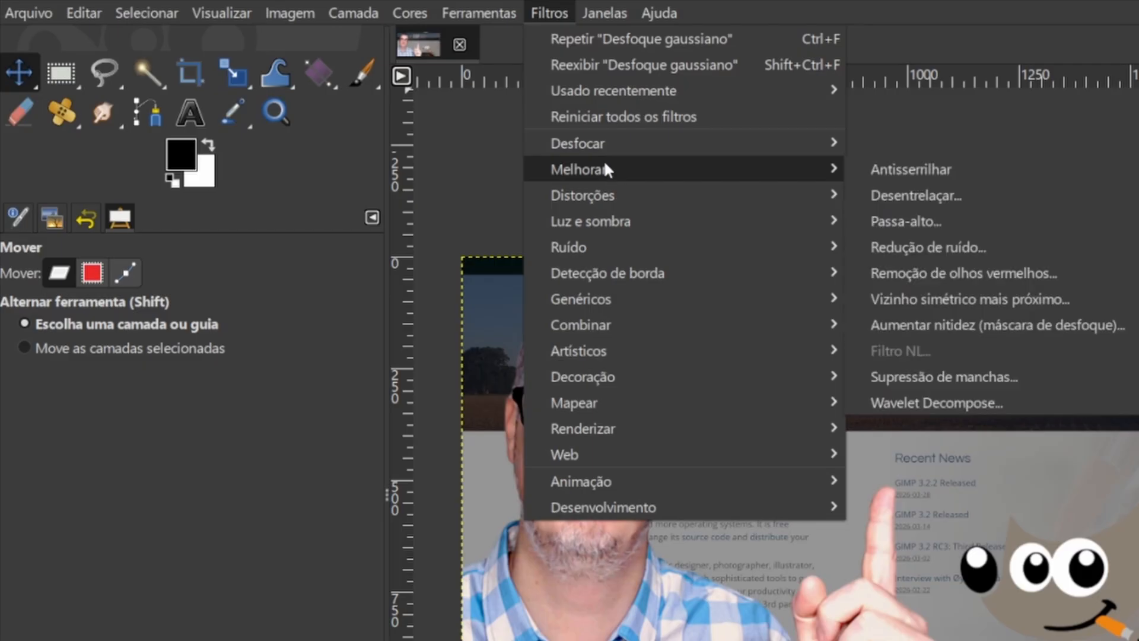
pyautogui.moveTo(594, 153)
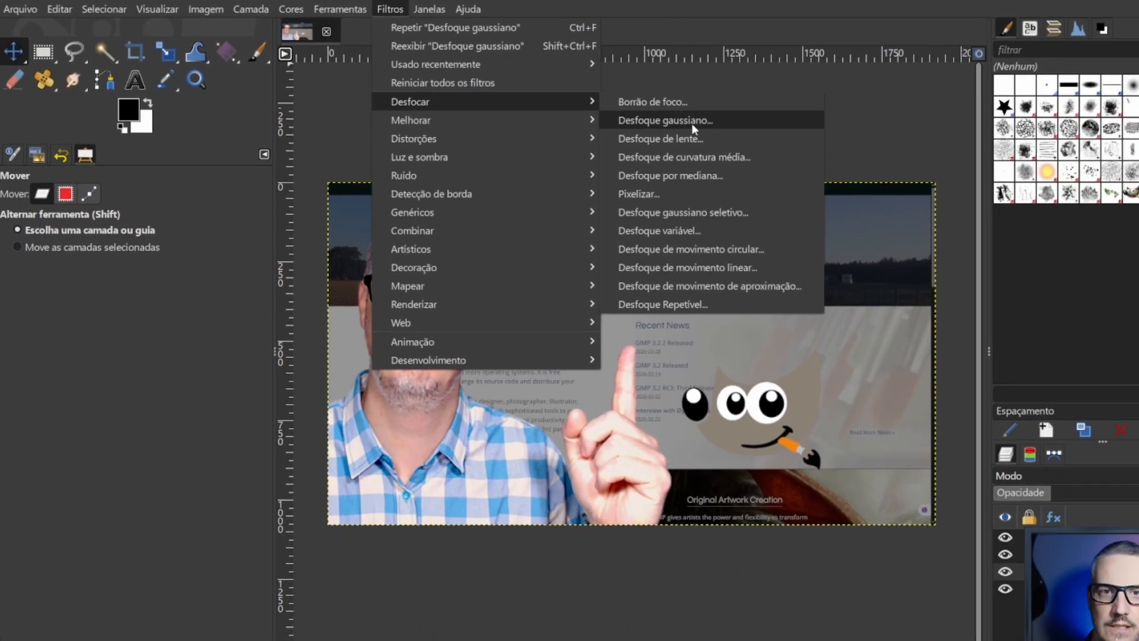
pyautogui.click(926, 171)
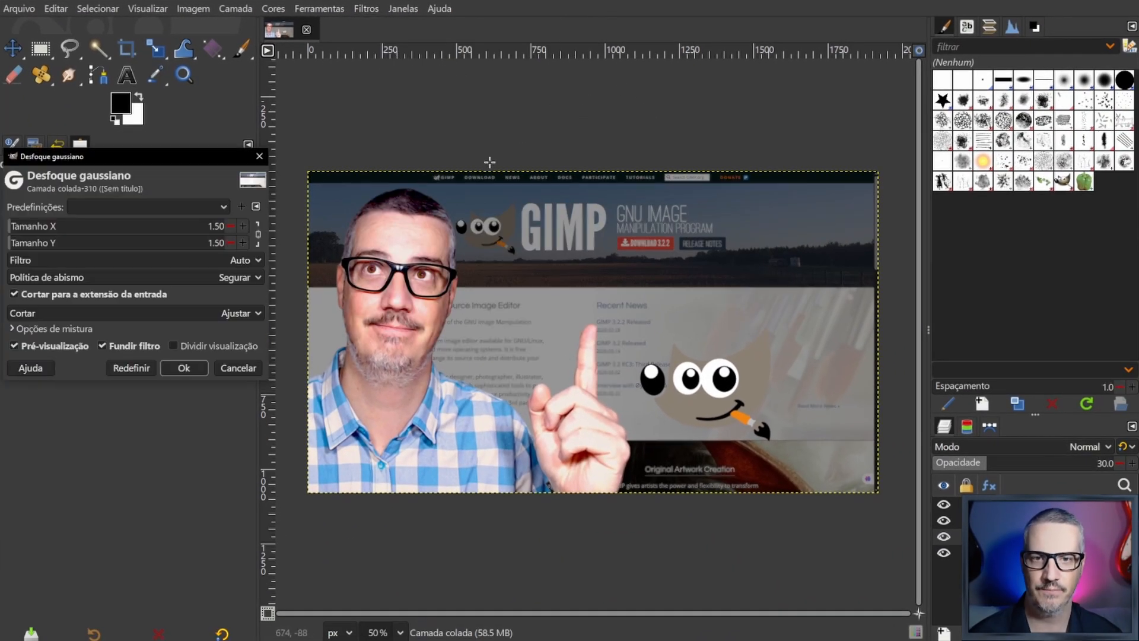
pyautogui.click(14, 346)
pyautogui.click(14, 346)
pyautogui.click(14, 346)
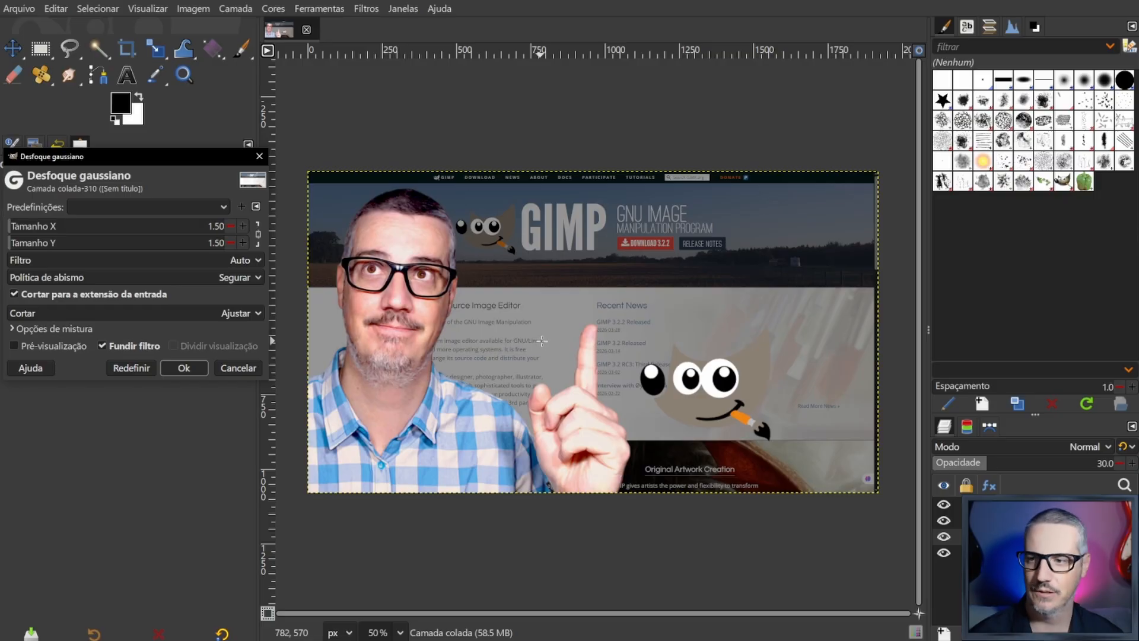
pyautogui.click(16, 347)
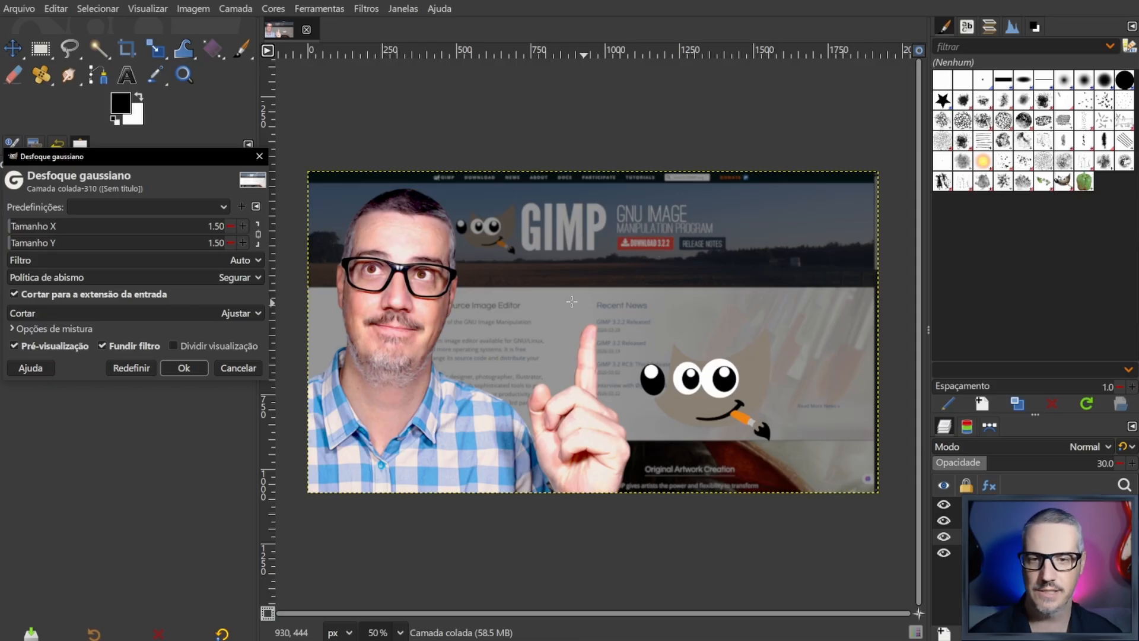
pyautogui.click(184, 367)
pyautogui.press('m')
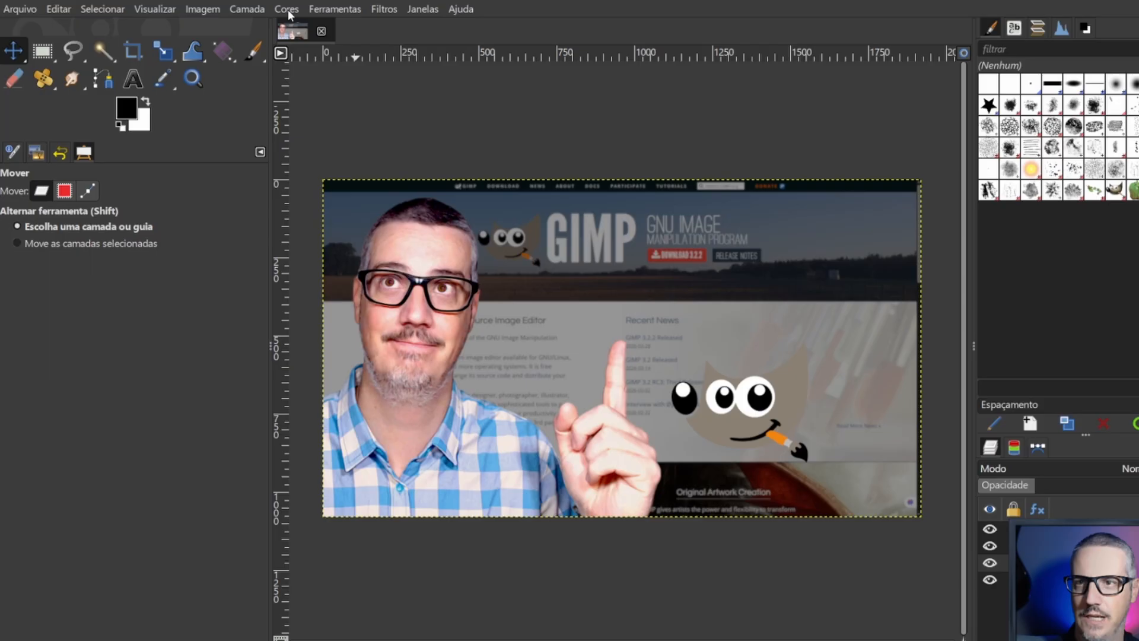
# - Raise the website screenshot layer's saturation to a scale of 2.500 using the last-used preset dated 2026-03-30, and apply it
pyautogui.click(273, 8)
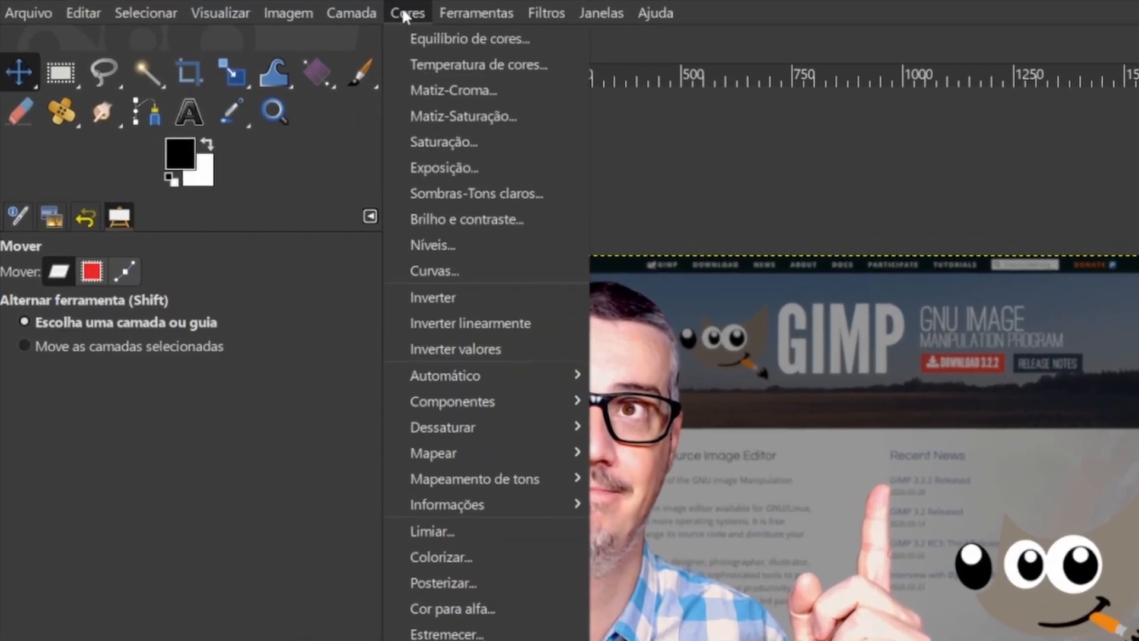
pyautogui.click(457, 144)
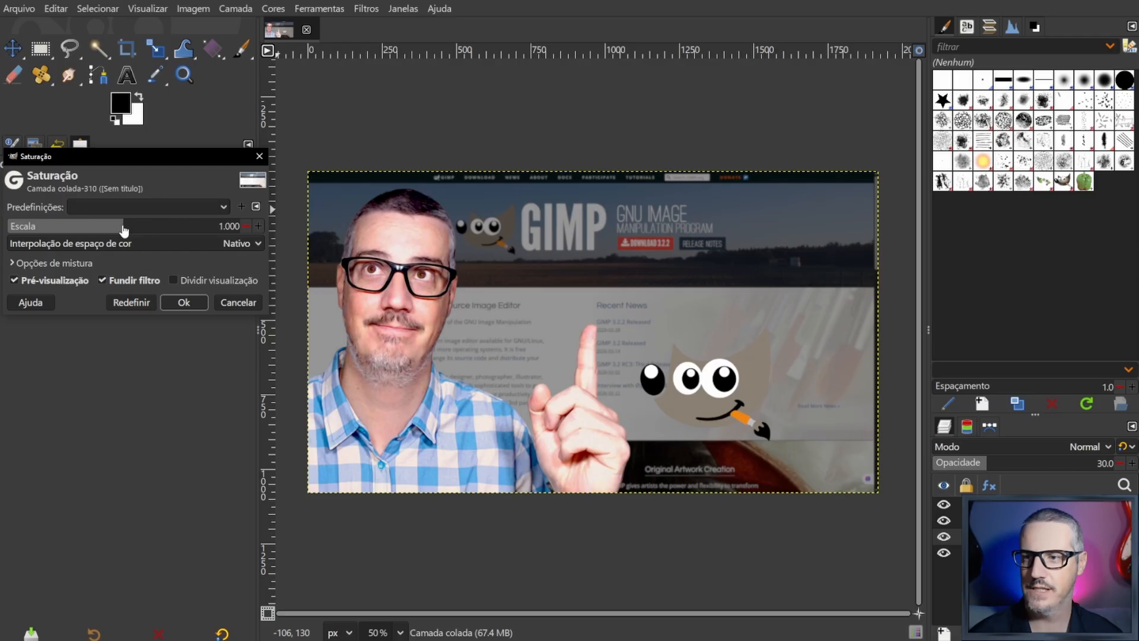
pyautogui.moveTo(124, 230); pyautogui.dragTo(180, 233)
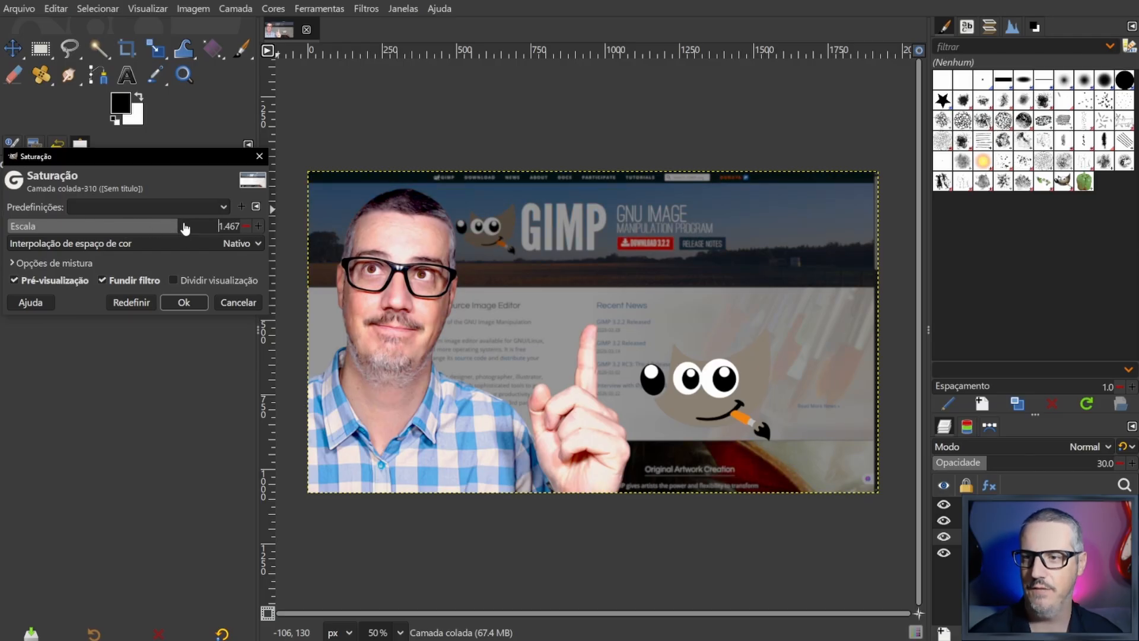
pyautogui.click(154, 209)
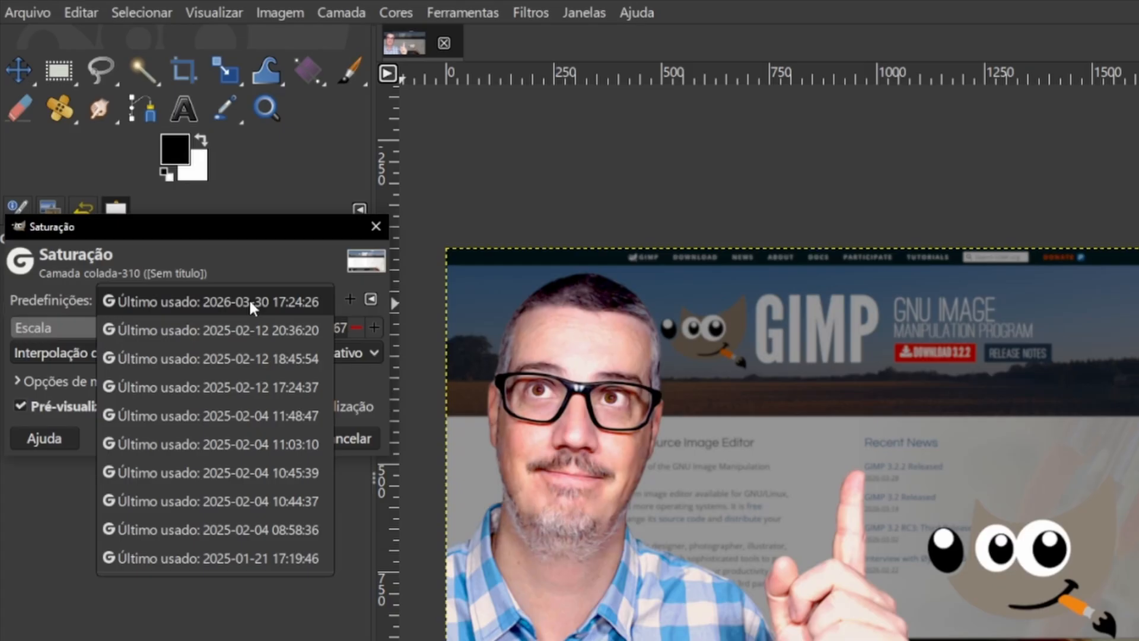
pyautogui.click(258, 311)
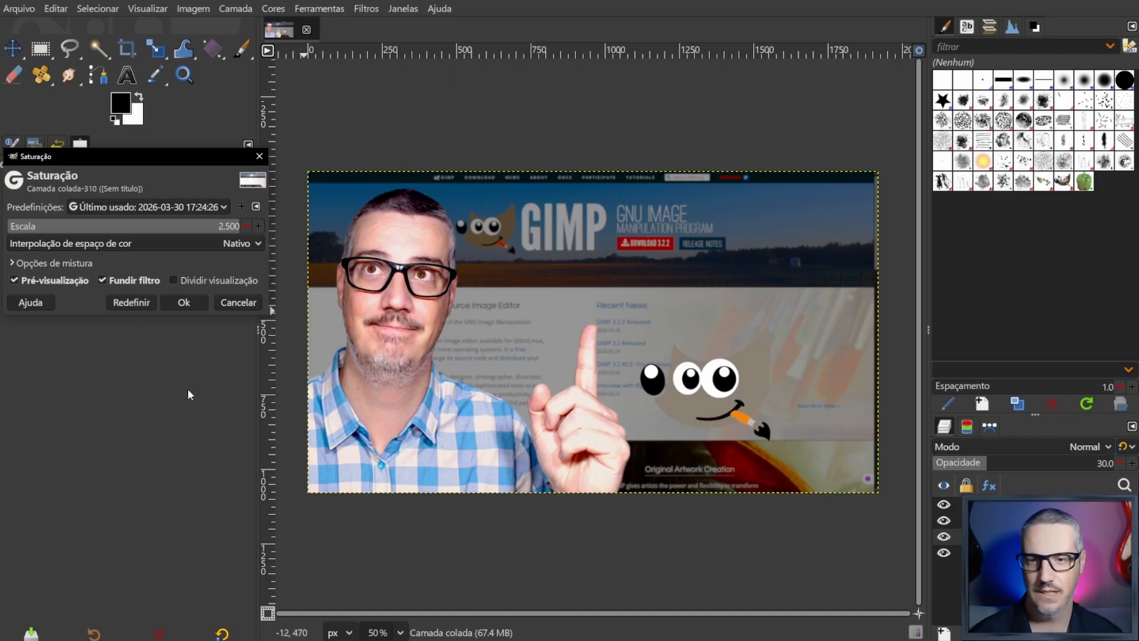
pyautogui.click(178, 307)
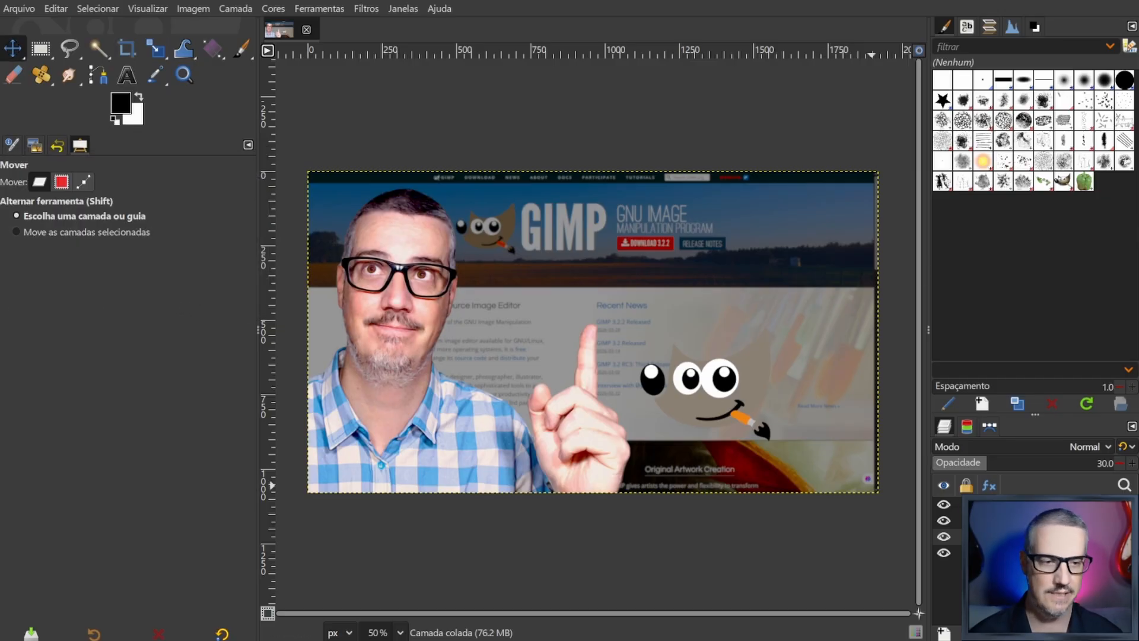
pyautogui.moveTo(984, 468)
pyautogui.mouseDown()
pyautogui.moveTo(1037, 463)
pyautogui.moveTo(986, 467)
pyautogui.mouseUp()
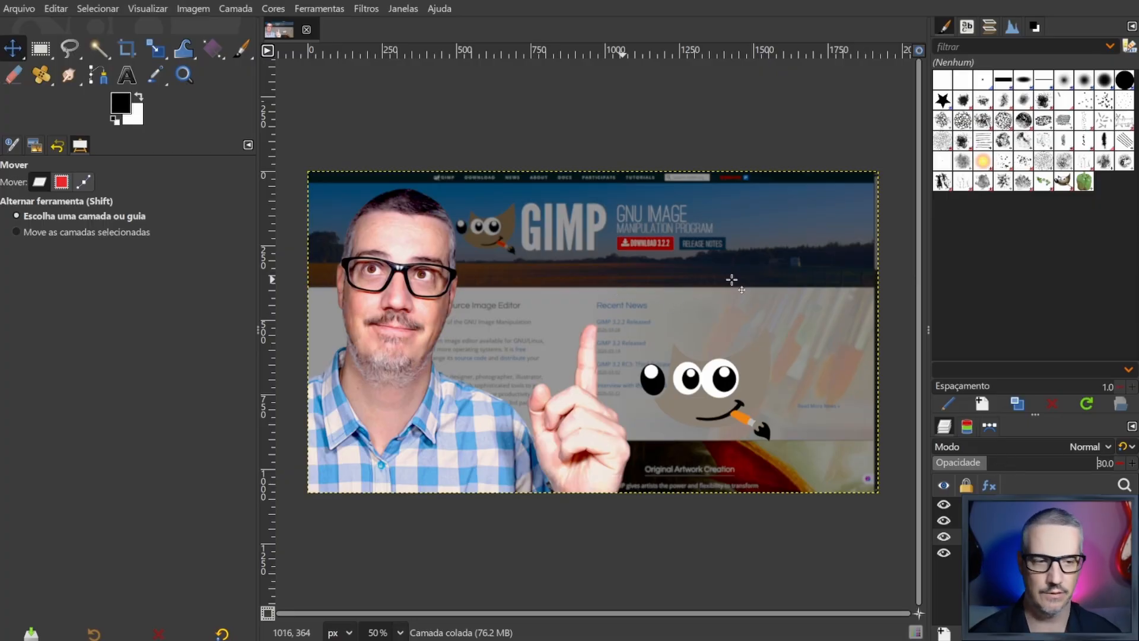
# - Select the photo layer 04.png and set the Text tool's font to Oswald Bold, searching the font list for "Osw"
pyautogui.click(1009, 505)
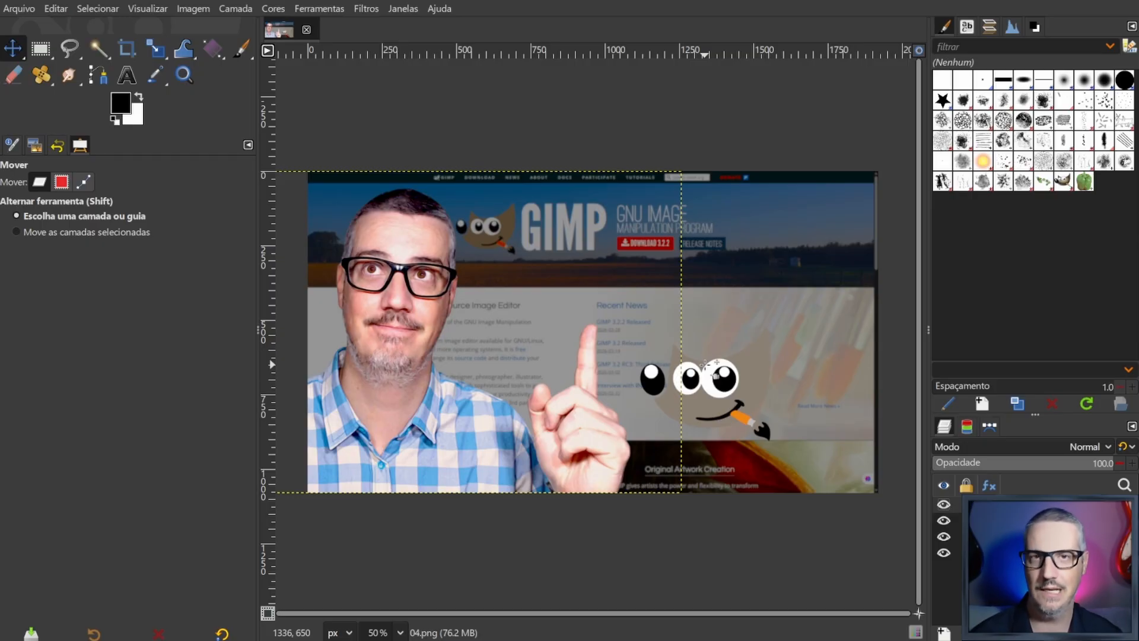
pyautogui.click(128, 77)
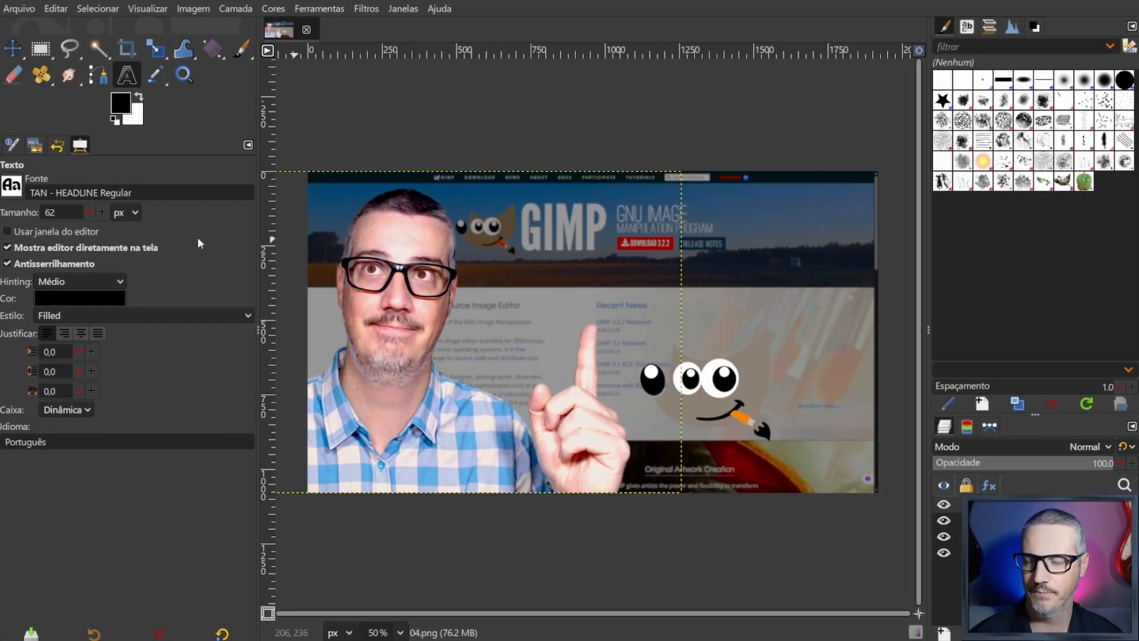
pyautogui.click(11, 190)
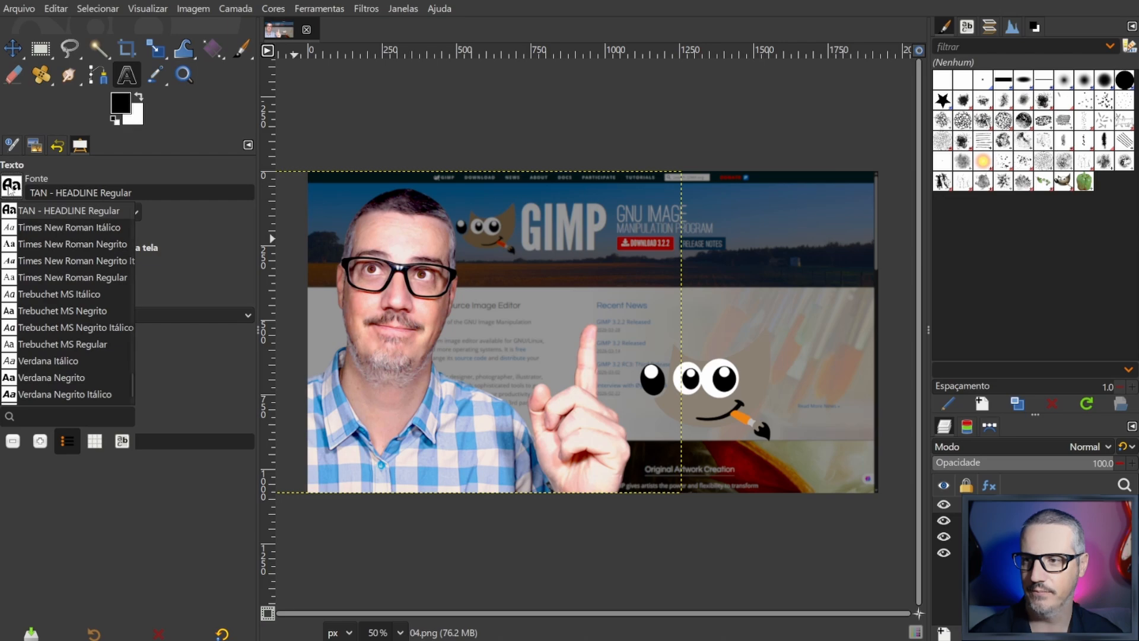
pyautogui.scroll(-5, 89, 292)
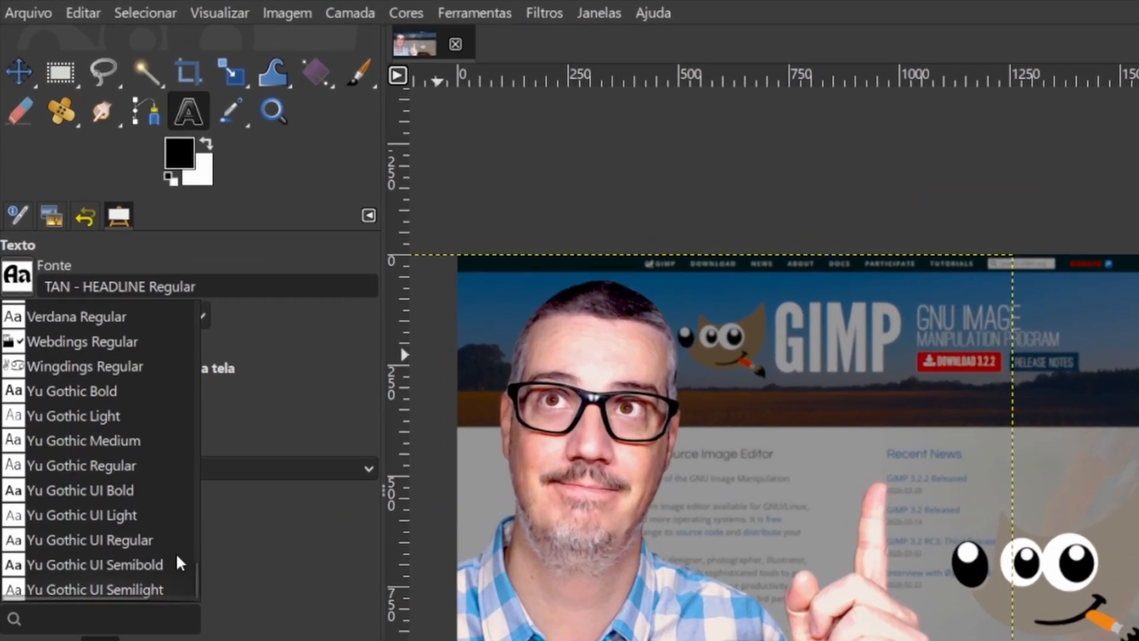
pyautogui.moveTo(194, 575); pyautogui.dragTo(186, 307)
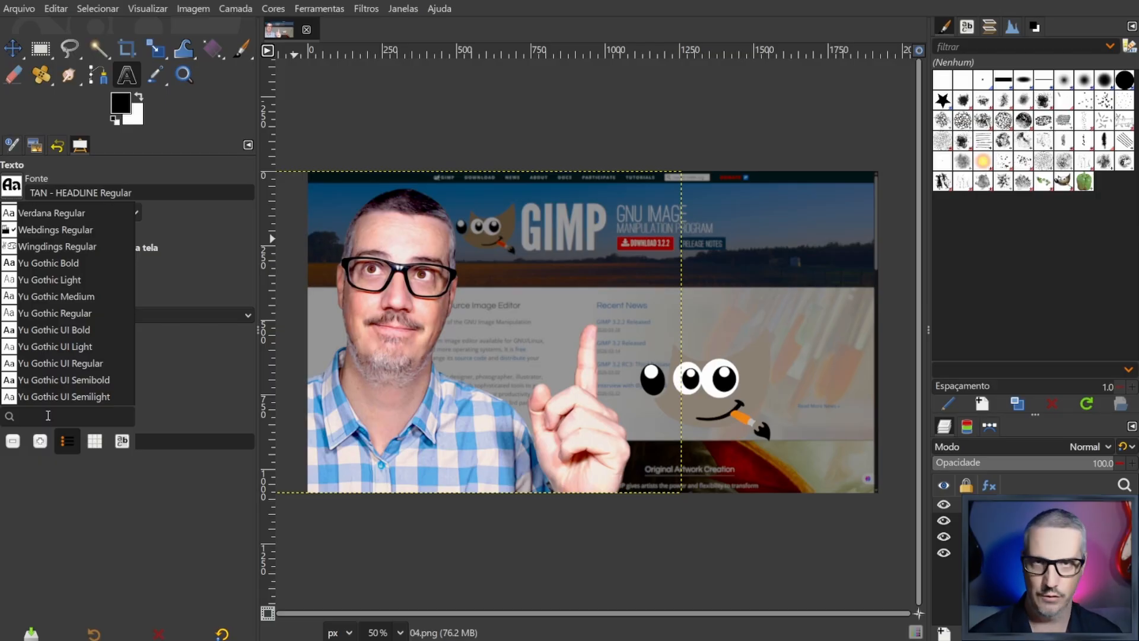
pyautogui.write('o')
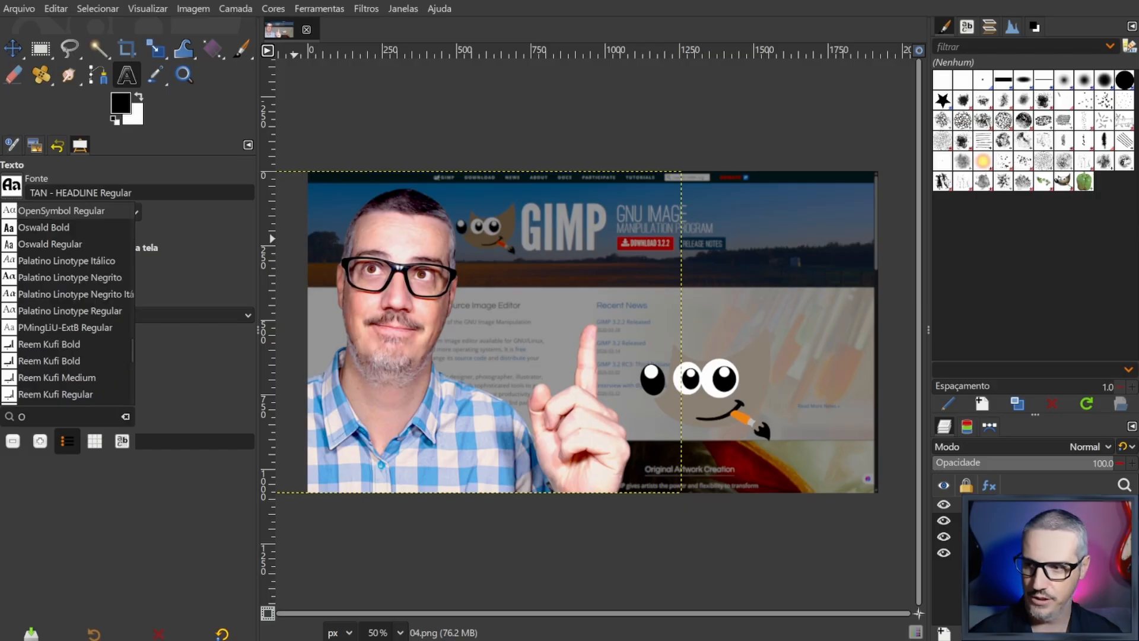
pyautogui.write('sw')
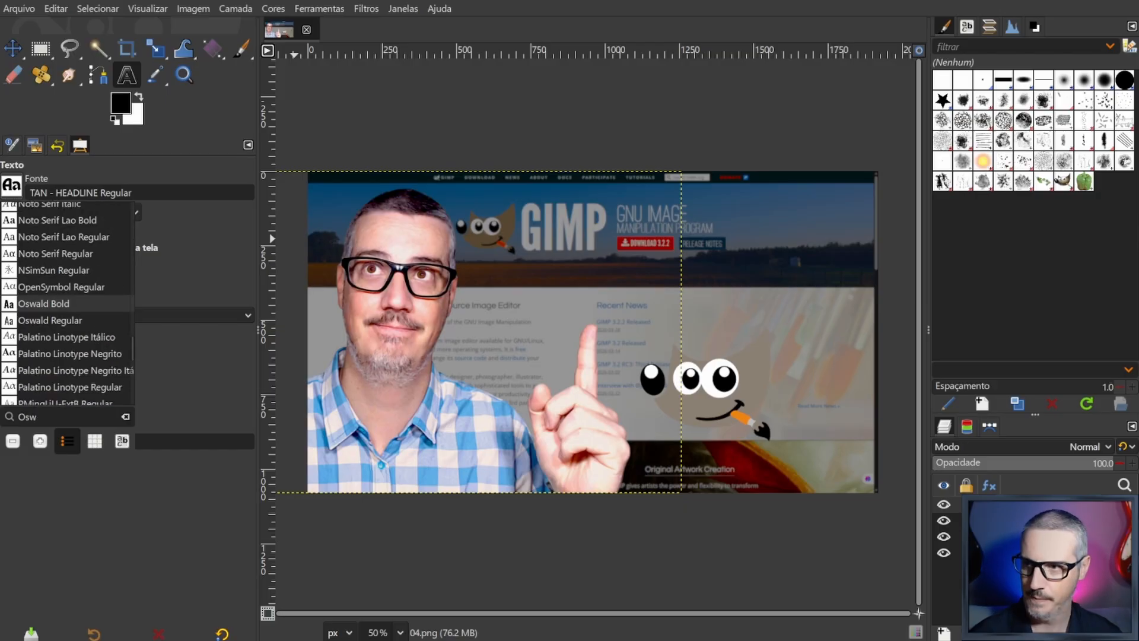
pyautogui.press('Return')
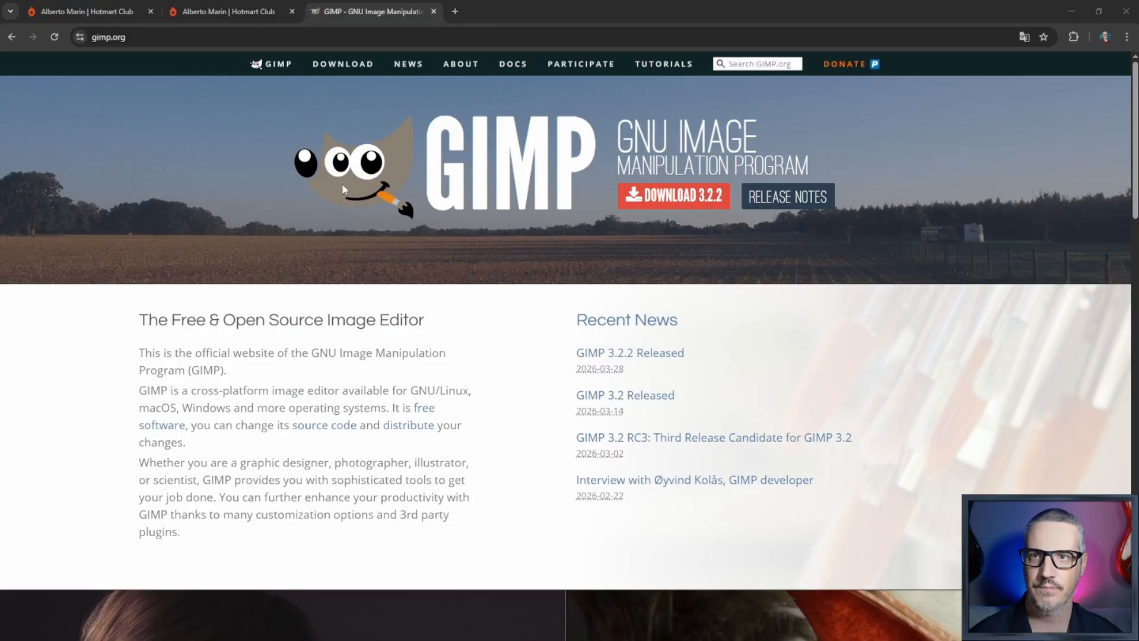
# - Switch to the browser, search the web for "fonte oswald bold" in a new tab, and open the Google Fonts page for Oswald
pyautogui.click(455, 12)
pyautogui.write('fonte ')
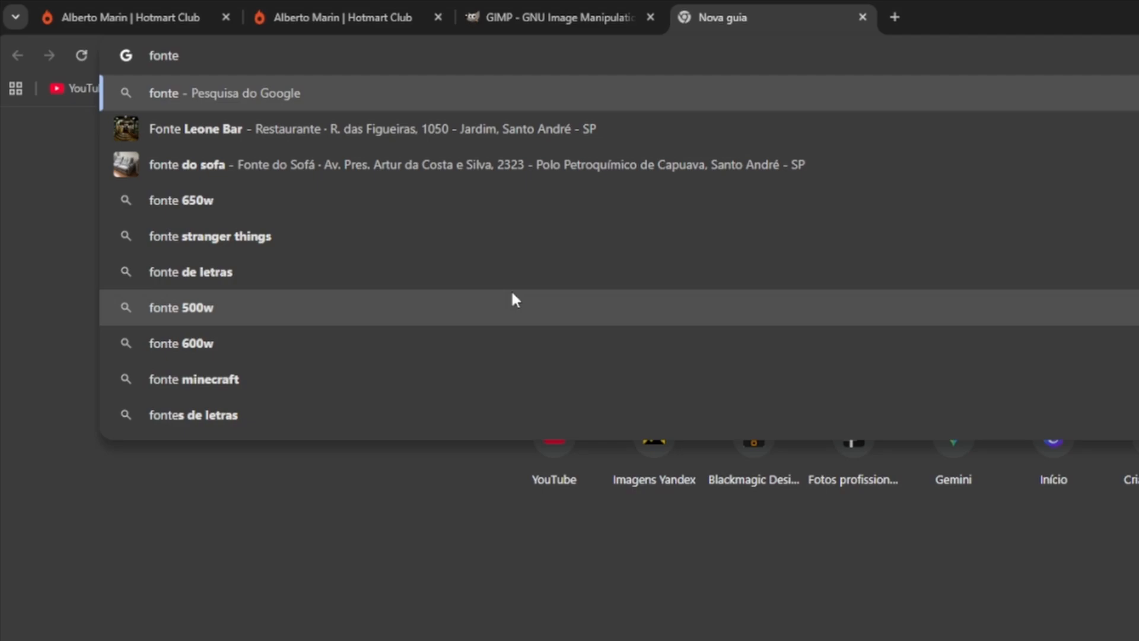
pyautogui.write('osw')
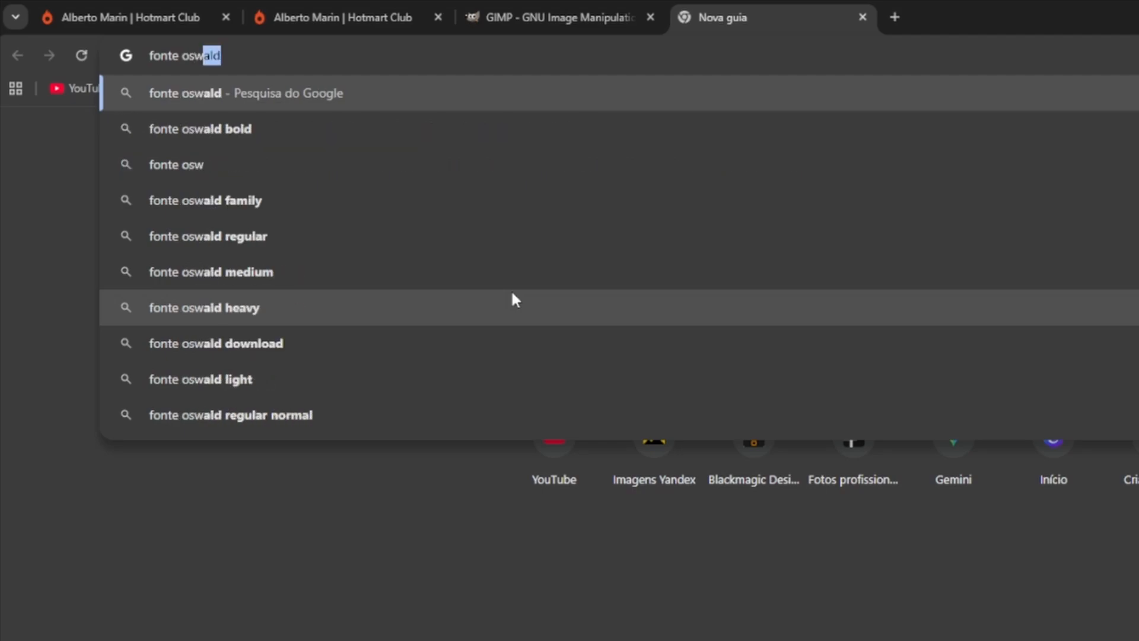
pyautogui.press('Down')
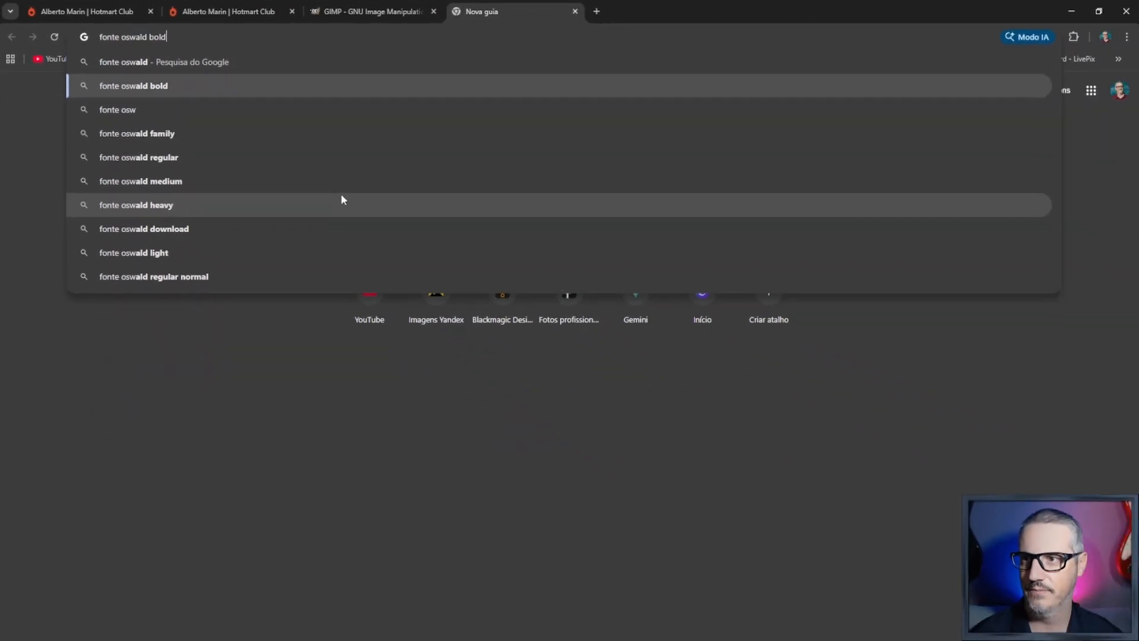
pyautogui.press('Return')
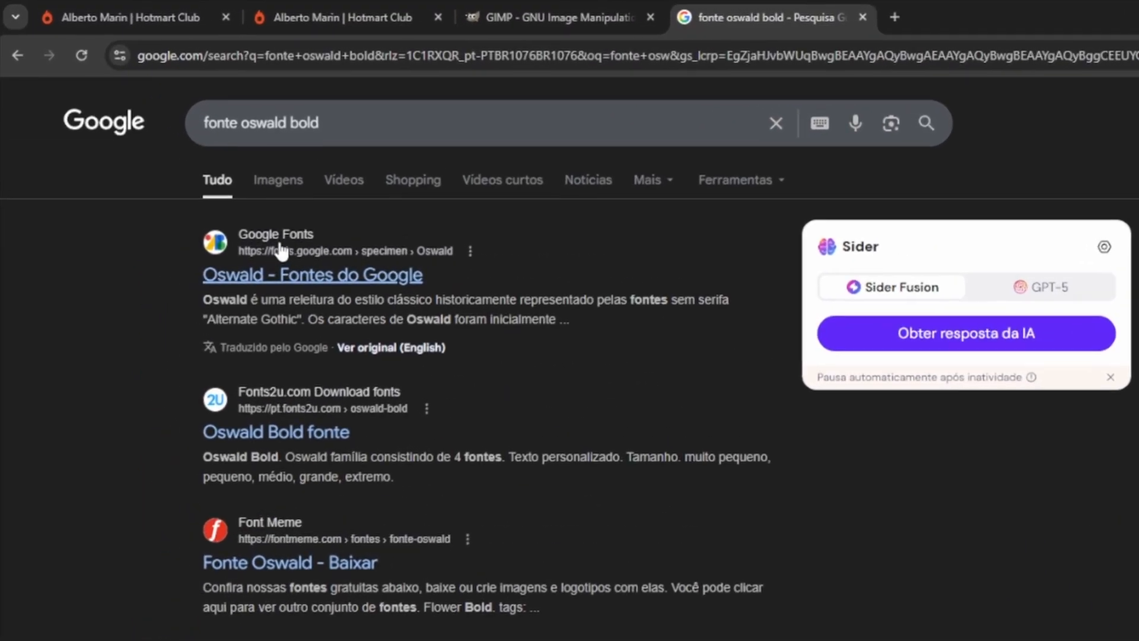
pyautogui.click(256, 278)
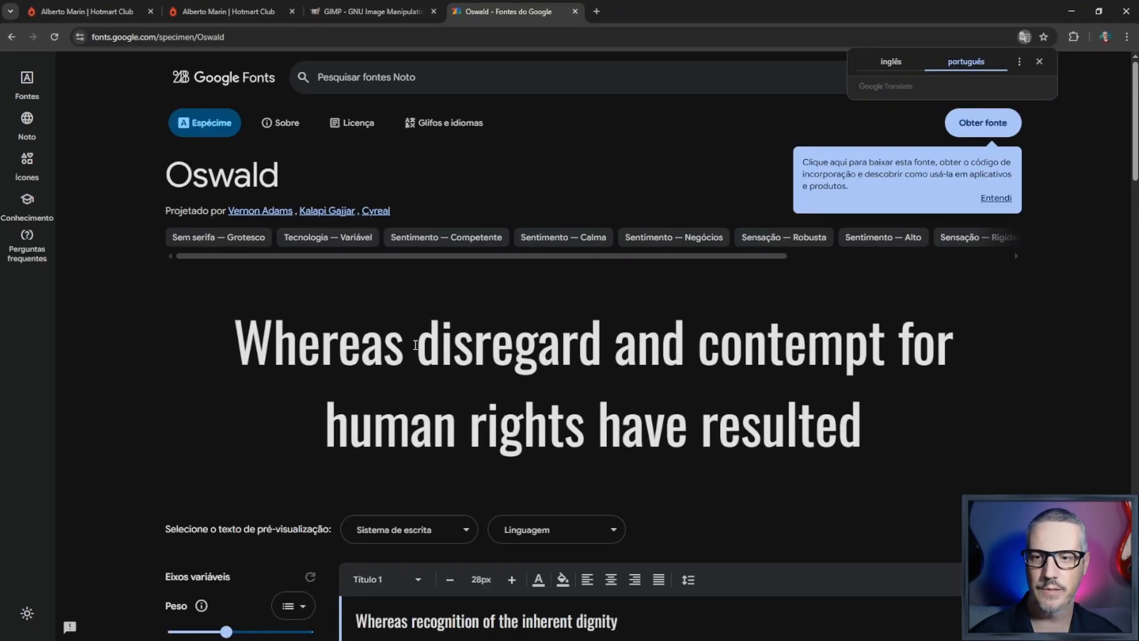
# - Examine the Oswald specimen and its weights from ExtraLight 200 to Negrito 700, highlighting the Negrito 700 sample
pyautogui.scroll(-6, 415, 344)
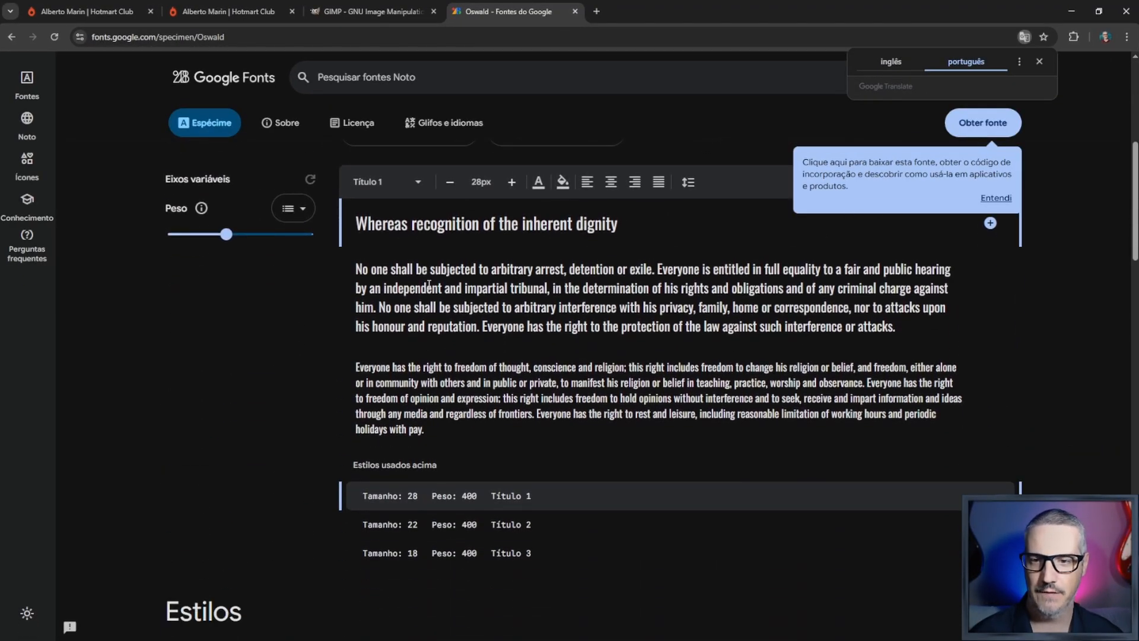
pyautogui.scroll(-1, 786, 359)
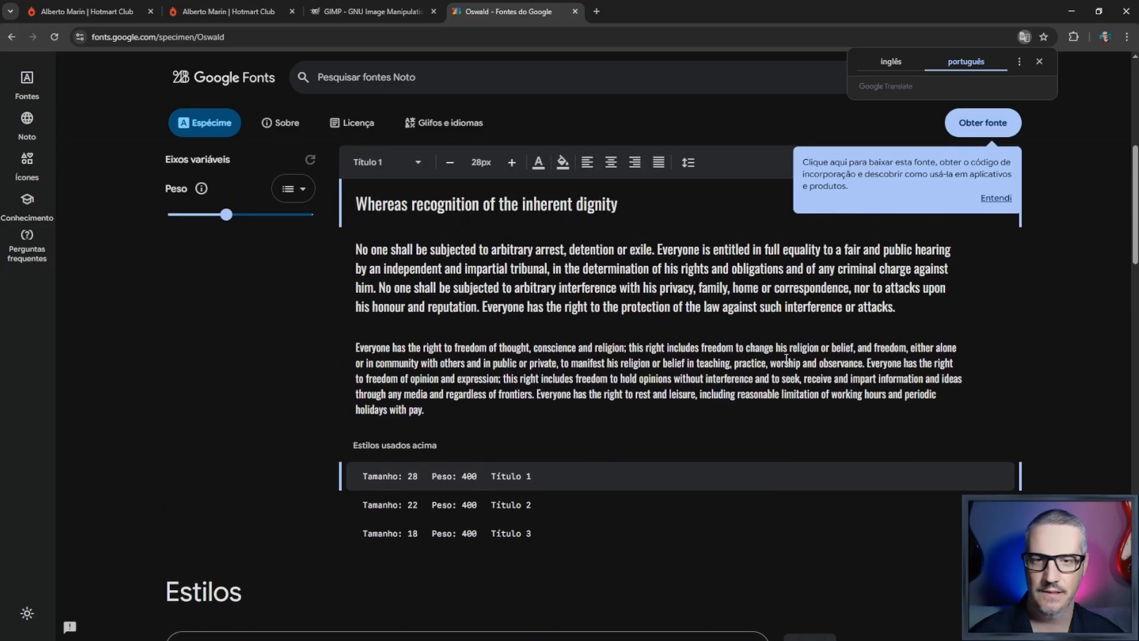
pyautogui.scroll(6, 785, 359)
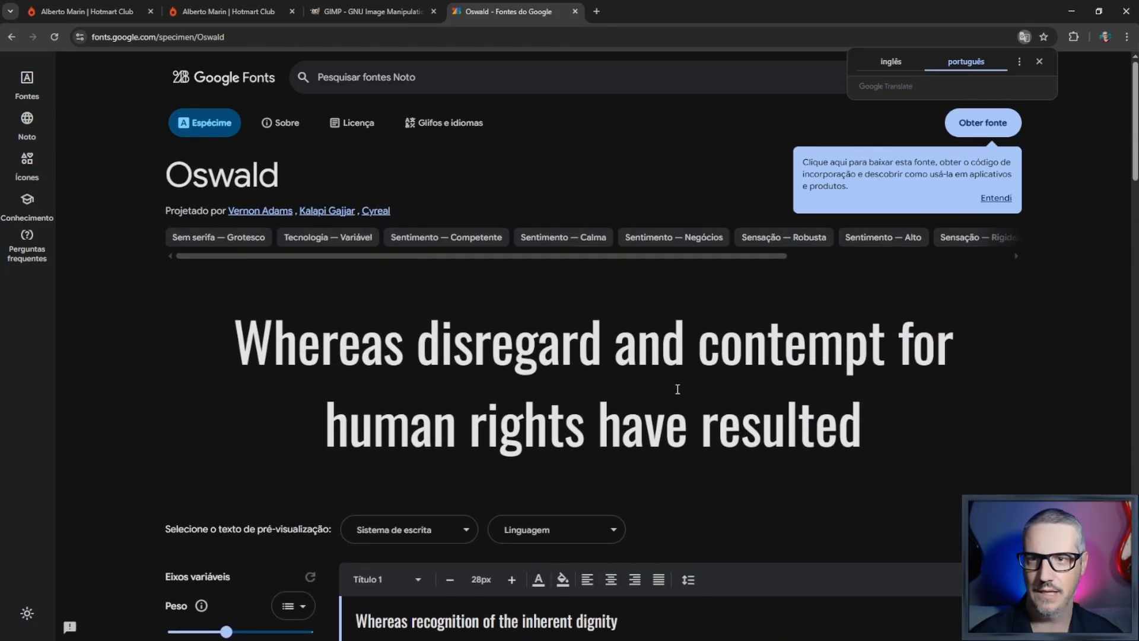
pyautogui.scroll(-7, 744, 366)
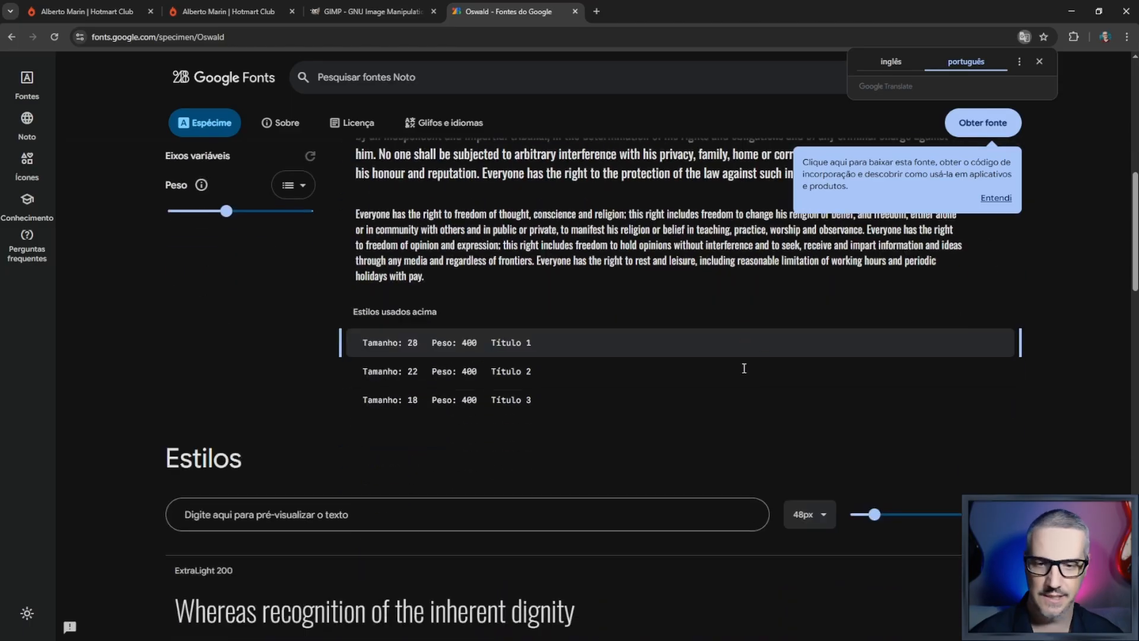
pyautogui.scroll(-7, 744, 368)
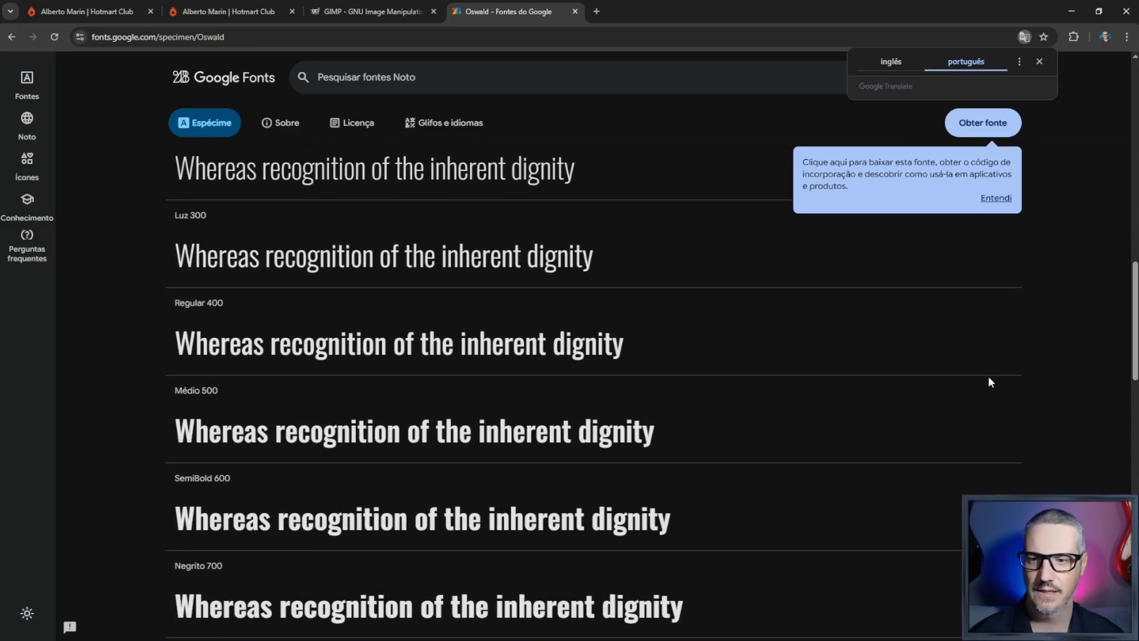
pyautogui.scroll(-5, 792, 395)
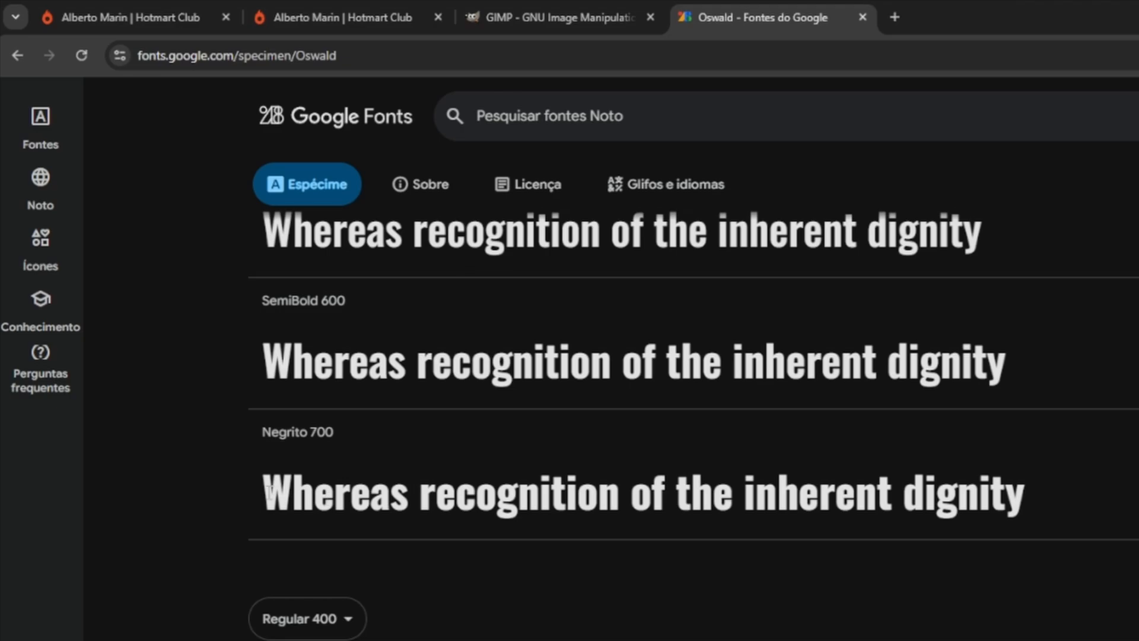
pyautogui.moveTo(268, 491); pyautogui.dragTo(1124, 507)
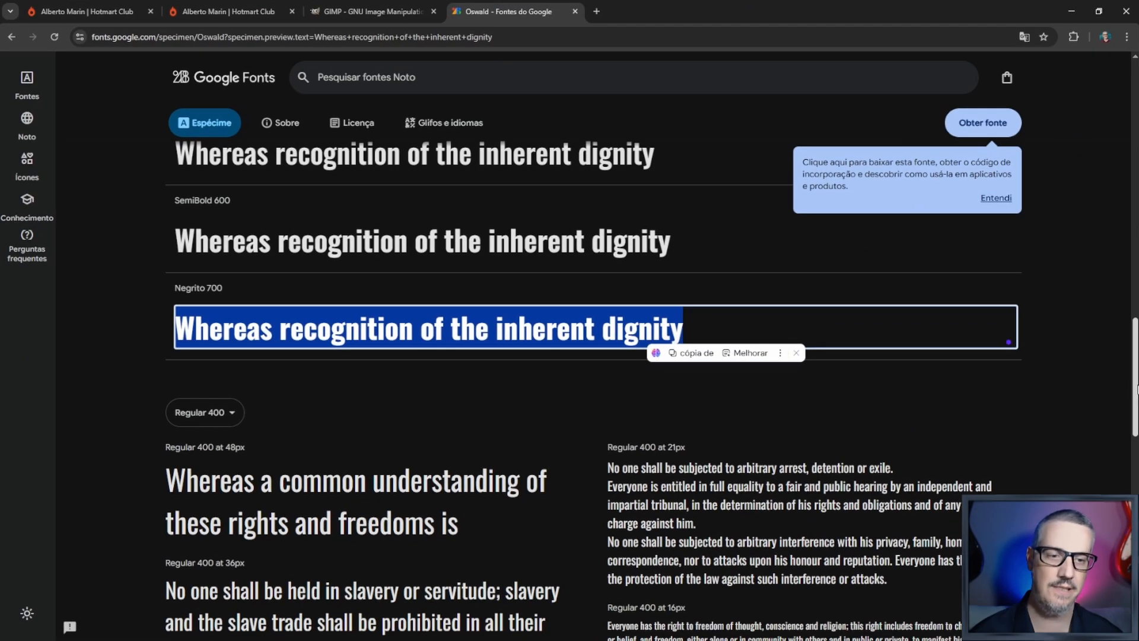
pyautogui.scroll(15, 1137, 389)
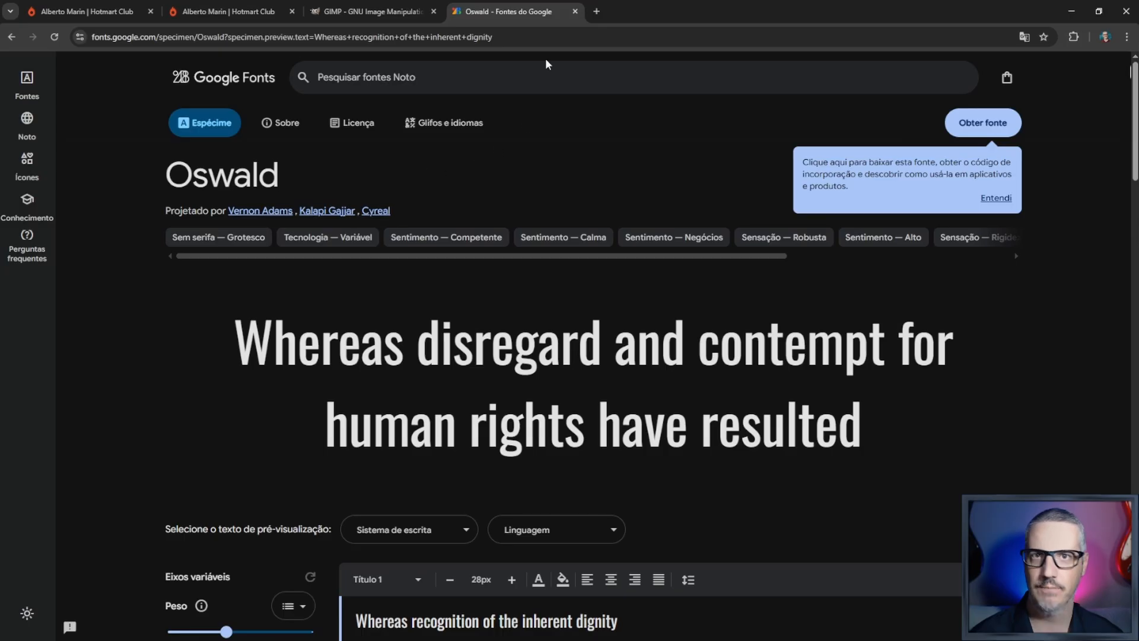
# - Close the Google Fonts tab and both Hotmart Club tabs, keeping the GIMP website tab open
pyautogui.click(574, 12)
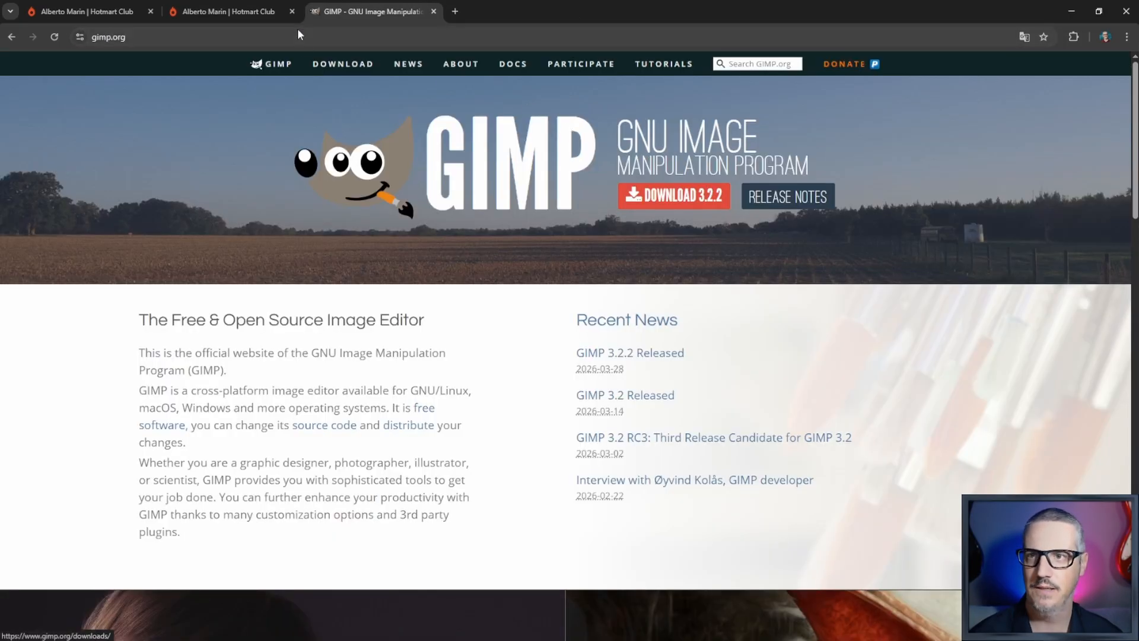
pyautogui.click(291, 12)
pyautogui.click(151, 12)
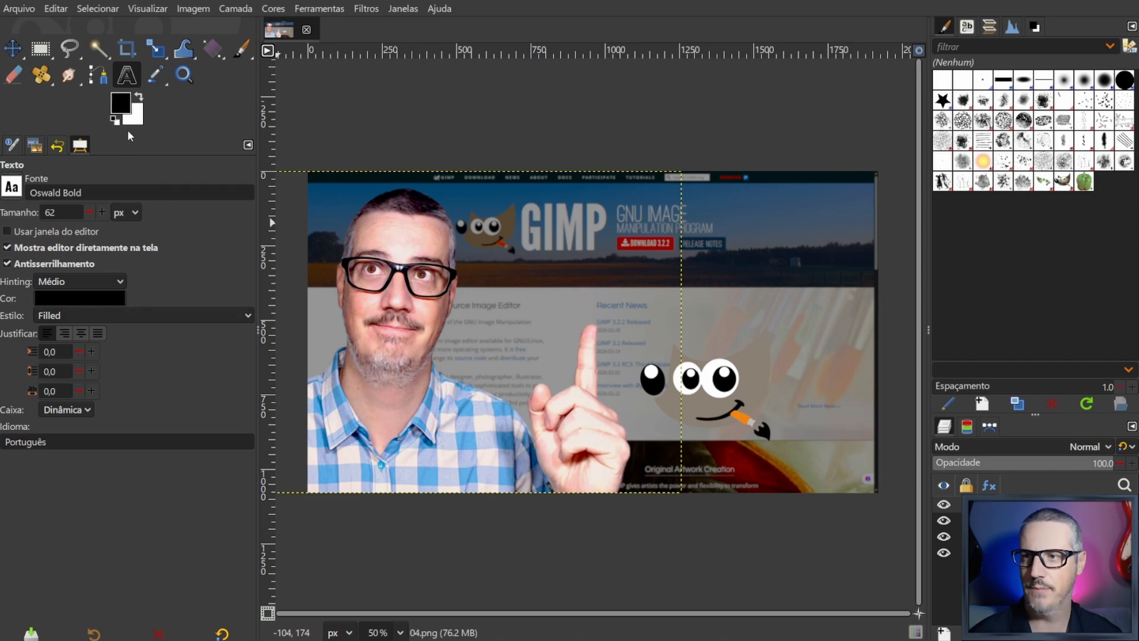
# - Switch back to GIMP and set the text colour to white by reusing the background colour
pyautogui.moveTo(138, 117); pyautogui.dragTo(71, 300)
pyautogui.click(113, 121)
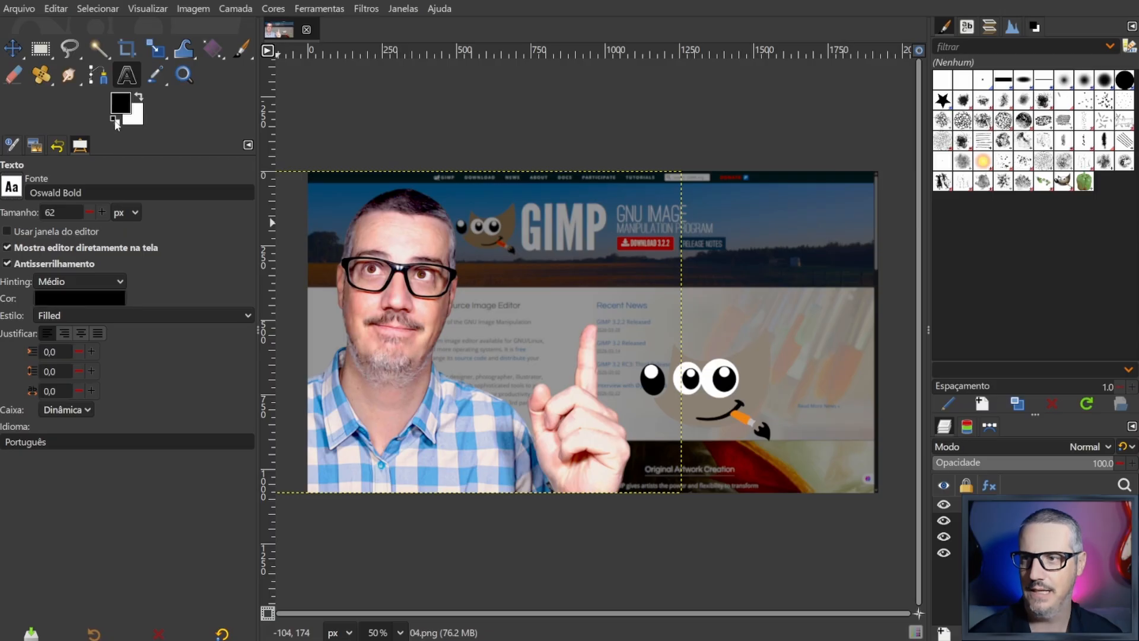
pyautogui.moveTo(140, 114); pyautogui.dragTo(72, 299)
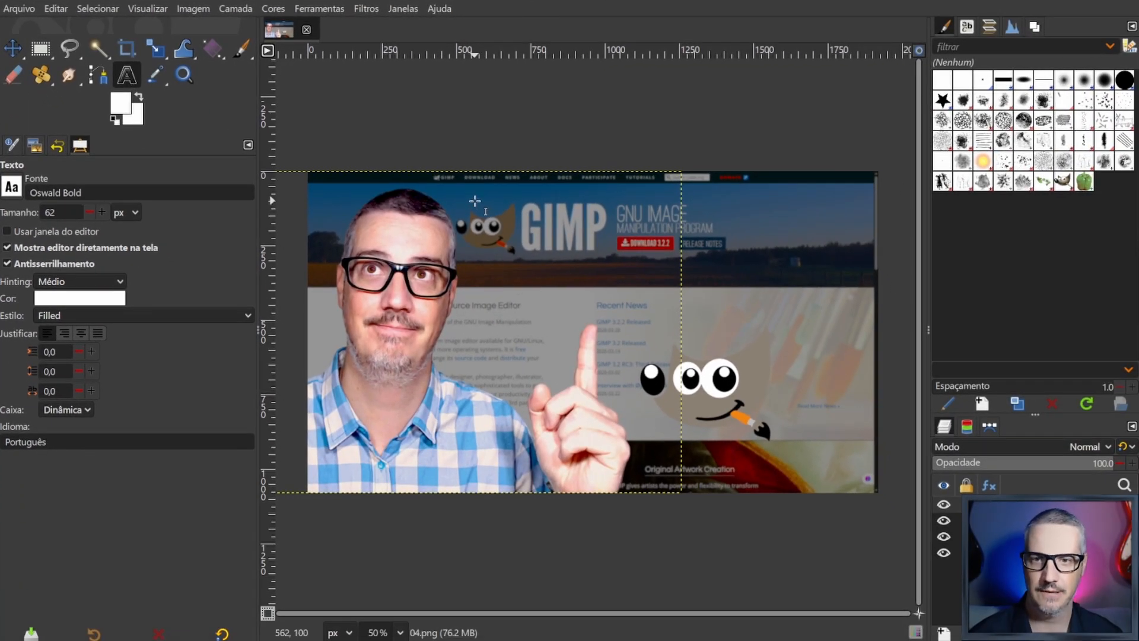
# - Add a text box over the website header with the text "TUMBNAIL" and set its box mode to Dinâmica
pyautogui.moveTo(474, 200); pyautogui.dragTo(858, 322)
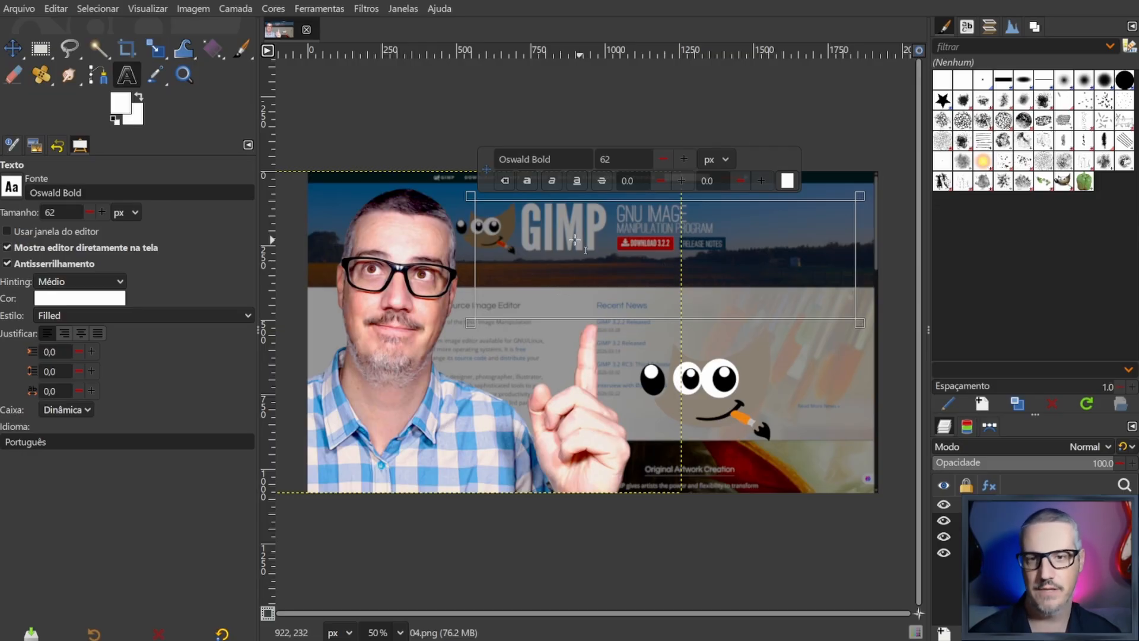
pyautogui.write('thu')
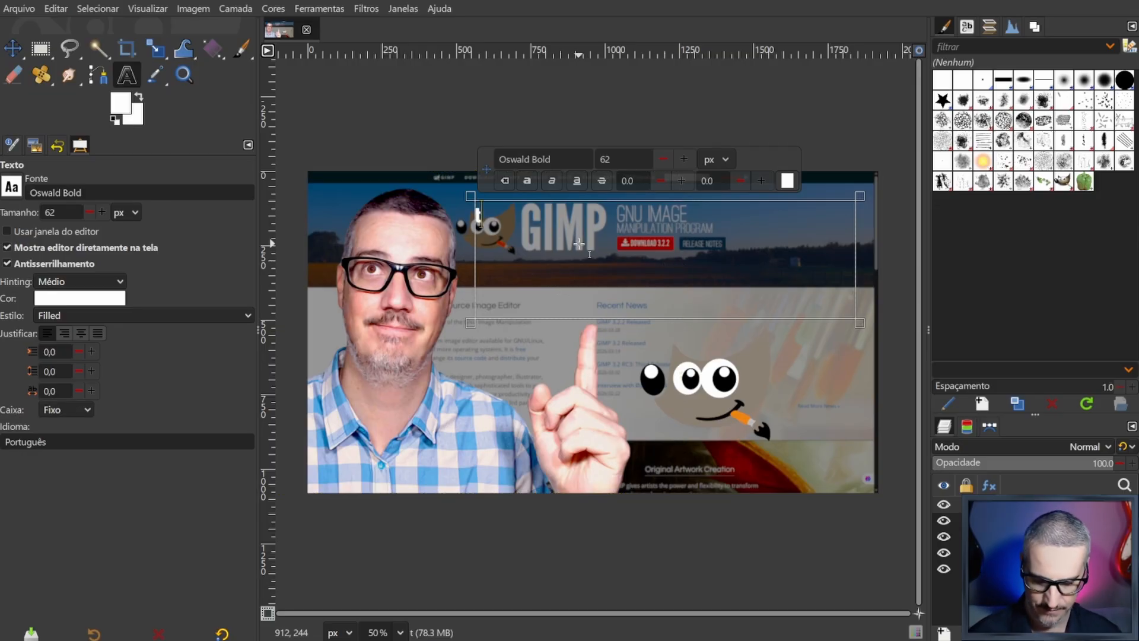
pyautogui.press('BackSpace')
pyautogui.press('BackSpace')
pyautogui.press('BackSpace')
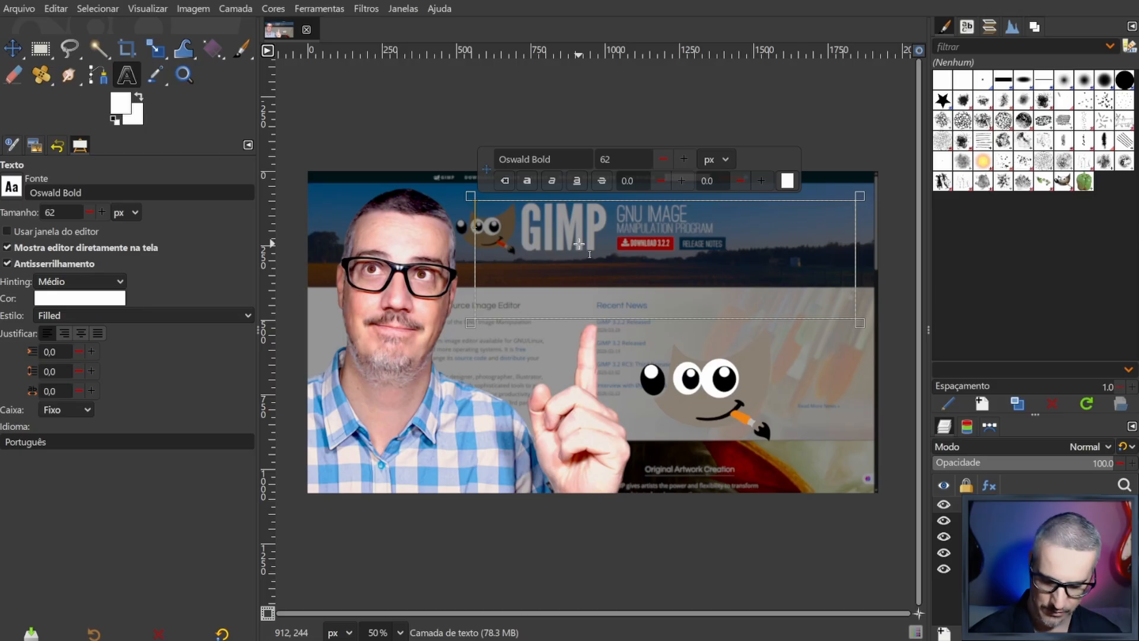
pyautogui.write('TUMBNA')
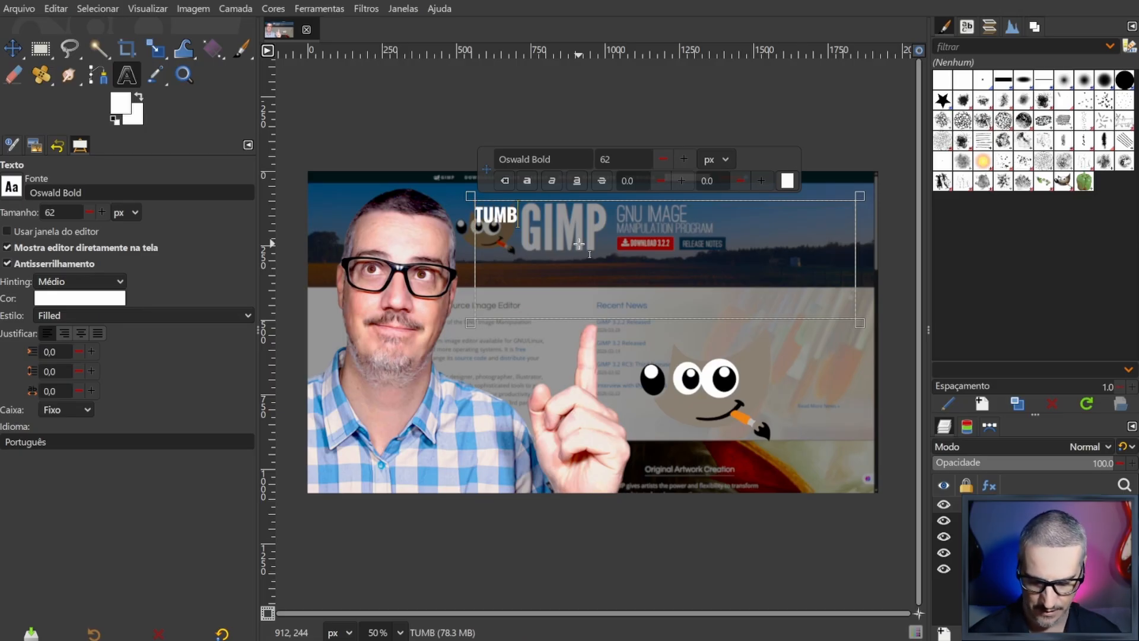
pyautogui.write('IL')
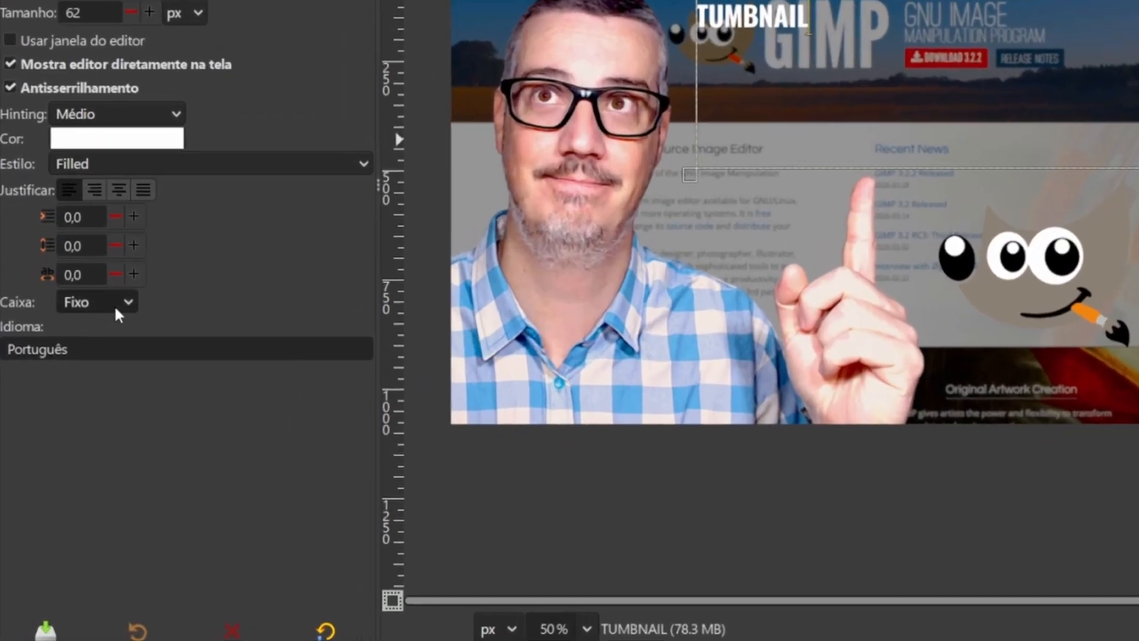
pyautogui.click(126, 302)
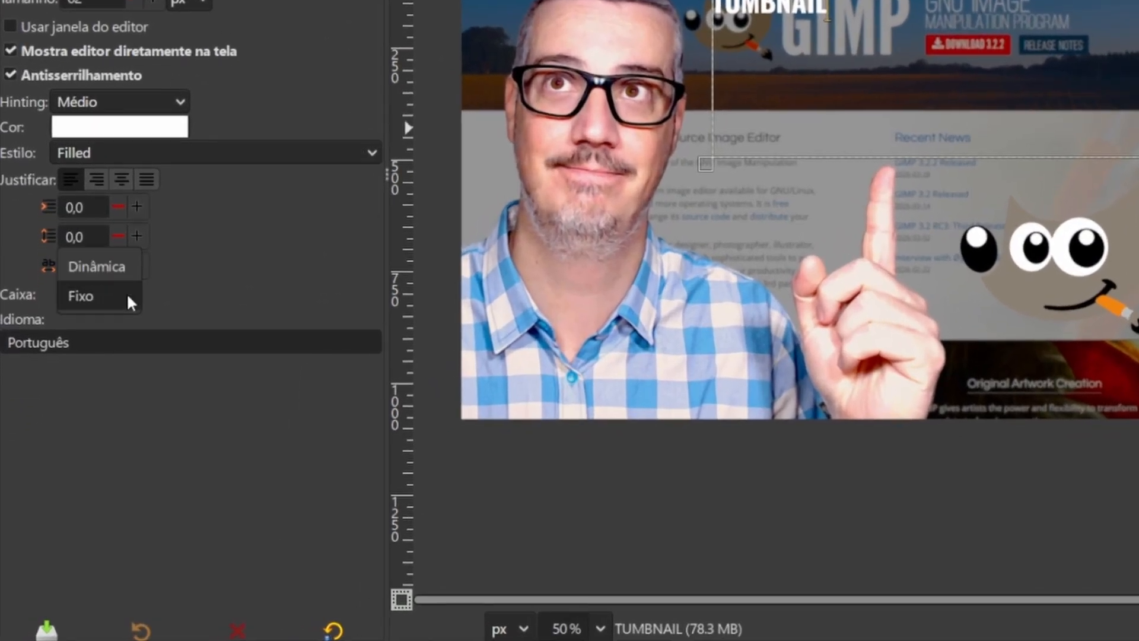
pyautogui.click(107, 273)
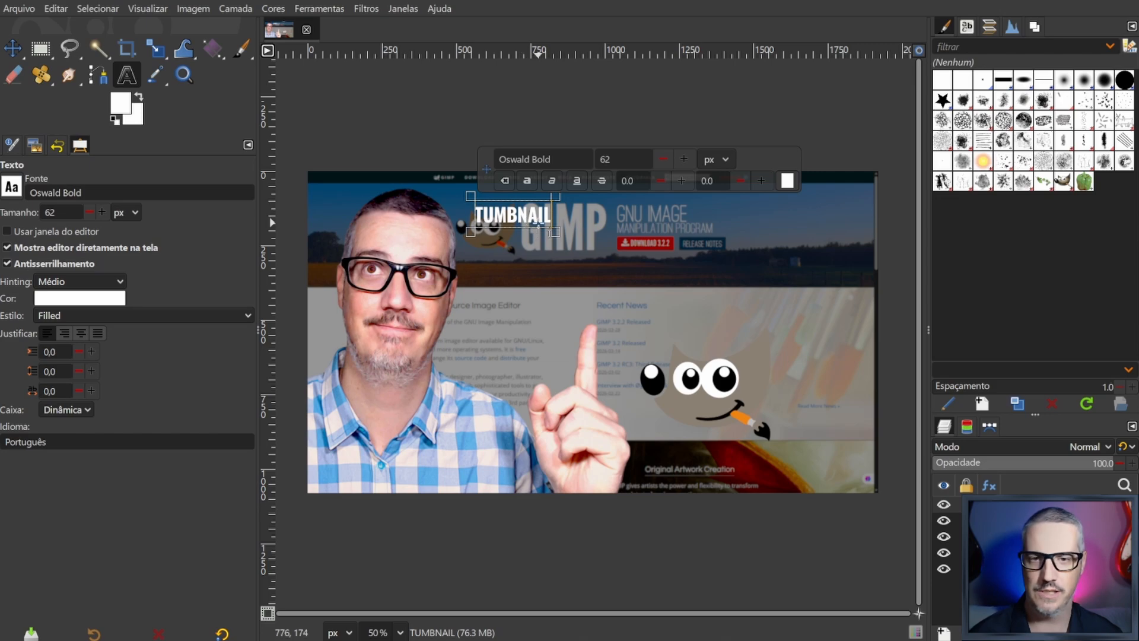
# - Set the size of the whole word "TUMBNAIL" to 223 px
pyautogui.doubleClick(521, 219)
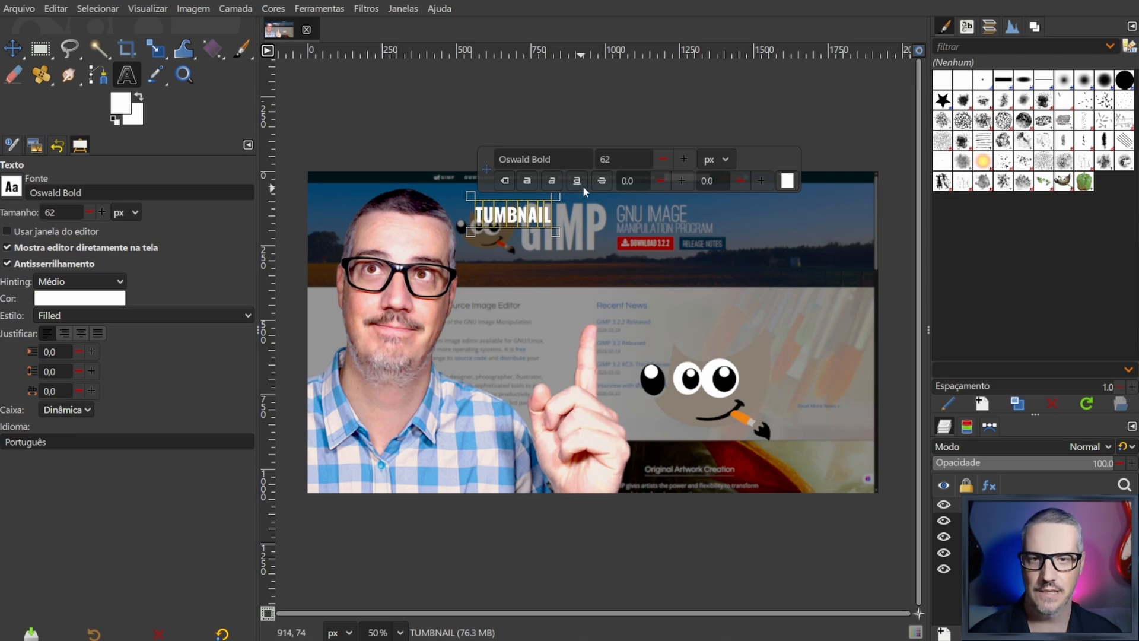
pyautogui.click(683, 159)
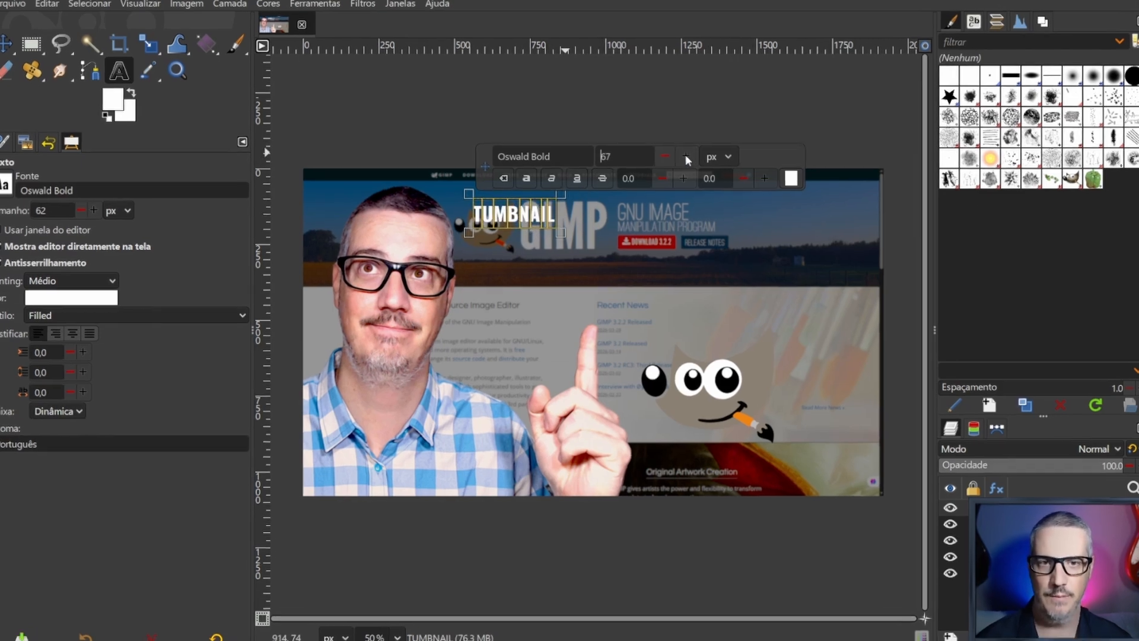
pyautogui.click(686, 156)
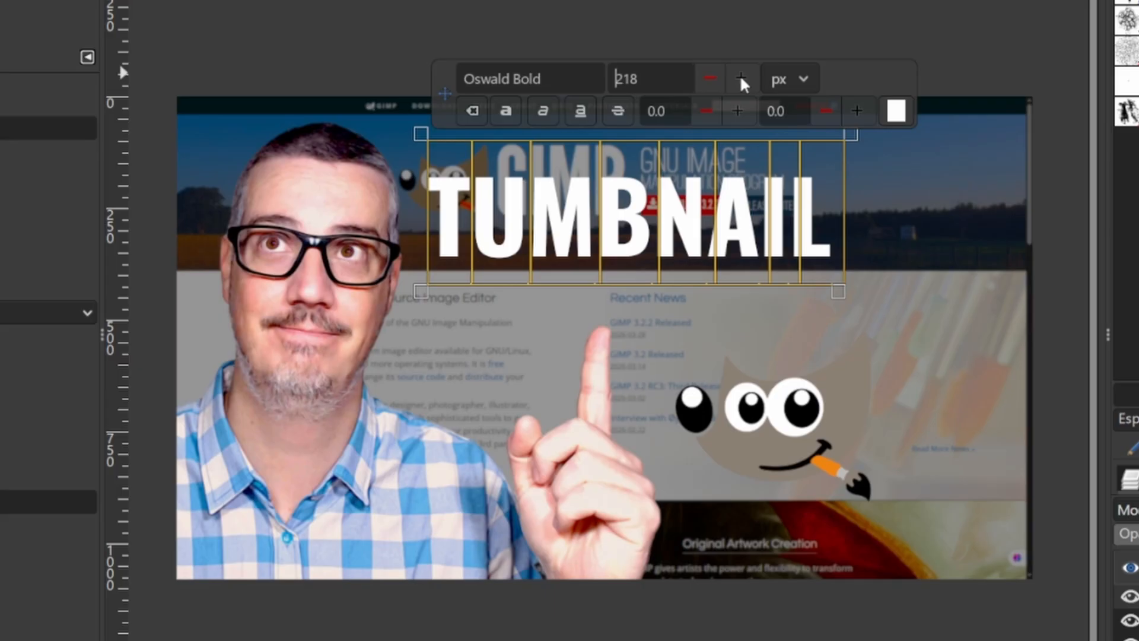
pyautogui.click(741, 77)
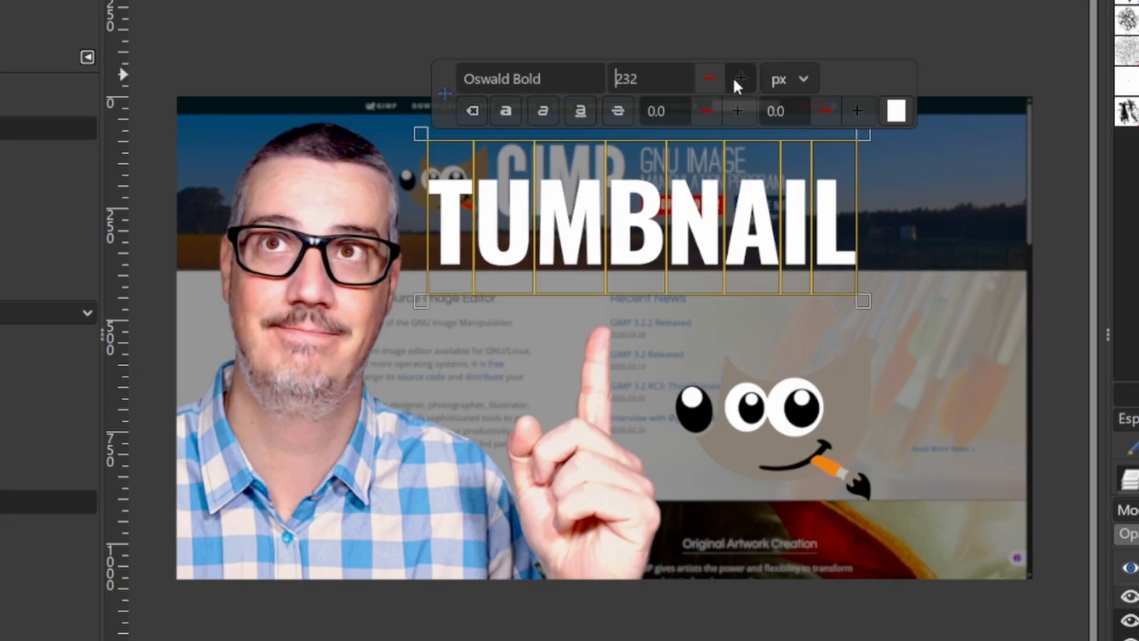
pyautogui.click(705, 80)
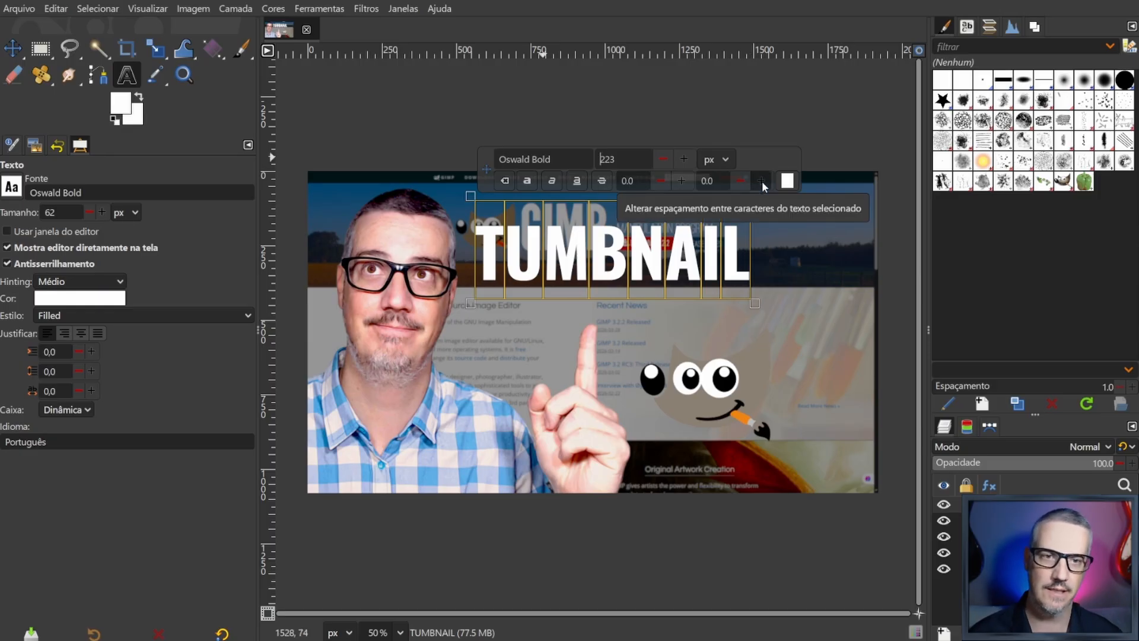
# - Increase the character spacing of the selected title text to 10.0
pyautogui.click(761, 180)
pyautogui.click(761, 181)
pyautogui.click(761, 181)
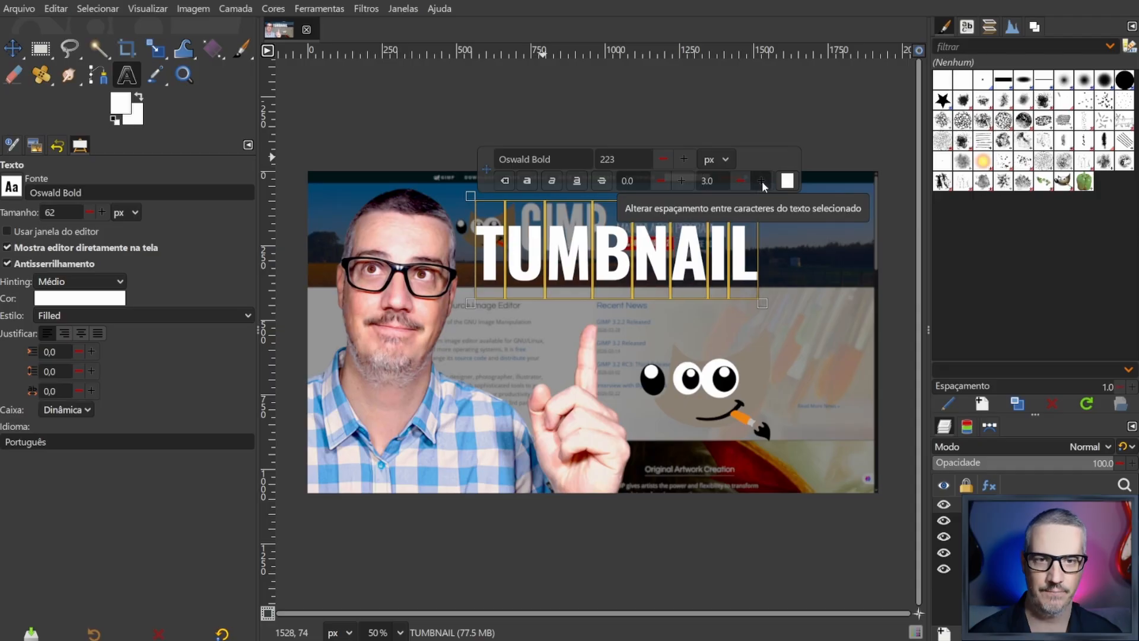
pyautogui.click(761, 181)
pyautogui.click(761, 181)
pyautogui.click(761, 181)
pyautogui.click(761, 181)
pyautogui.click(760, 181)
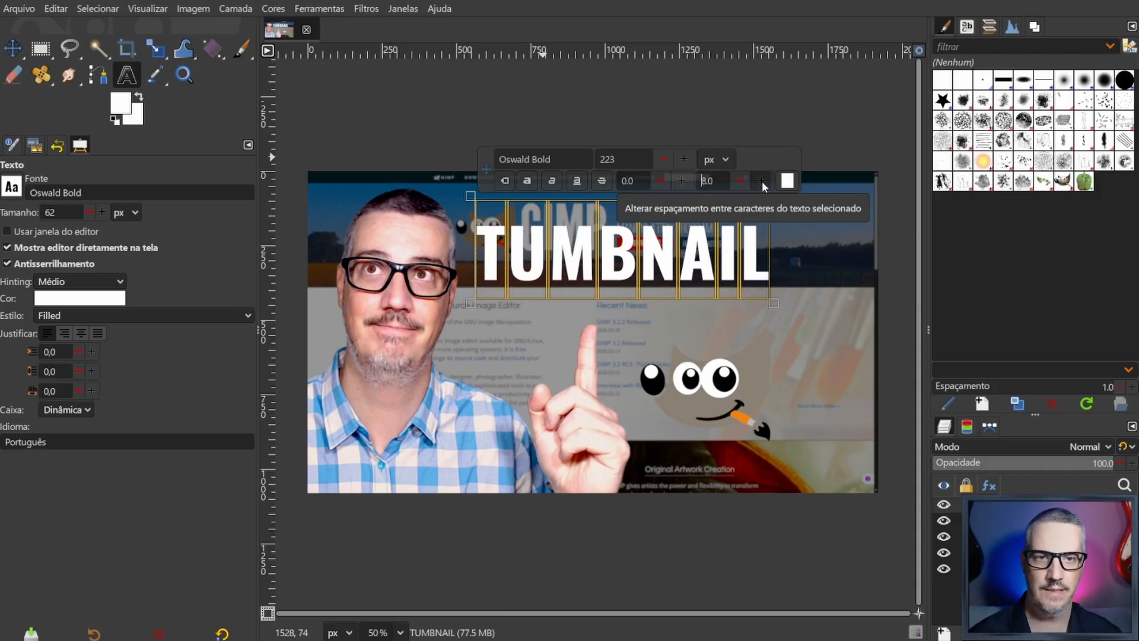
pyautogui.click(761, 181)
pyautogui.click(761, 181)
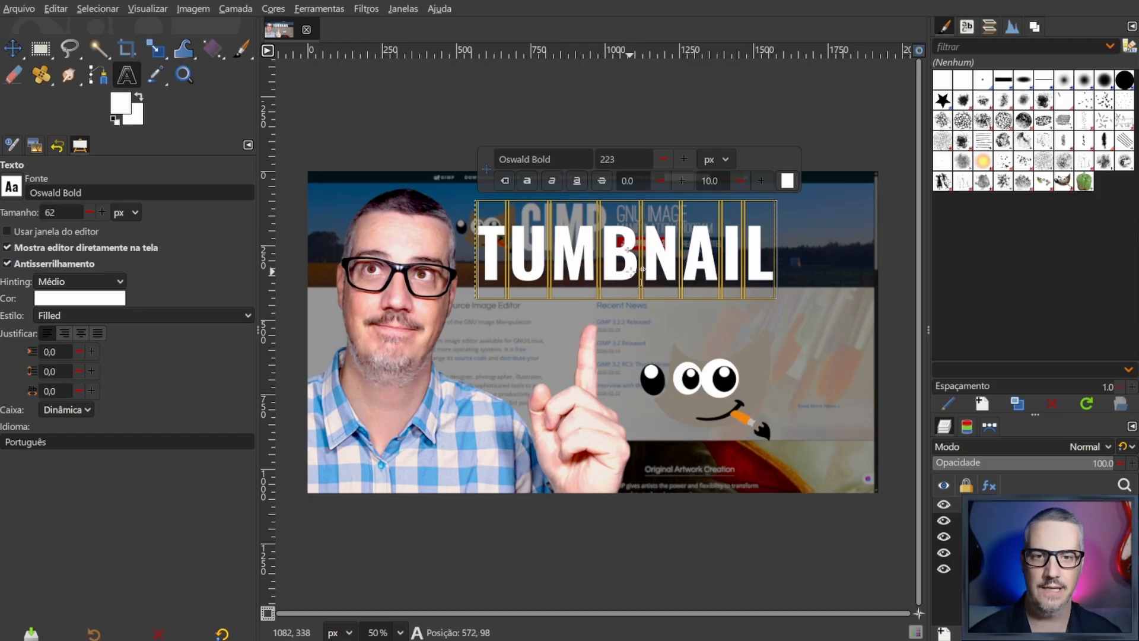
# - Correct the title to "THUMBNAIL" by inserting the missing H, and reposition it over the website header beside the man's head
pyautogui.moveTo(628, 270); pyautogui.dragTo(675, 258)
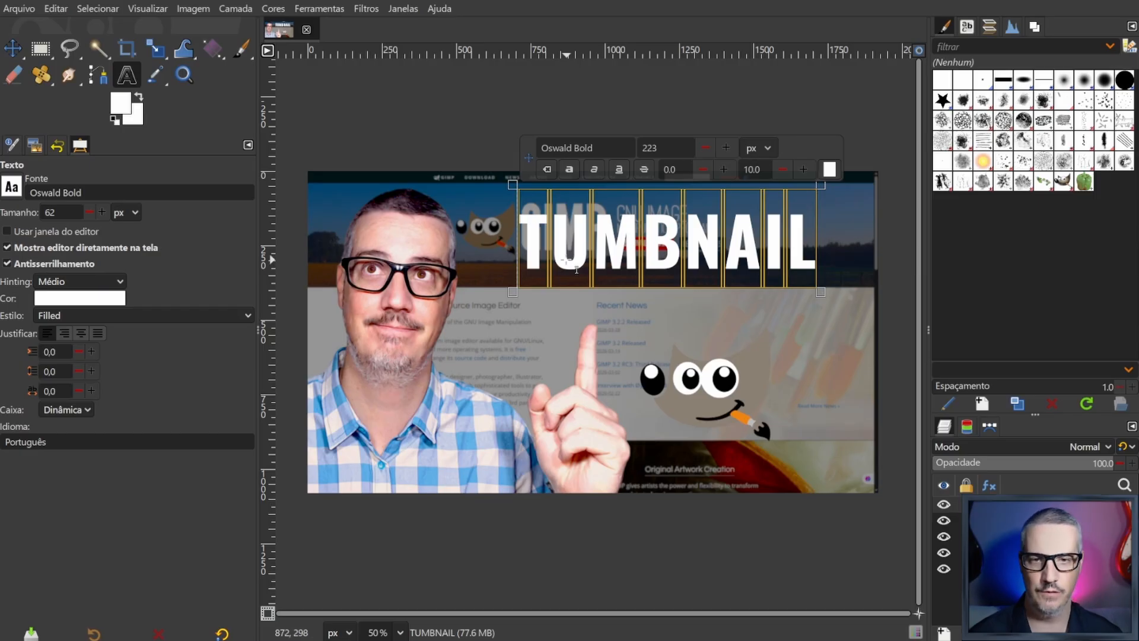
pyautogui.click(552, 243)
pyautogui.write('H')
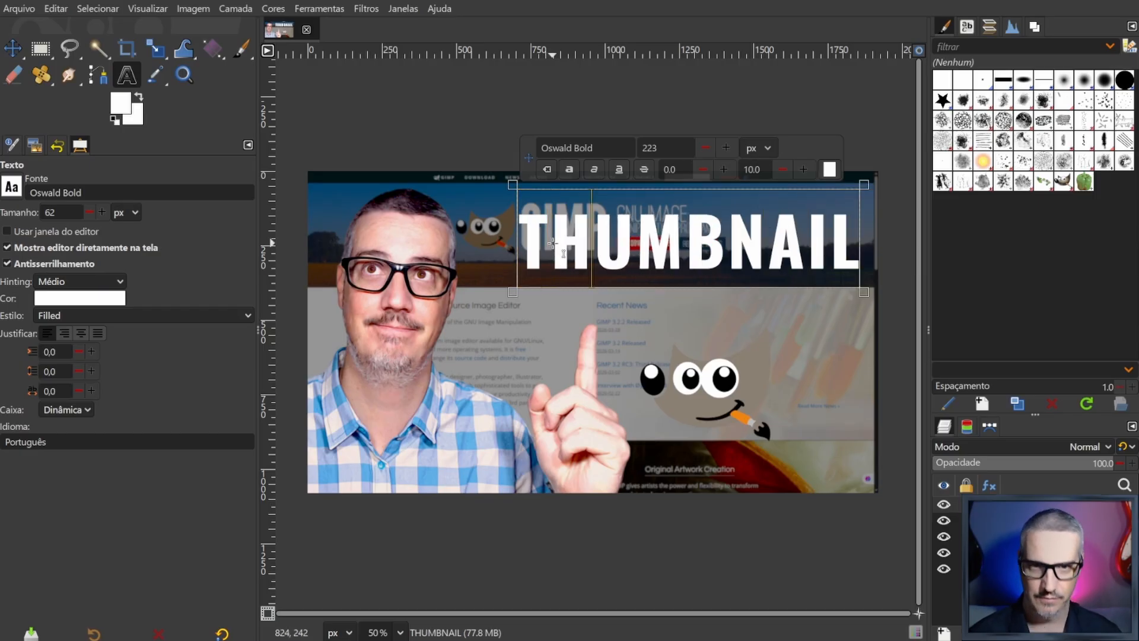
pyautogui.moveTo(662, 254); pyautogui.dragTo(639, 242)
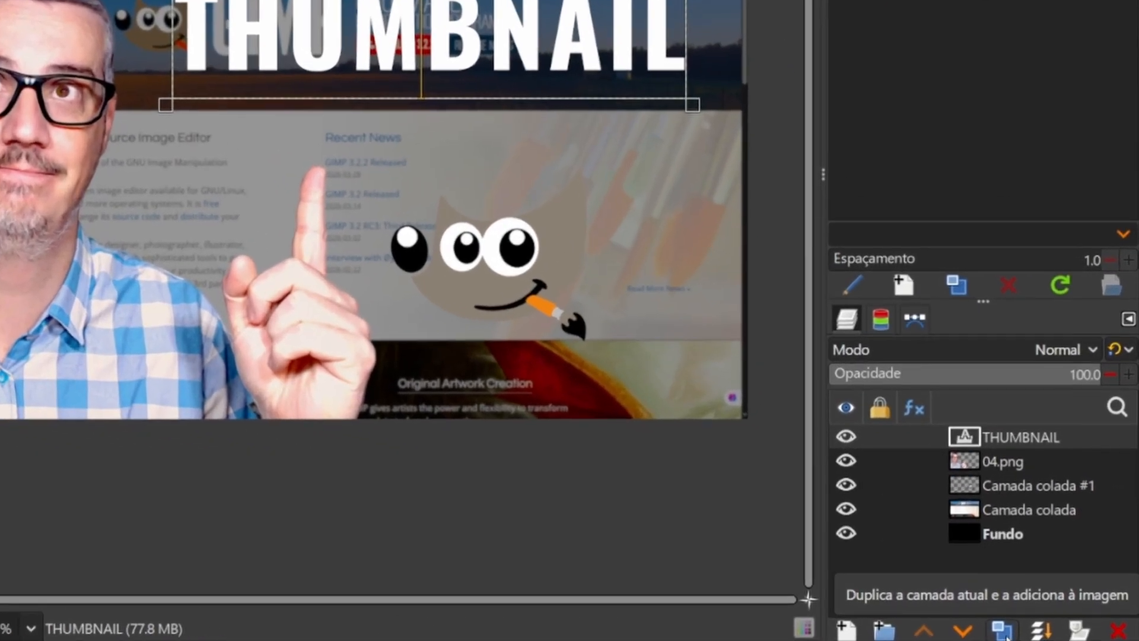
# - Duplicate the THUMBNAIL text layer, hide the copy, and select the original layer
pyautogui.click(1003, 632)
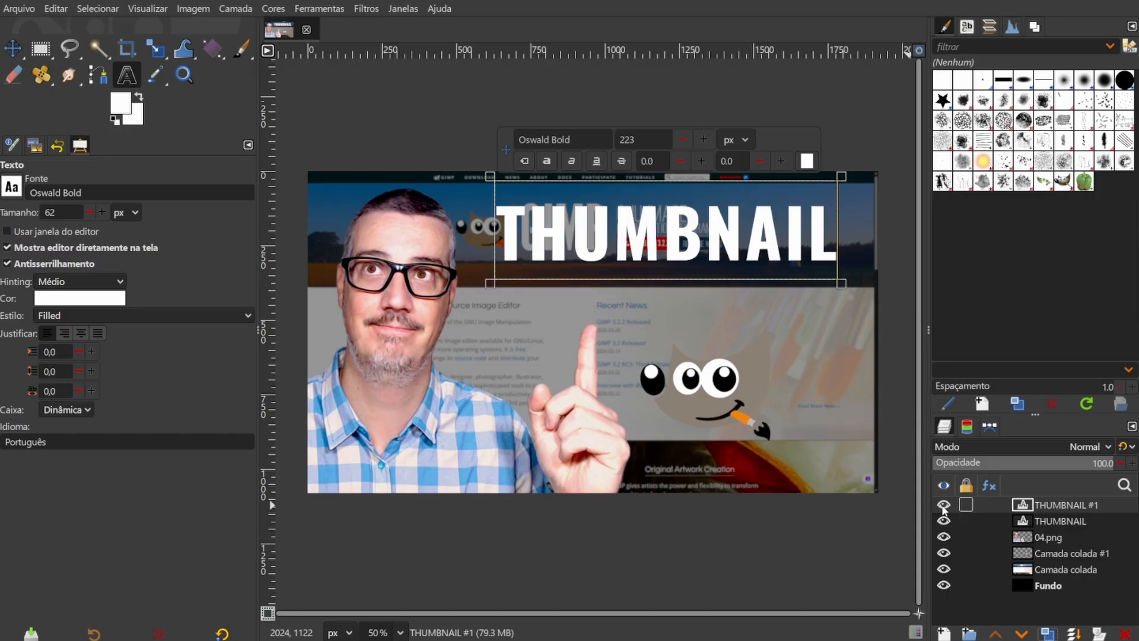
pyautogui.click(943, 505)
pyautogui.click(1035, 518)
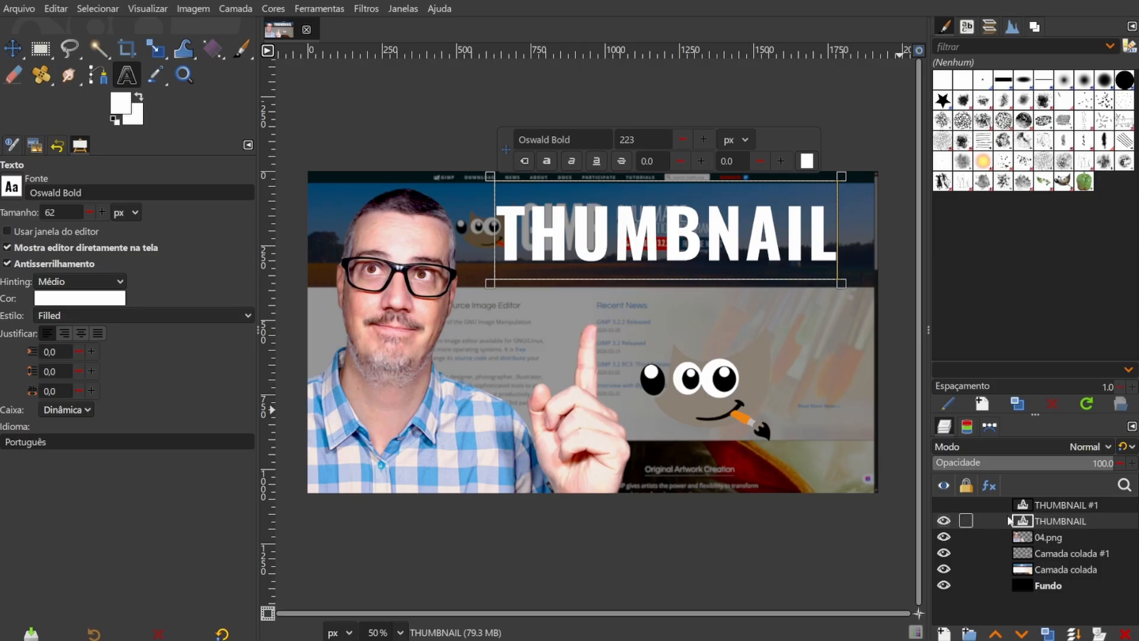
# - Replace the whole text of the original THUMBNAIL layer with "PROFICIONAL"
pyautogui.doubleClick(664, 250)
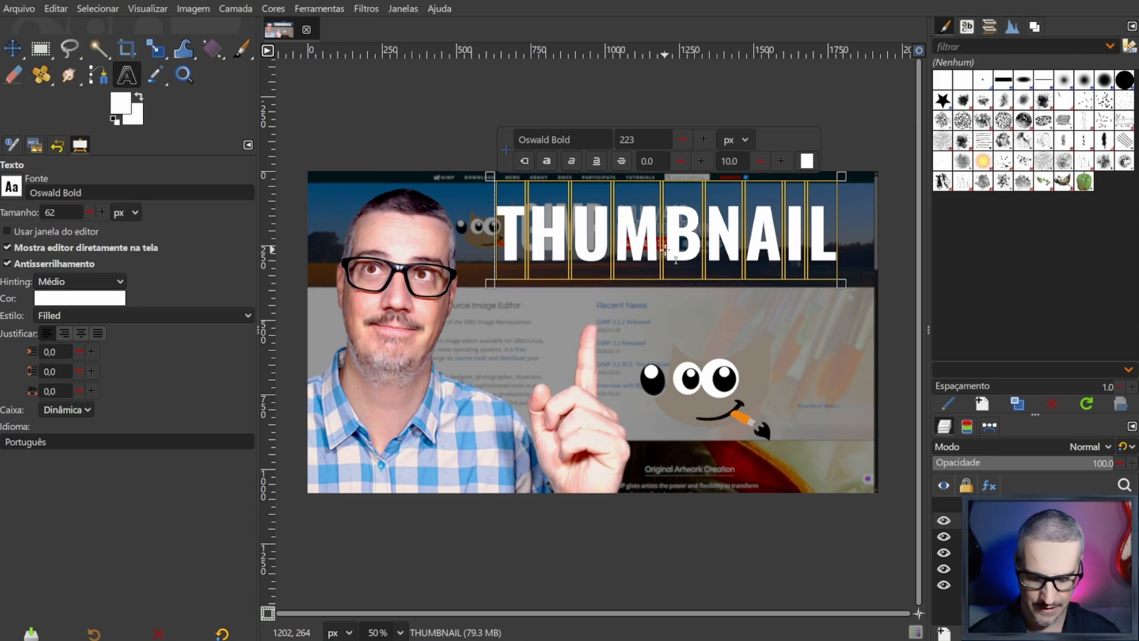
pyautogui.write('PROFFI')
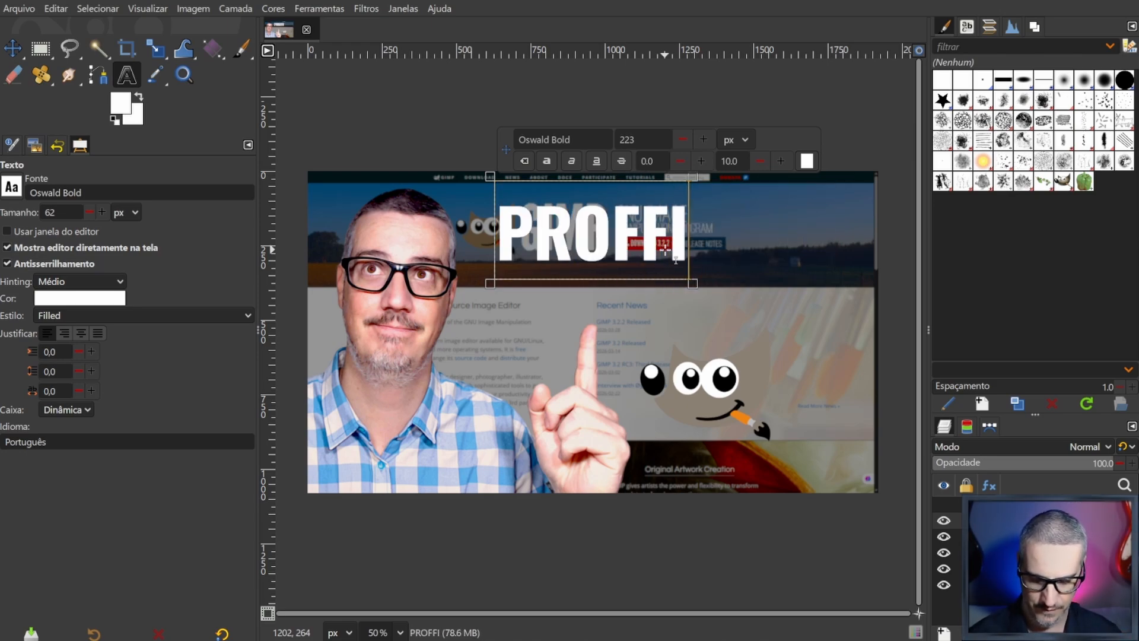
pyautogui.press('BackSpace')
pyautogui.press('BackSpace')
pyautogui.write('IC')
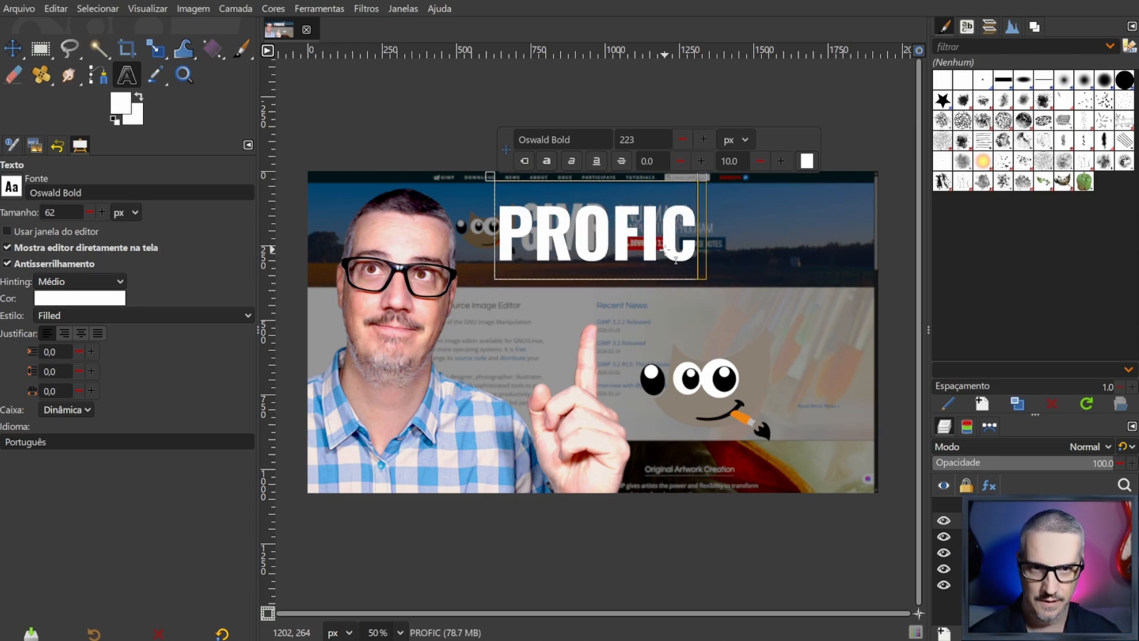
pyautogui.write('IONAL')
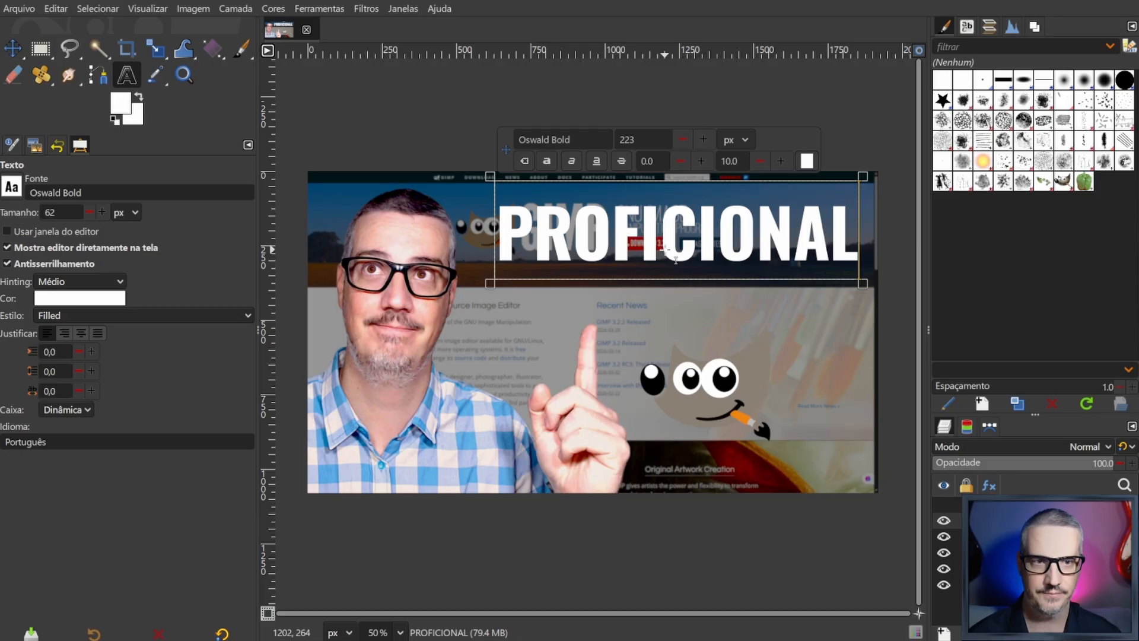
# - Move the "PROFICIONAL" text down to just above the raised finger, leaving its spelling as it is
pyautogui.moveTo(729, 247); pyautogui.dragTo(693, 274)
pyautogui.click(603, 259)
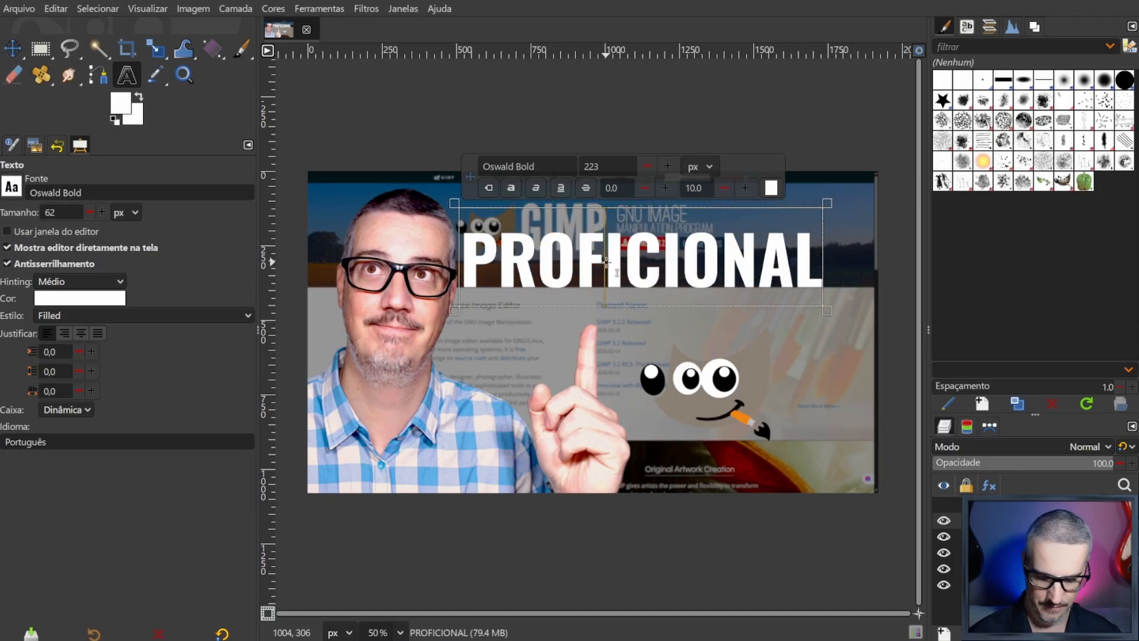
pyautogui.write('F')
pyautogui.press('BackSpace')
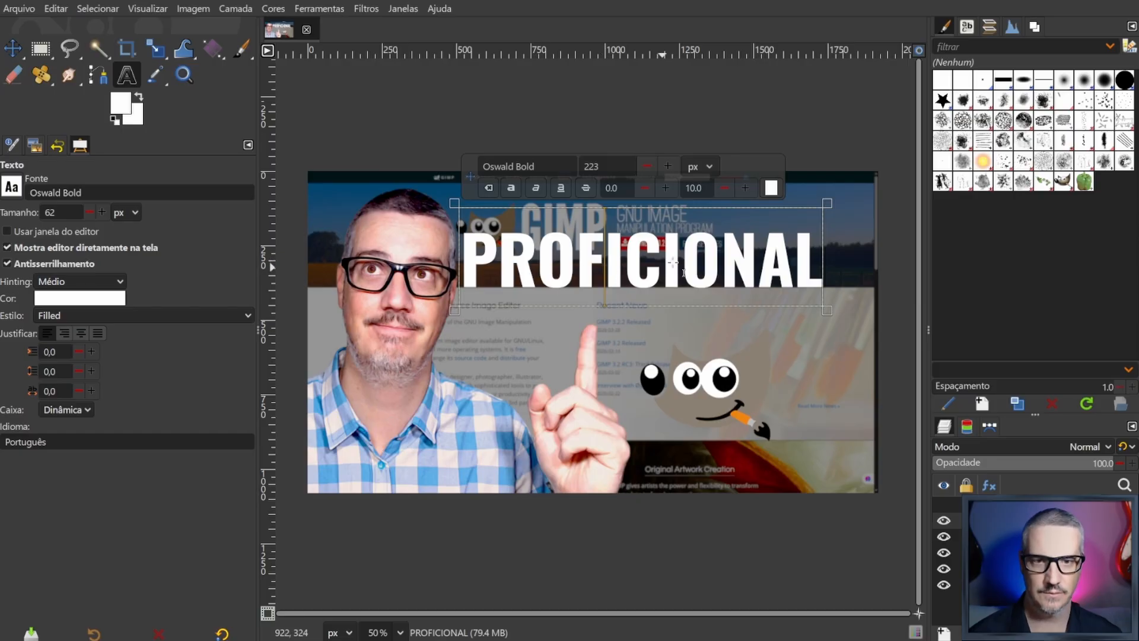
pyautogui.moveTo(648, 285); pyautogui.dragTo(656, 313)
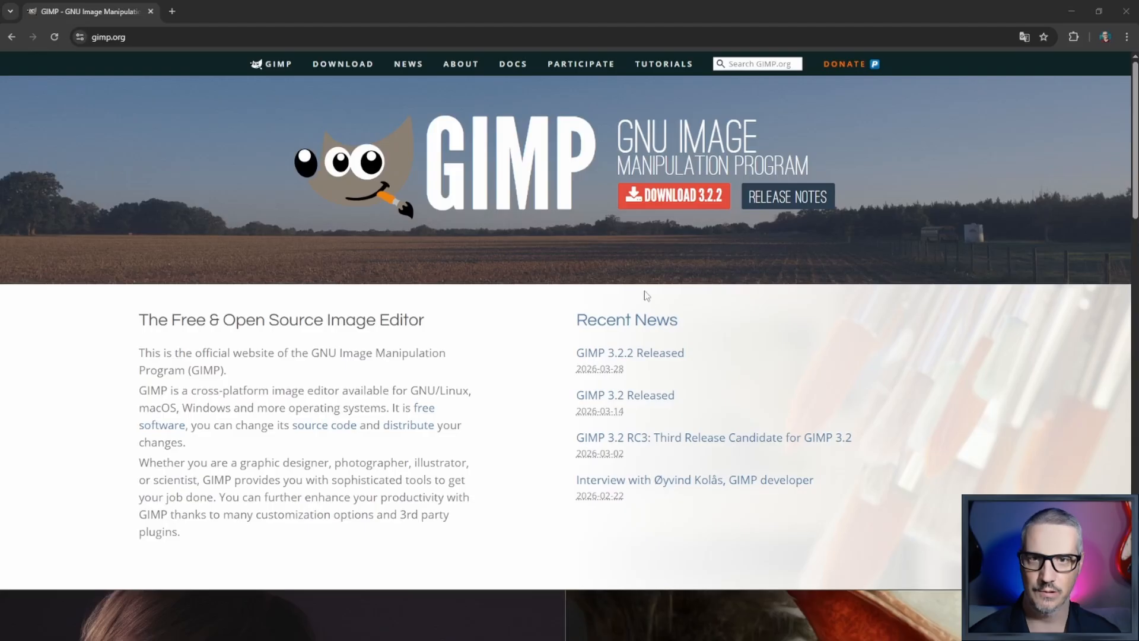
# - Check the spelling of the second title word using the search suggestions for "thumbnail PR" in a new browser tab
pyautogui.click(172, 12)
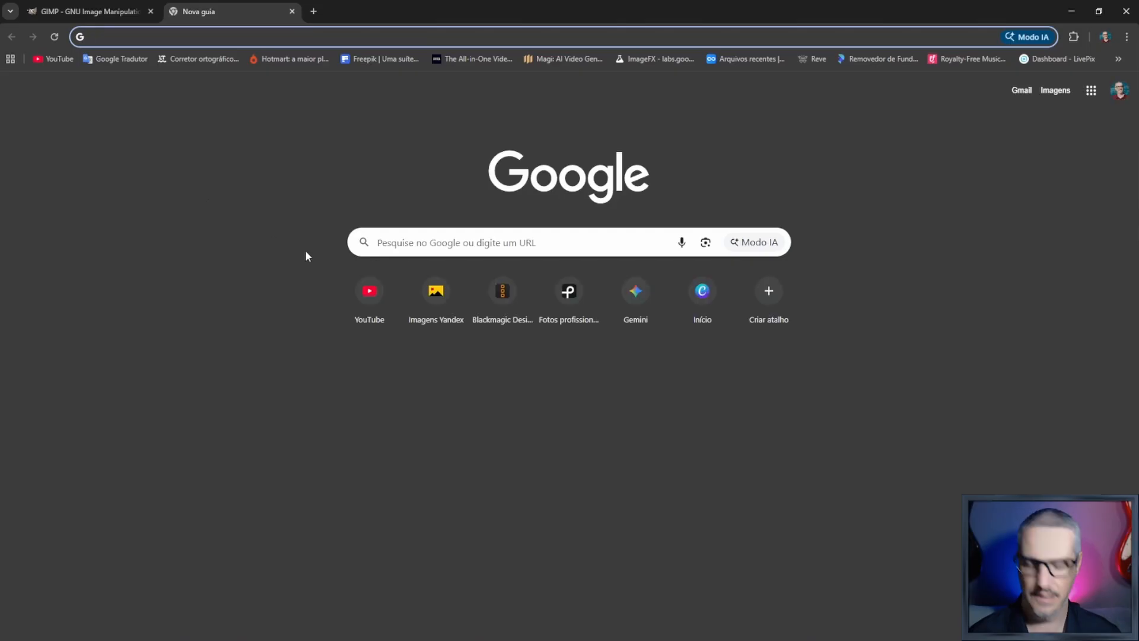
pyautogui.write('THU')
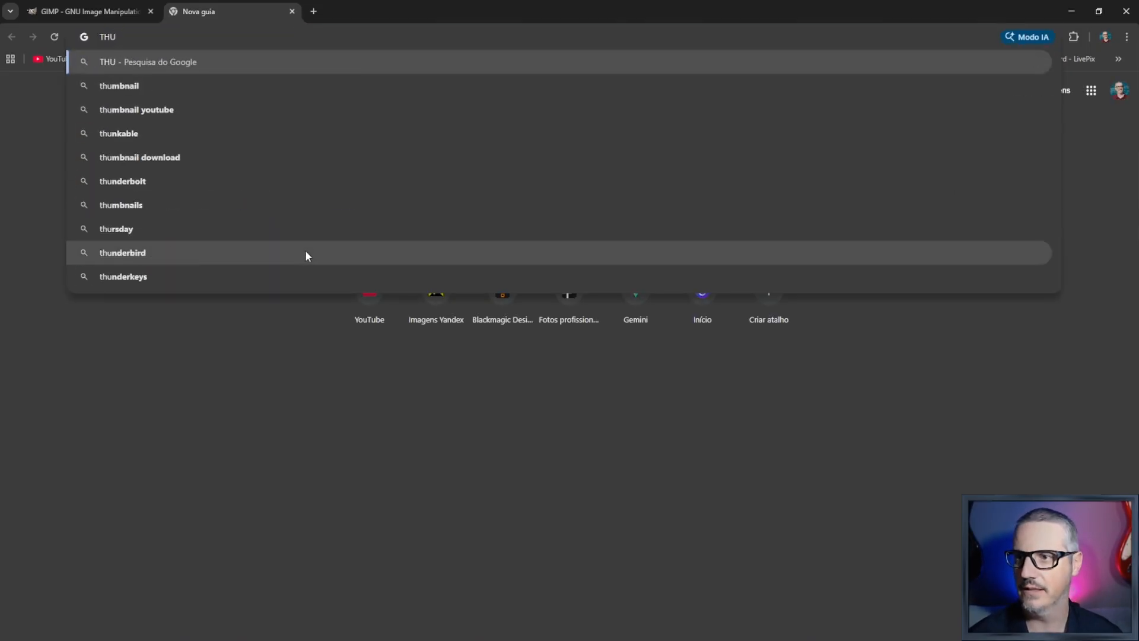
pyautogui.press('Down')
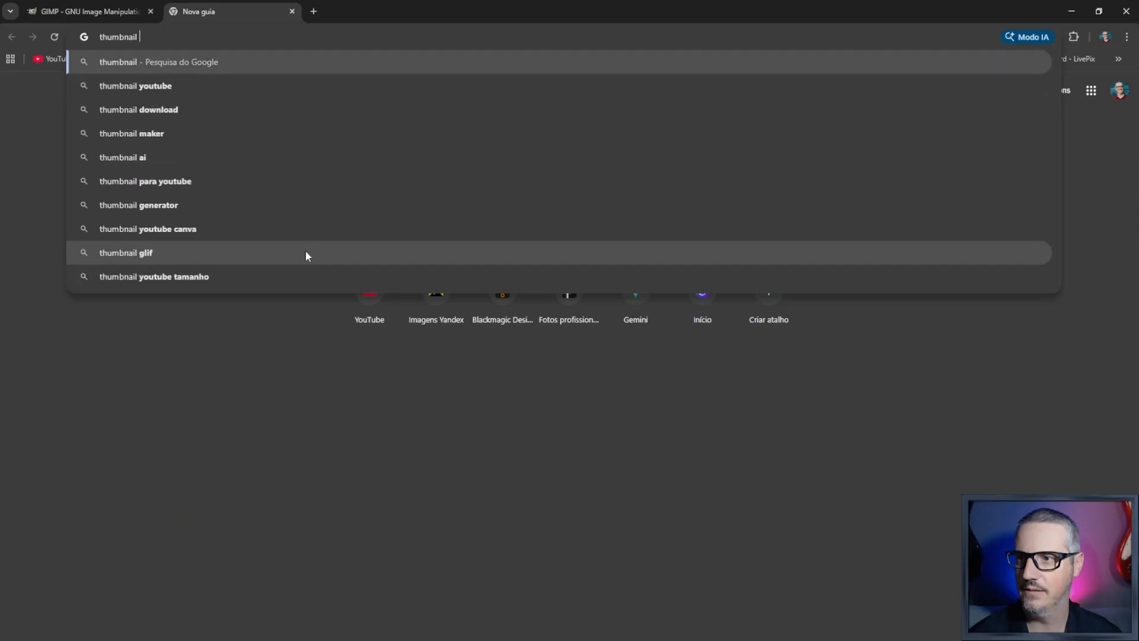
pyautogui.write('P')
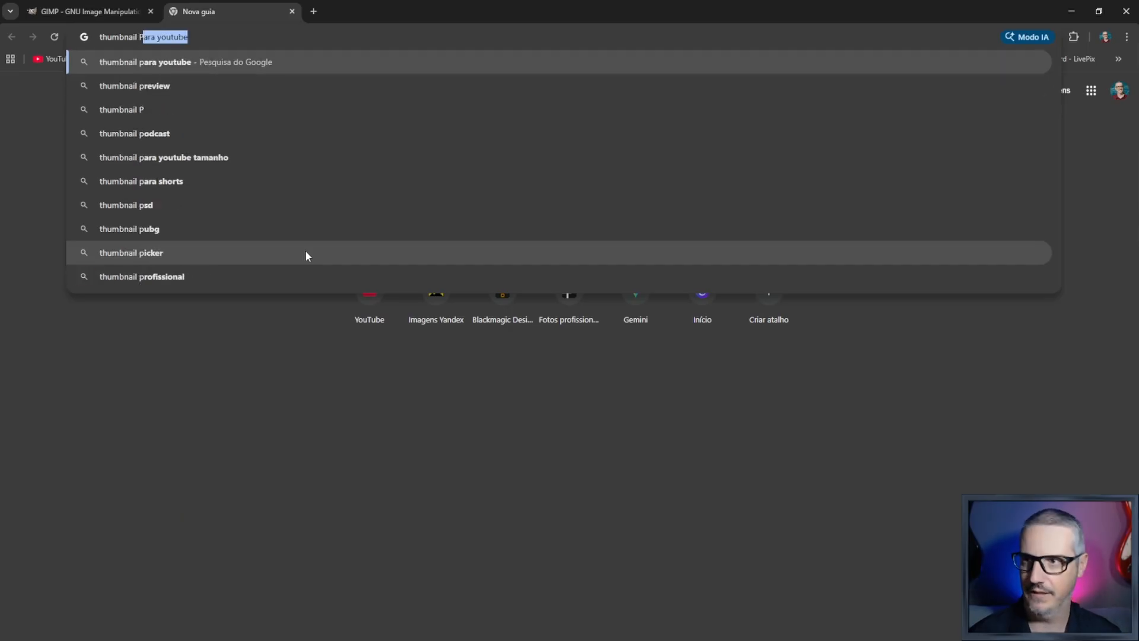
pyautogui.write('ROFICIONAL')
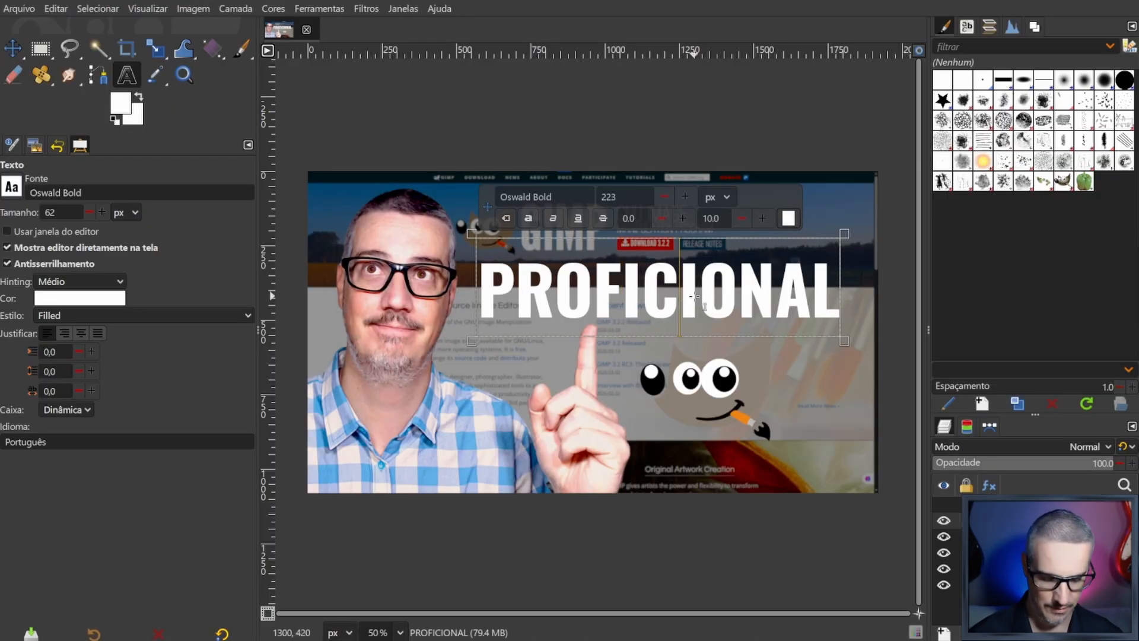
# - Correct the second title word to "PROFISSIONAL" by replacing the C with SS, and nudge the text slightly
pyautogui.press('BackSpace')
pyautogui.write('SS')
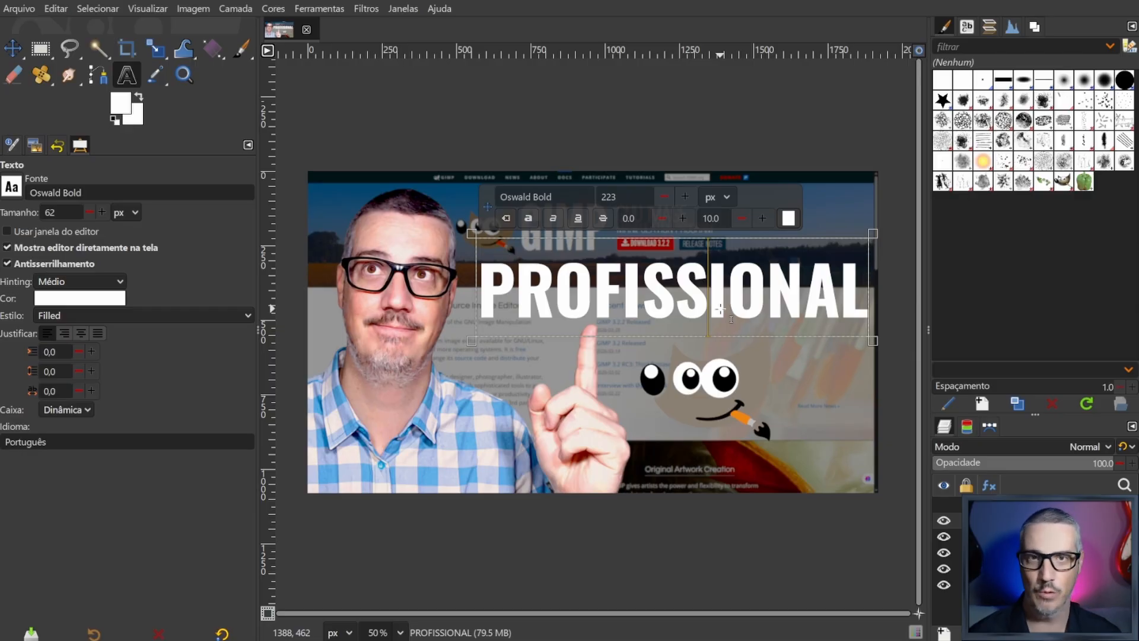
pyautogui.moveTo(736, 293)
pyautogui.mouseDown()
pyautogui.moveTo(722, 298)
pyautogui.moveTo(731, 292)
pyautogui.mouseUp()
# - Show the THUMBNAIL #1 layer again and use the Move tool to stack THUMBNAIL directly above PROFISSIONAL
pyautogui.click(943, 504)
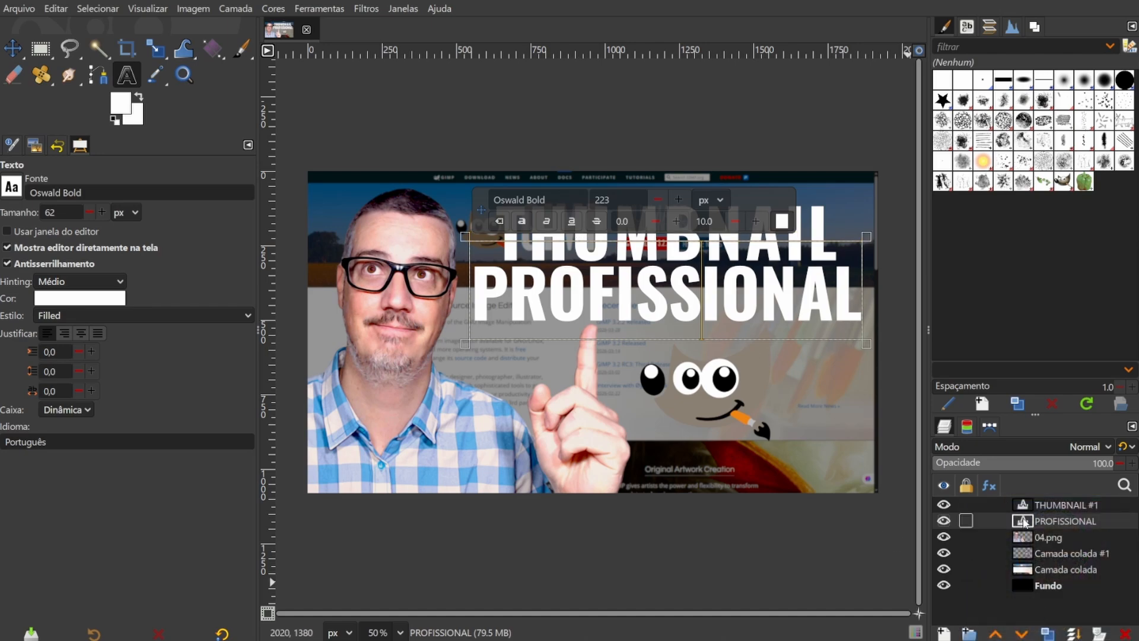
pyautogui.press('m')
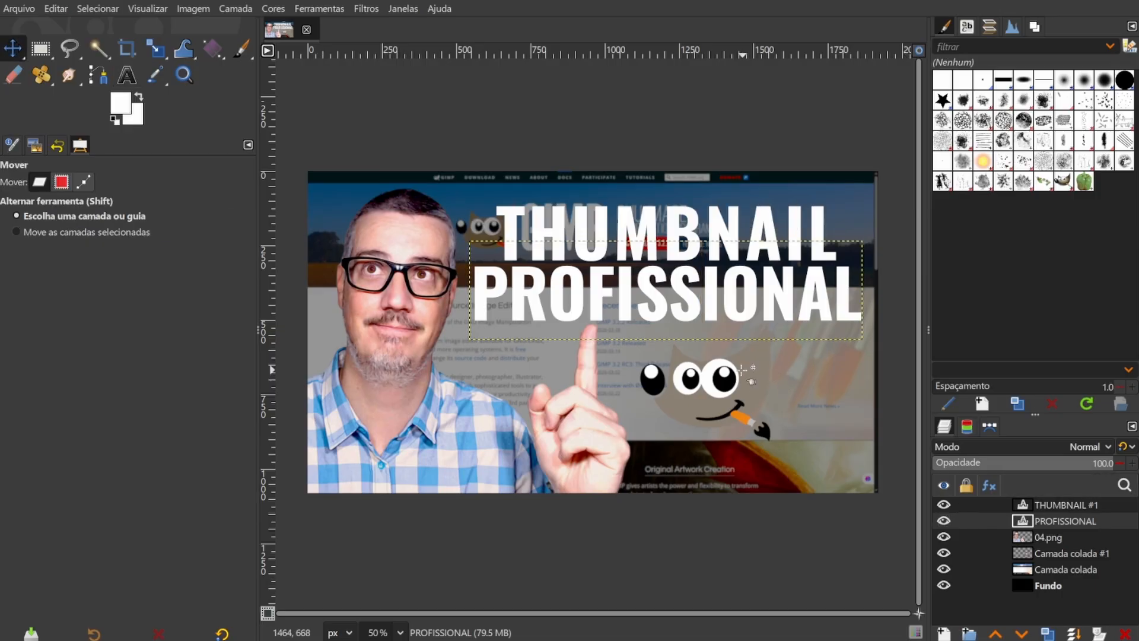
pyautogui.moveTo(691, 311); pyautogui.dragTo(690, 313)
pyautogui.moveTo(711, 244); pyautogui.dragTo(696, 245)
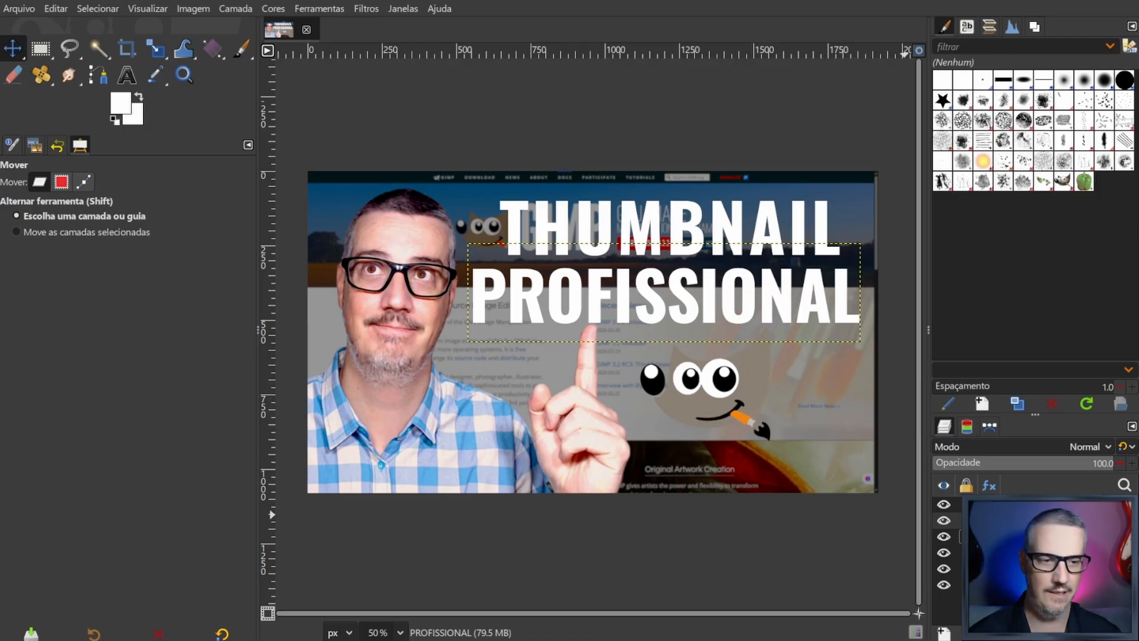
# - Hide the mascot layer, Camada colada #1, and select it in the layer stack
pyautogui.click(943, 554)
pyautogui.click(943, 554)
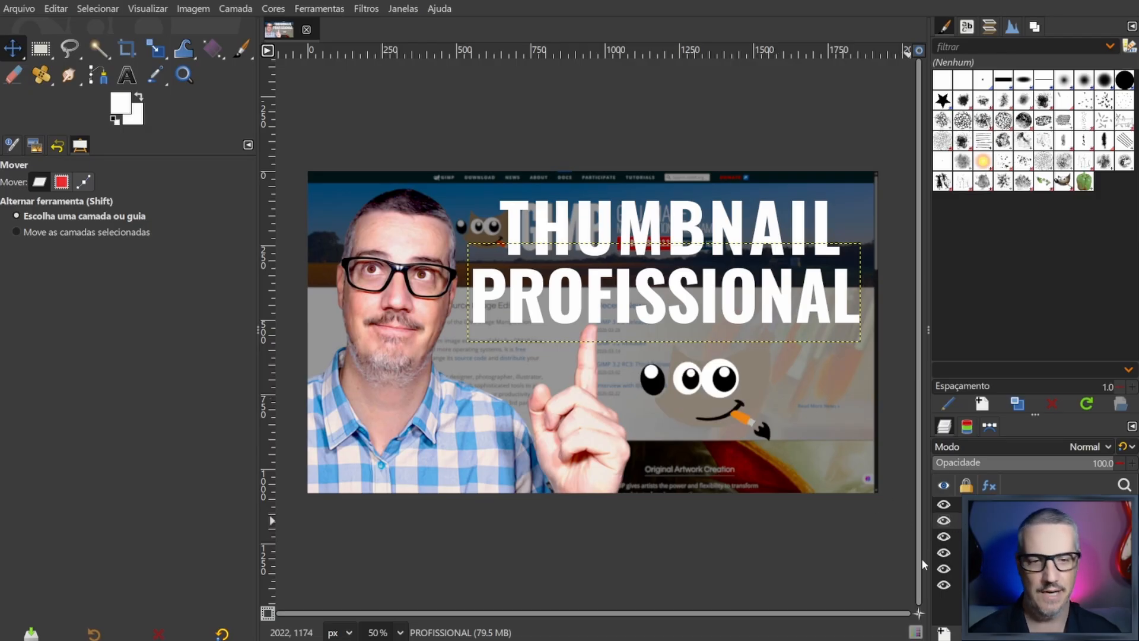
pyautogui.click(944, 553)
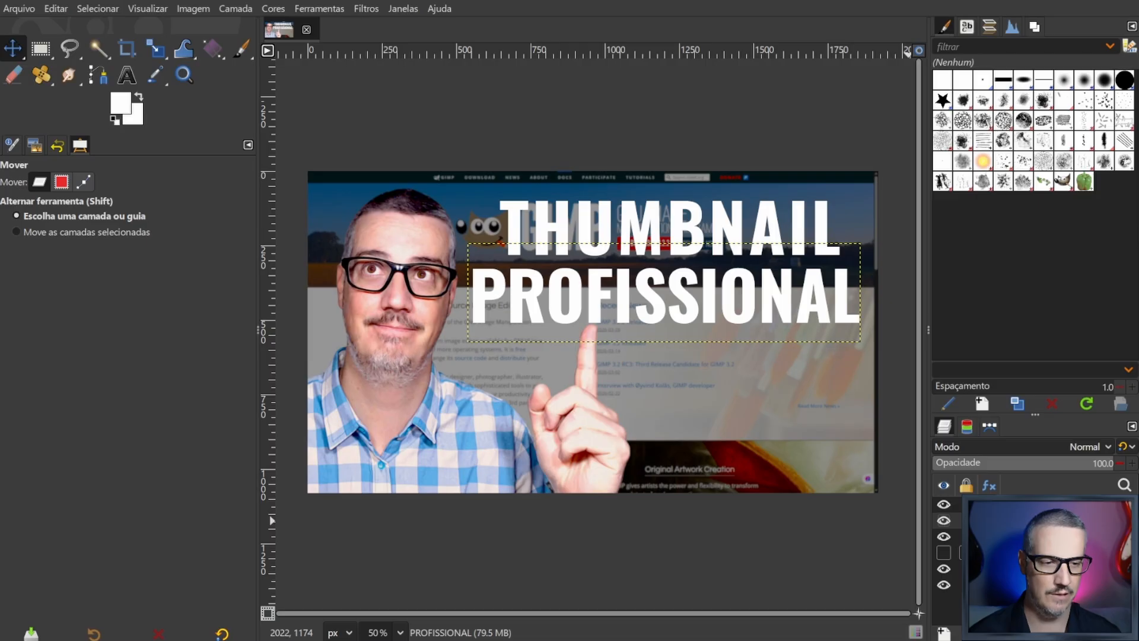
pyautogui.click(1015, 553)
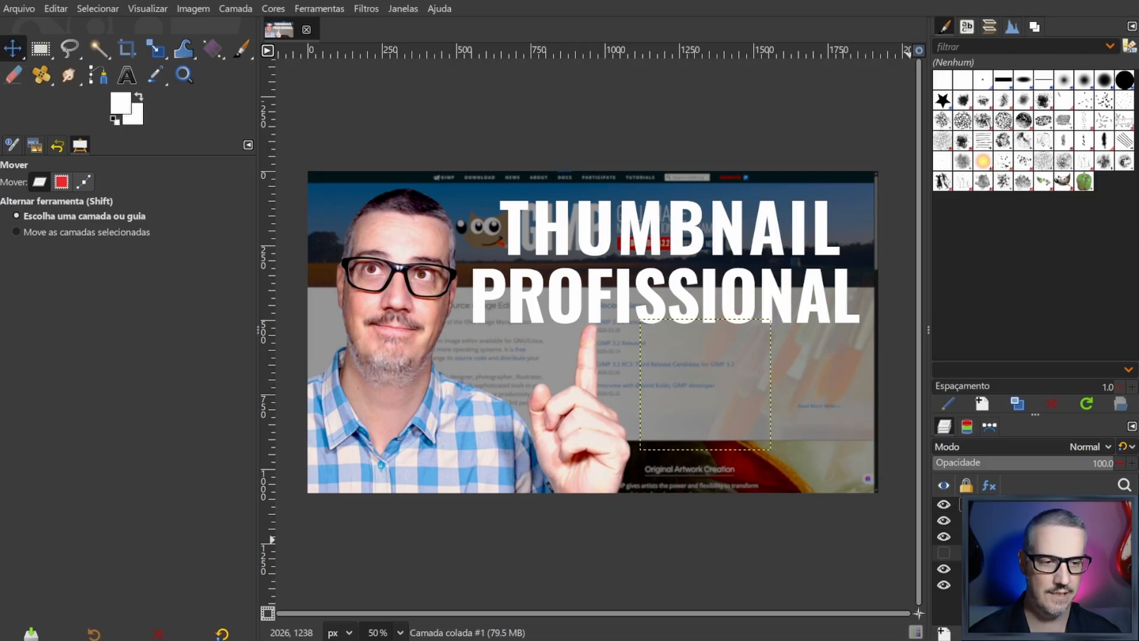
# - Rasterize the THUMBNAIL #1 text layer and the PROFISSIONAL text layer
pyautogui.click(1015, 504)
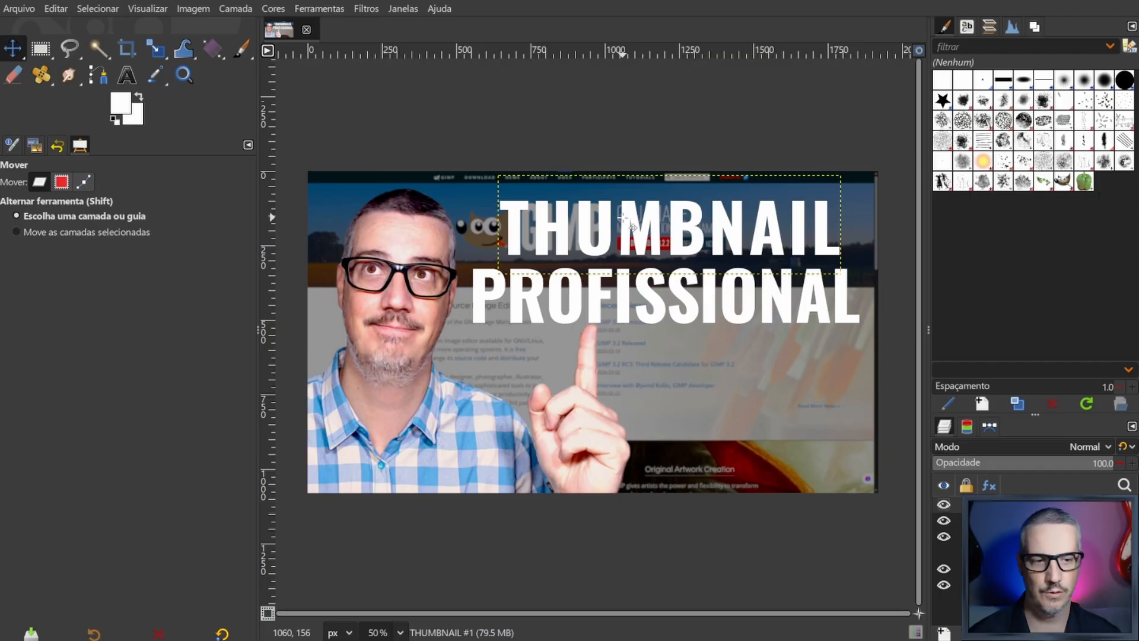
pyautogui.click(1009, 585)
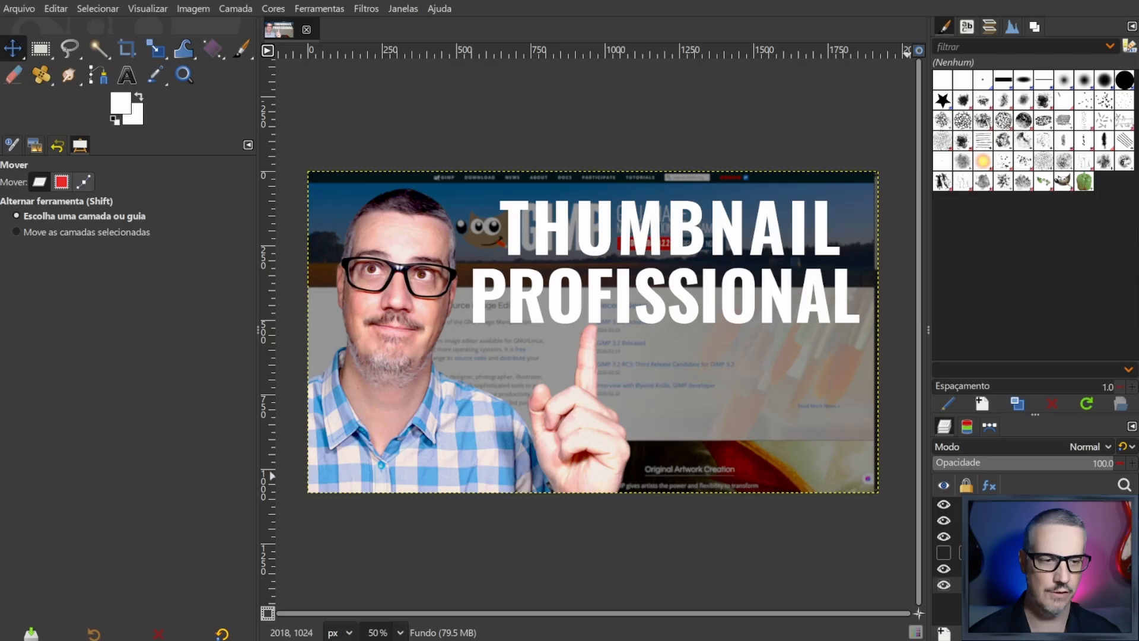
pyautogui.click(961, 505)
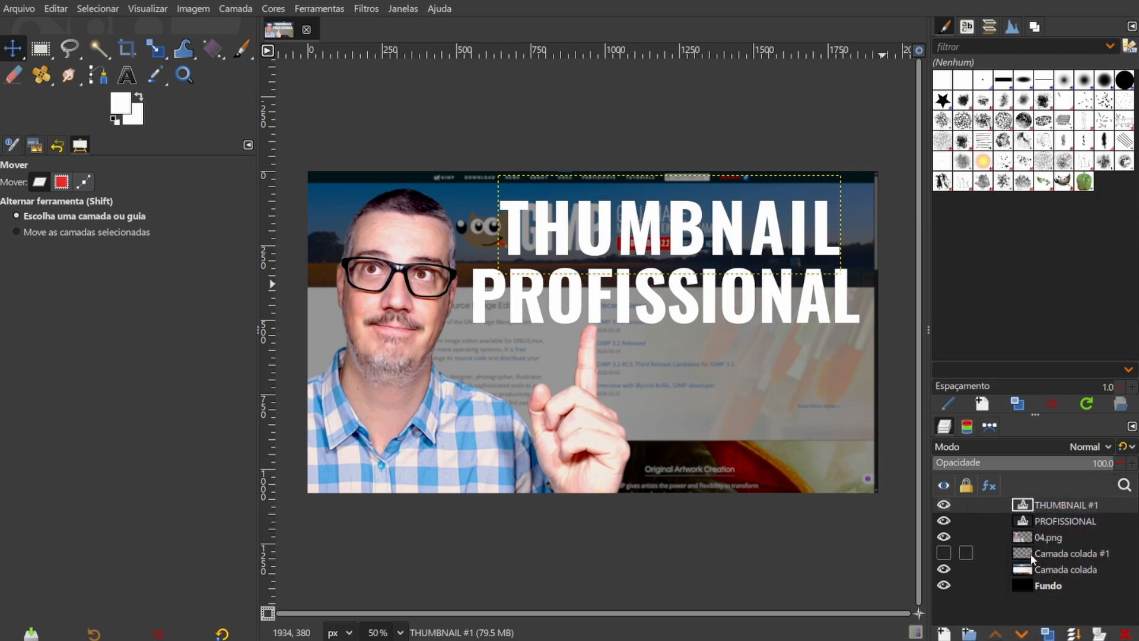
pyautogui.rightClick(1026, 509)
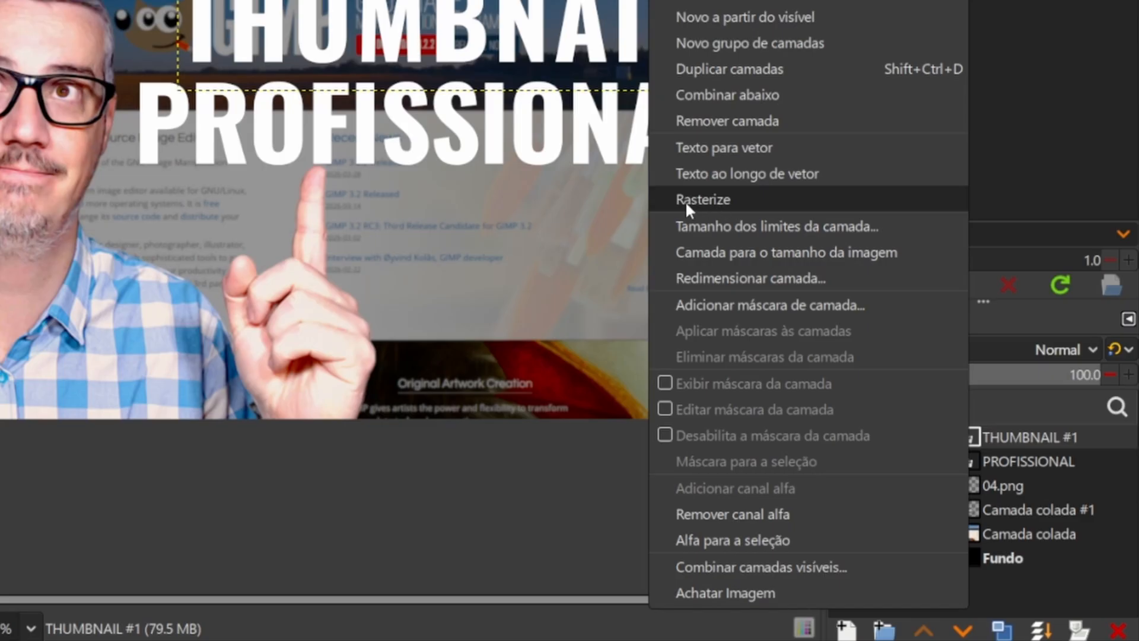
pyautogui.click(692, 199)
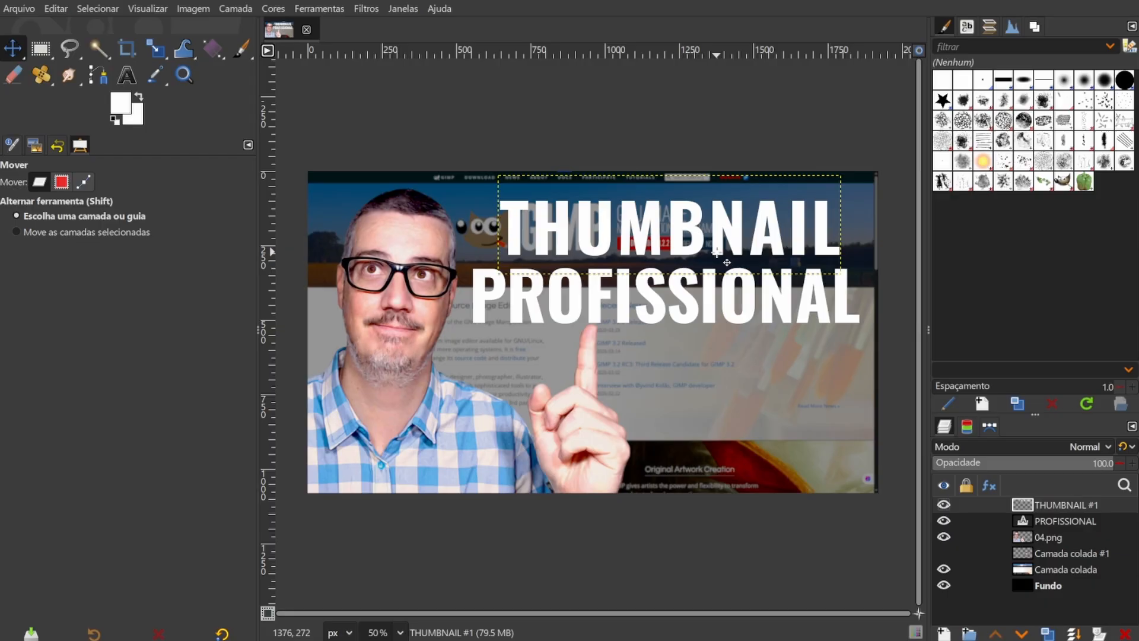
pyautogui.rightClick(1032, 519)
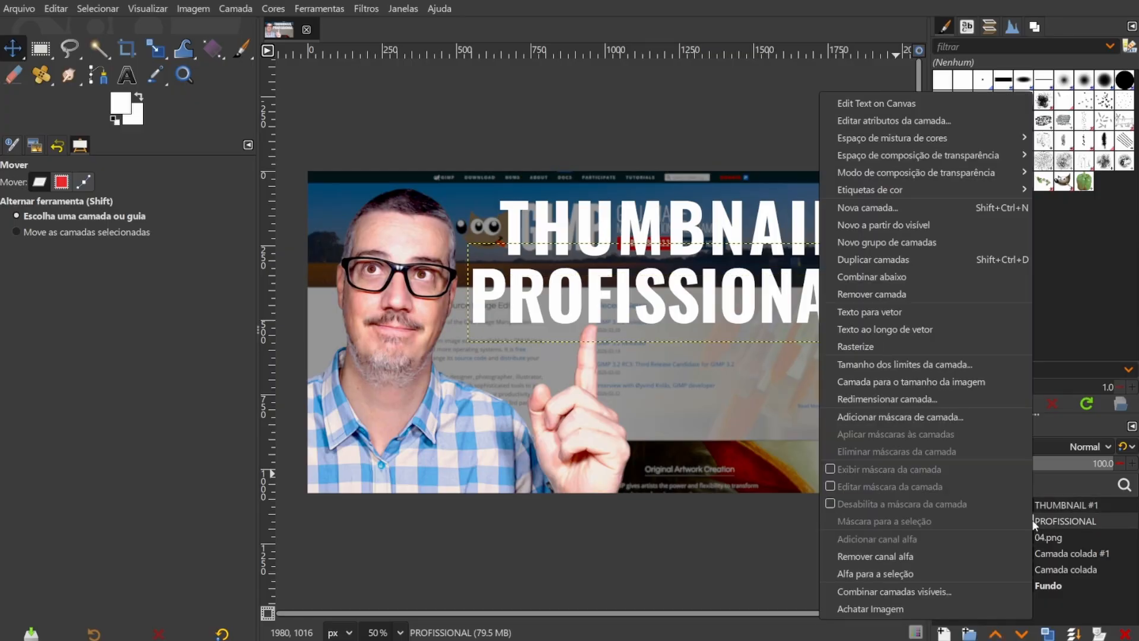
pyautogui.click(855, 348)
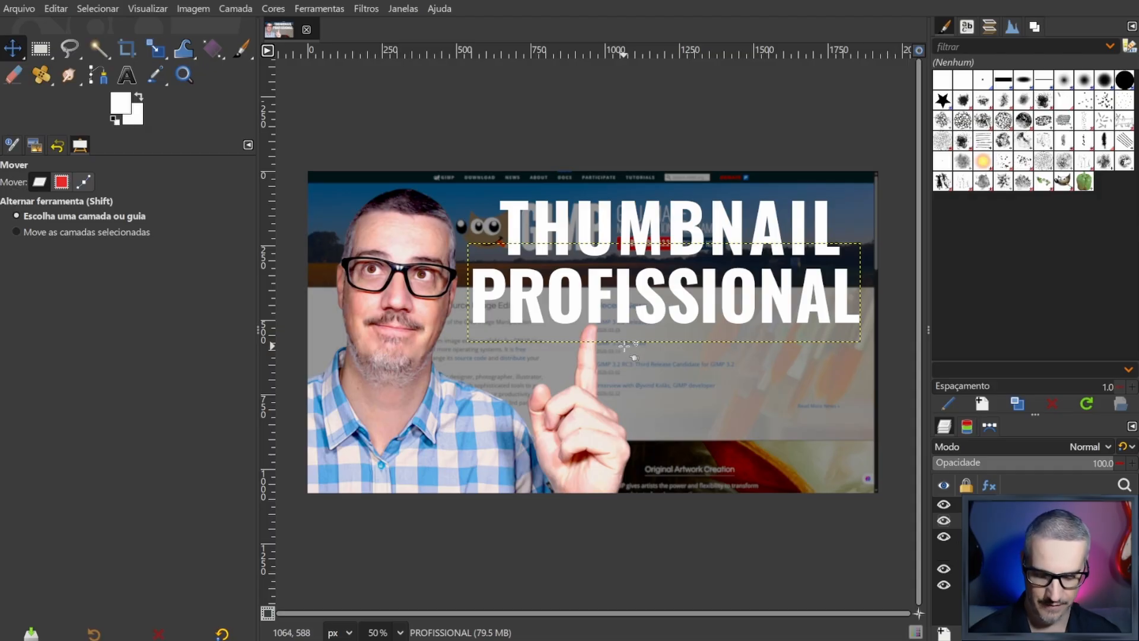
# - Edit the rasterized PROFISSIONAL text anyway, append an exclamation mark to read "PROFISSIONAL!", and shift it slightly left
pyautogui.press('t')
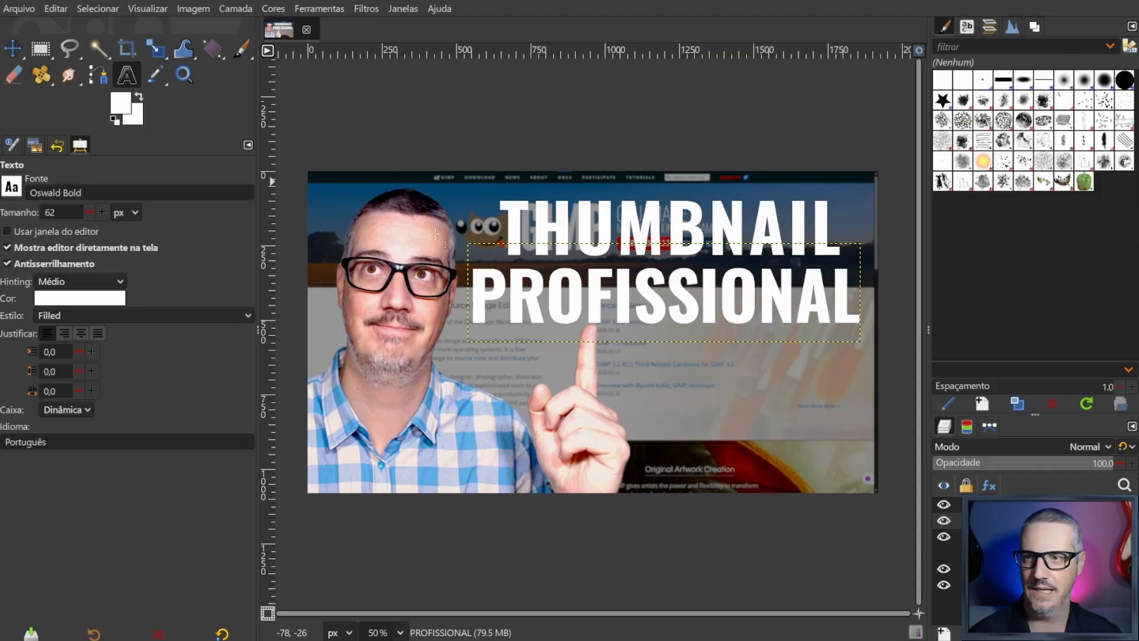
pyautogui.click(691, 287)
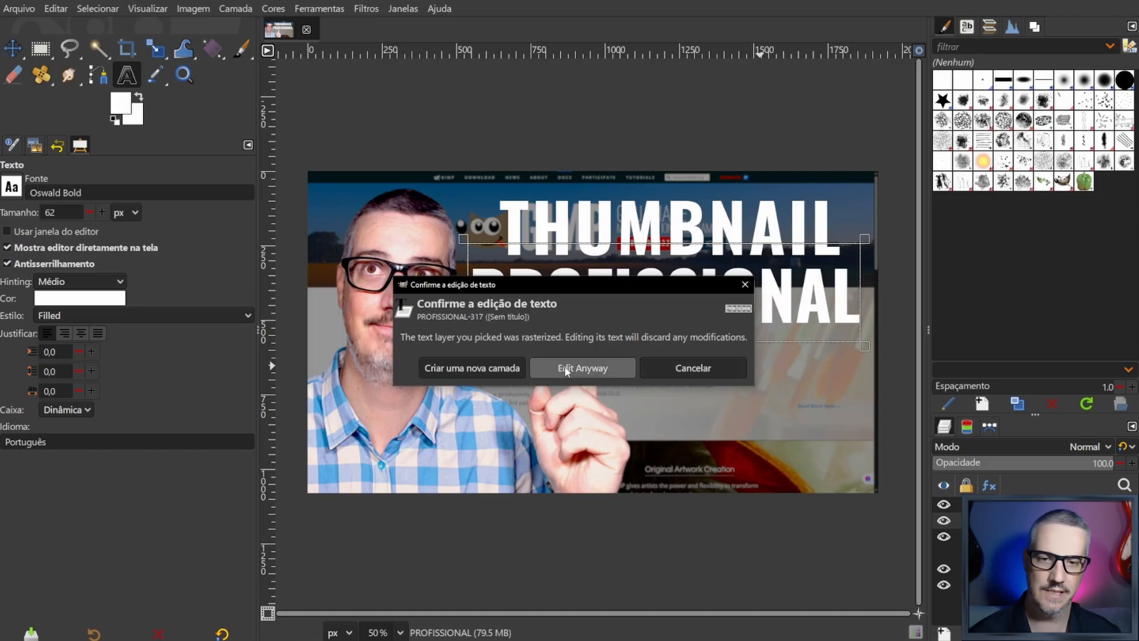
pyautogui.click(570, 371)
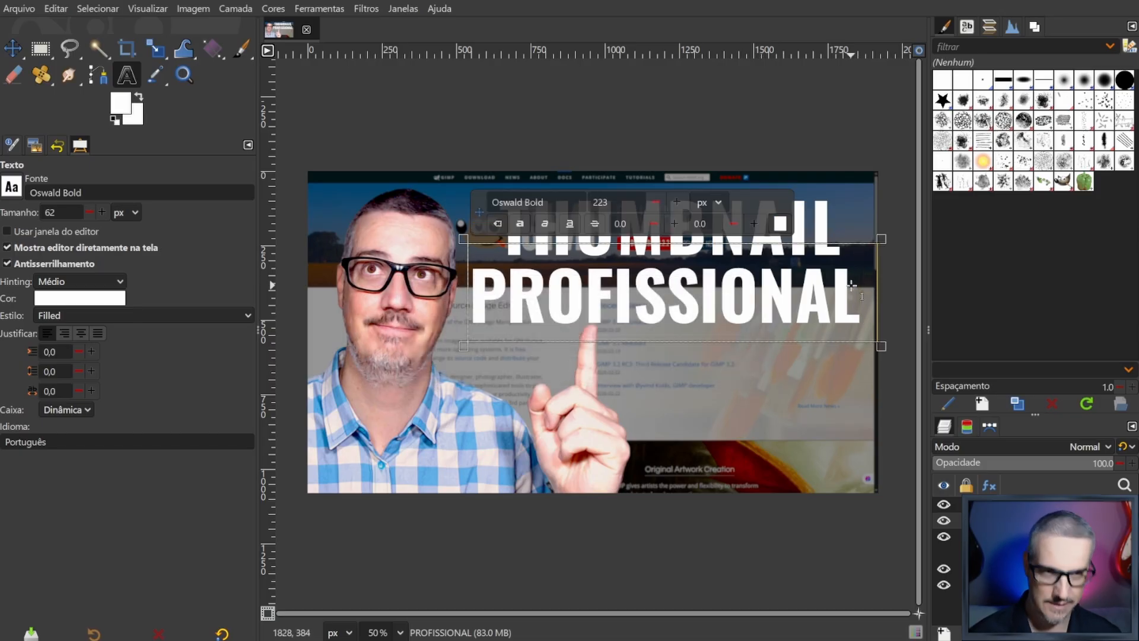
pyautogui.write('!')
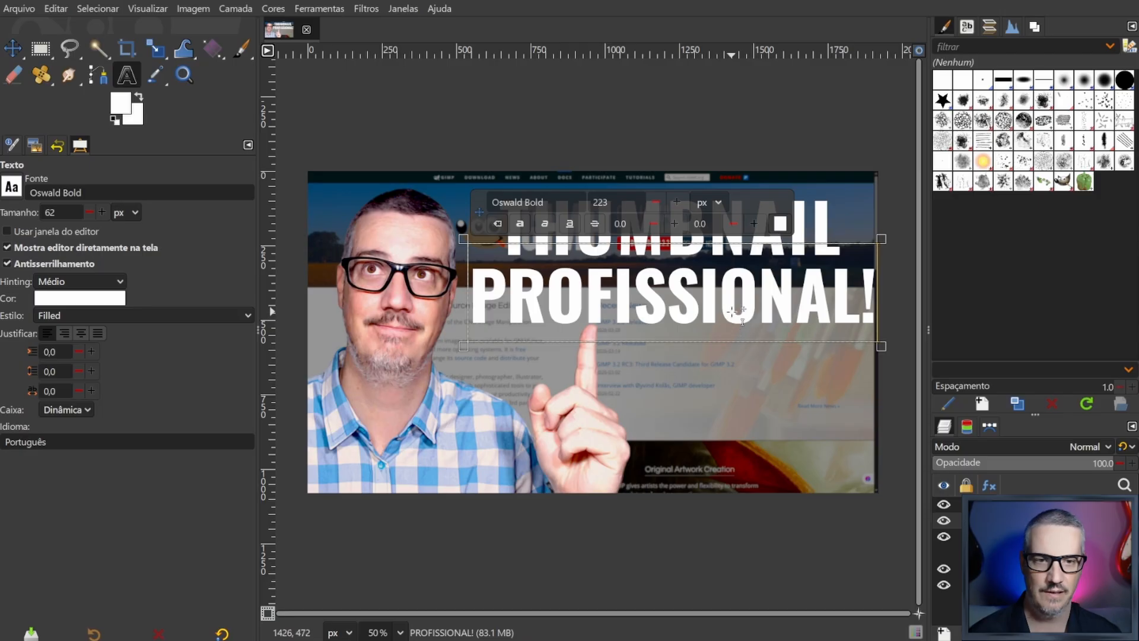
pyautogui.moveTo(731, 311); pyautogui.dragTo(724, 309)
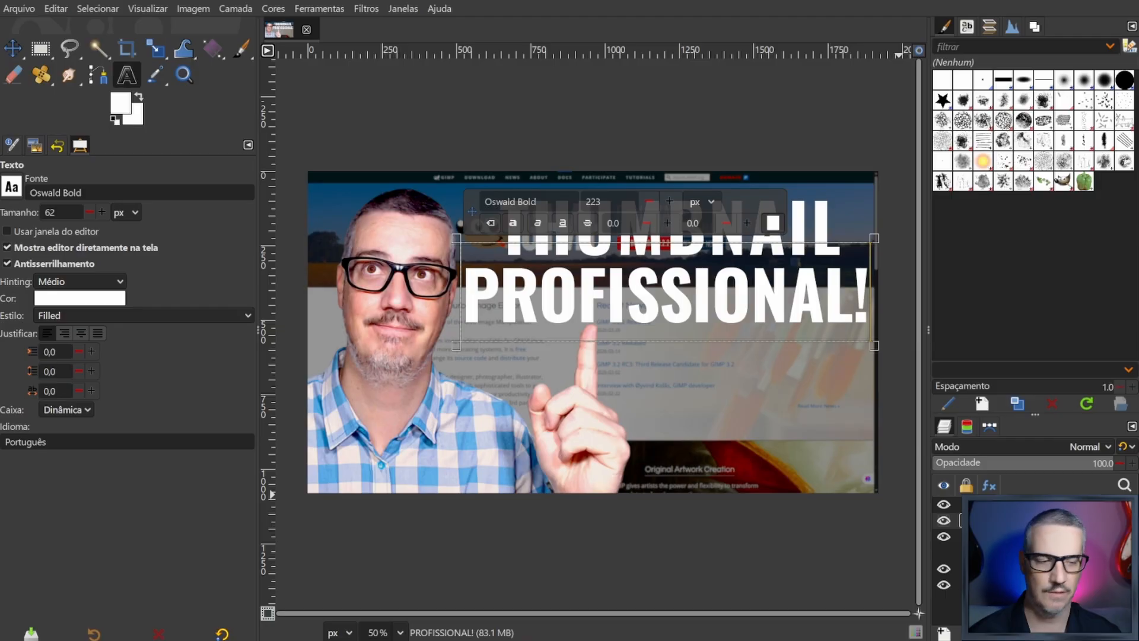
# - Rasterize the PROFISSIONAL! layer again, leave text editing and switch to the Move tool
pyautogui.rightClick(1029, 520)
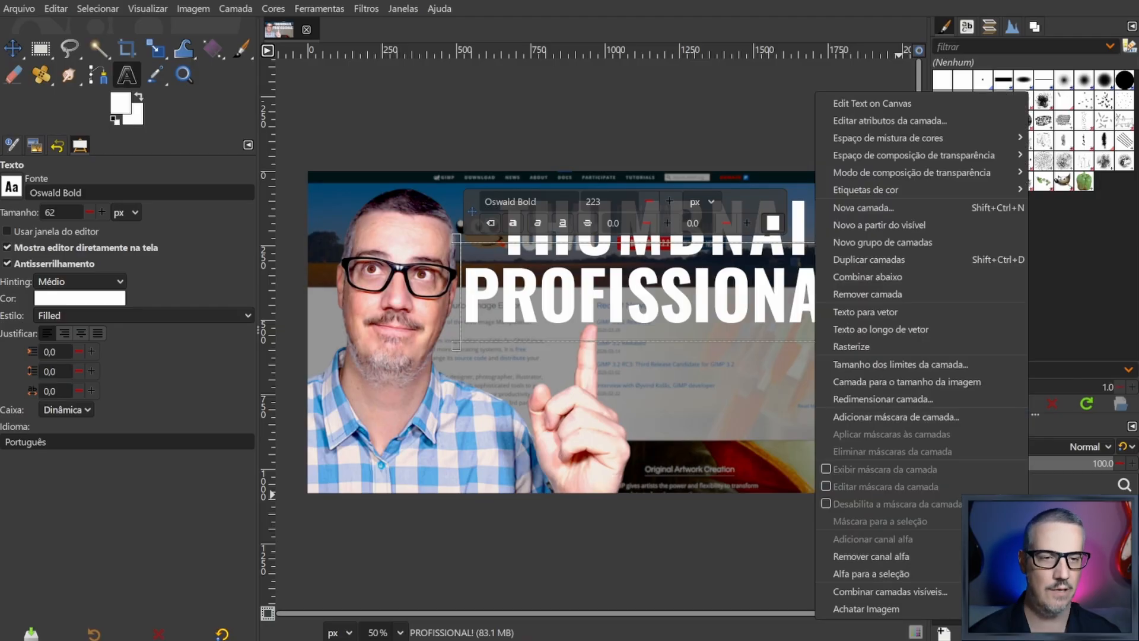
pyautogui.click(857, 347)
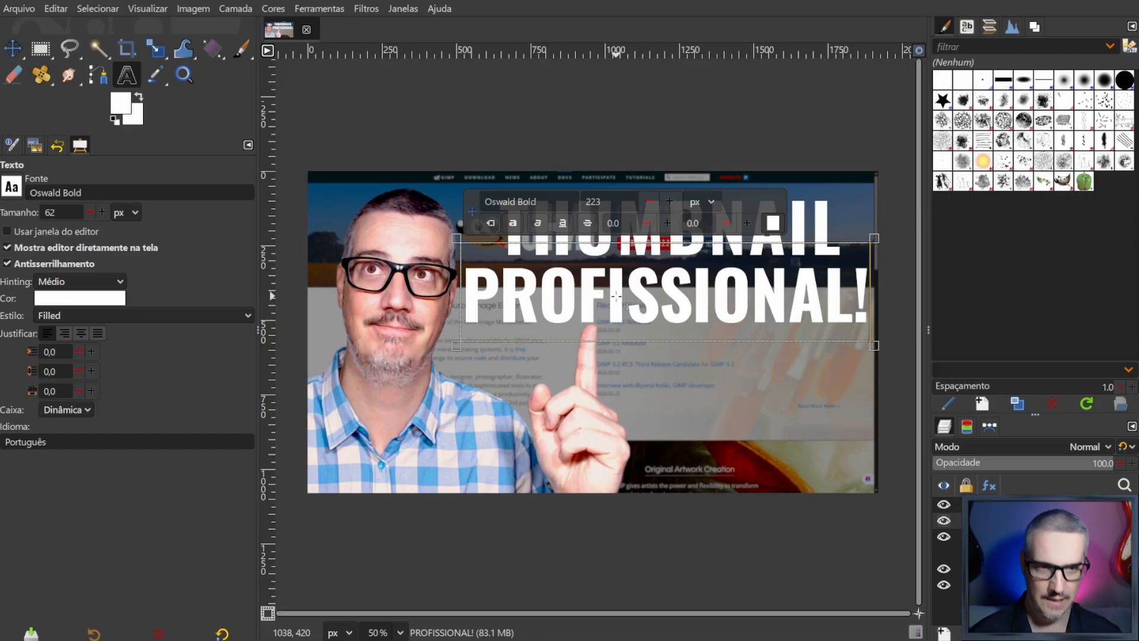
pyautogui.press('Escape')
pyautogui.press('m')
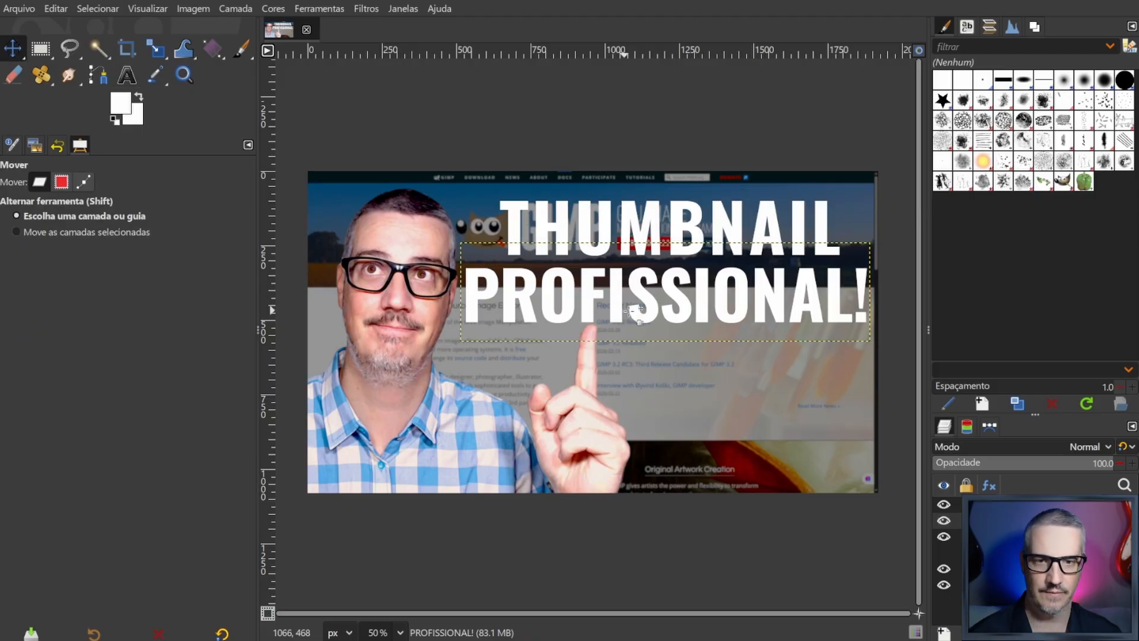
# - Select the THUMBNAIL #1 layer and open the Sombra de fundo light-and-shadow filter for it
pyautogui.rightClick(677, 225)
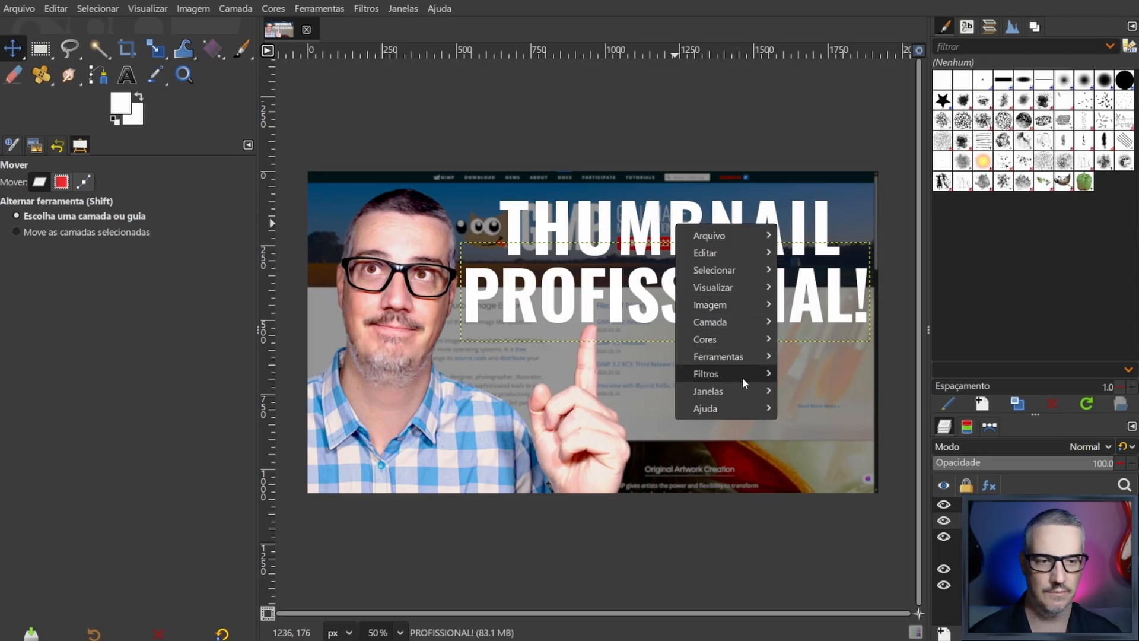
pyautogui.click(1008, 504)
pyautogui.click(1009, 505)
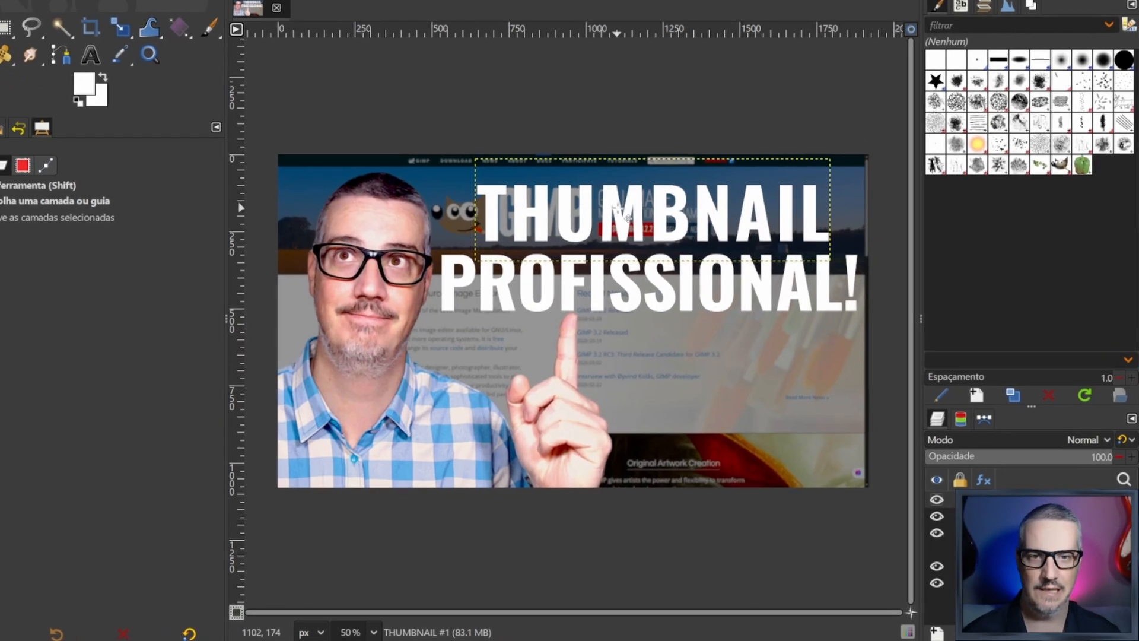
pyautogui.rightClick(639, 225)
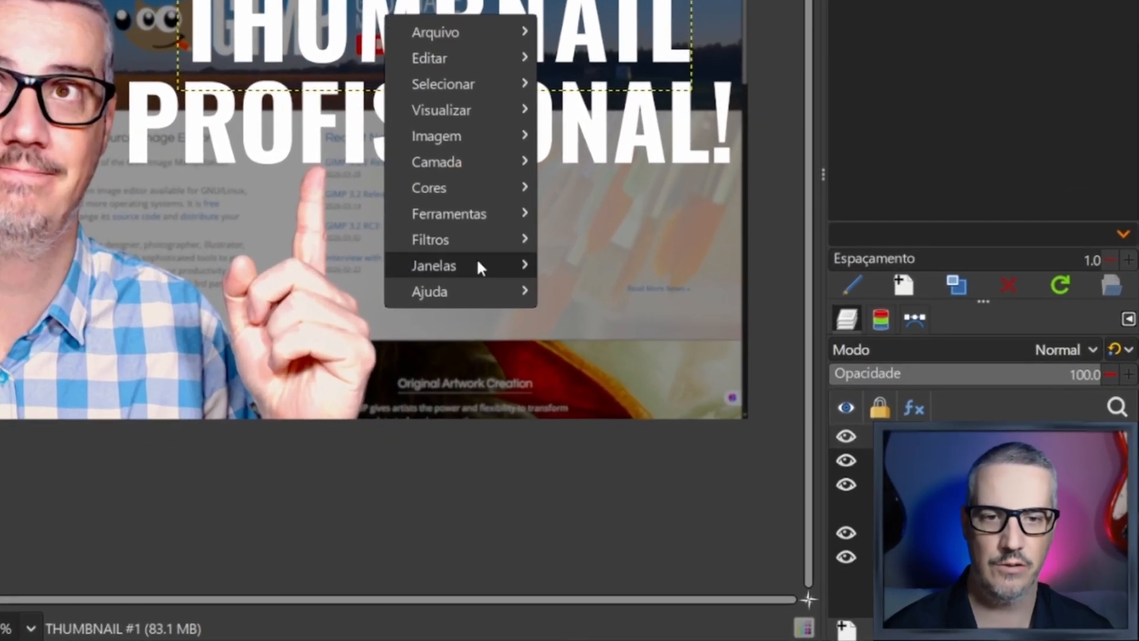
pyautogui.moveTo(479, 242)
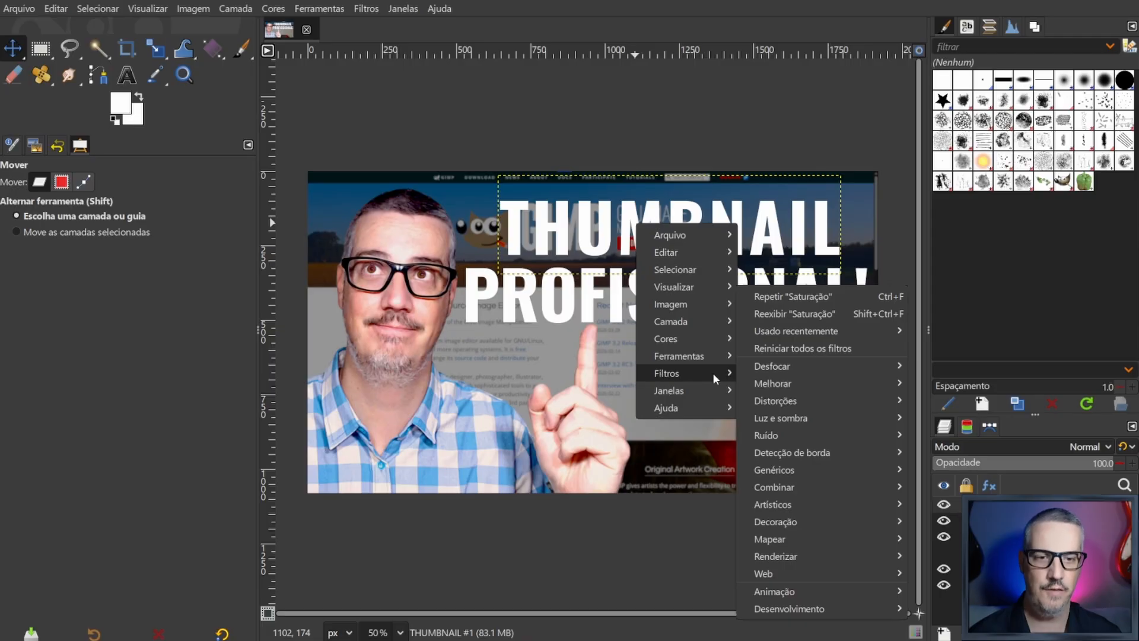
pyautogui.moveTo(693, 375)
pyautogui.moveTo(786, 422)
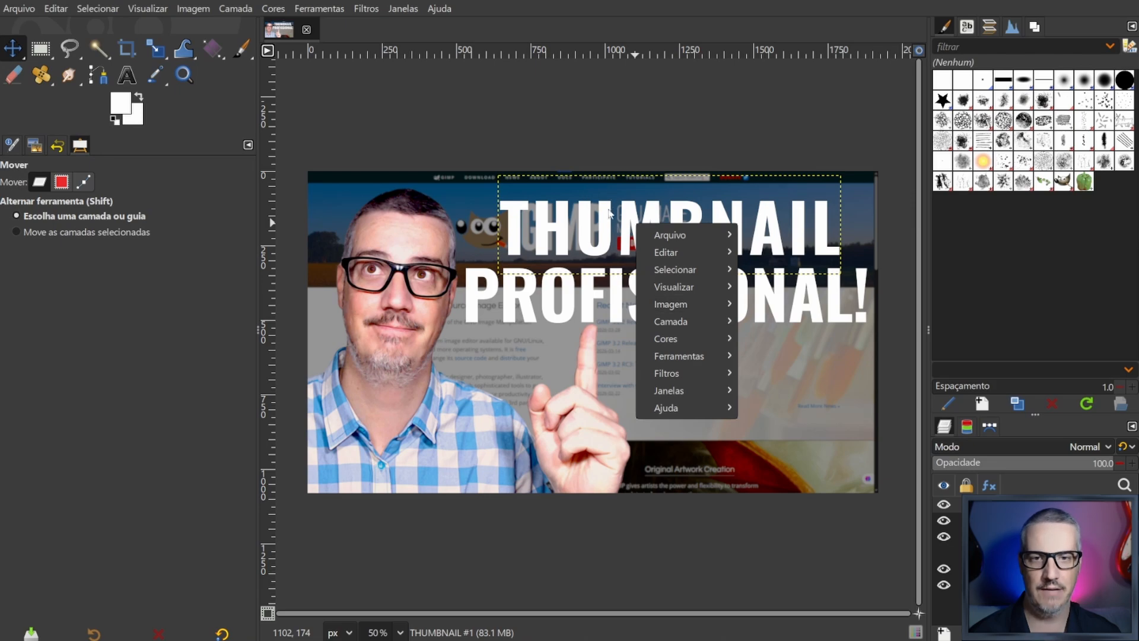
pyautogui.click(609, 218)
pyautogui.rightClick(609, 219)
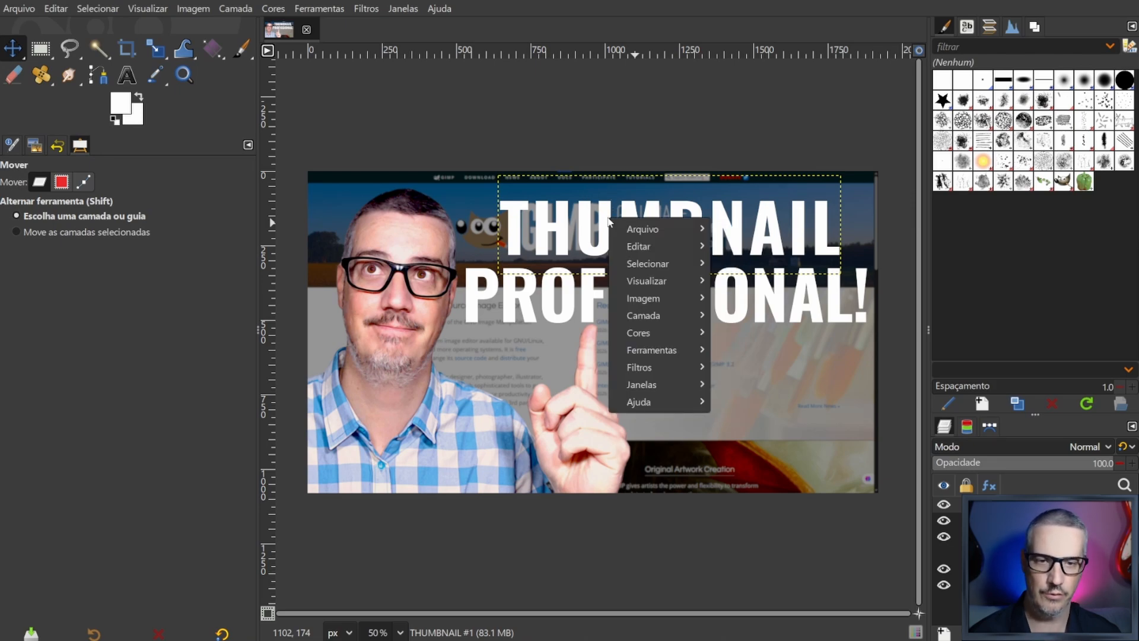
pyautogui.click(366, 4)
pyautogui.click(367, 8)
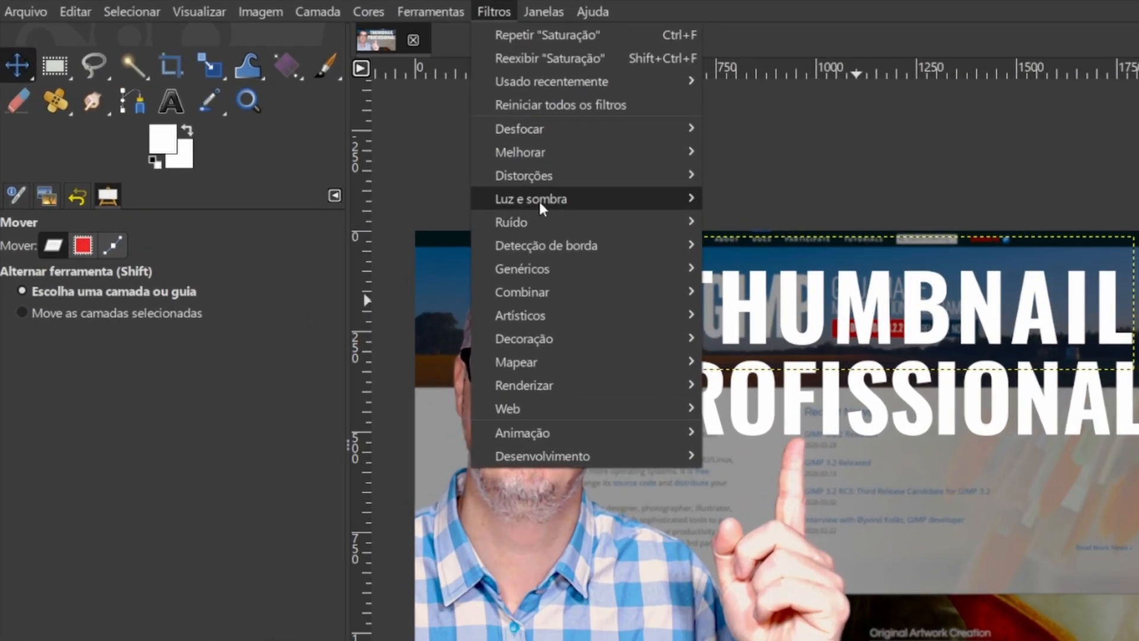
pyautogui.moveTo(401, 153)
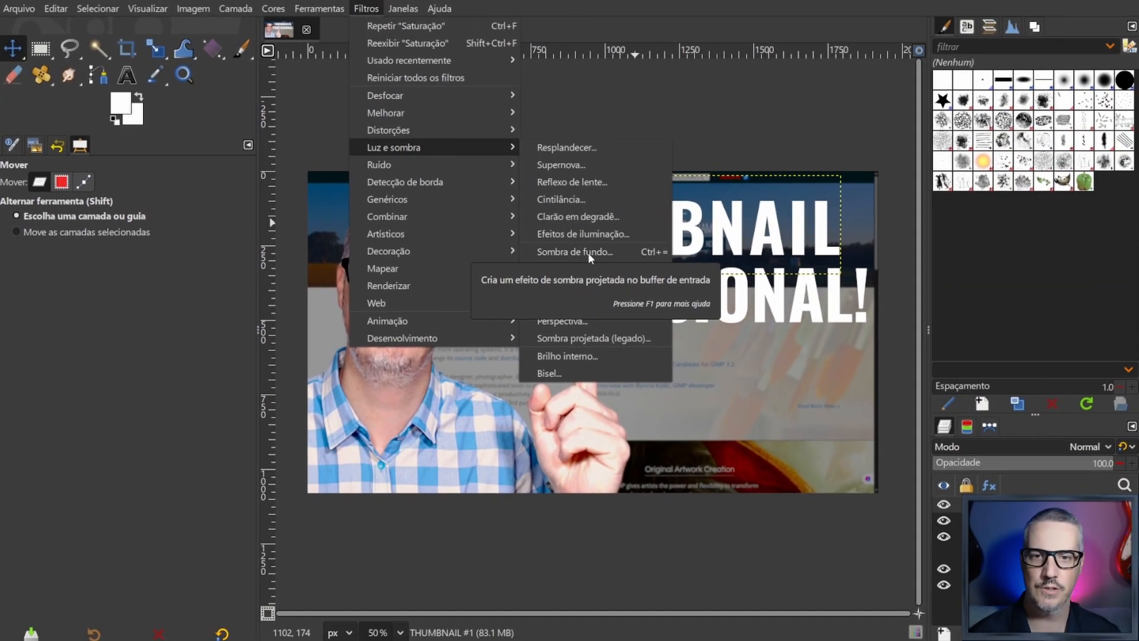
pyautogui.click(887, 386)
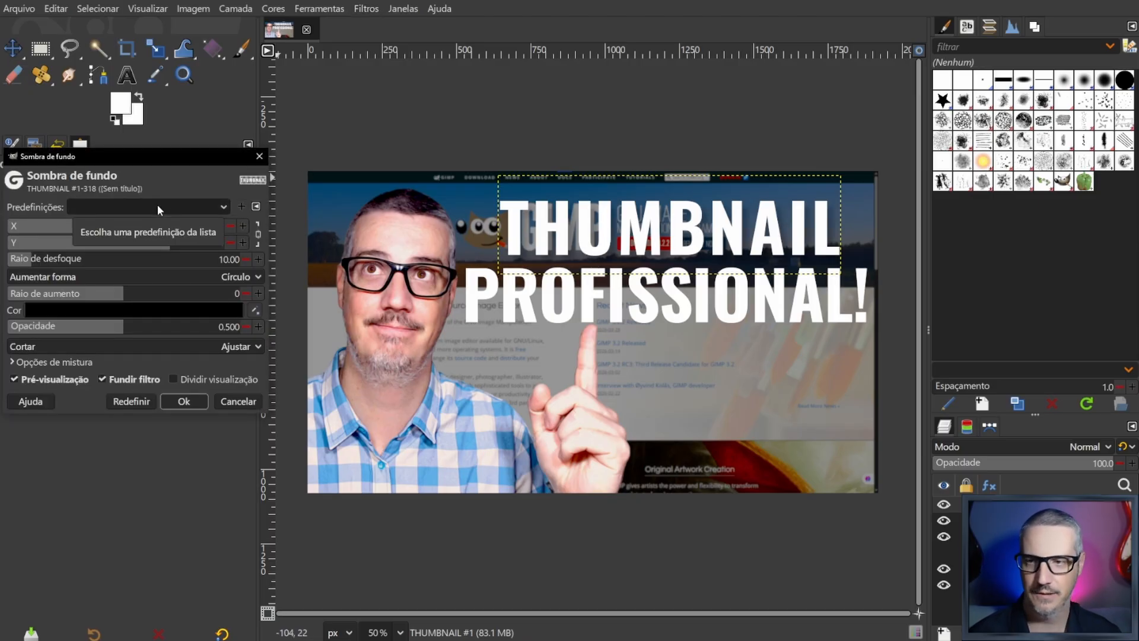
# - Try X and Y shadow offsets of 19.560 with a grow radius of 4, and reset the filter settings
pyautogui.moveTo(170, 242)
pyautogui.mouseDown()
pyautogui.moveTo(193, 243)
pyautogui.moveTo(148, 244)
pyautogui.moveTo(175, 246)
pyautogui.mouseUp()
pyautogui.moveTo(117, 293); pyautogui.dragTo(149, 301)
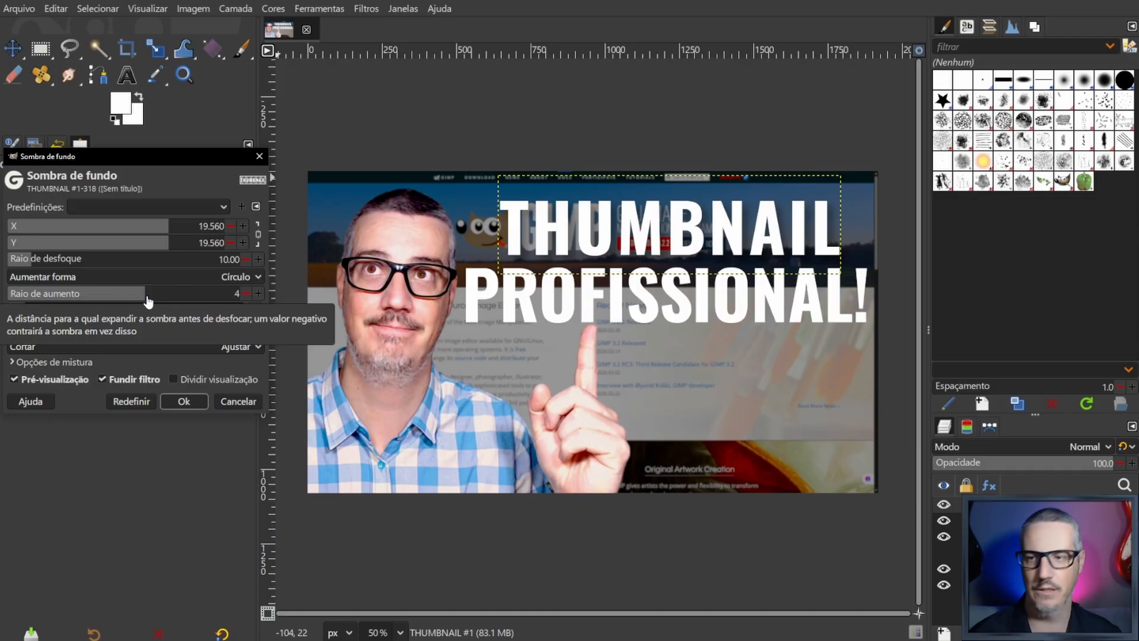
pyautogui.click(131, 401)
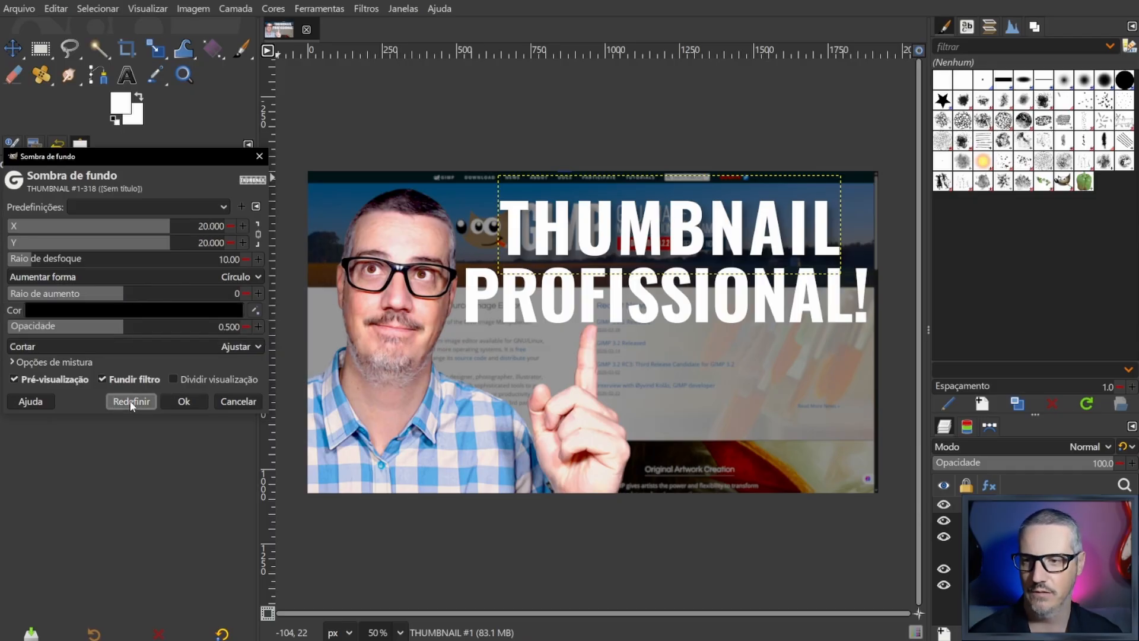
pyautogui.click(170, 207)
pyautogui.press('Escape')
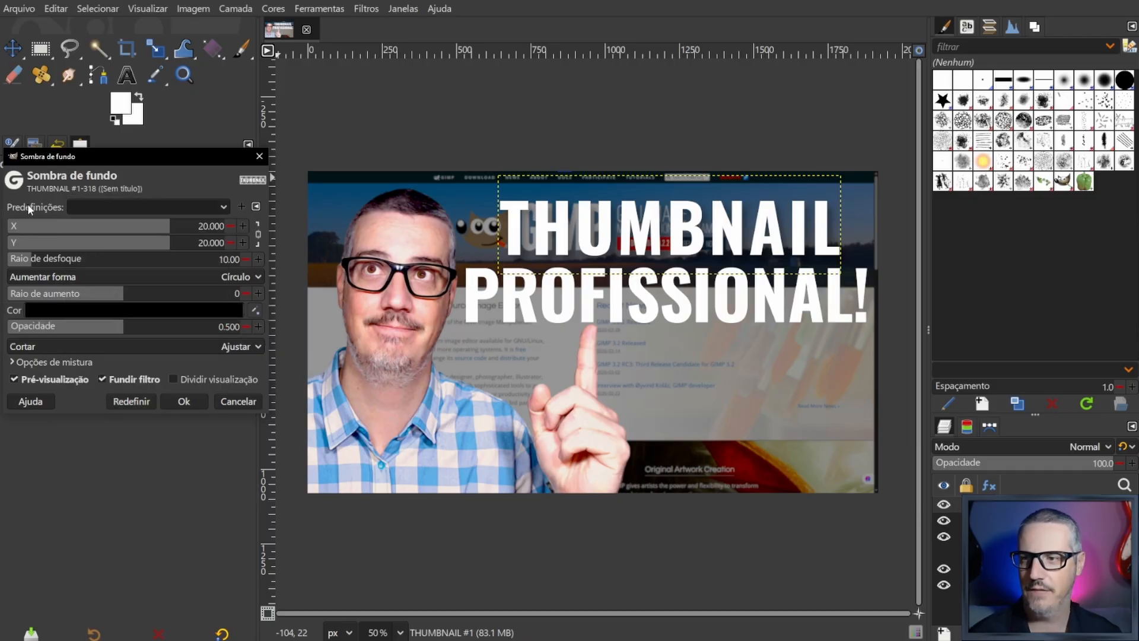
pyautogui.click(147, 208)
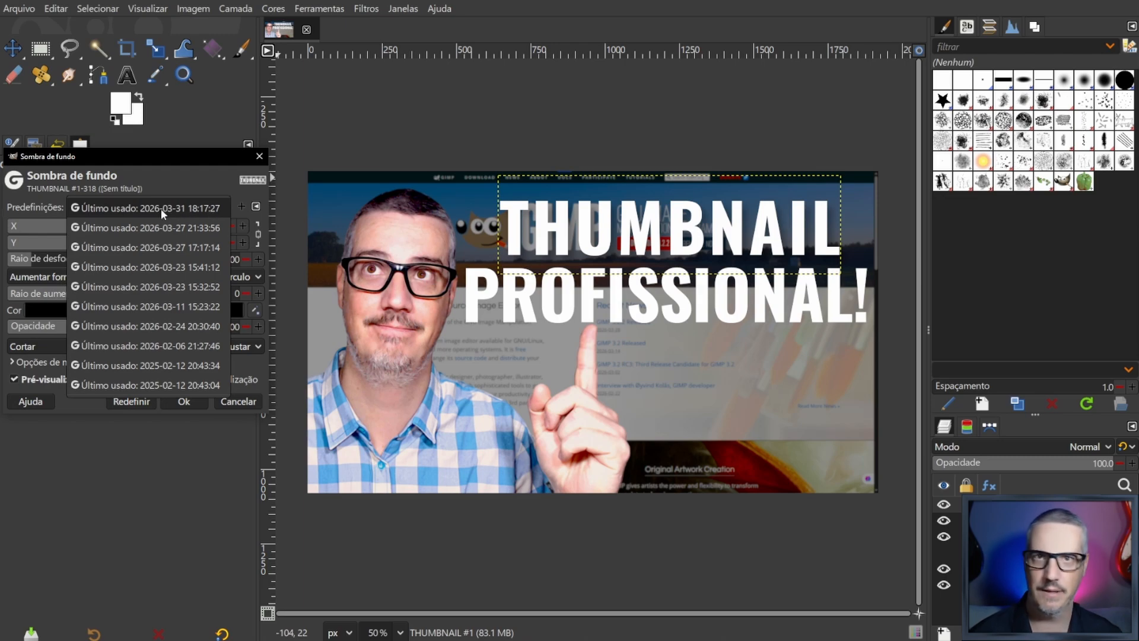
pyautogui.click(162, 209)
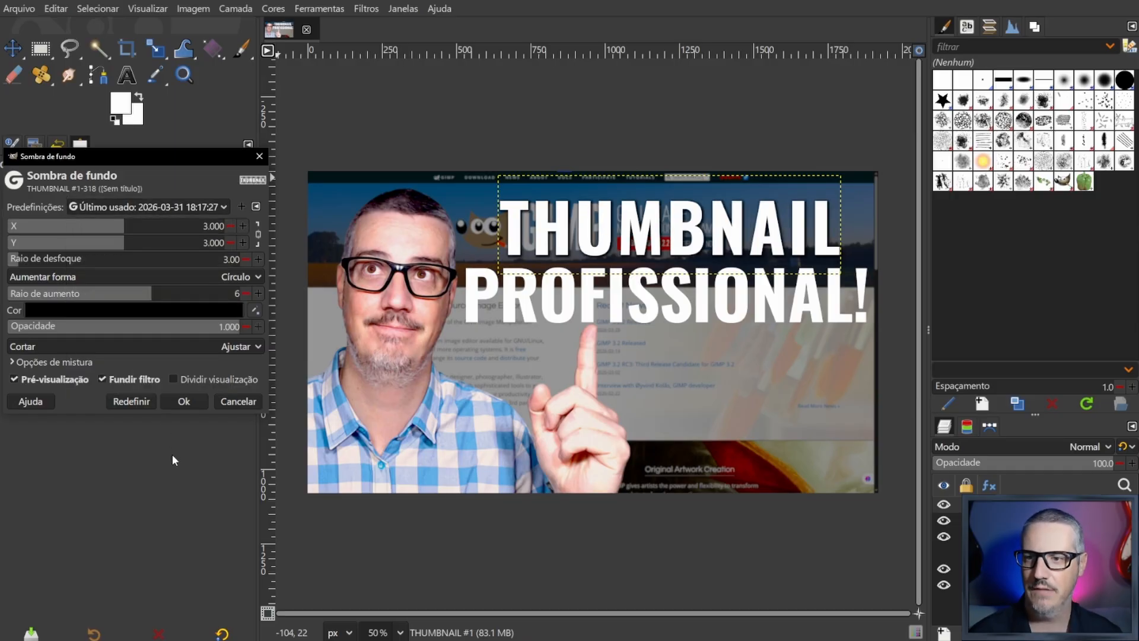
pyautogui.moveTo(163, 152); pyautogui.dragTo(621, 114)
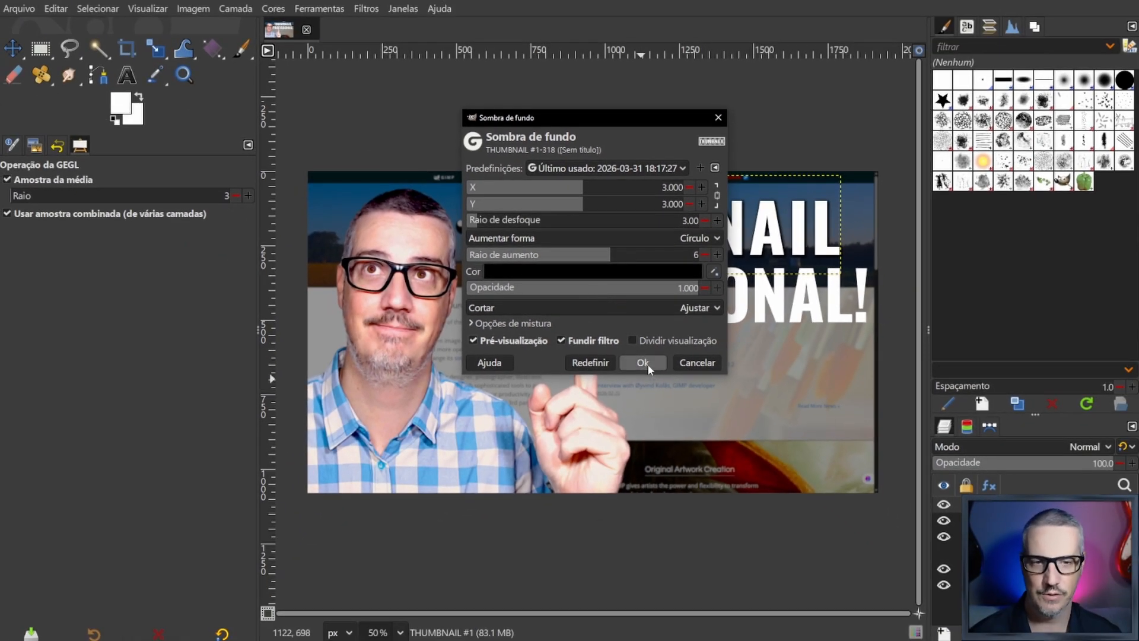
pyautogui.click(643, 364)
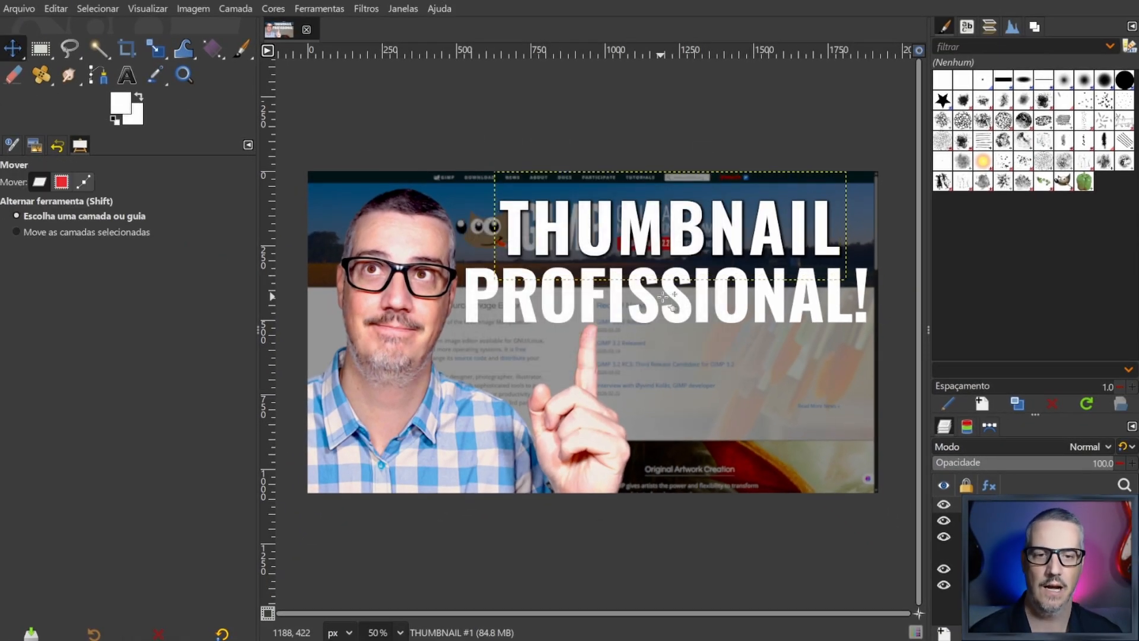
pyautogui.press('alt')
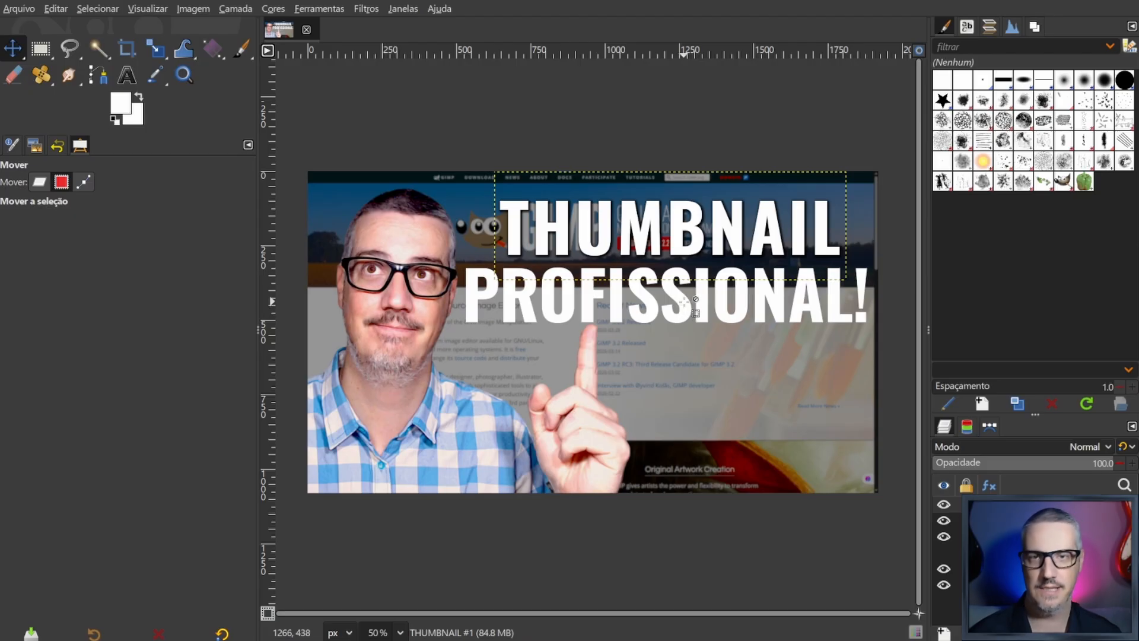
# - Select the PROFISSIONAL! layer and repeat the last Sombra de fundo drop shadow on it
pyautogui.click(694, 303)
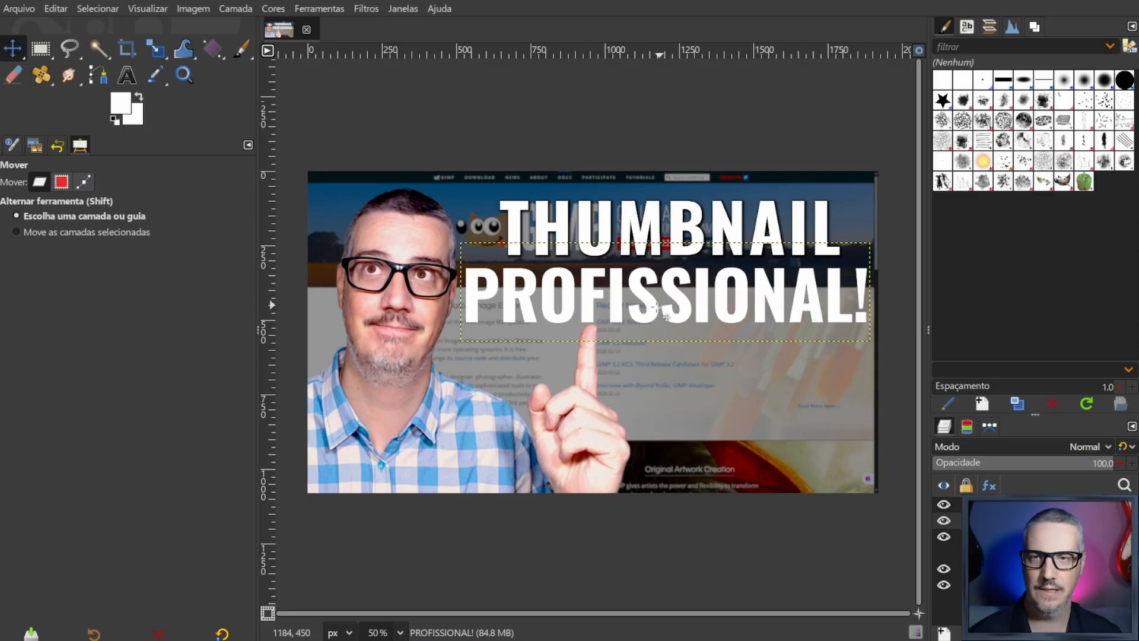
pyautogui.click(365, 9)
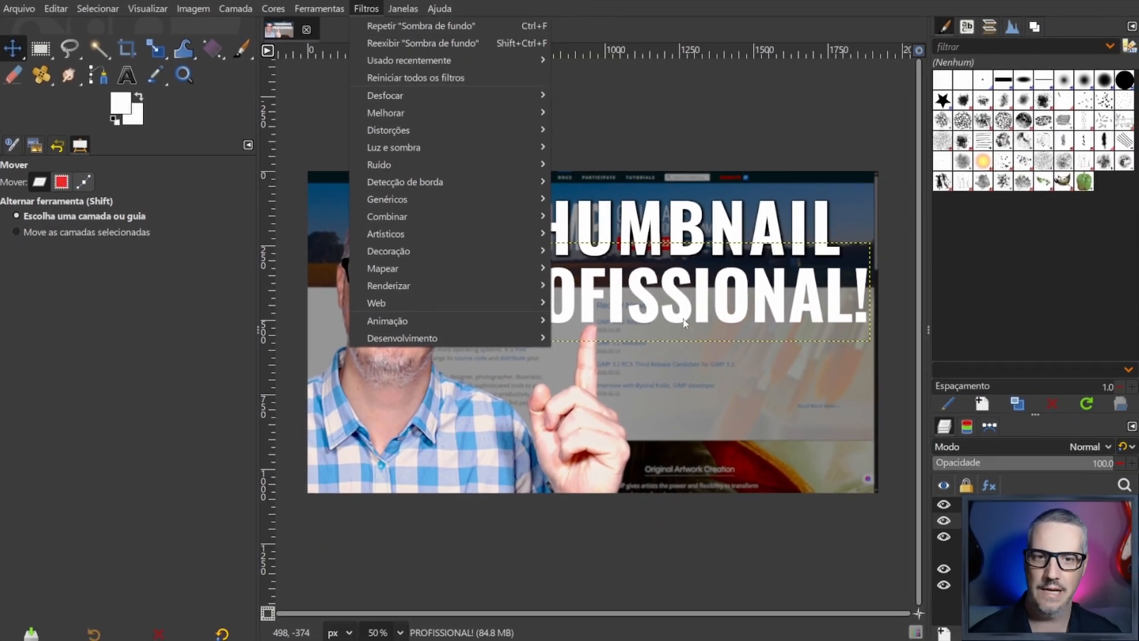
pyautogui.click(681, 307)
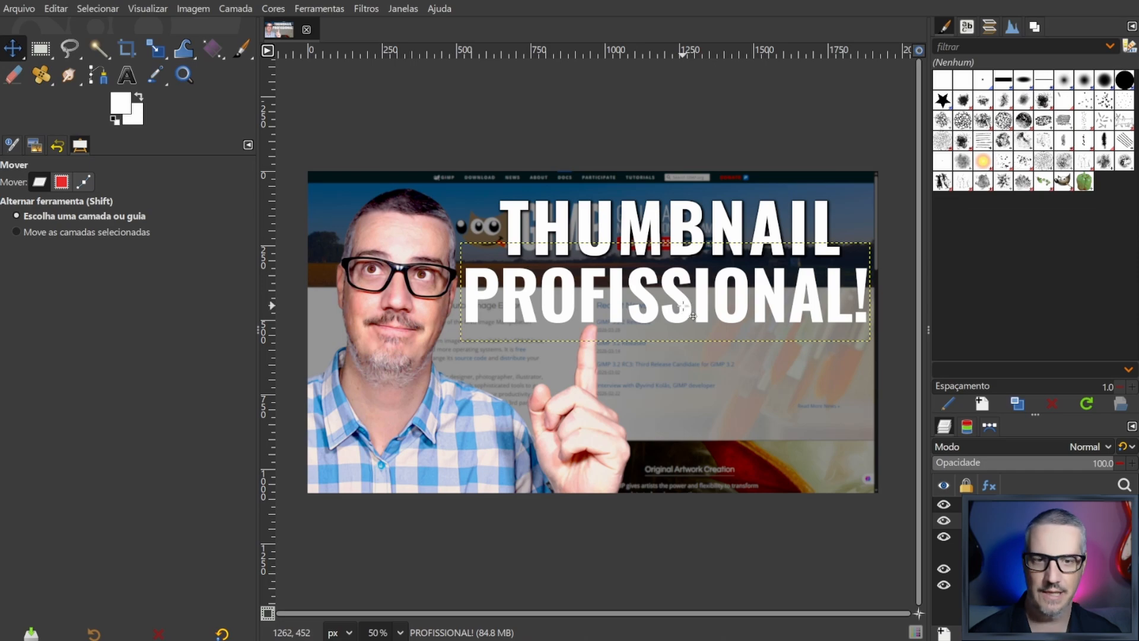
pyautogui.press('ctrl')
pyautogui.hotkey('ctrl', 'f')
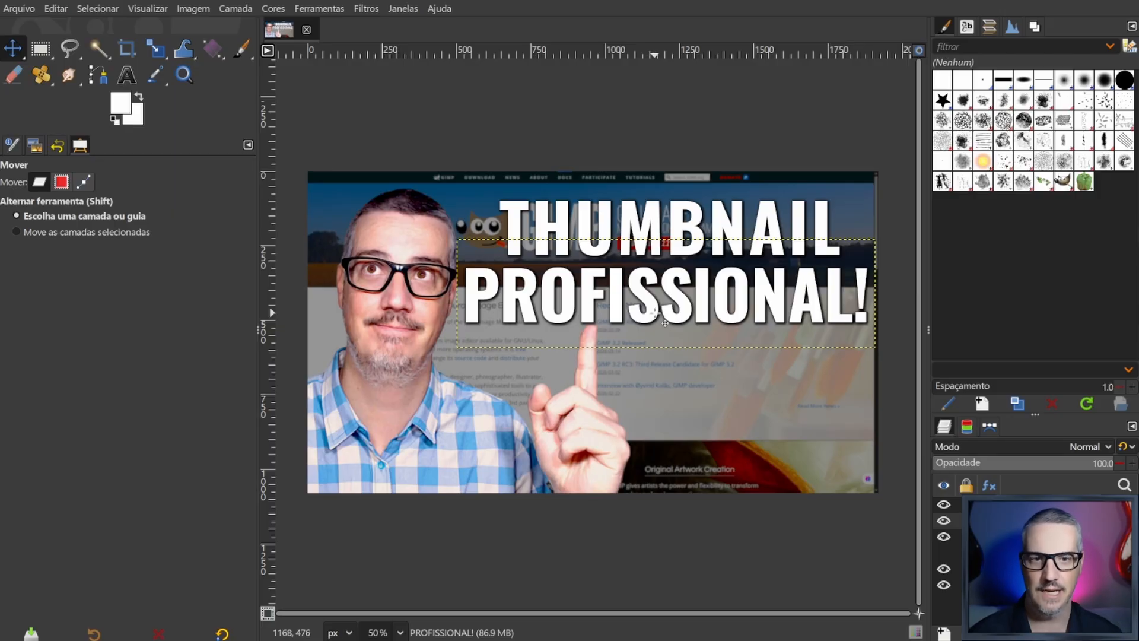
pyautogui.rightClick(676, 295)
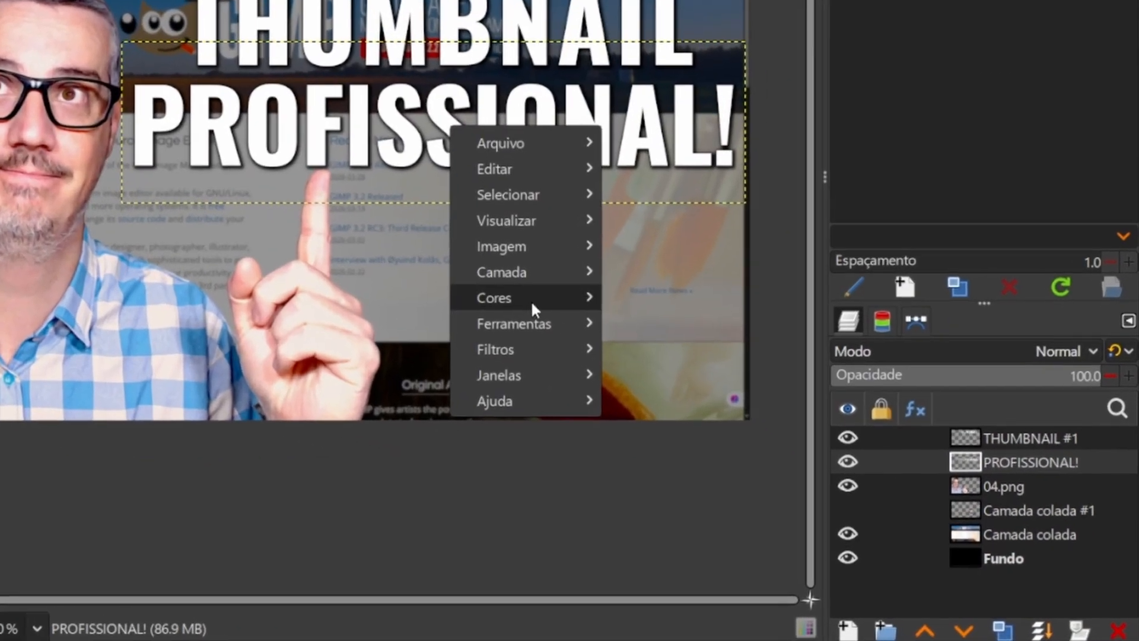
pyautogui.moveTo(533, 344)
pyautogui.moveTo(688, 313)
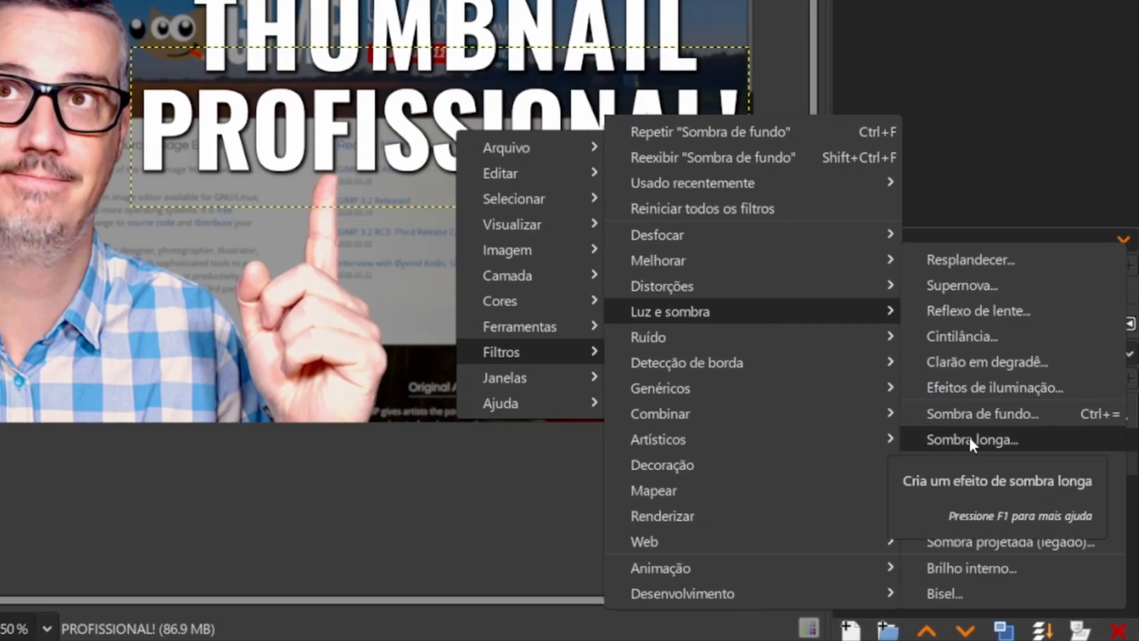
pyautogui.click(969, 436)
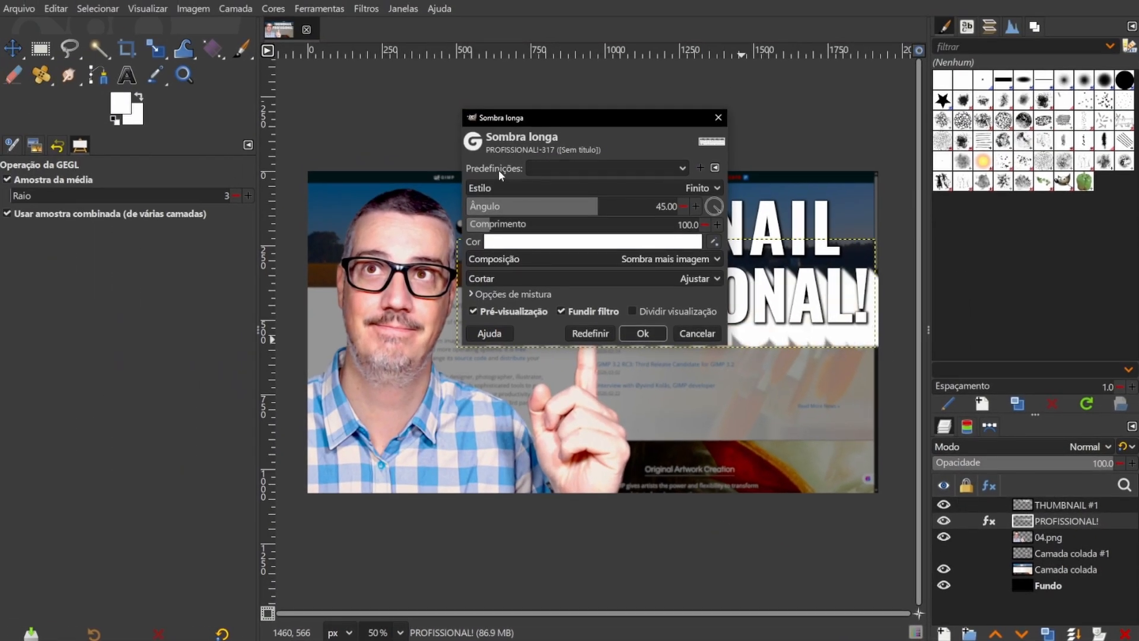
pyautogui.click(594, 168)
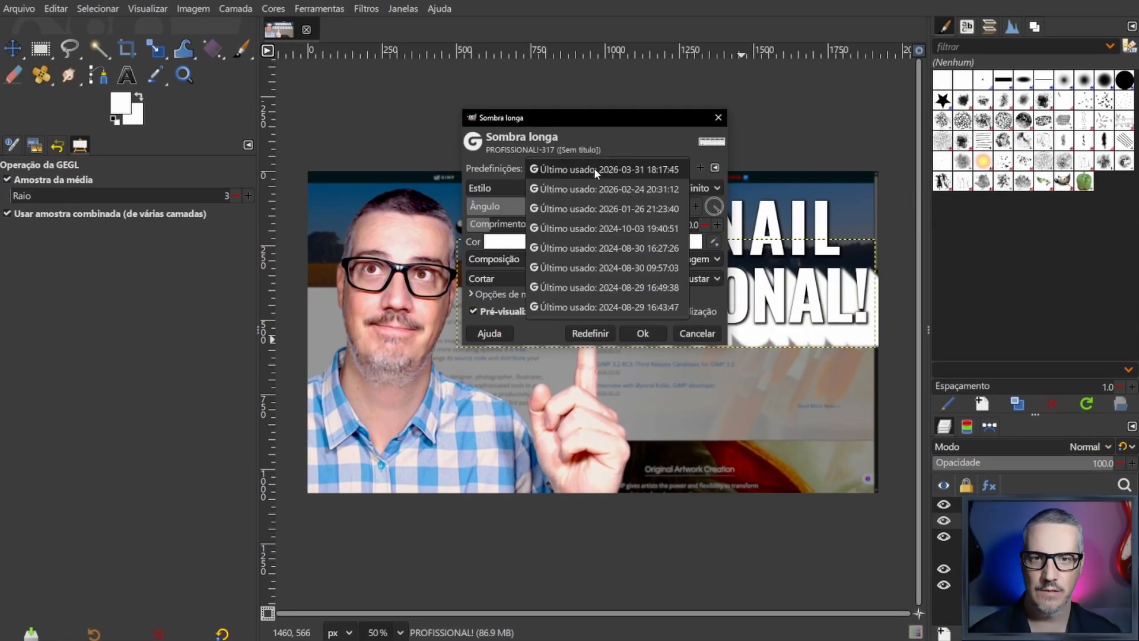
pyautogui.click(642, 169)
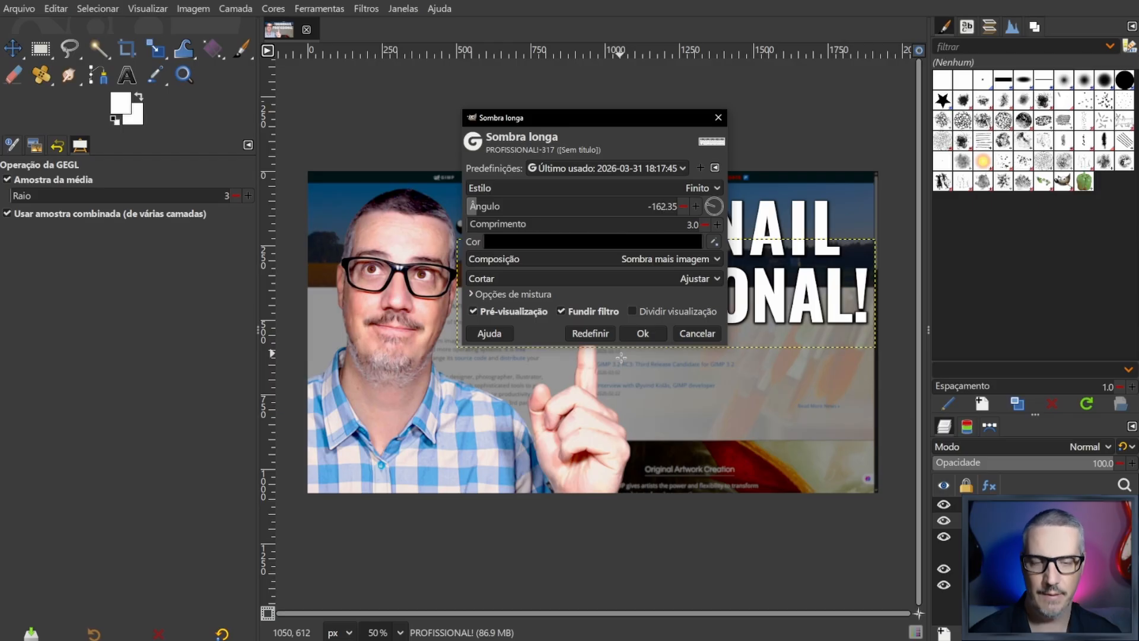
pyautogui.click(643, 333)
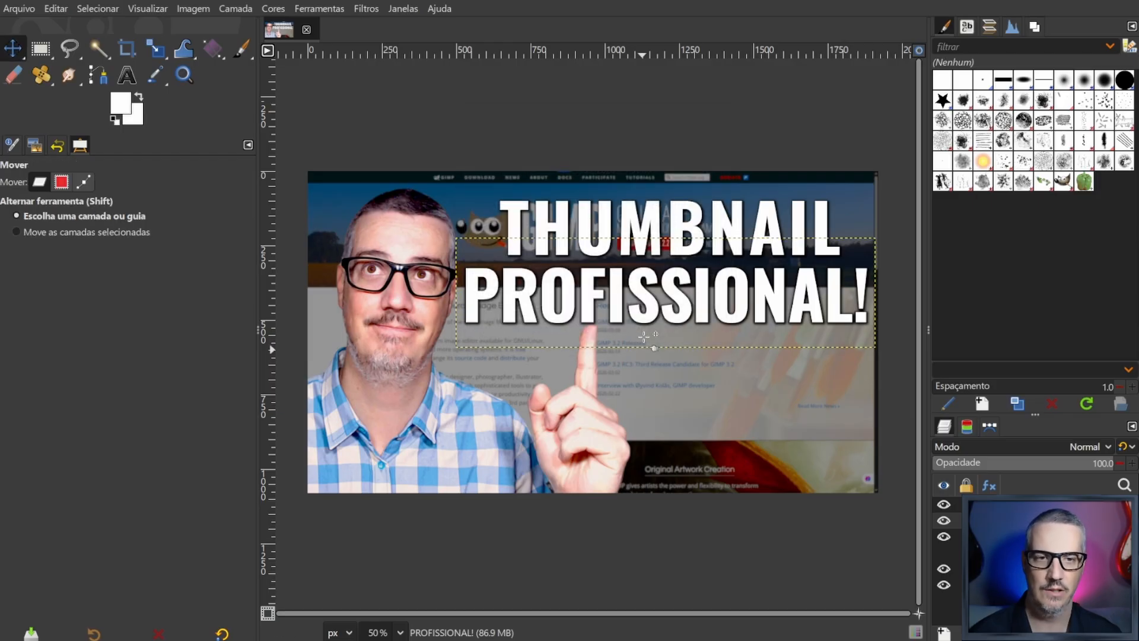
pyautogui.click(699, 217)
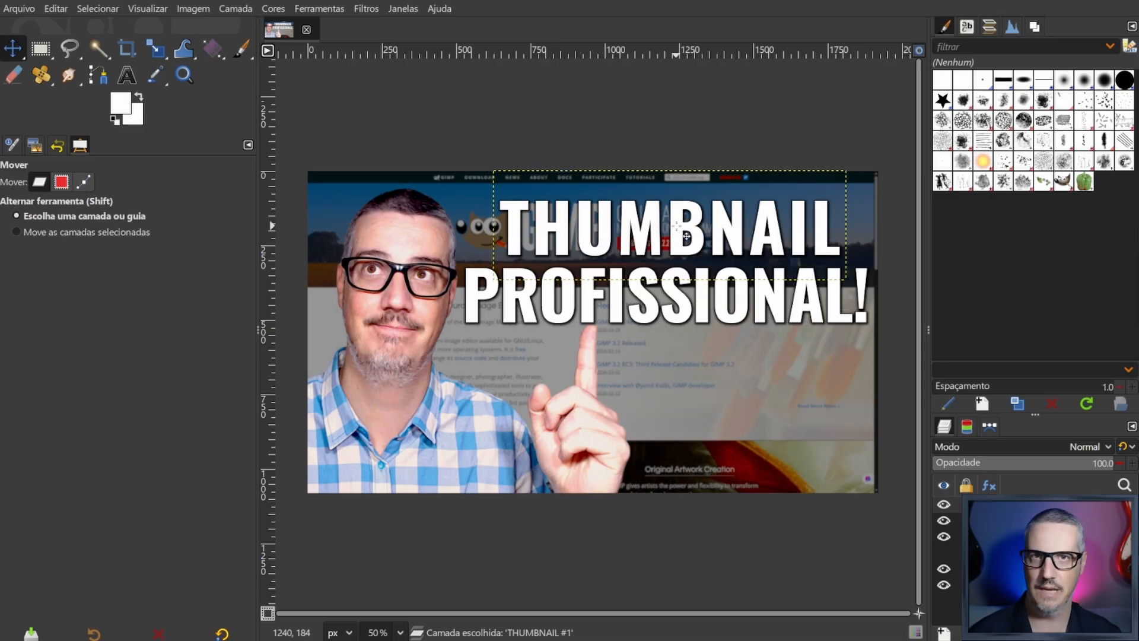
pyautogui.rightClick(682, 233)
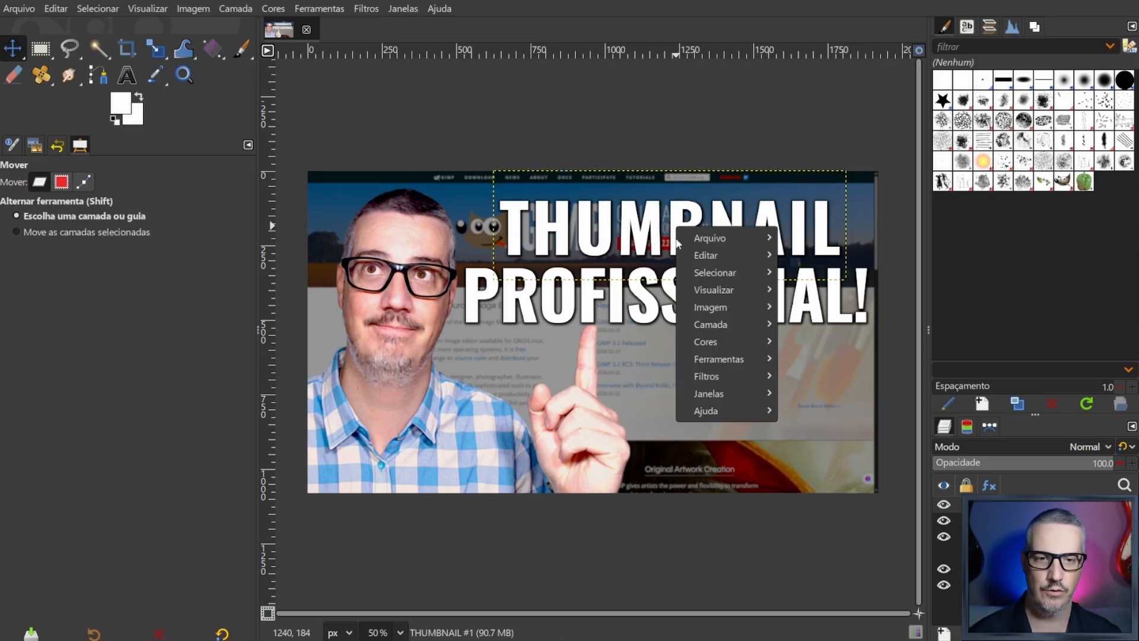
pyautogui.moveTo(719, 372)
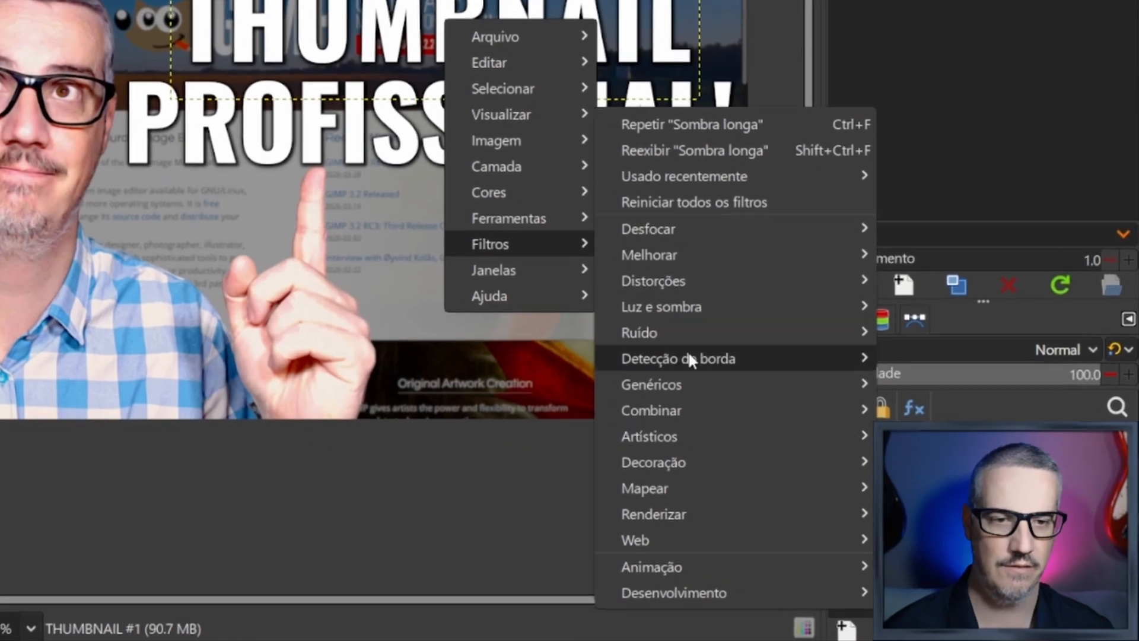
pyautogui.moveTo(843, 424)
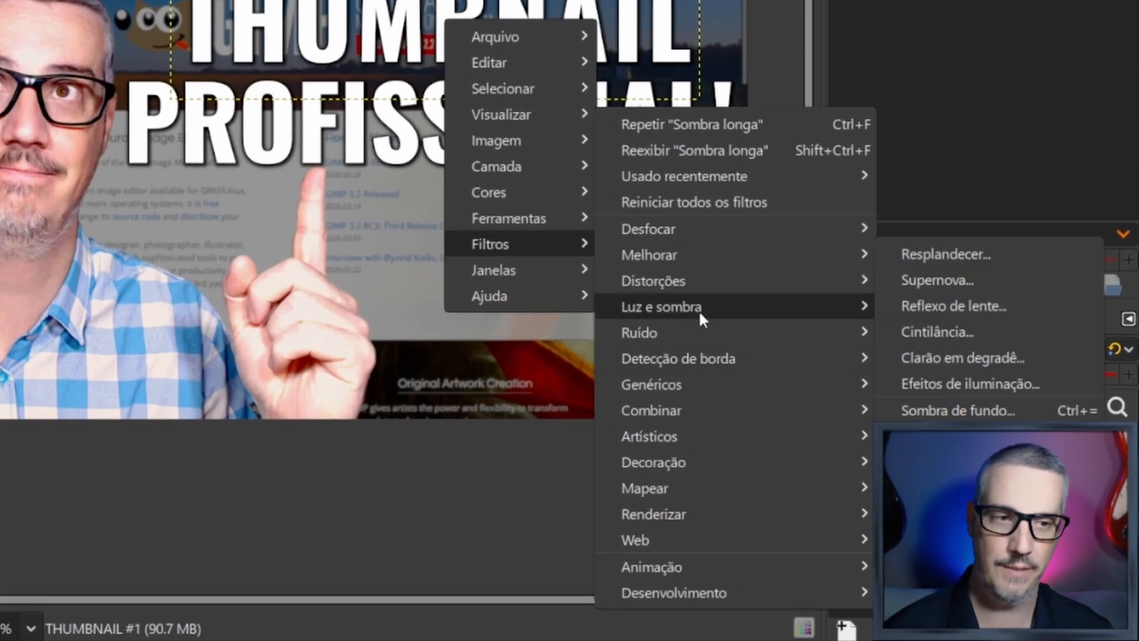
pyautogui.click(962, 257)
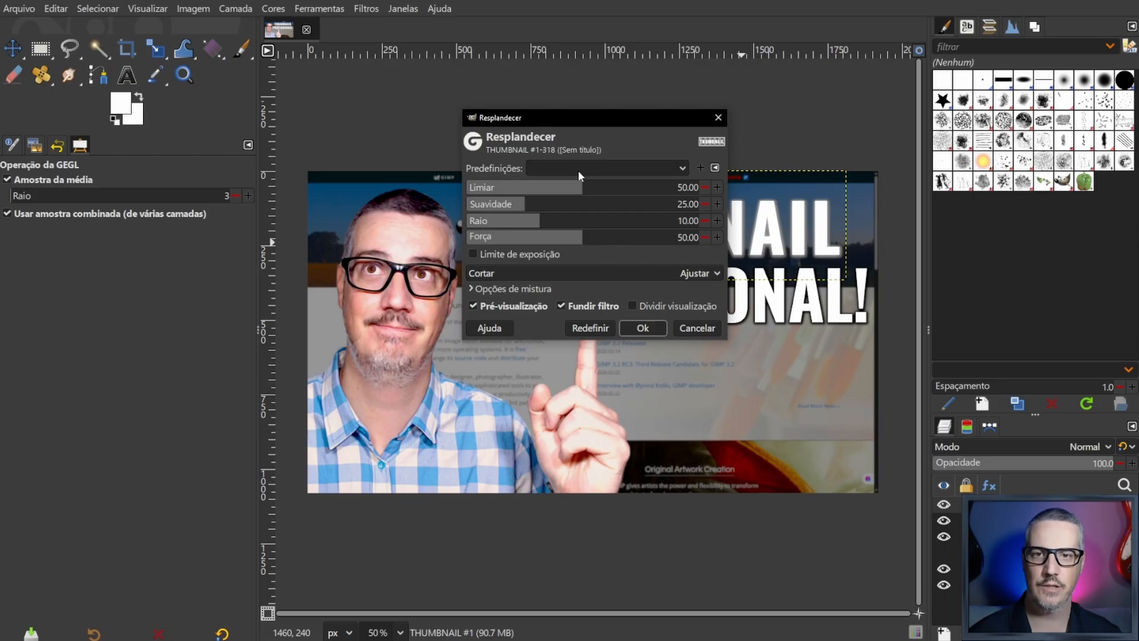
pyautogui.click(618, 171)
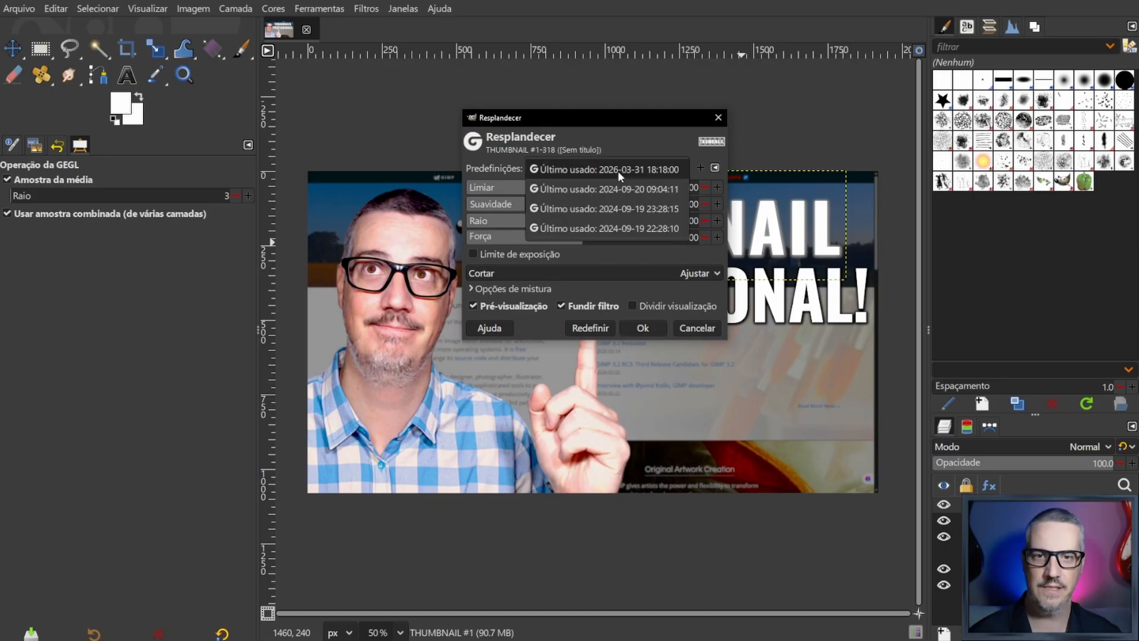
pyautogui.click(656, 169)
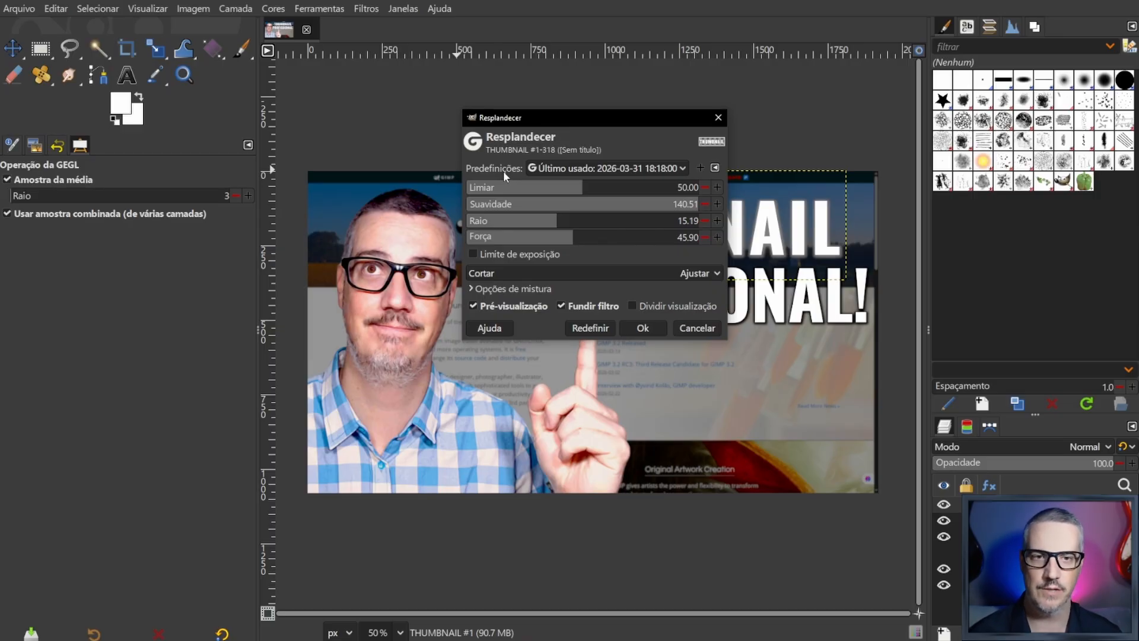
pyautogui.click(643, 328)
# - Select the PROFISSIONAL! layer and repeat the Resplandecer glow on it
pyautogui.press('m')
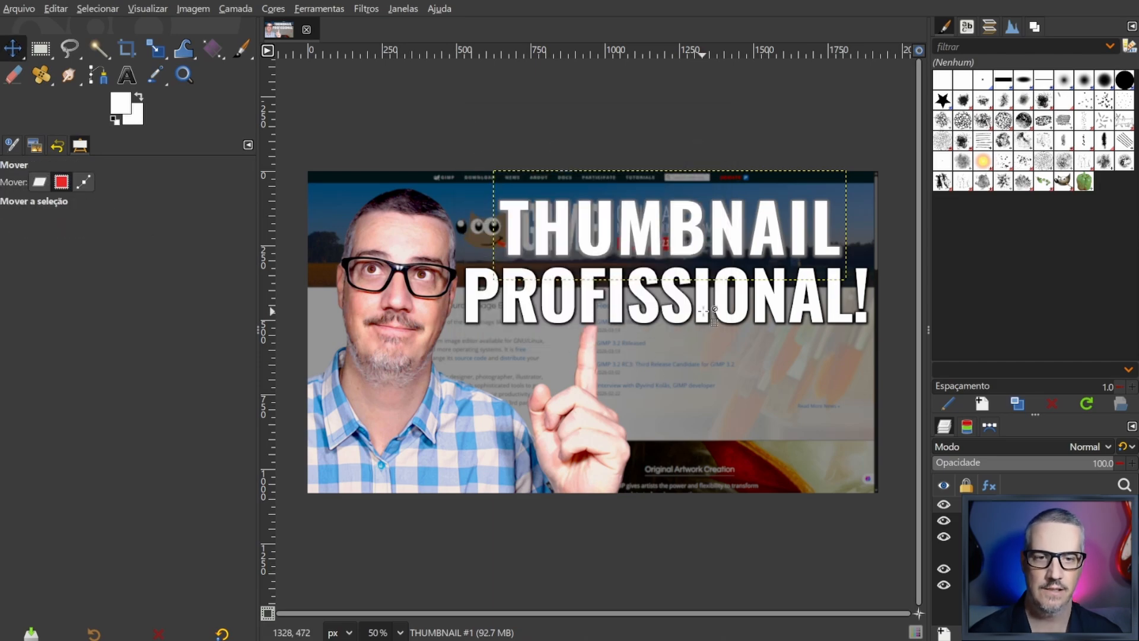
pyautogui.click(703, 307)
pyautogui.hotkey('ctrl', 'f')
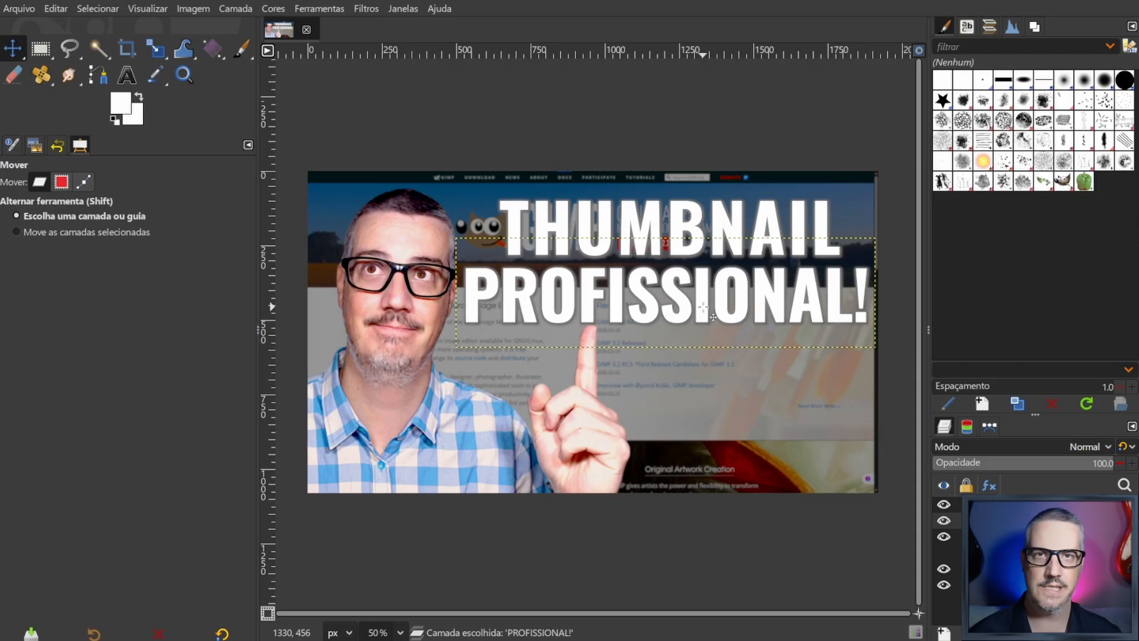
pyautogui.rightClick(704, 307)
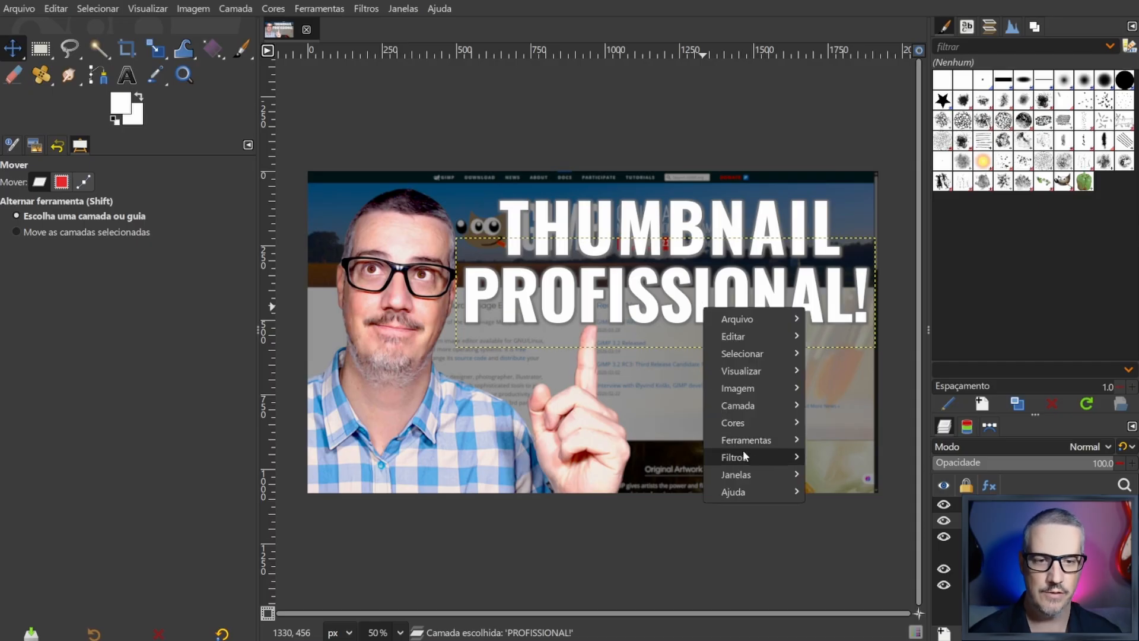
pyautogui.moveTo(746, 457)
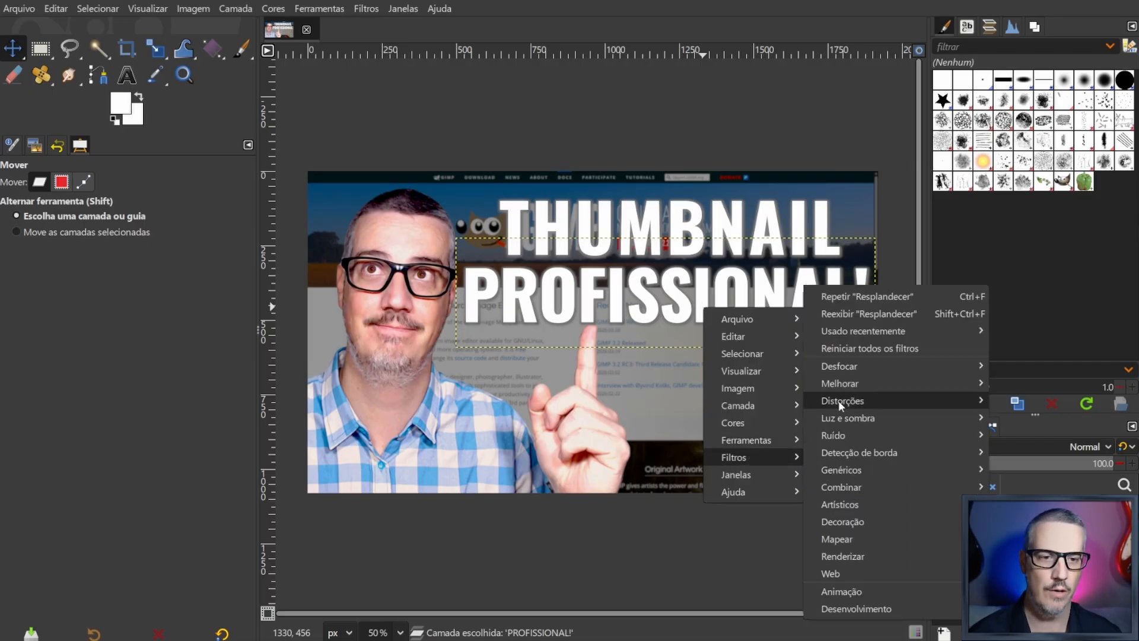
pyautogui.moveTo(859, 386)
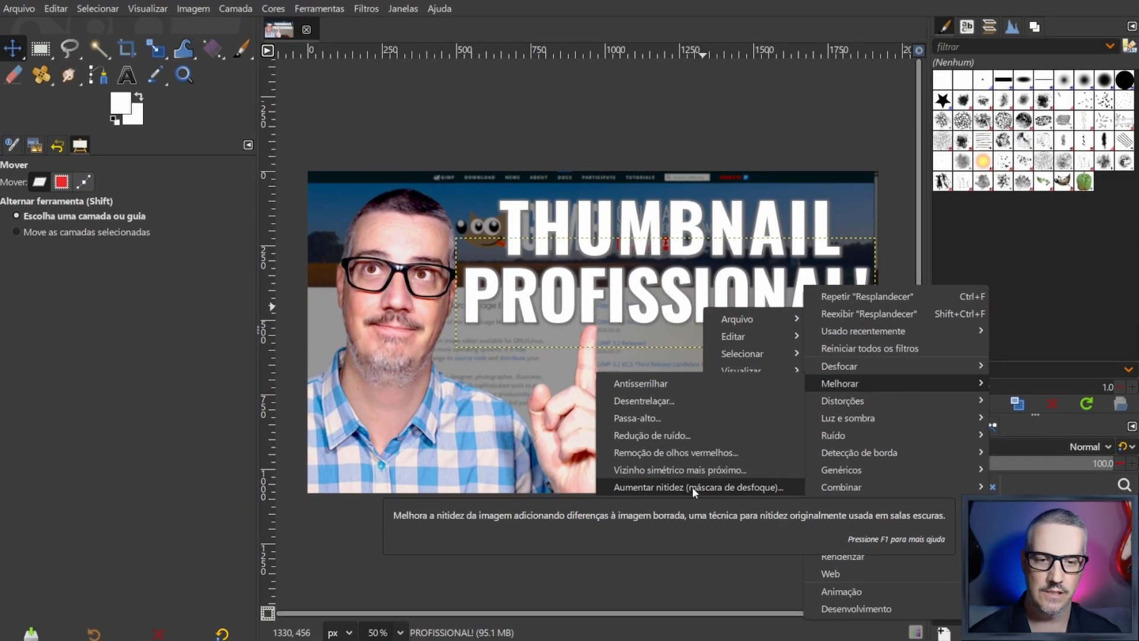
pyautogui.click(739, 571)
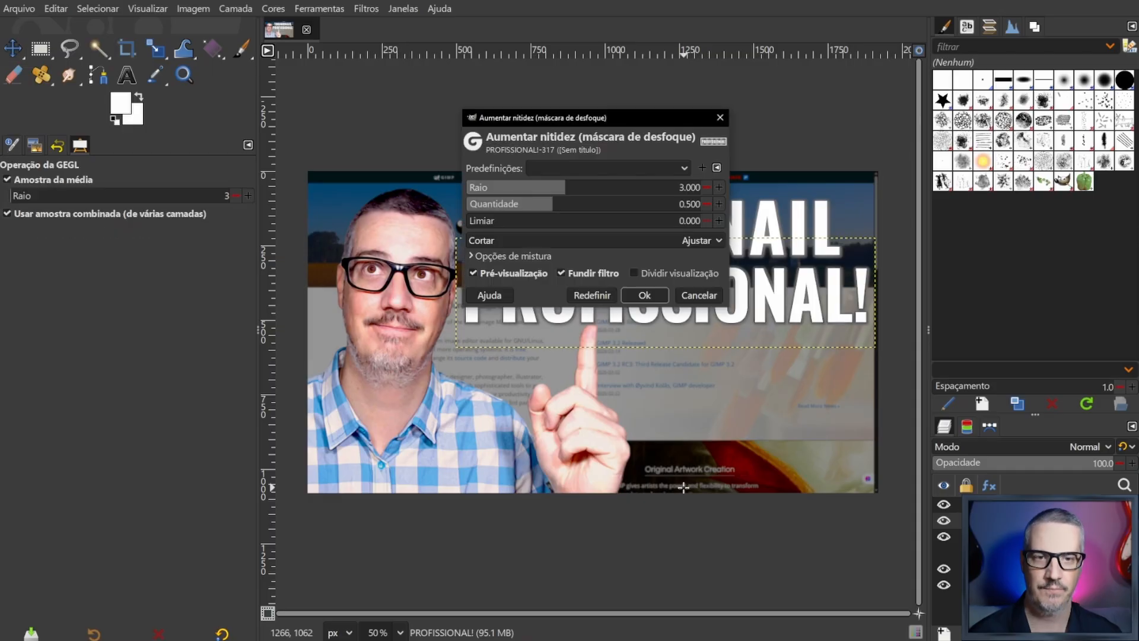
pyautogui.click(577, 167)
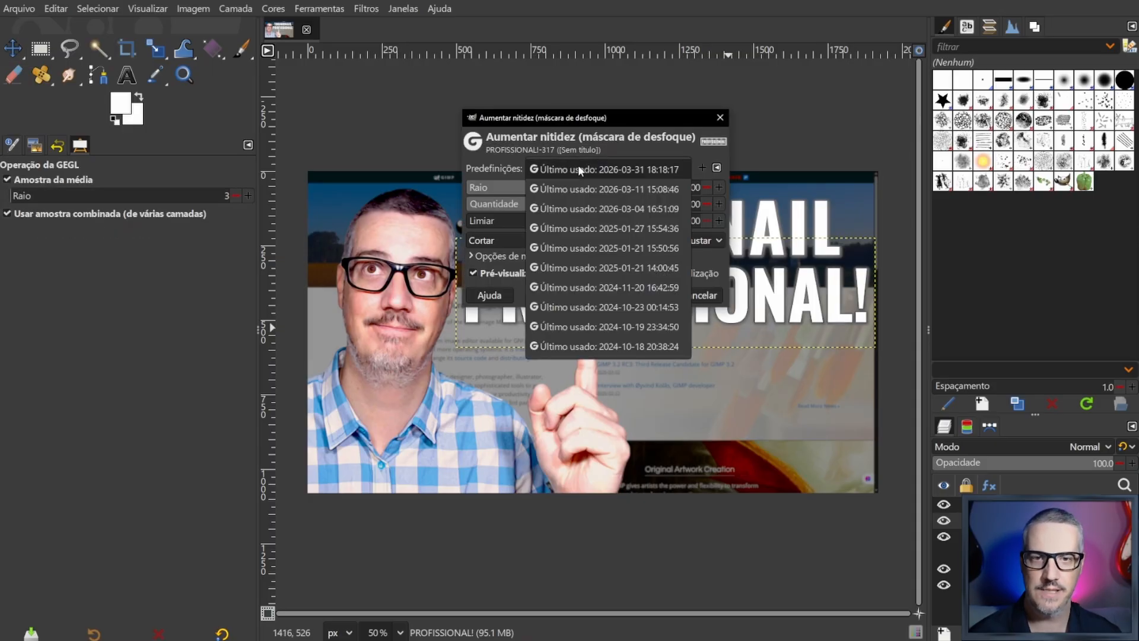
pyautogui.click(650, 171)
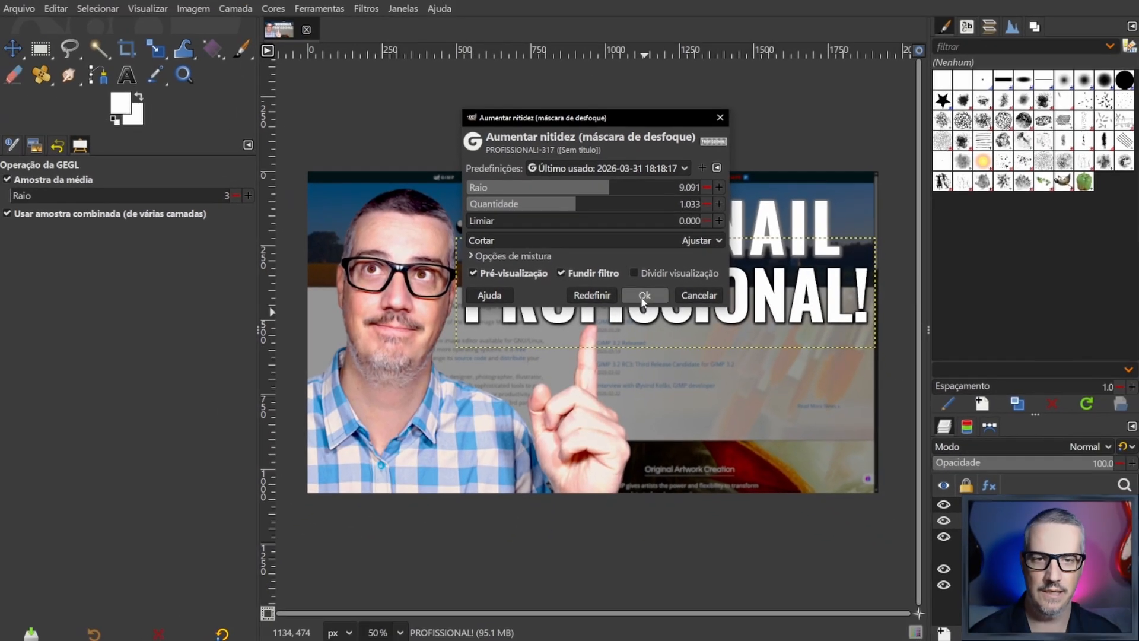
pyautogui.click(650, 297)
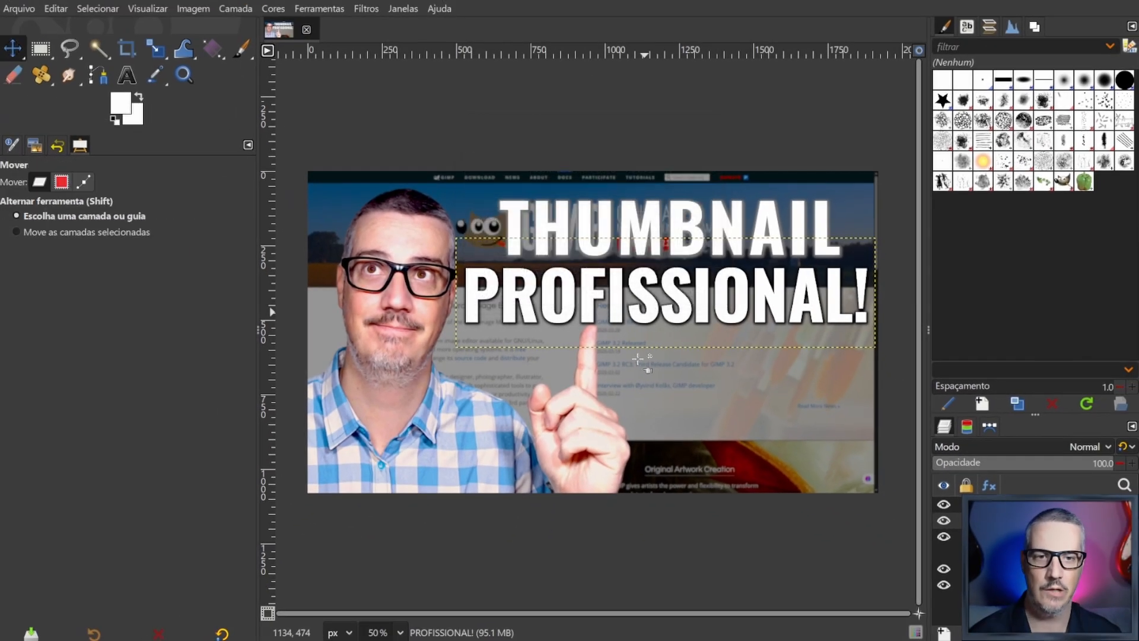
# - Select the THUMBNAIL #1 layer, repeat the Aumentar nitidez sharpening on it, and inspect the letter edges up close
pyautogui.click(697, 224)
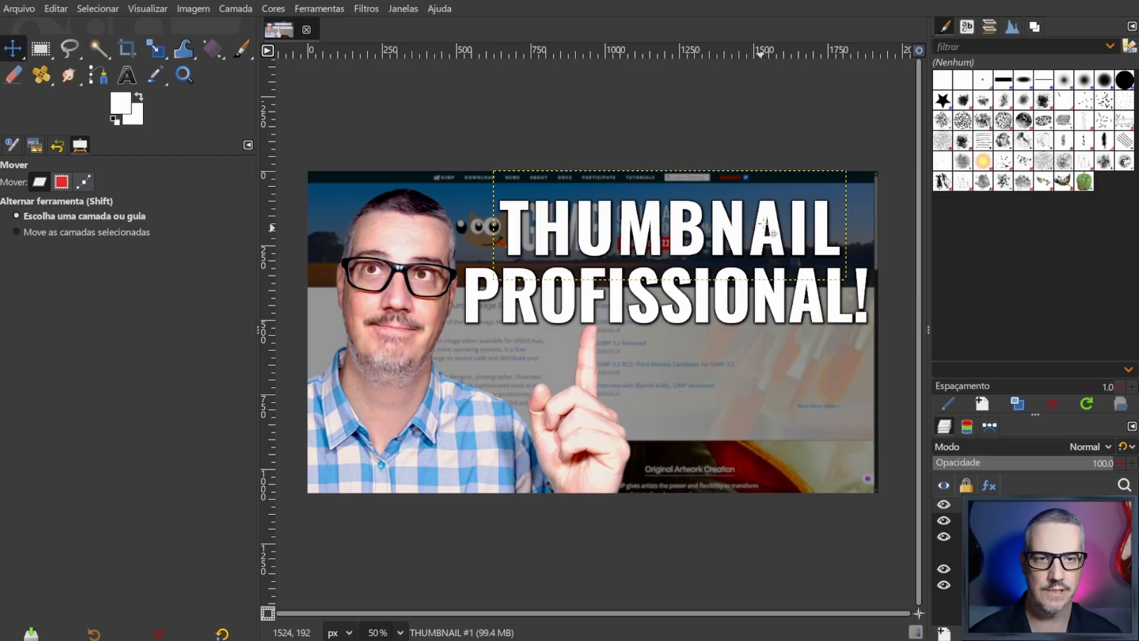
pyautogui.scroll(3, 770, 234)
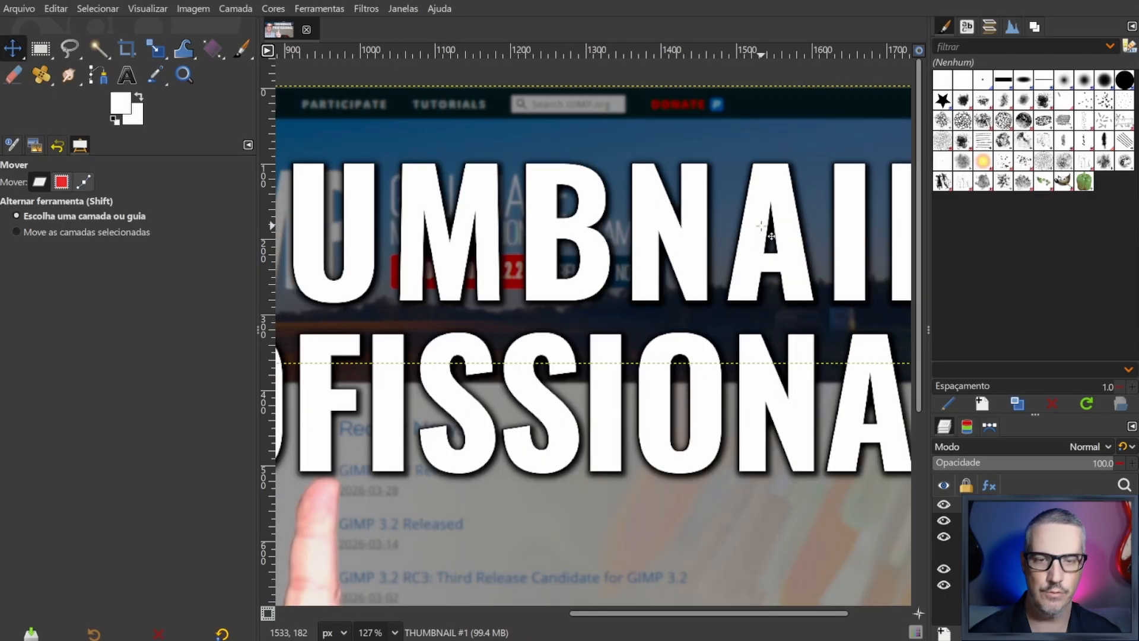
pyautogui.scroll(3, 771, 236)
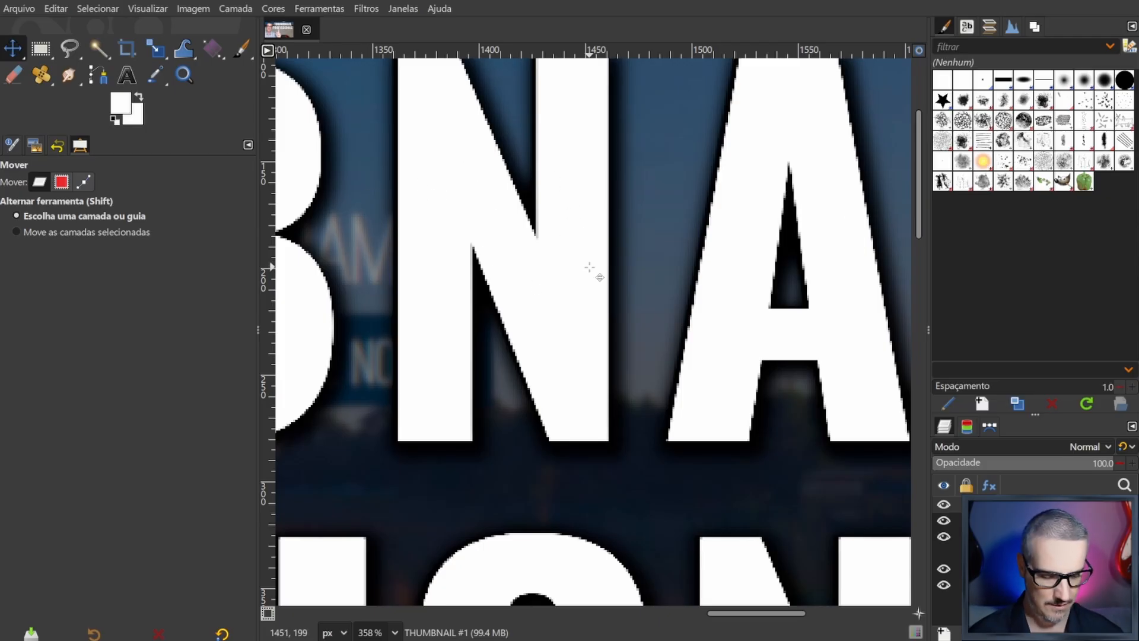
pyautogui.scroll(-6, 593, 270)
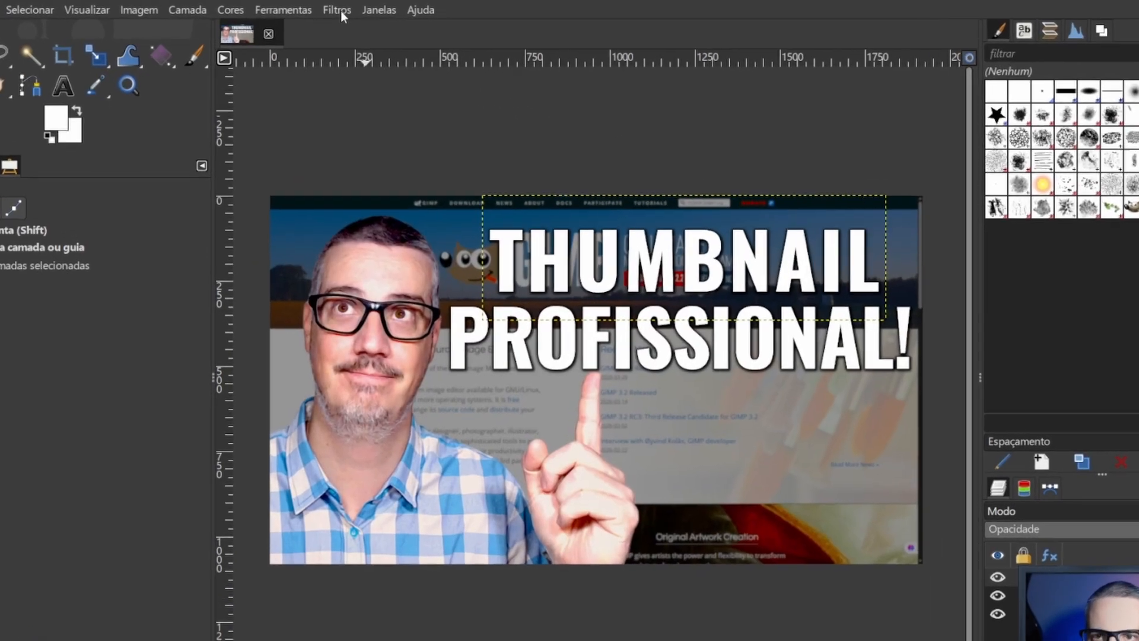
# - Apply a Gaussian blur (Desfoque gaussiano) with X and Y sizes of 1.50 to the THUMBNAIL #1 layer
pyautogui.click(368, 10)
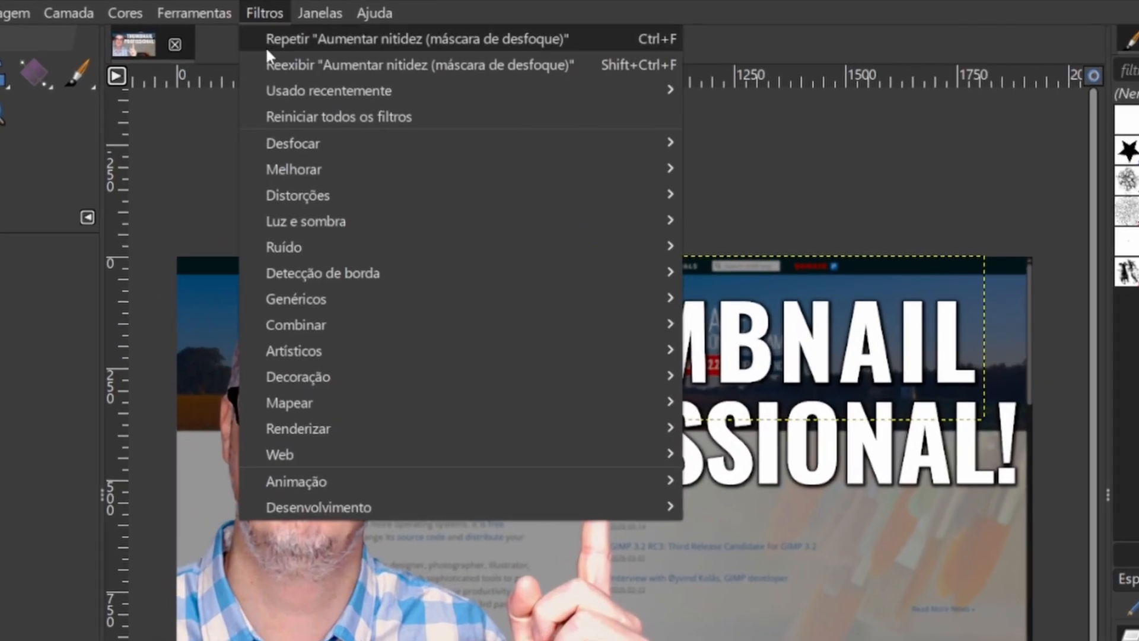
pyautogui.moveTo(289, 152)
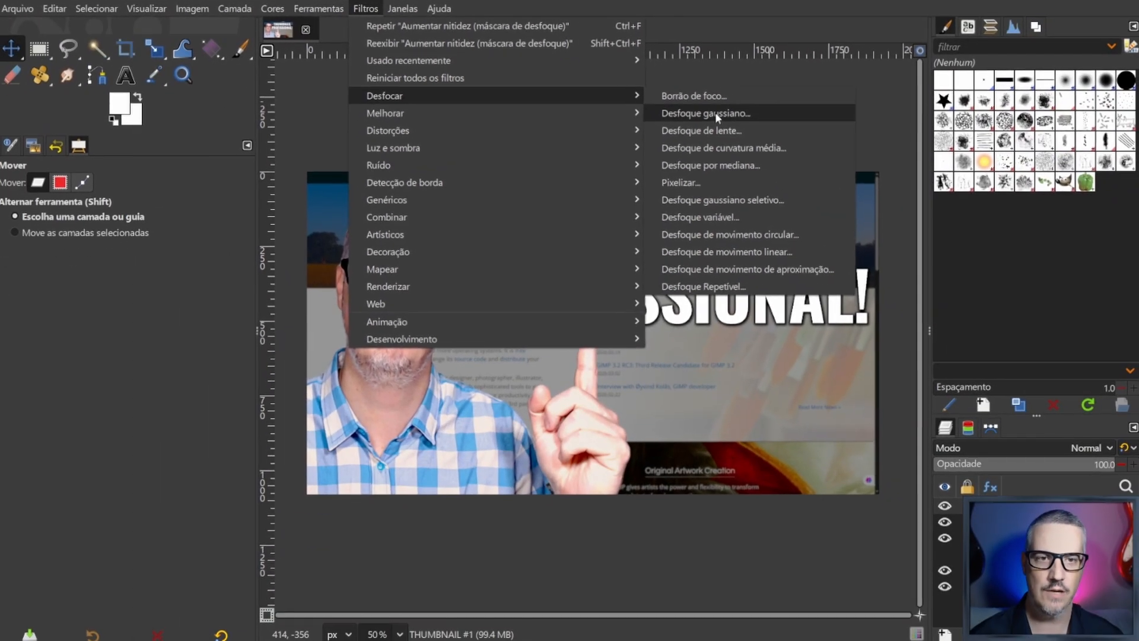
pyautogui.click(806, 170)
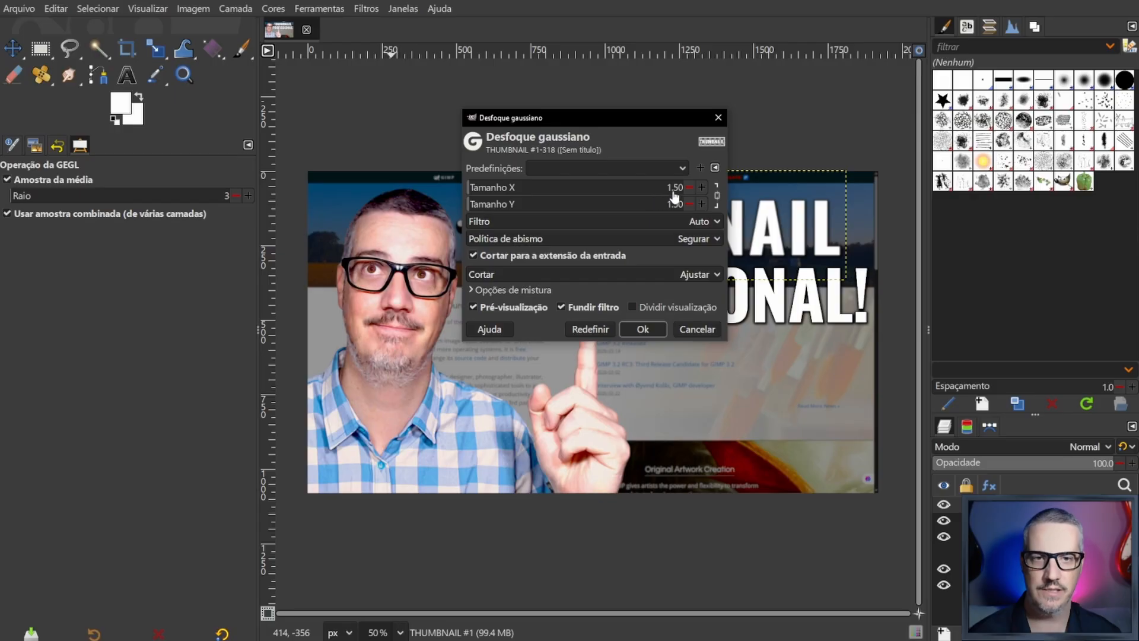
pyautogui.click(642, 329)
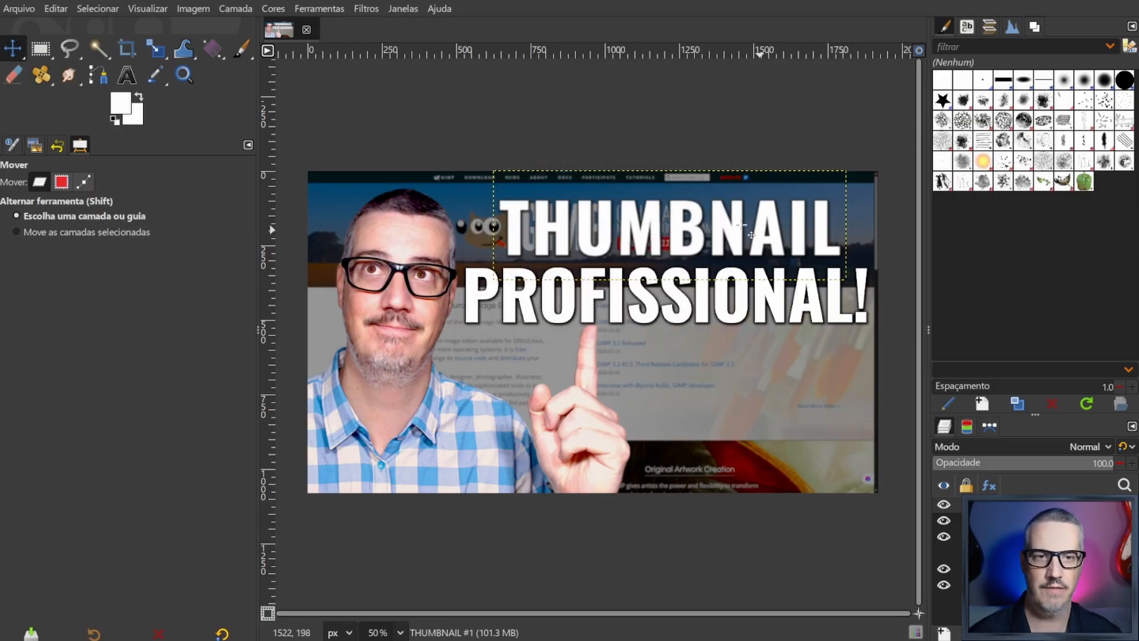
pyautogui.press('ctrl')
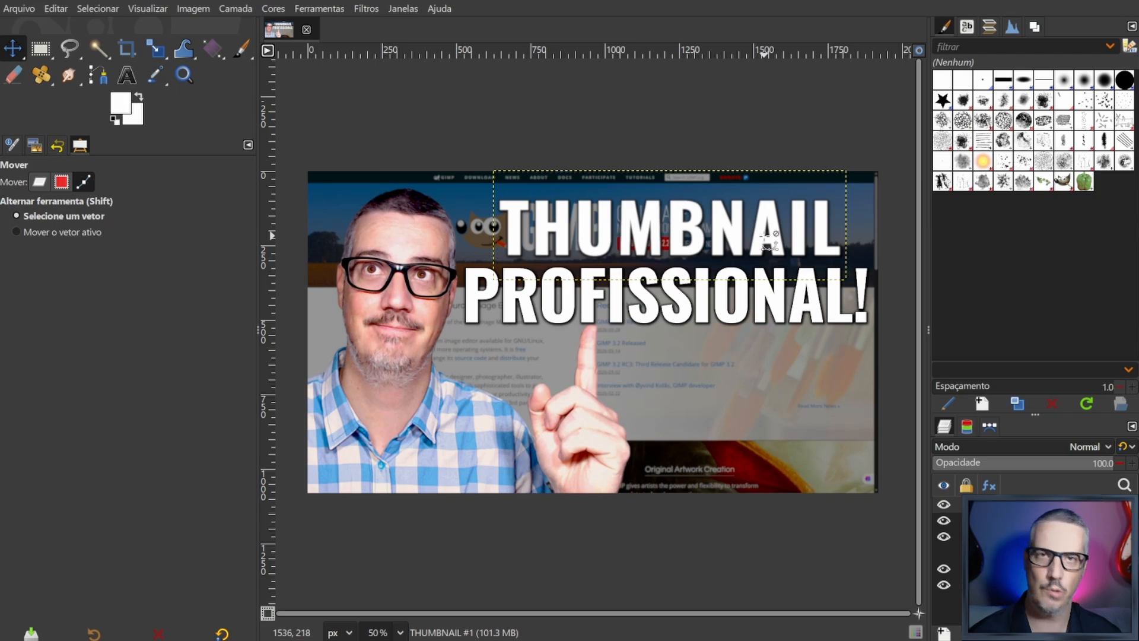
# - Inspect the blurred THUMBNAIL letter edges up close, and repeat the Desfoque gaussiano filter on the PROFISSIONAL! layer
pyautogui.scroll(5, 765, 239)
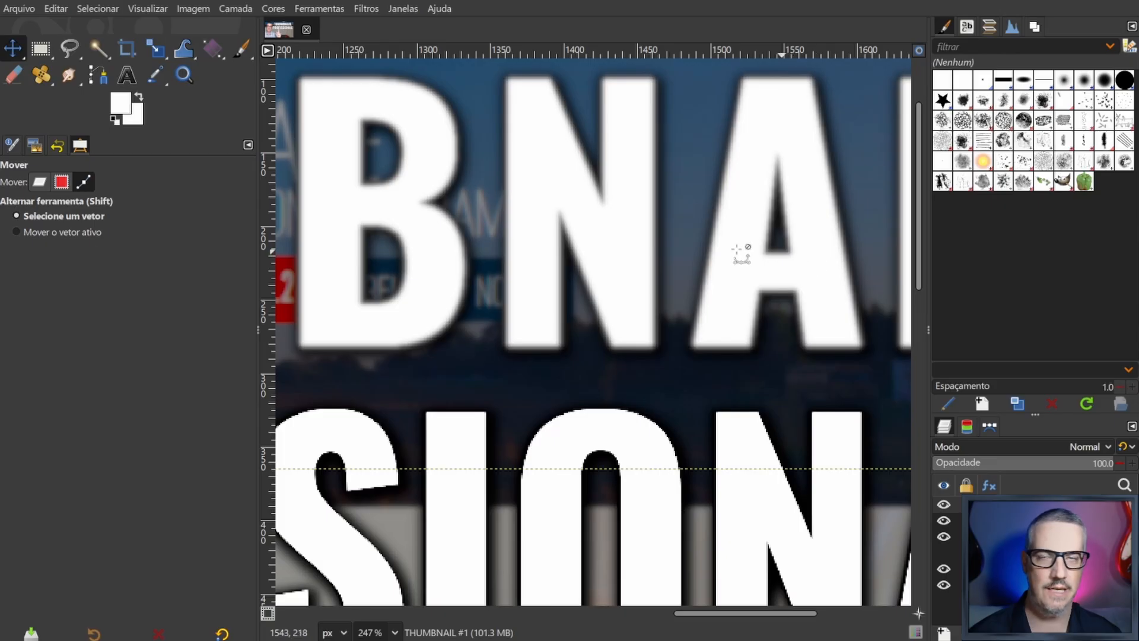
pyautogui.scroll(-5, 700, 223)
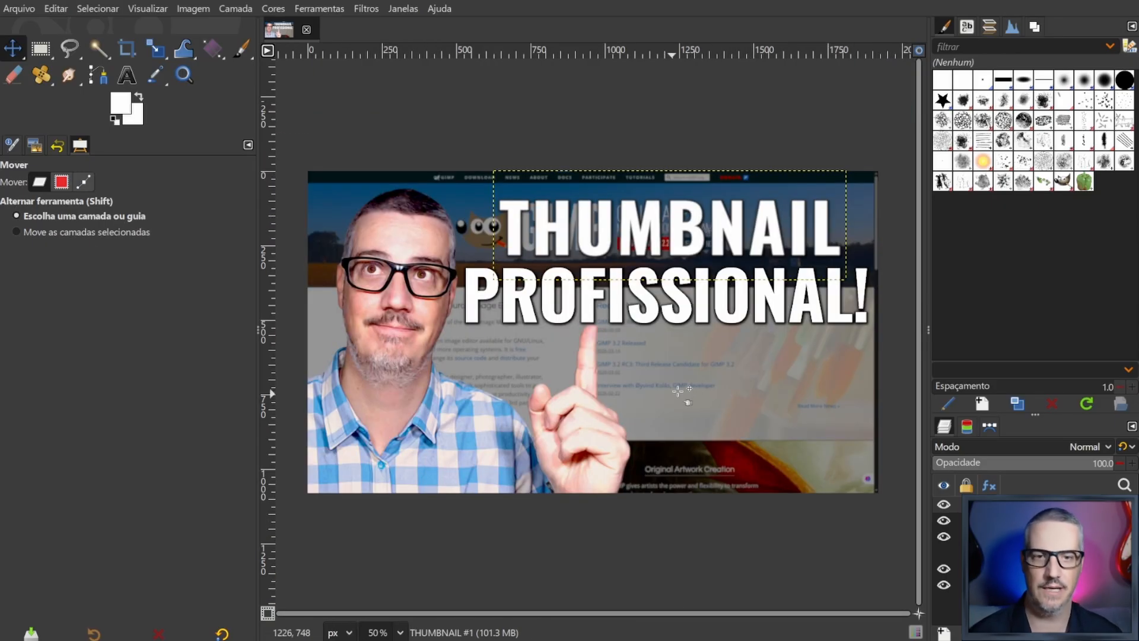
pyautogui.click(701, 302)
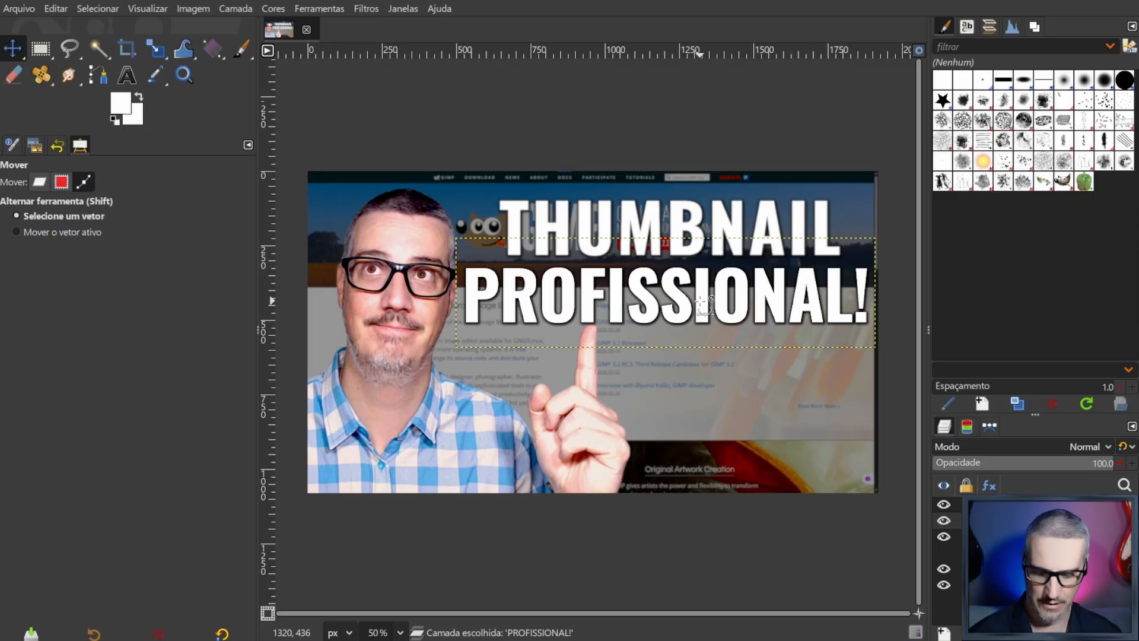
pyautogui.hotkey('ctrl', 'f')
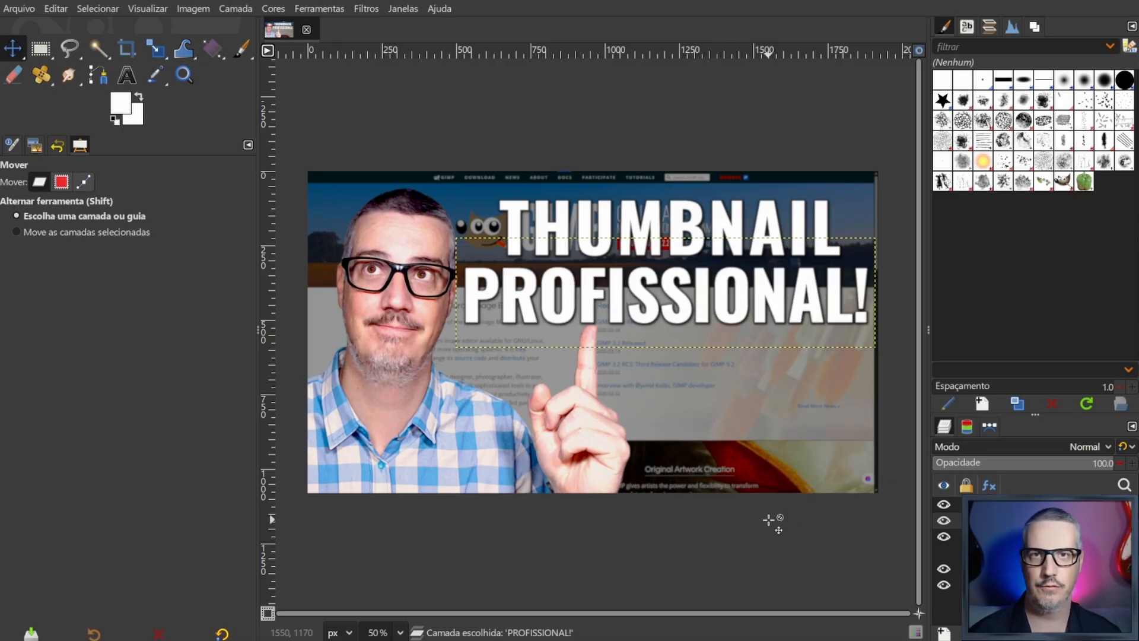
# - Compare the Rasterize Layers state in the undo history with the last Desfoque gaussiano state, and return to the Move tool's options
pyautogui.click(57, 146)
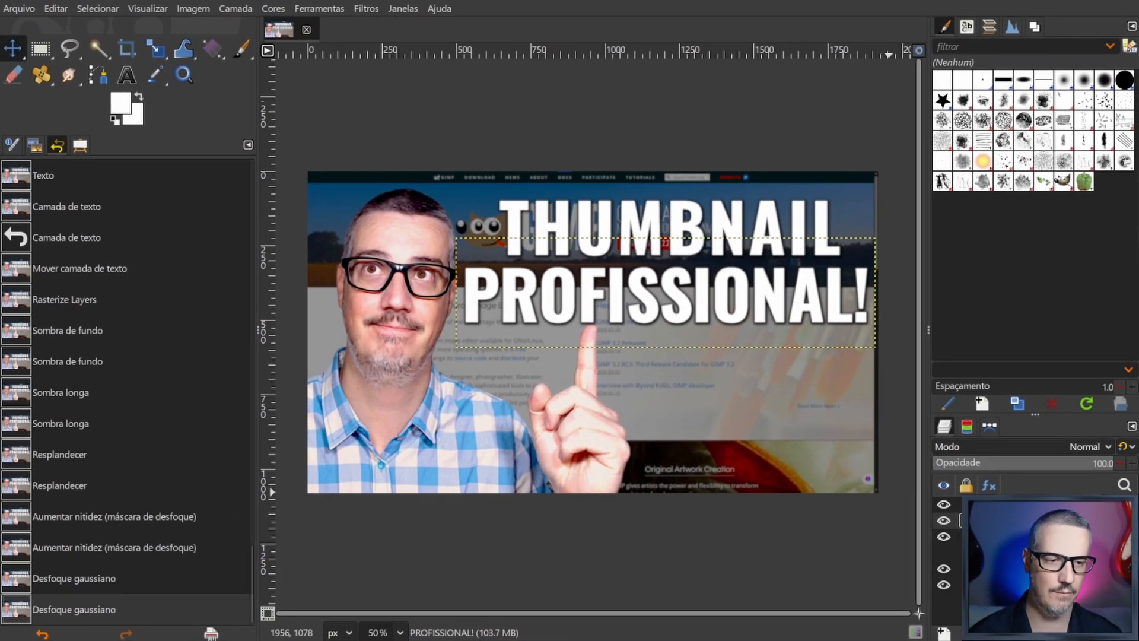
pyautogui.rightClick(1026, 518)
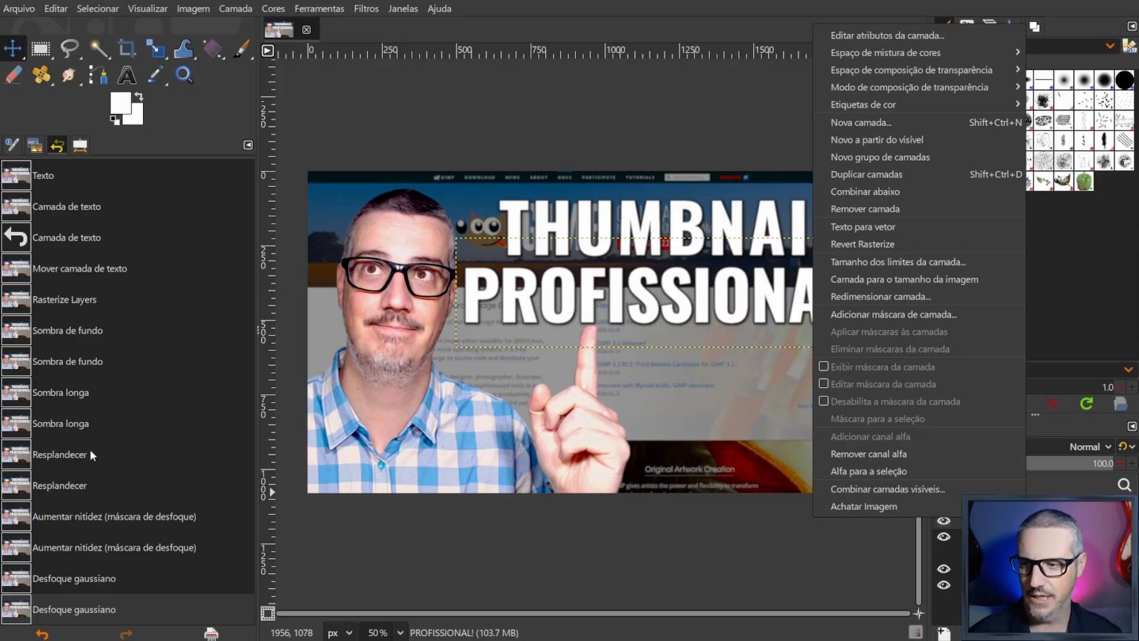
pyautogui.click(717, 112)
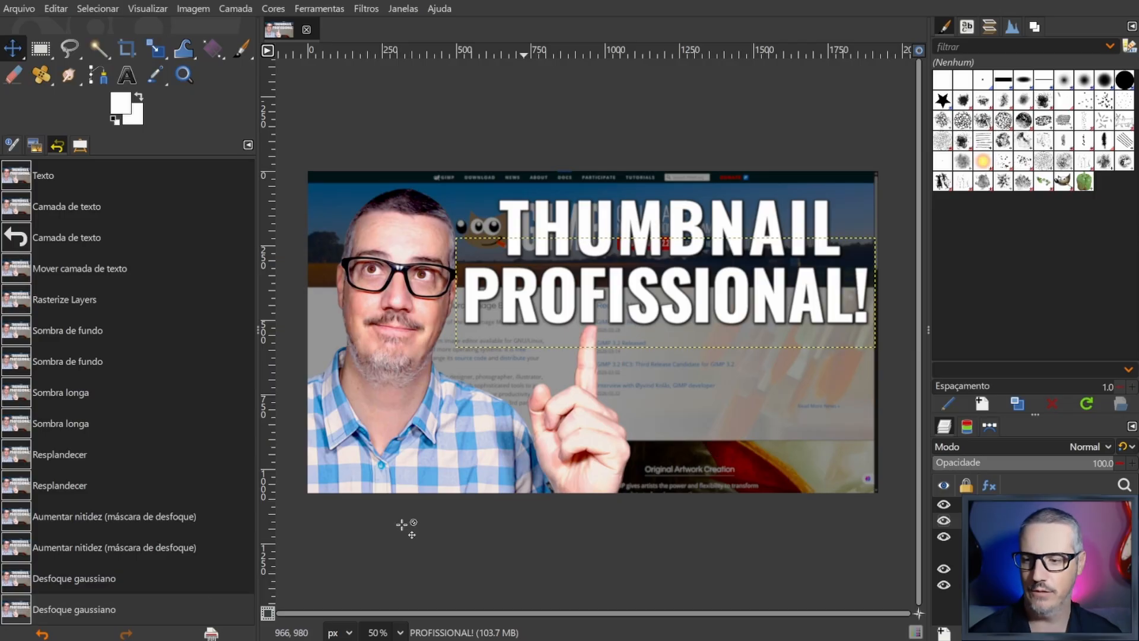
pyautogui.click(59, 300)
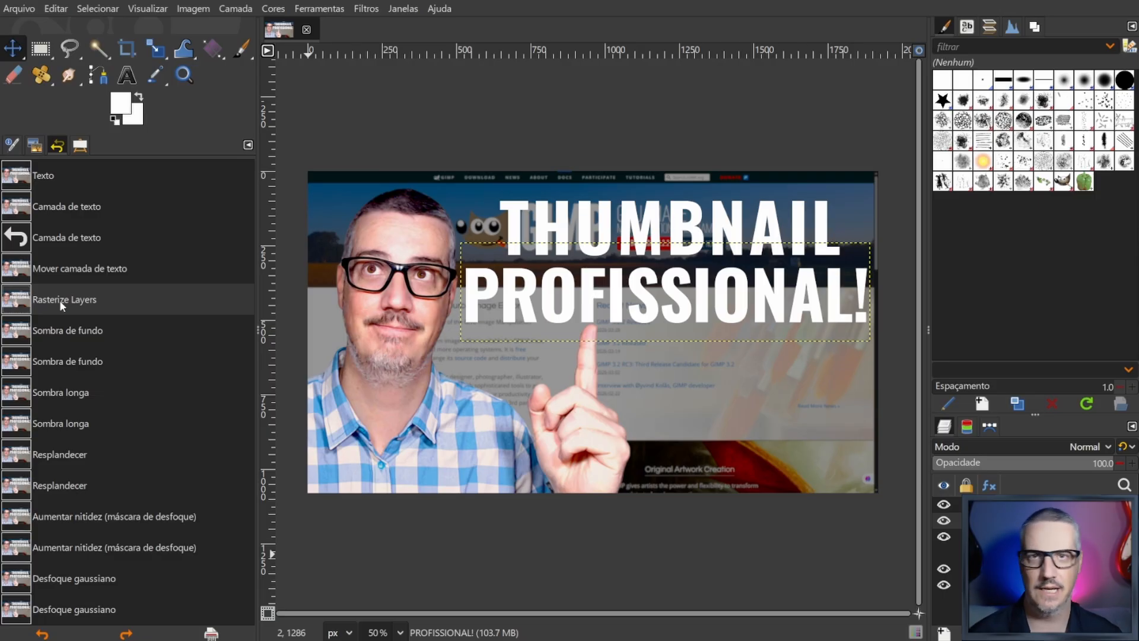
pyautogui.click(62, 609)
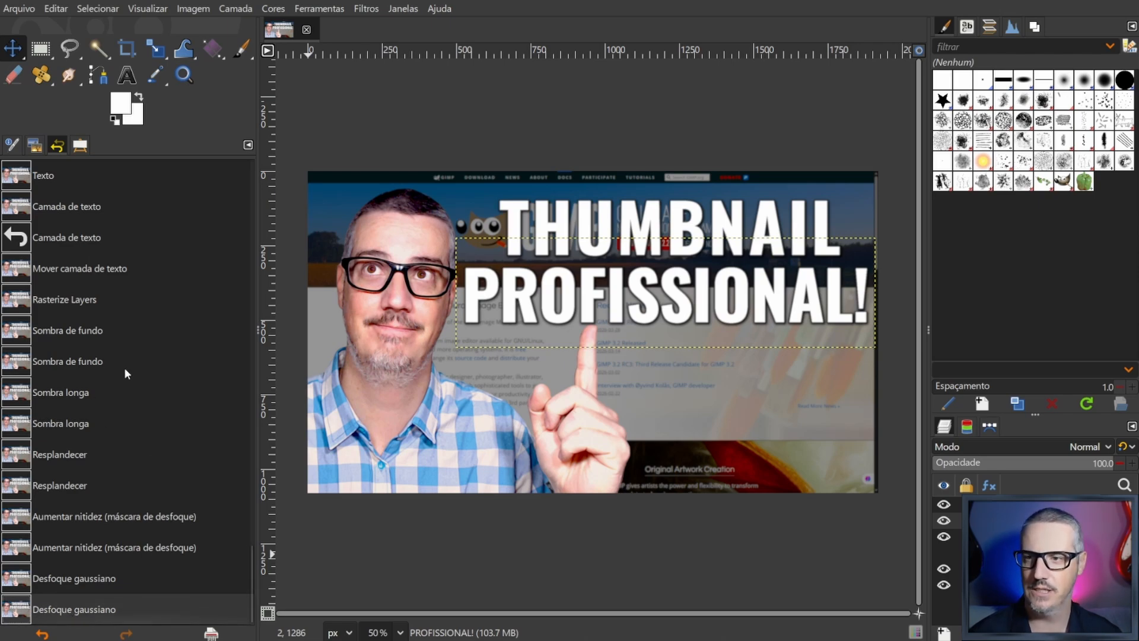
pyautogui.click(80, 147)
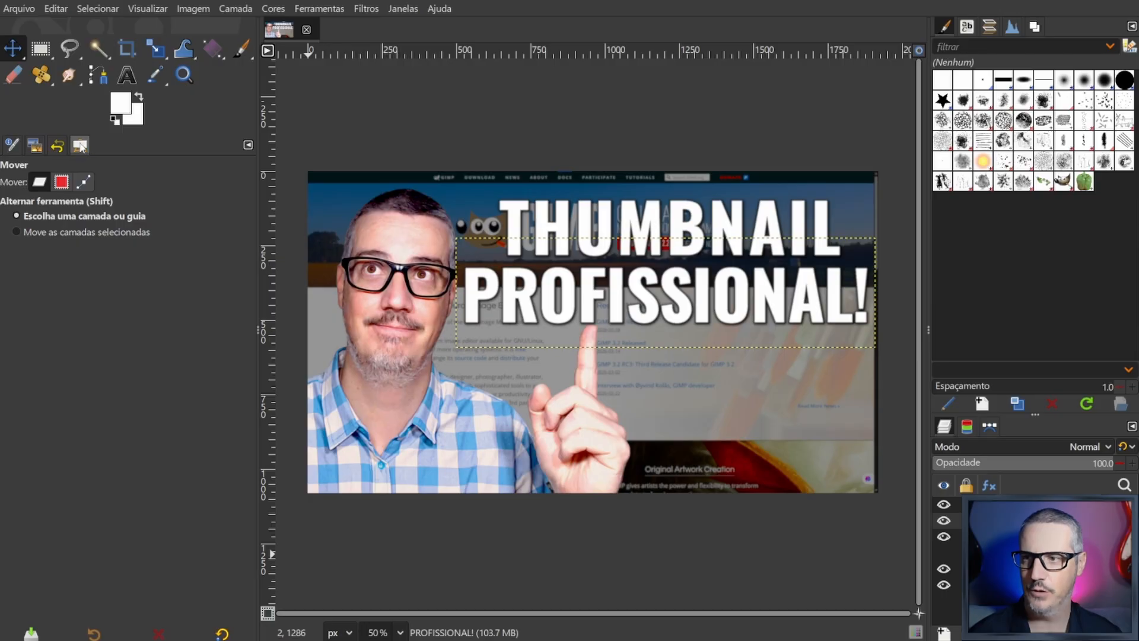
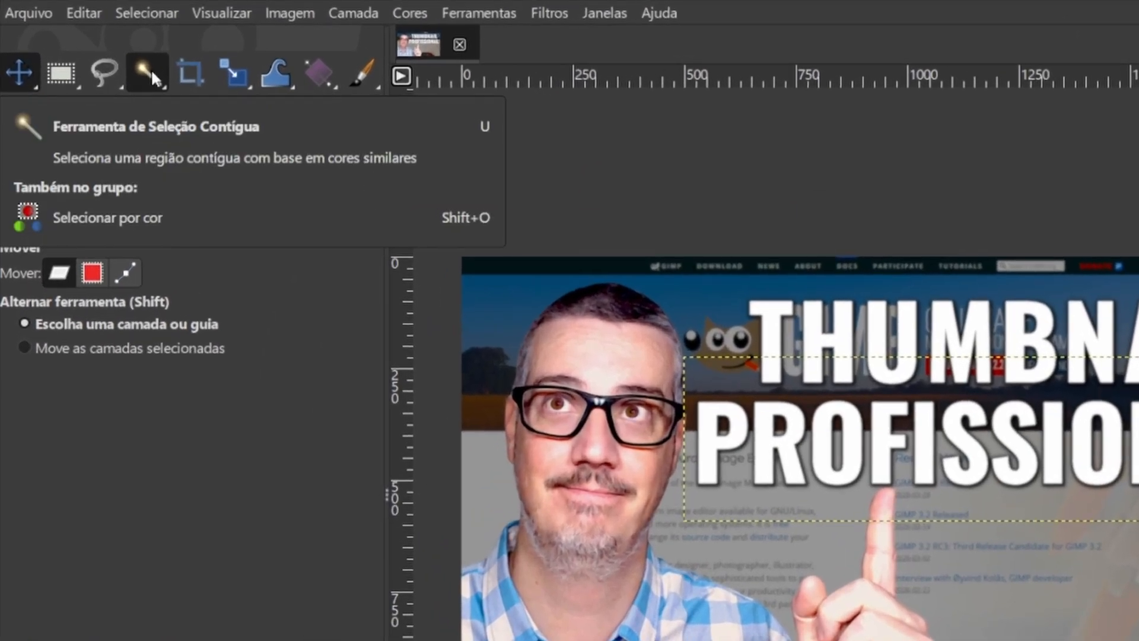
# - Select all the white letters of the PROFISSIONAL! layer by colour
pyautogui.rightClick(151, 69)
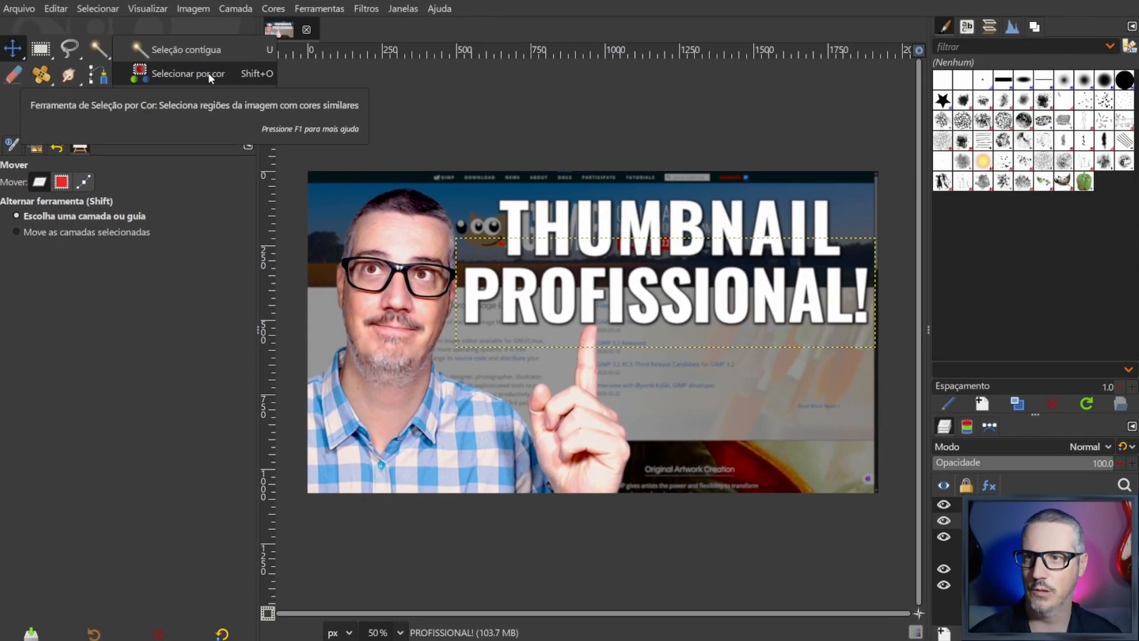
pyautogui.click(311, 110)
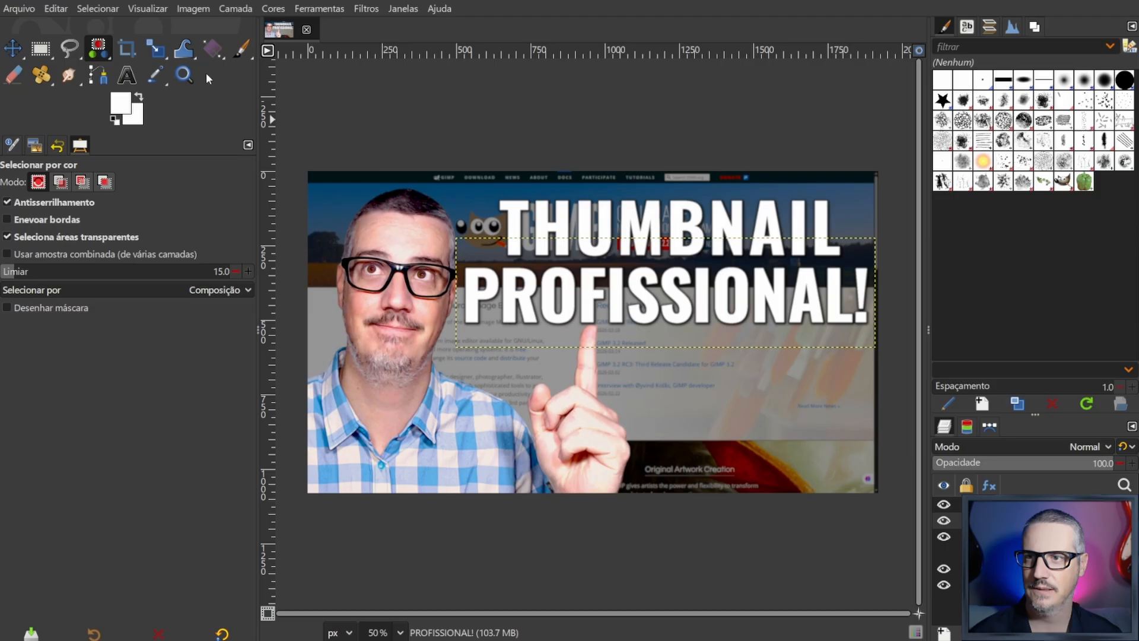
pyautogui.click(524, 299)
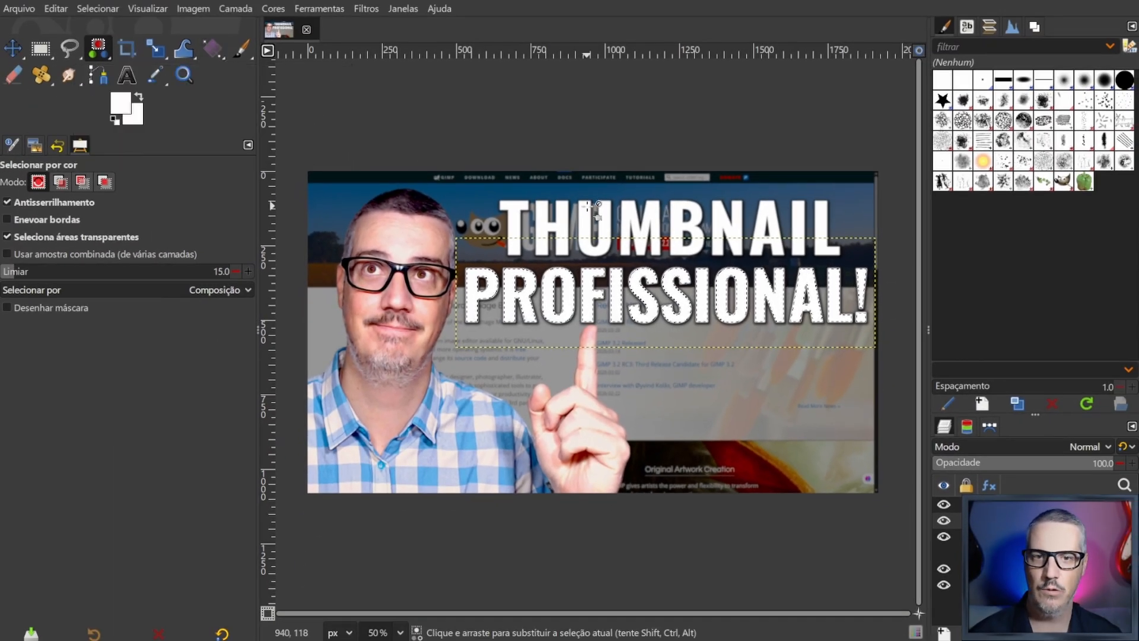
# - Activate the Gradient tool, look through the available gradients, and keep the yellow-orange Personalizado gradient
pyautogui.click(212, 49)
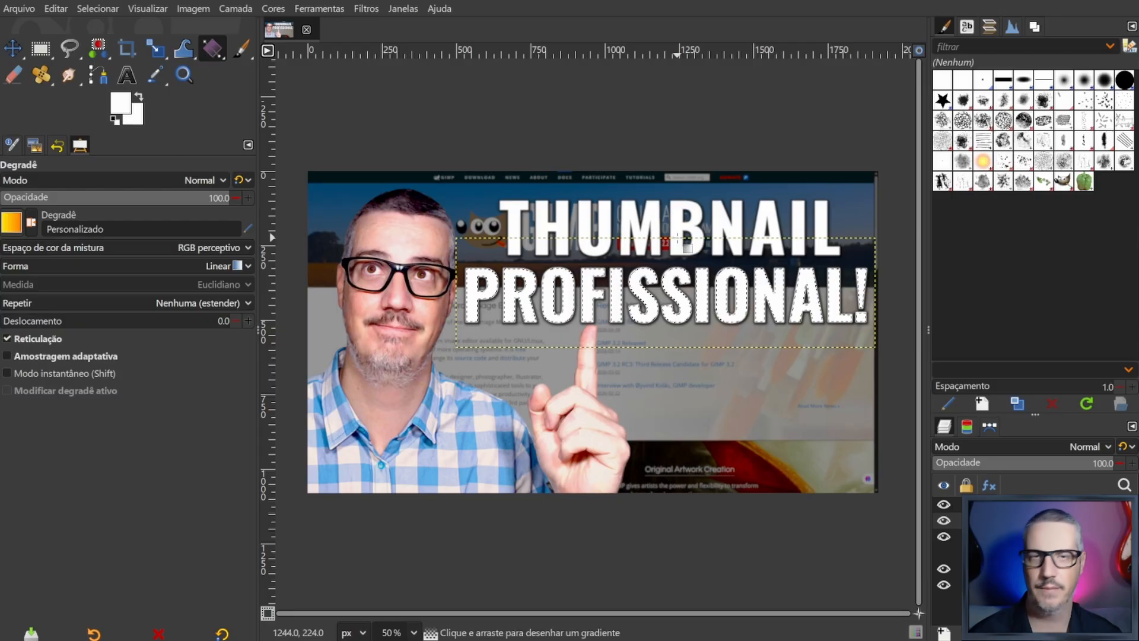
pyautogui.click(12, 224)
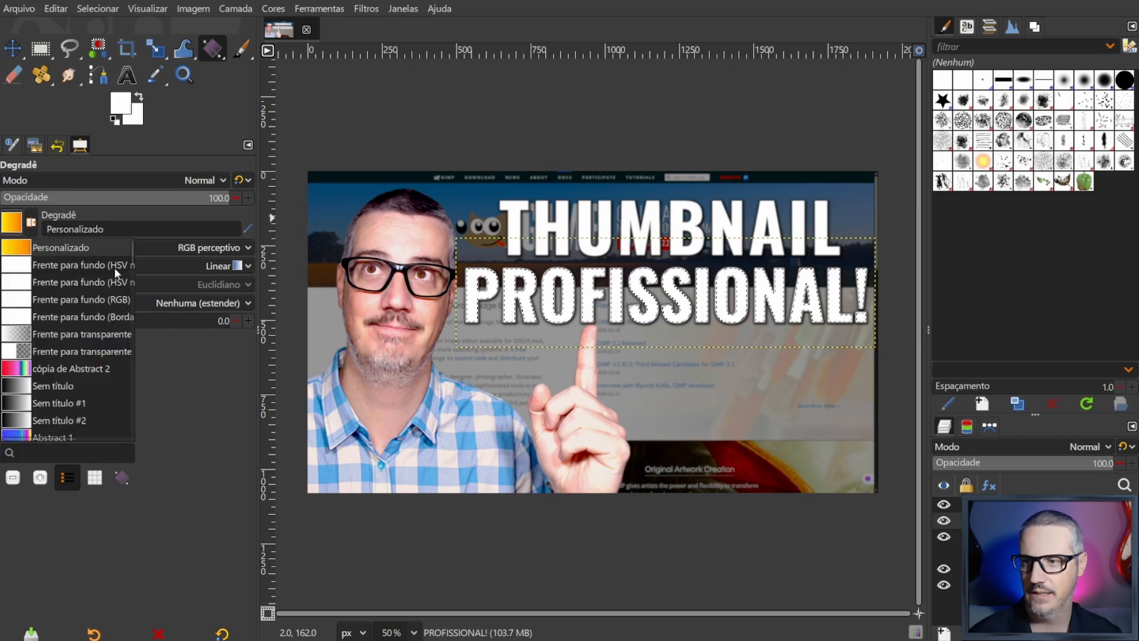
pyautogui.moveTo(133, 255); pyautogui.dragTo(76, 430)
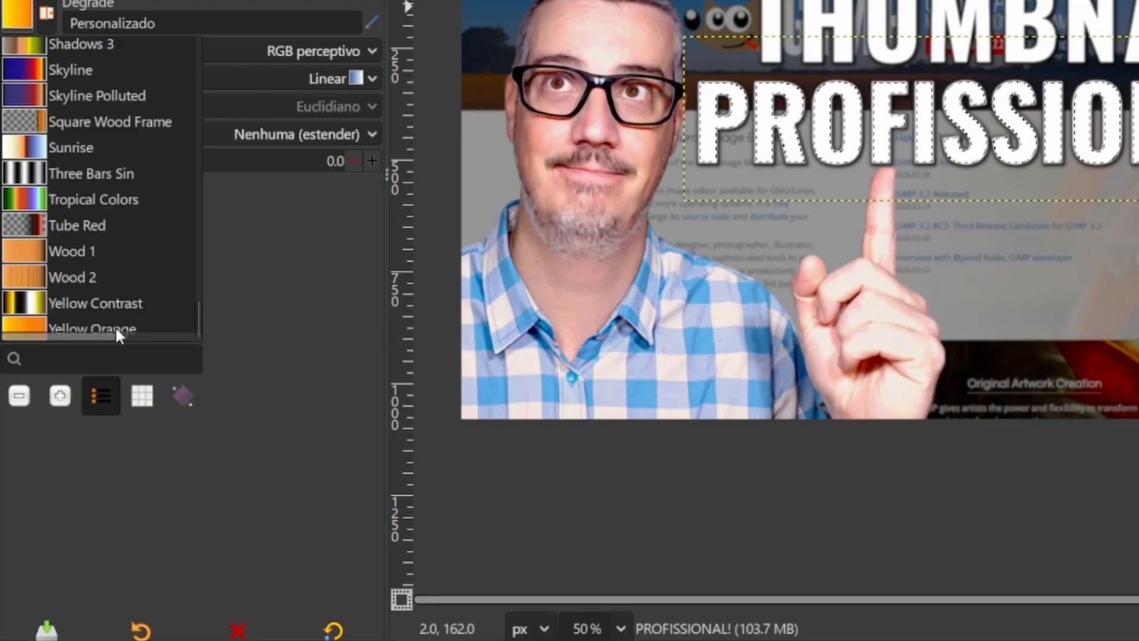
pyautogui.moveTo(115, 326); pyautogui.dragTo(94, 325)
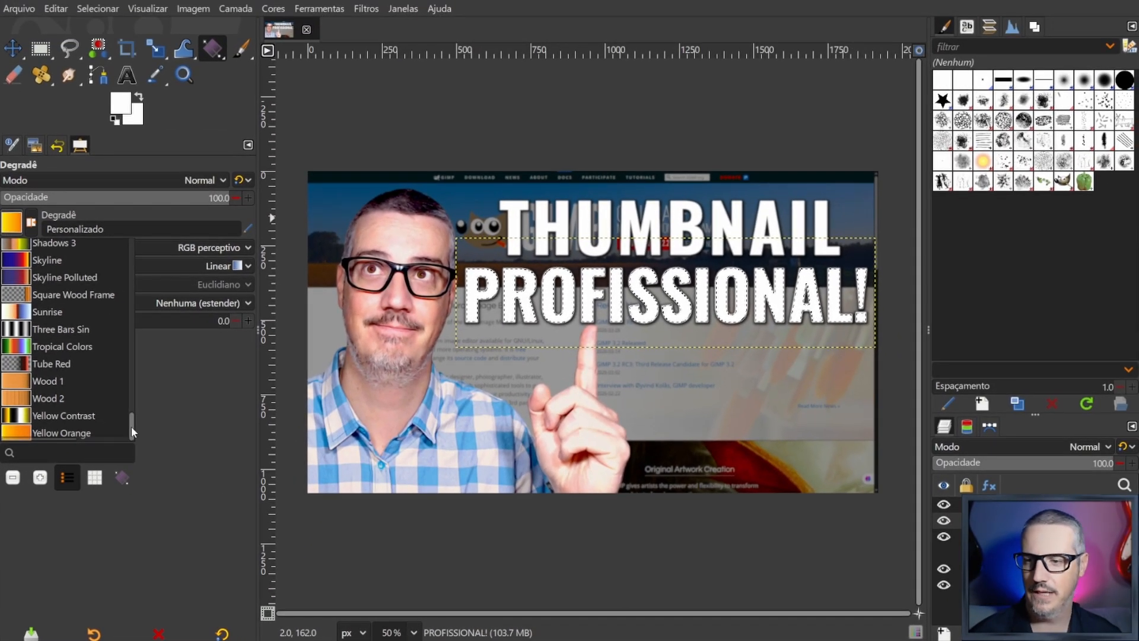
pyautogui.moveTo(197, 319); pyautogui.dragTo(189, 130)
pyautogui.moveTo(126, 300); pyautogui.dragTo(134, 219)
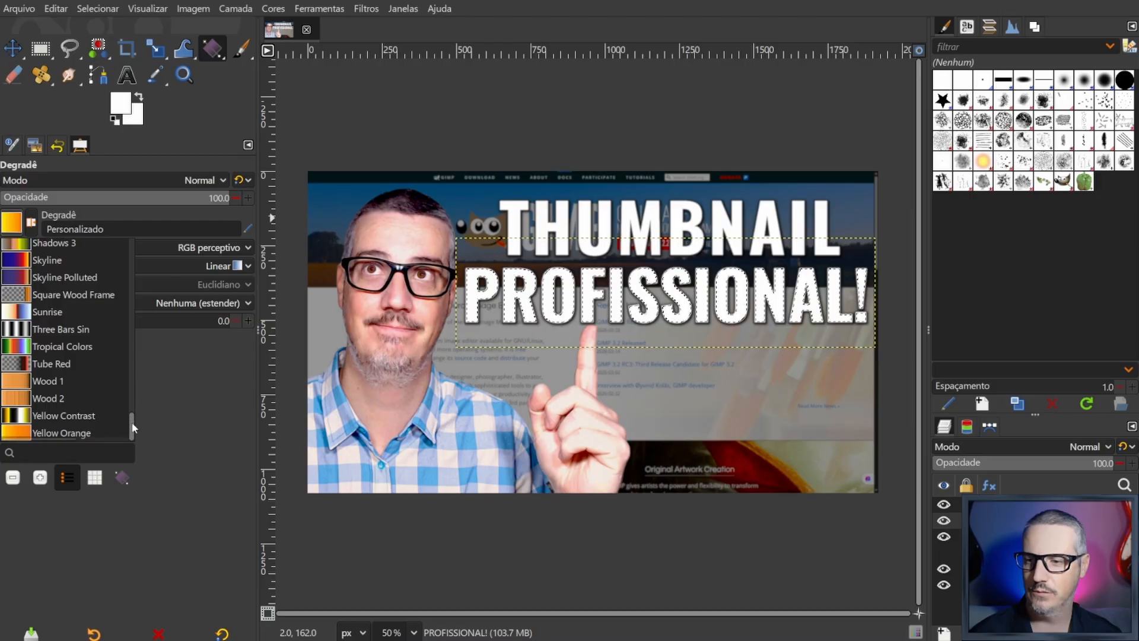
pyautogui.moveTo(131, 421); pyautogui.dragTo(130, 236)
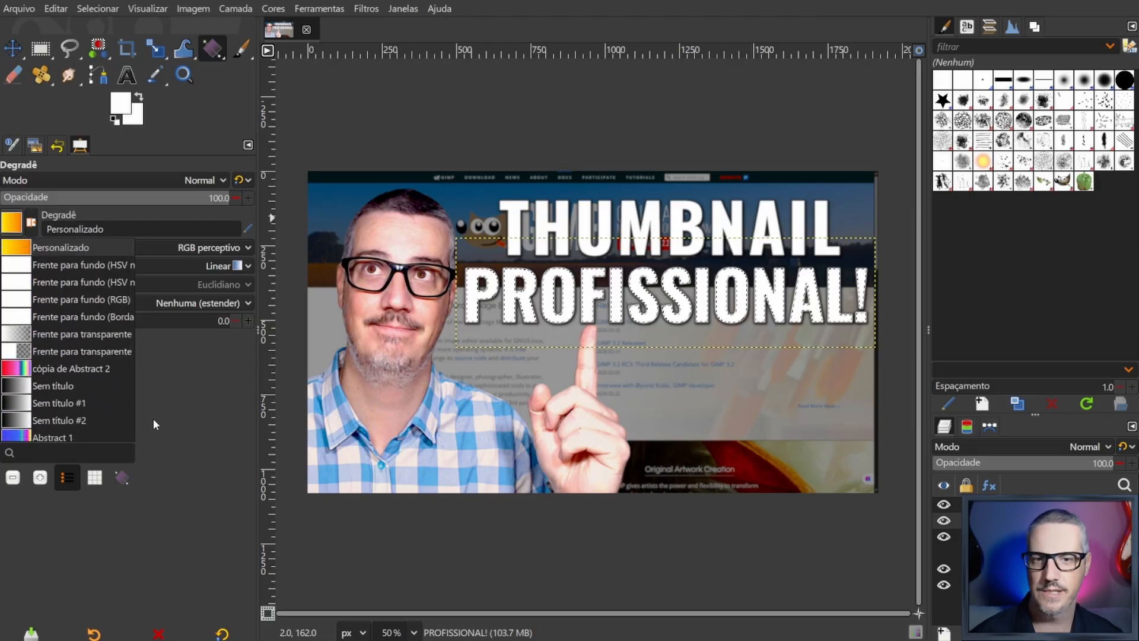
pyautogui.click(175, 393)
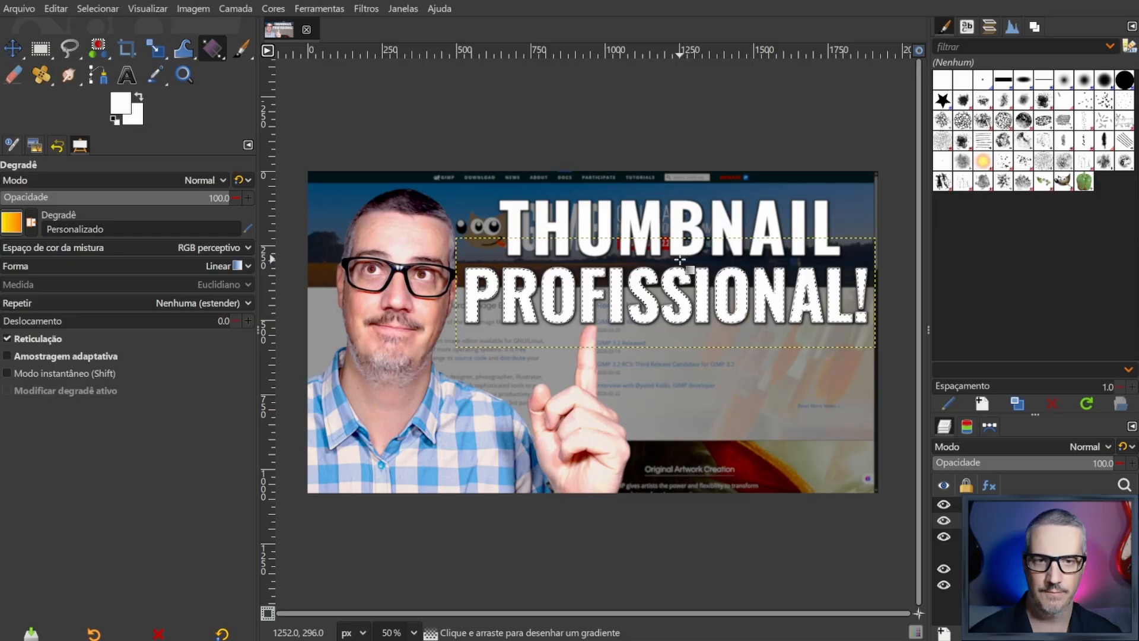
# - Fill the selected PROFISSIONAL! letters with a vertical linear gradient and adjust its end point to about Y 820 px
pyautogui.moveTo(679, 258); pyautogui.dragTo(678, 307)
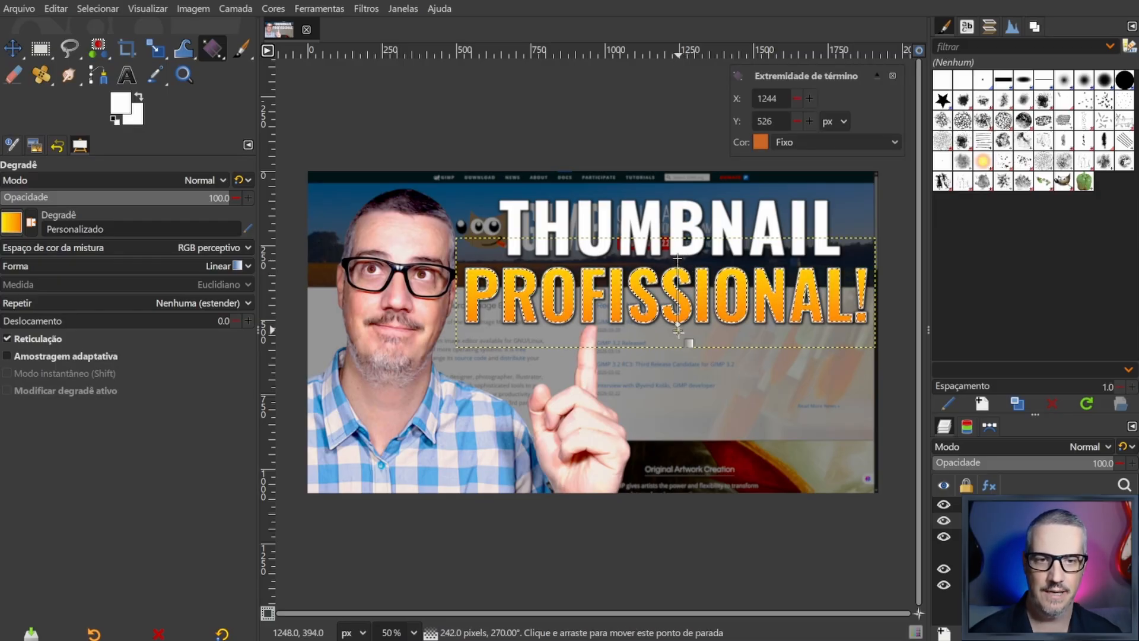
pyautogui.moveTo(678, 350); pyautogui.dragTo(681, 474)
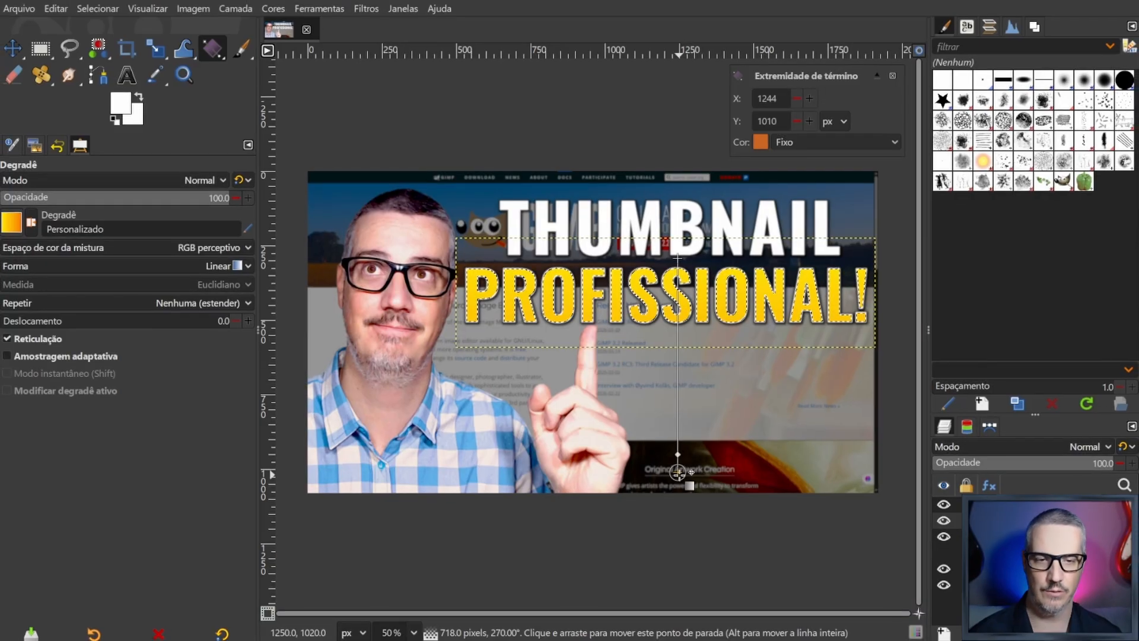
pyautogui.moveTo(733, 549); pyautogui.dragTo(734, 518)
pyautogui.moveTo(679, 450); pyautogui.dragTo(688, 304)
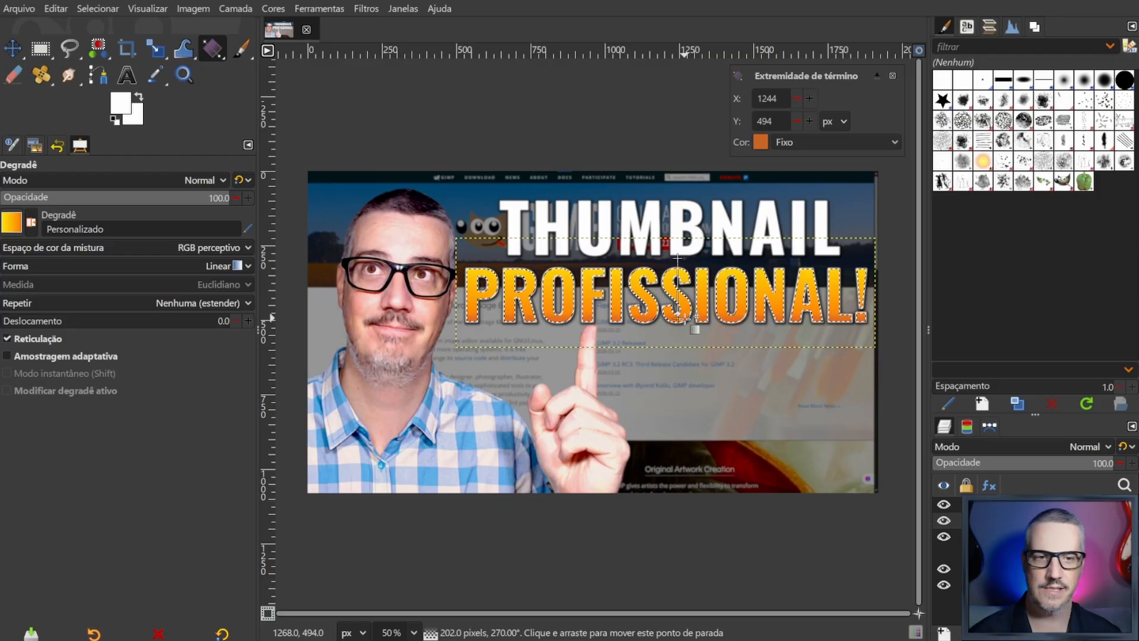
pyautogui.moveTo(683, 320); pyautogui.dragTo(682, 414)
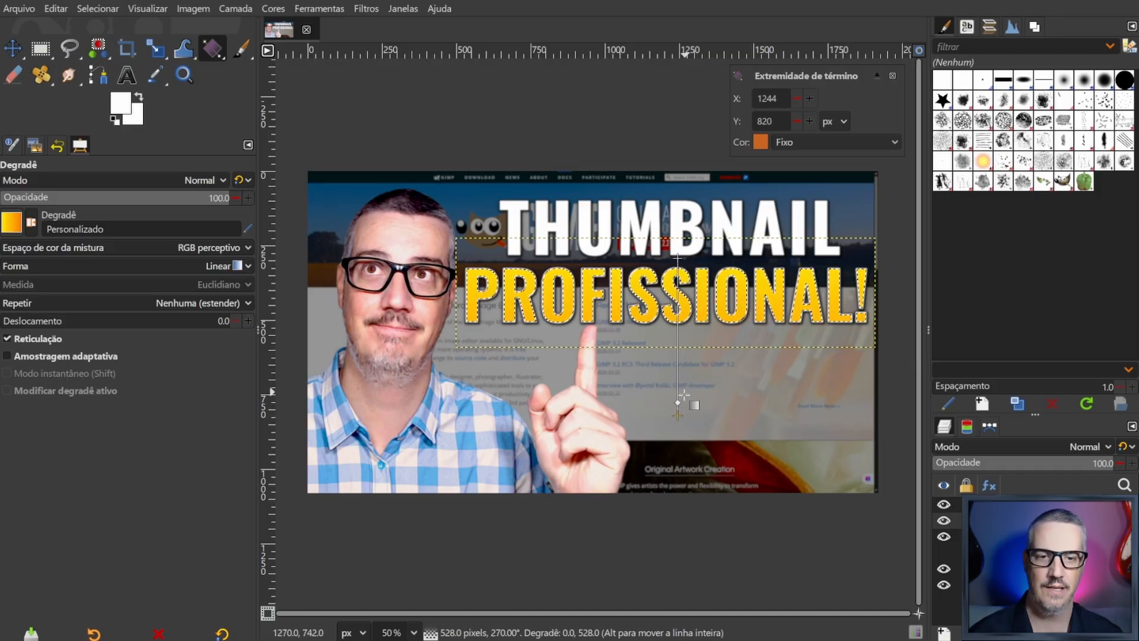
# - Add an orange colour stop to the gradient line, try different positions, and place it at about 91
pyautogui.click(677, 402)
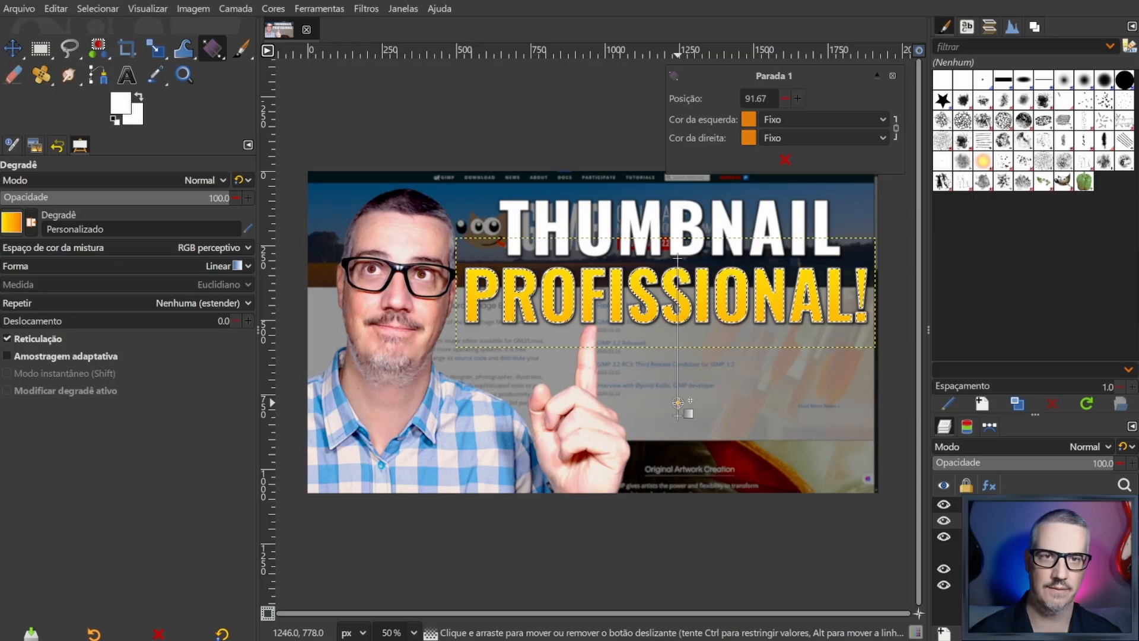
pyautogui.moveTo(677, 402); pyautogui.dragTo(679, 350)
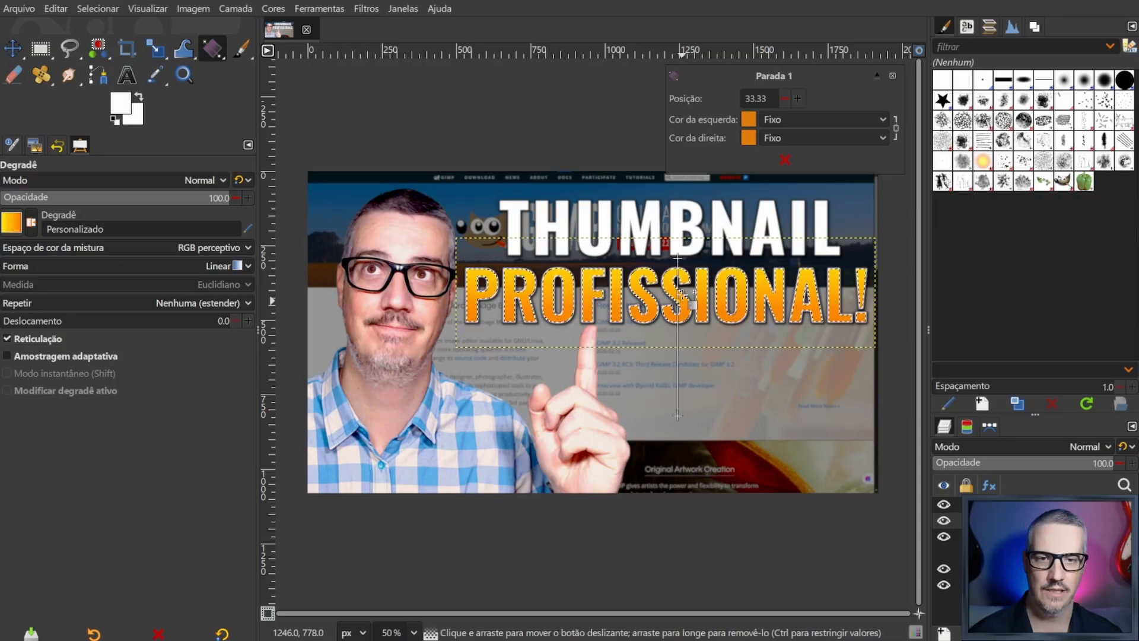
pyautogui.moveTo(680, 293); pyautogui.dragTo(679, 413)
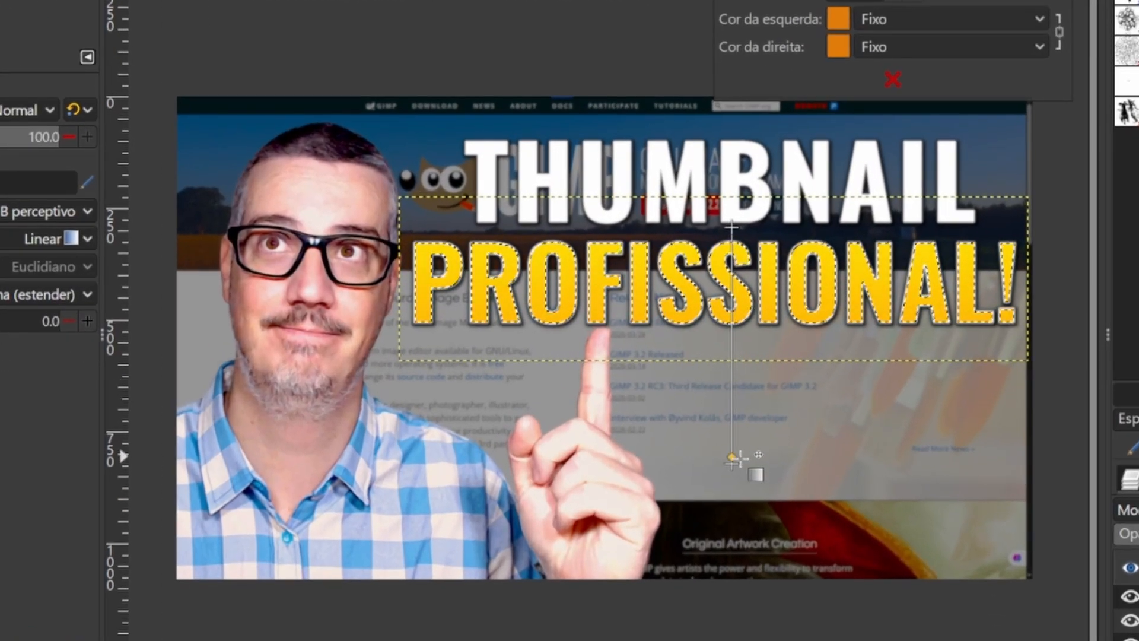
pyautogui.moveTo(740, 457); pyautogui.dragTo(741, 441)
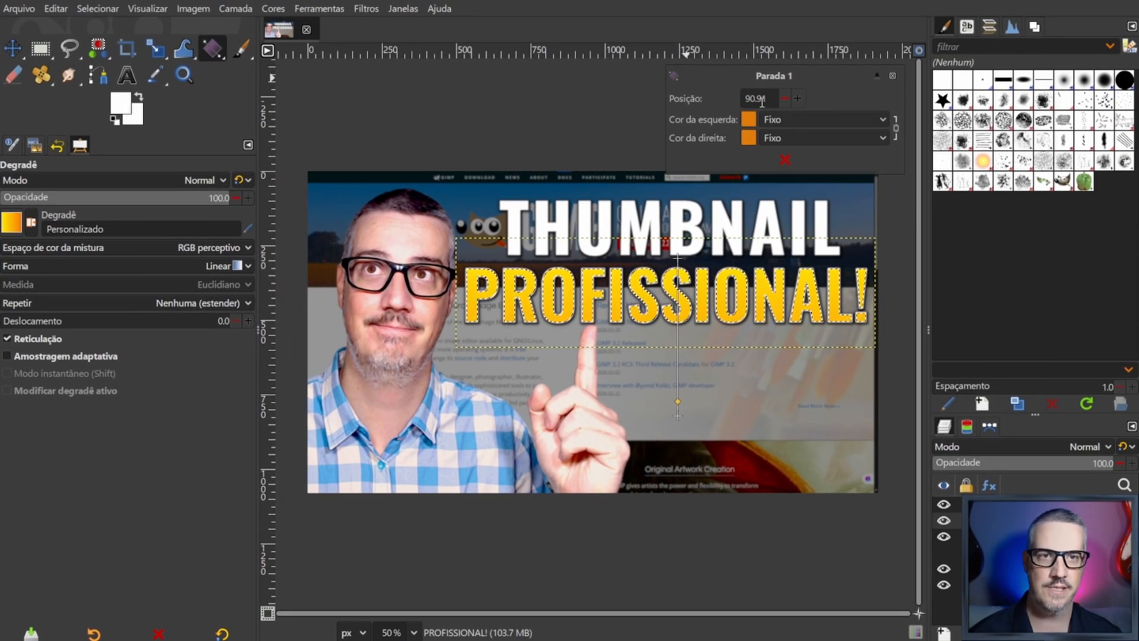
# - Examine the colour settings of the gradient's start and end points, and dismiss the end point's settings
pyautogui.click(678, 414)
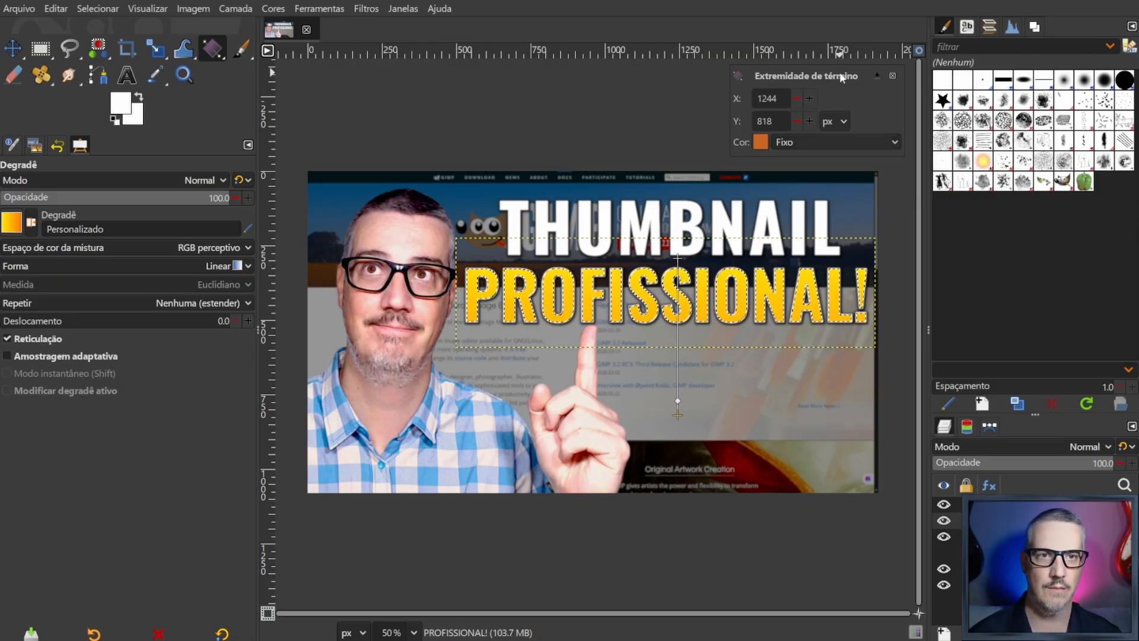
pyautogui.click(677, 258)
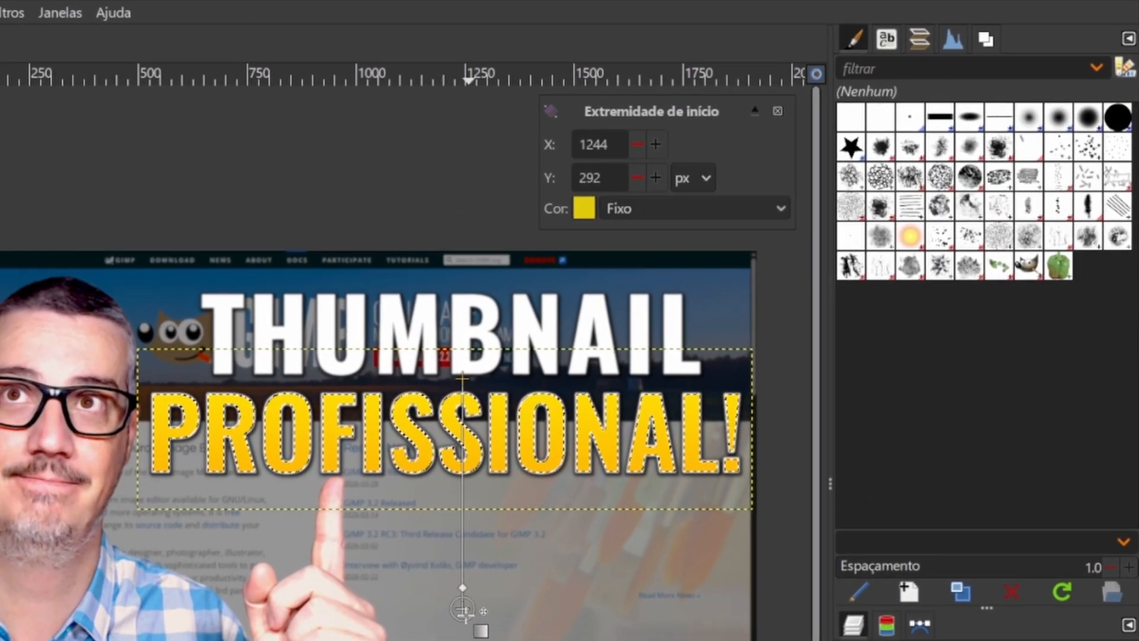
pyautogui.click(446, 623)
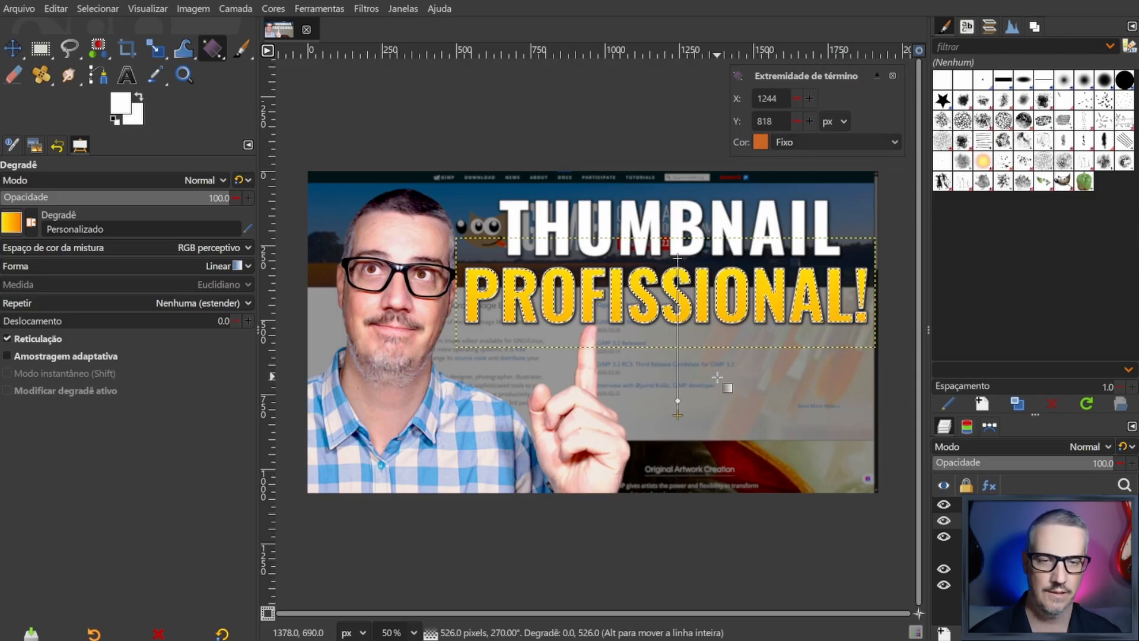
pyautogui.click(892, 76)
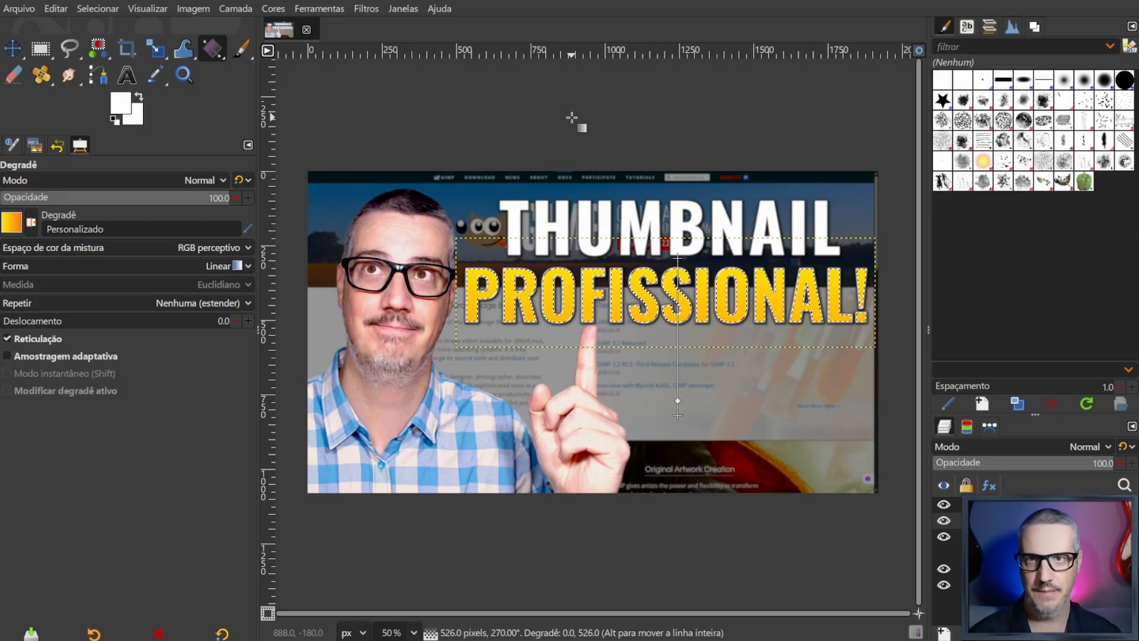
# - Commit the gradient by switching to the Move tool, and clear the selection around the PROFISSIONAL! letters
pyautogui.press('m')
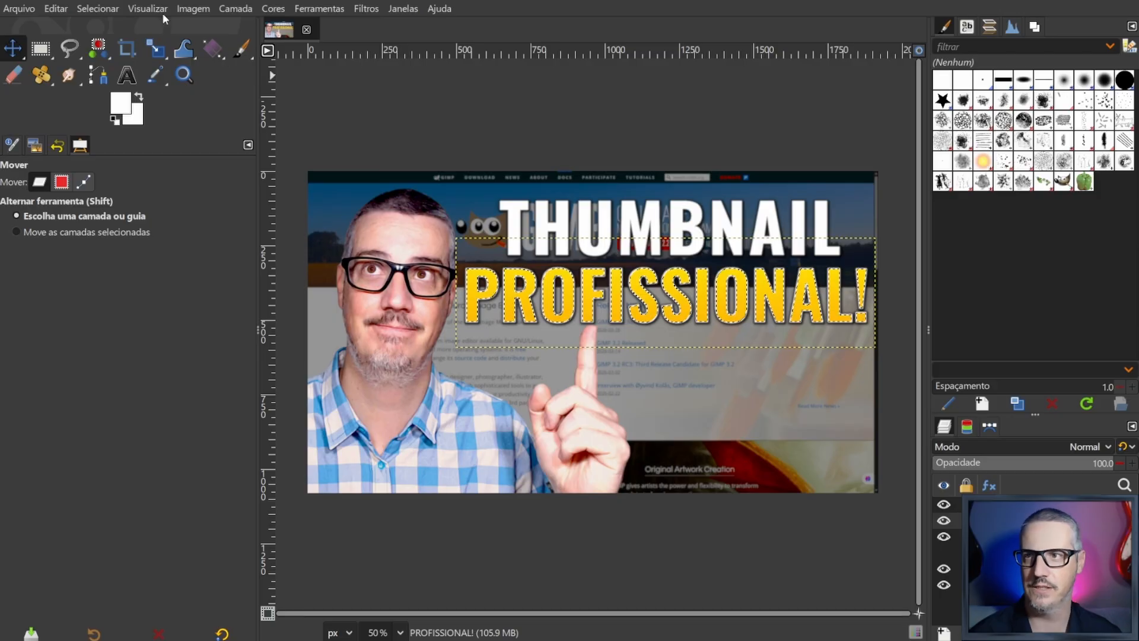
pyautogui.click(102, 9)
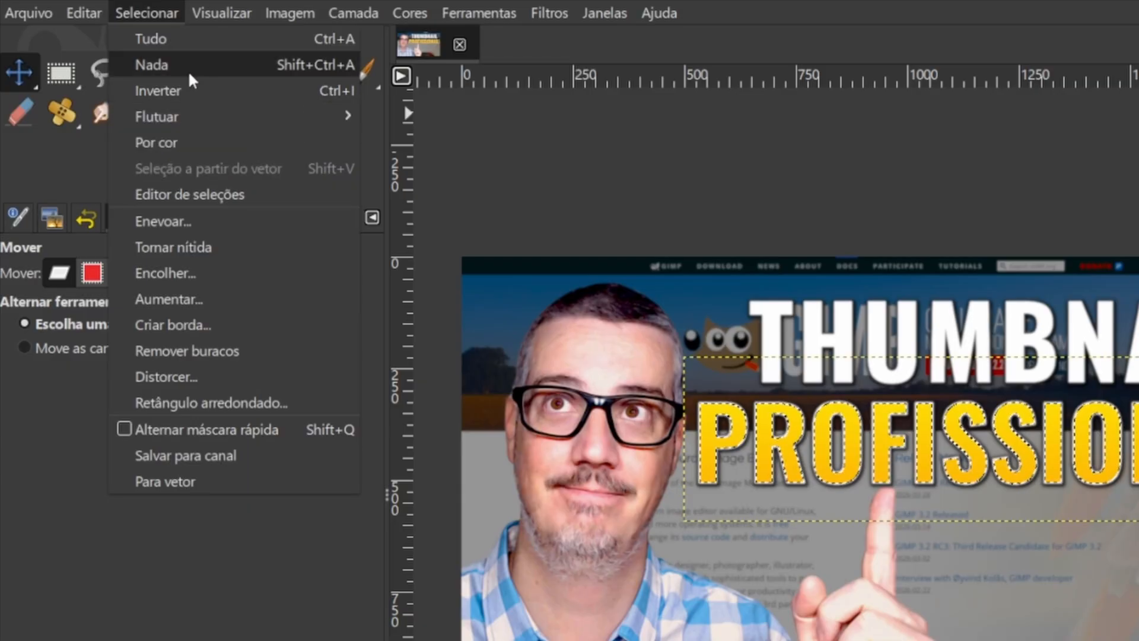
pyautogui.click(333, 64)
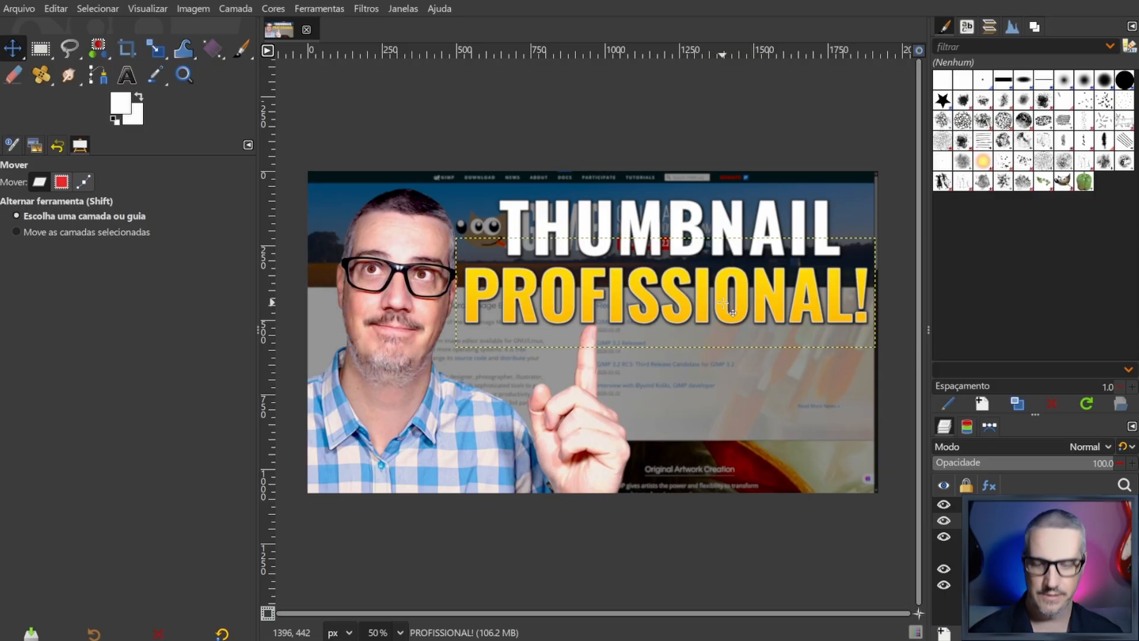
# - Start rotating the PROFISSIONAL! layer, preview an angle of -0.60, and reset the rotation
pyautogui.press('shift')
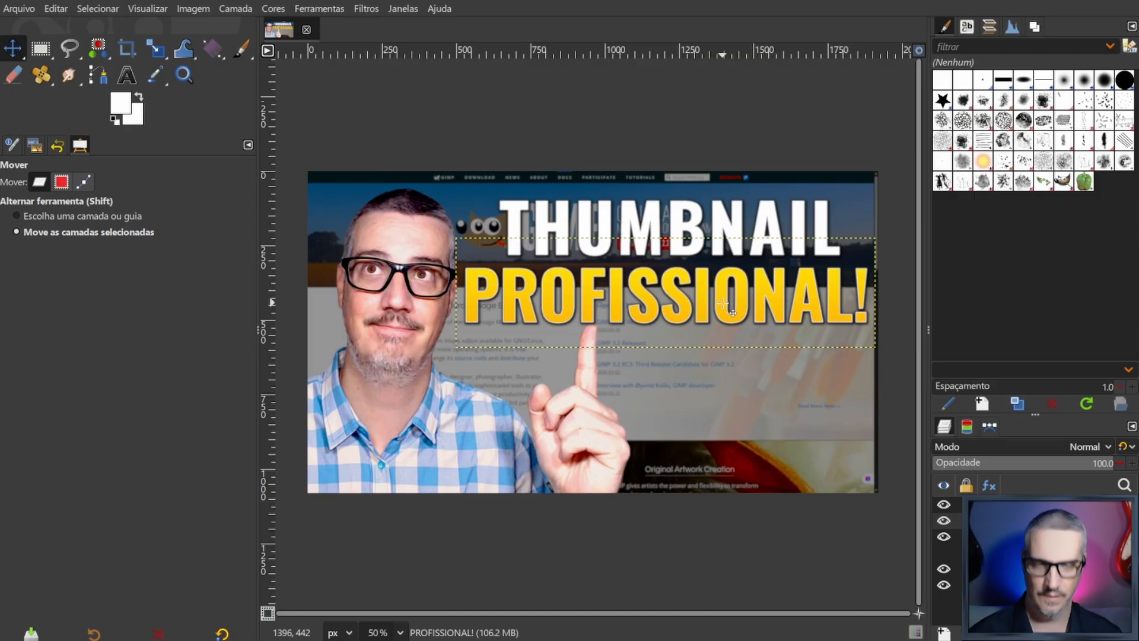
pyautogui.hotkey('shift', 'r')
pyautogui.click(723, 304)
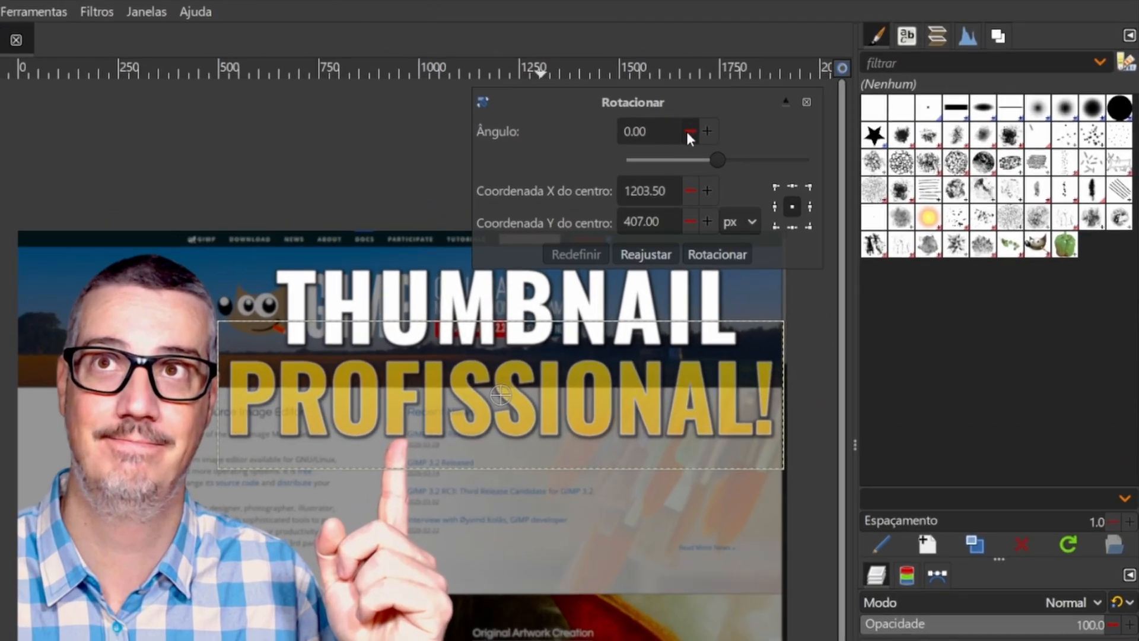
pyautogui.click(689, 131)
pyautogui.click(690, 132)
pyautogui.click(689, 132)
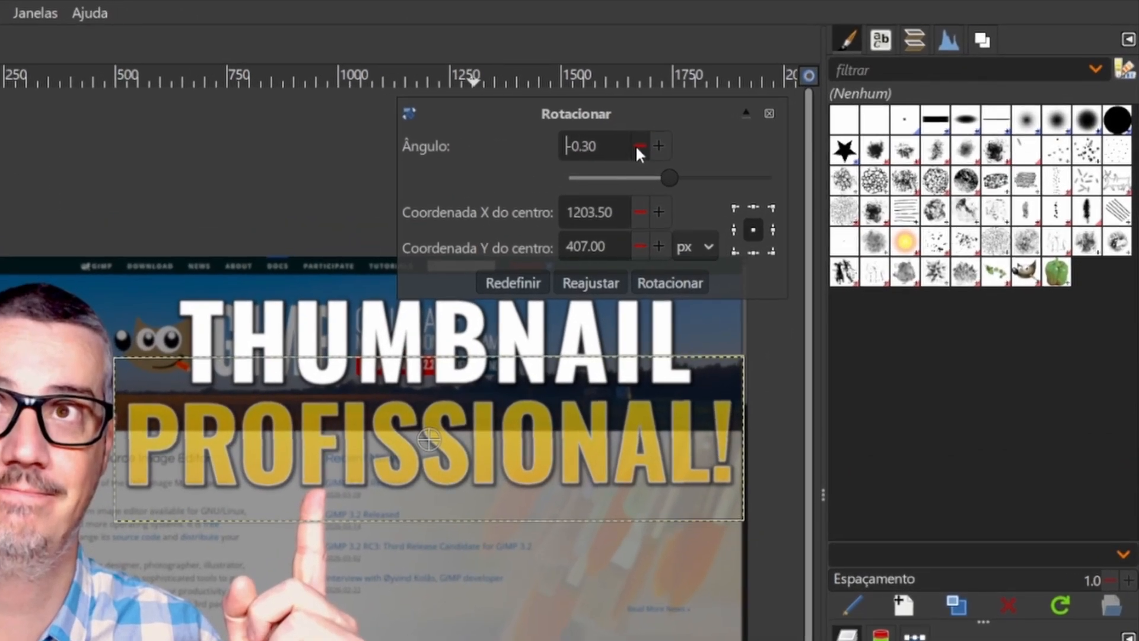
pyautogui.click(689, 132)
pyautogui.click(638, 146)
pyautogui.click(638, 146)
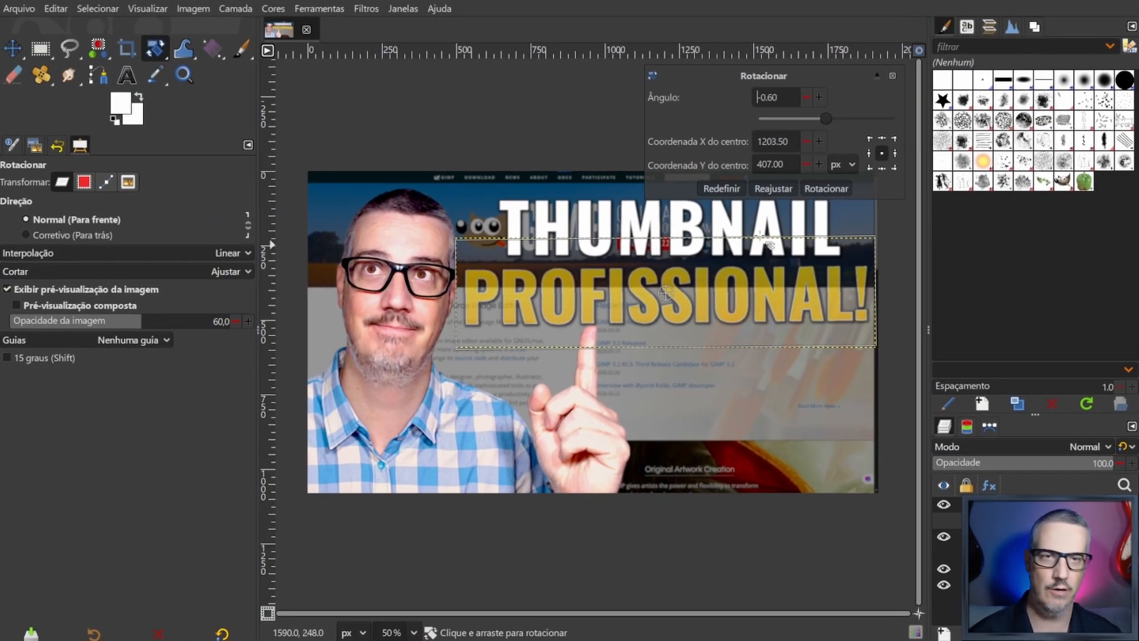
pyautogui.click(720, 187)
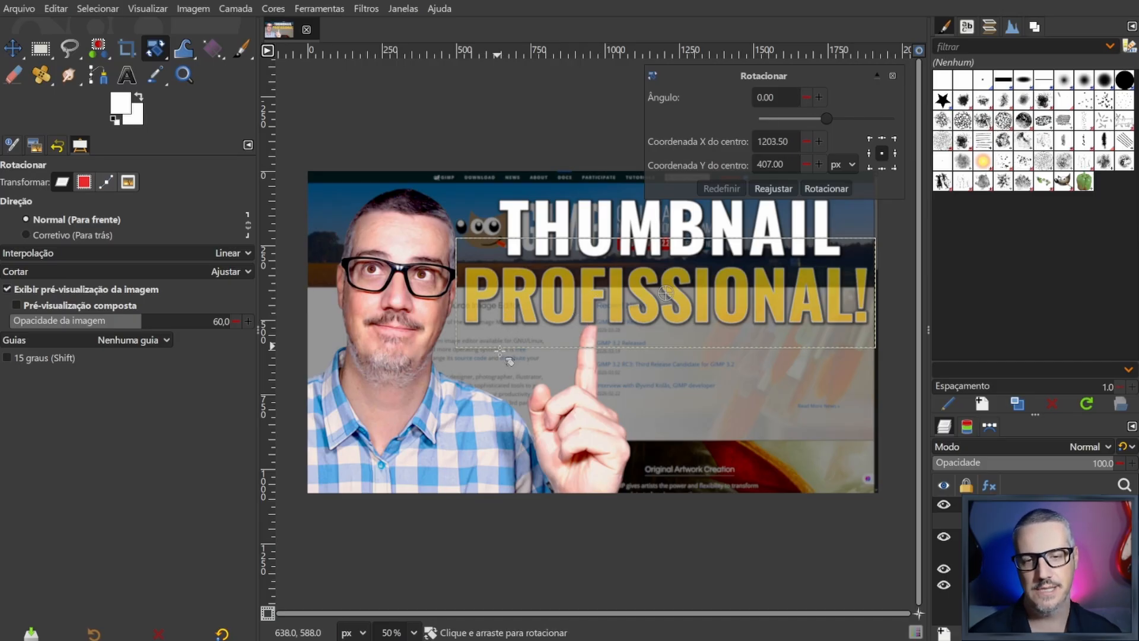
# - Rotate the PROFISSIONAL! layer by -0.60 degrees about its centre
pyautogui.click(808, 99)
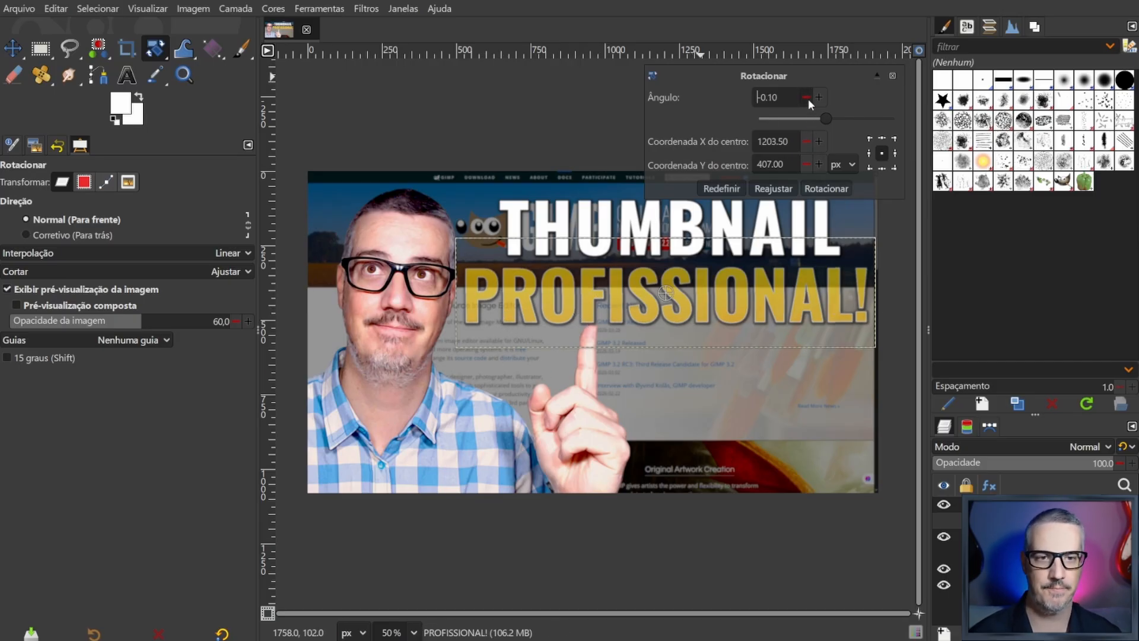
pyautogui.click(808, 98)
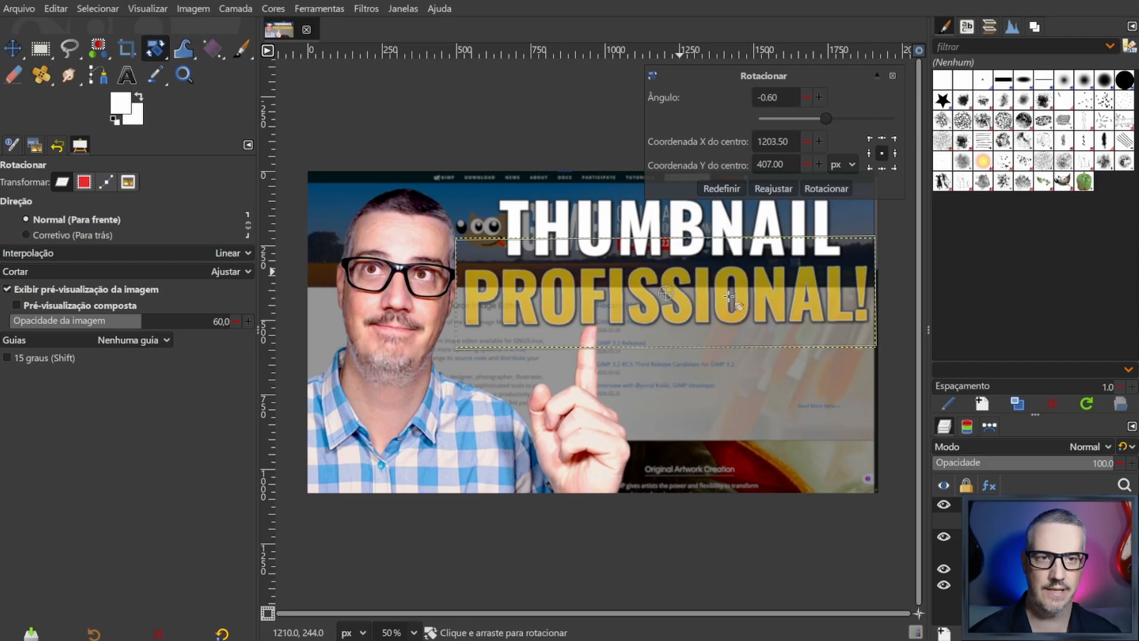
pyautogui.click(824, 188)
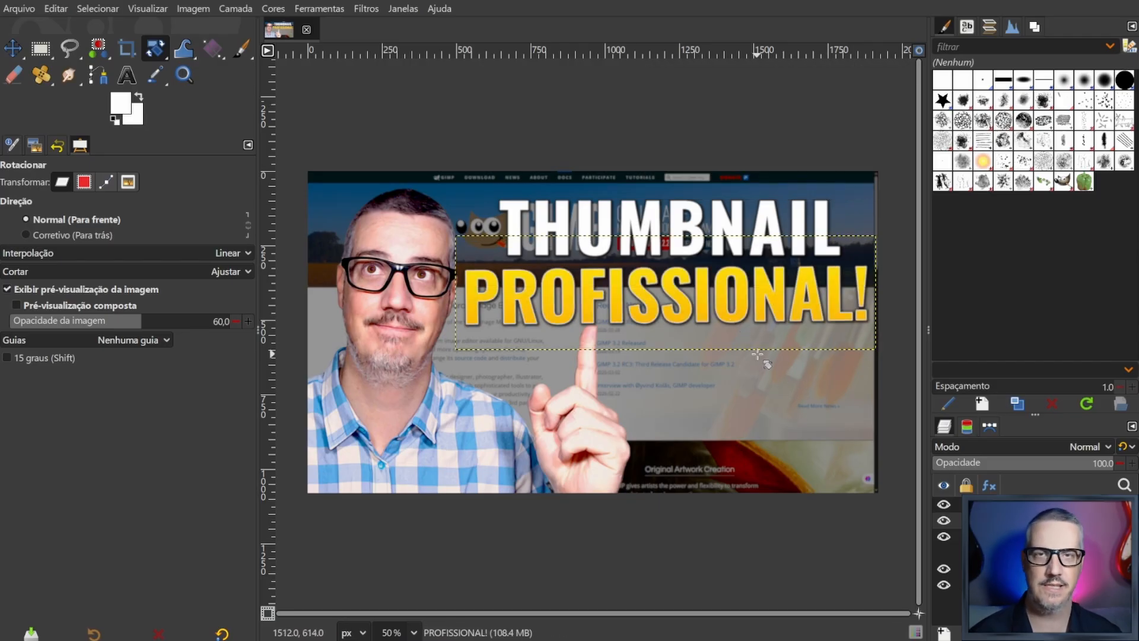
# - Rotate the THUMBNAIL text layer by -0.60 degrees about its centre
pyautogui.click(775, 222)
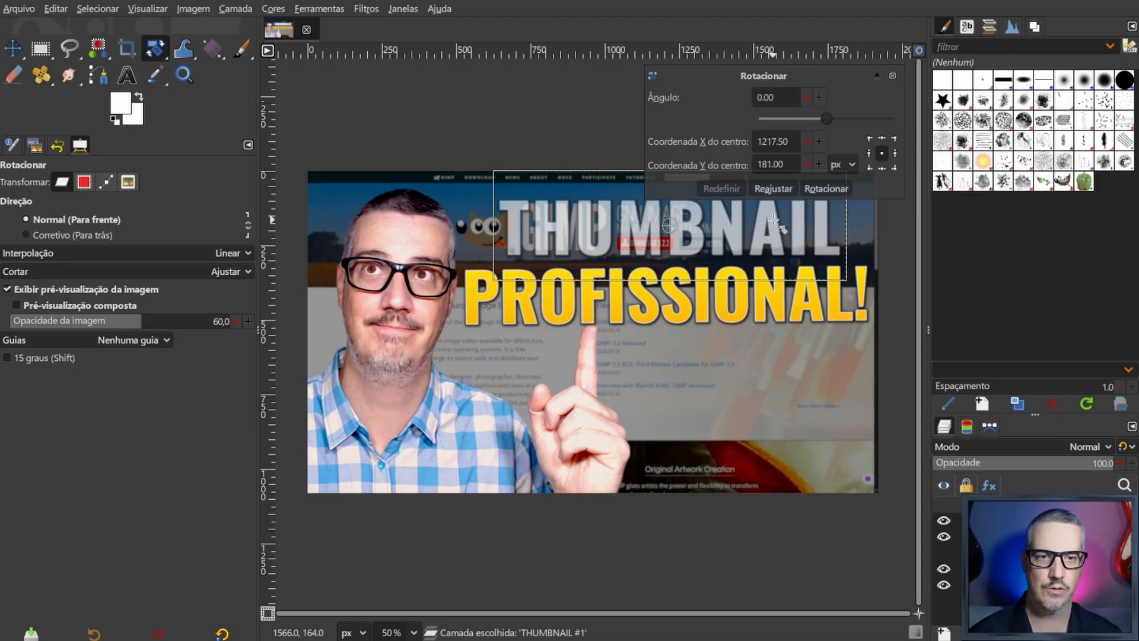
pyautogui.click(806, 96)
pyautogui.click(805, 97)
pyautogui.click(805, 97)
pyautogui.click(806, 97)
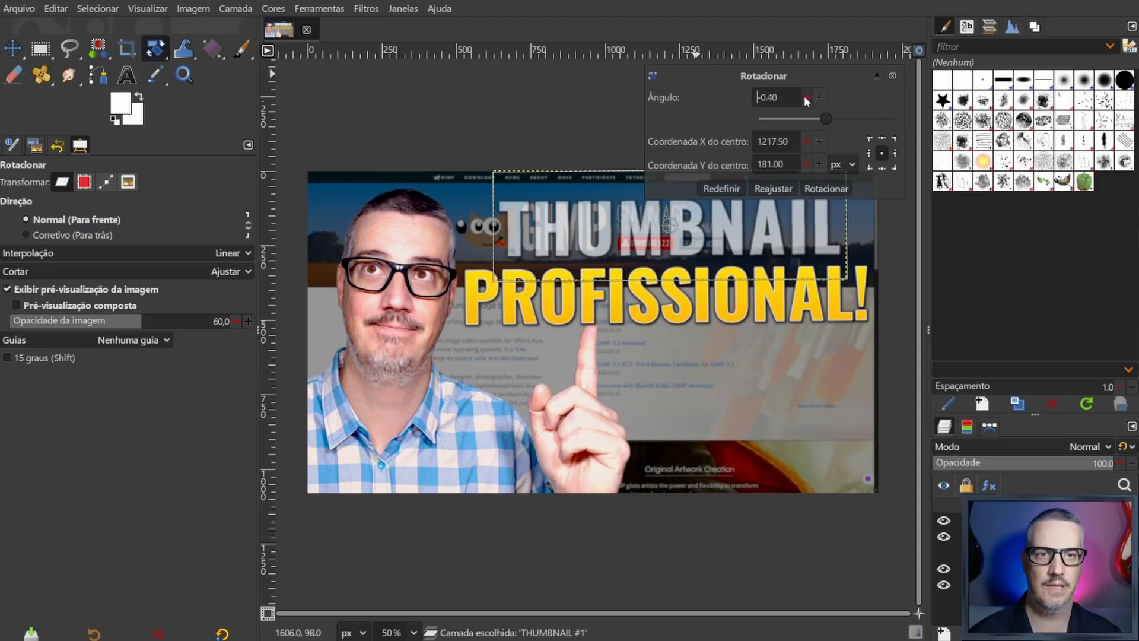
pyautogui.click(806, 97)
pyautogui.click(805, 96)
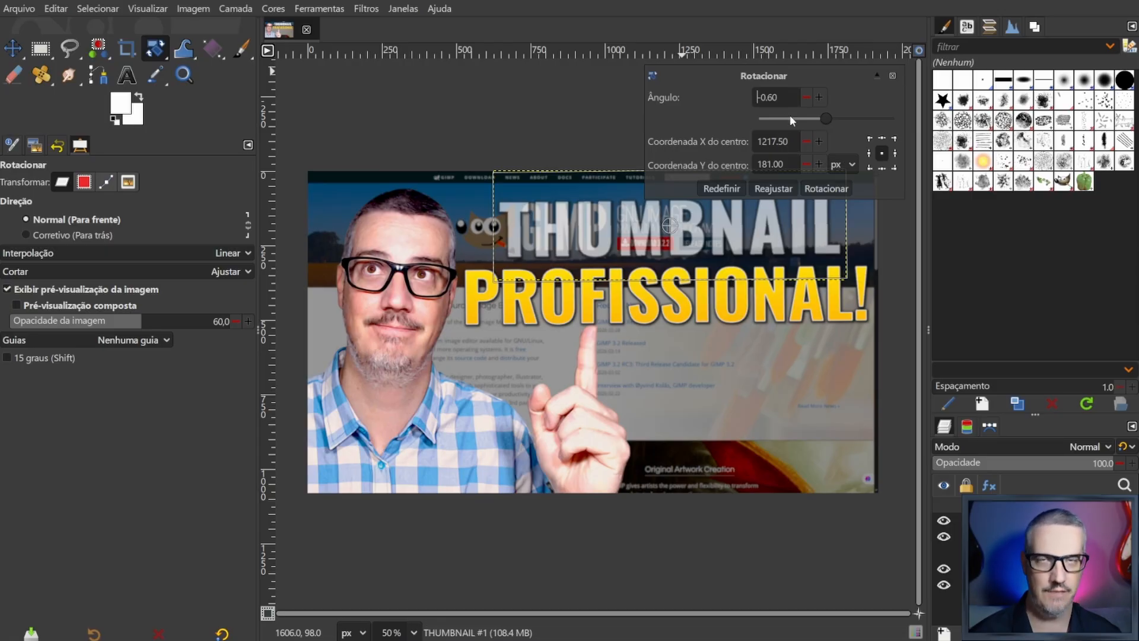
pyautogui.click(831, 189)
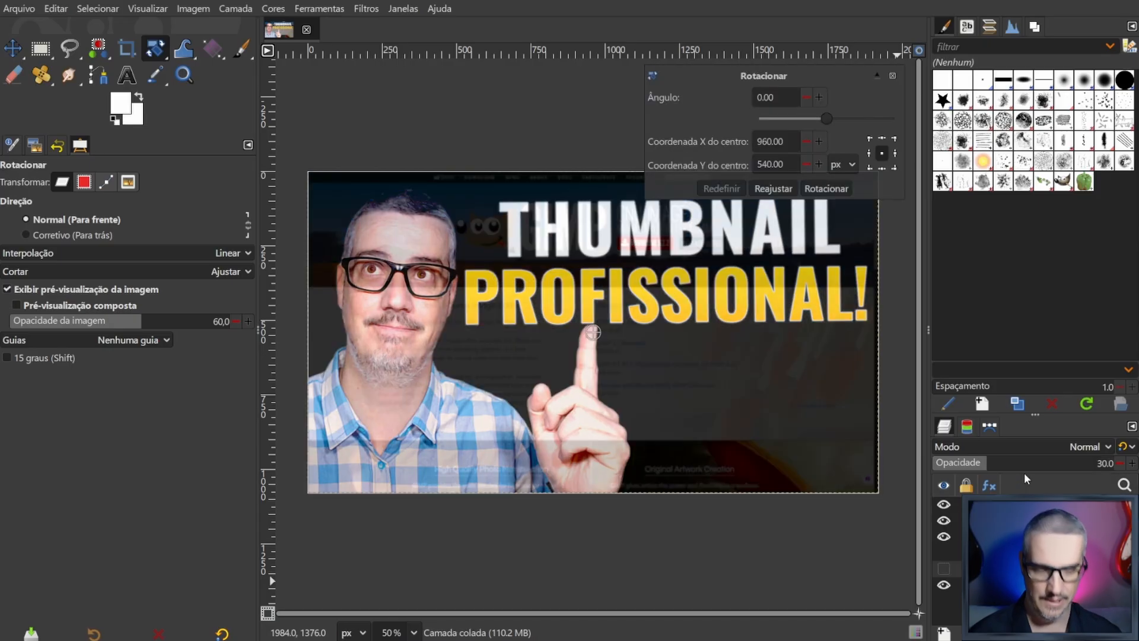
# - Switch to the Move tool, preview the background screenshot layer at high opacity, and set its opacity to 26
pyautogui.press('m')
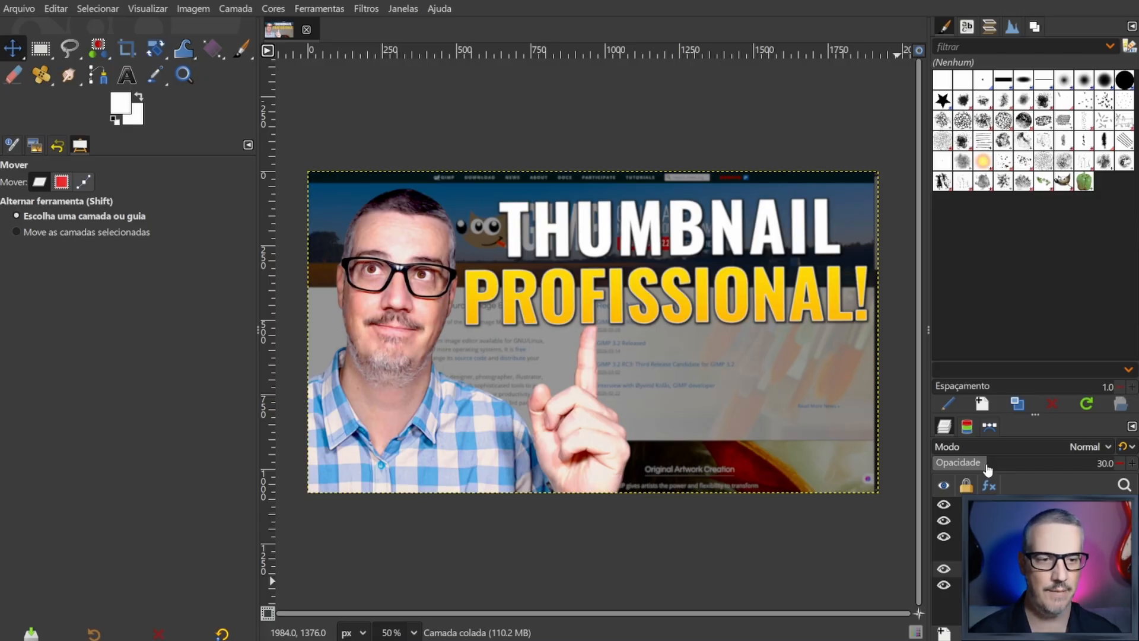
pyautogui.moveTo(985, 465); pyautogui.dragTo(1132, 465)
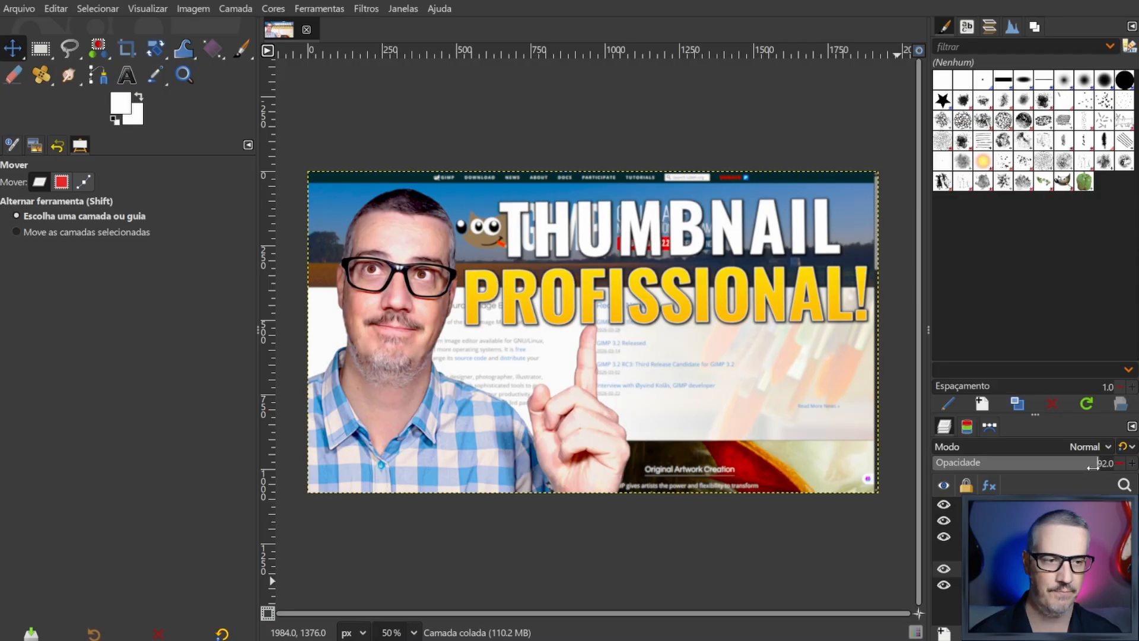
pyautogui.moveTo(1093, 467); pyautogui.dragTo(971, 464)
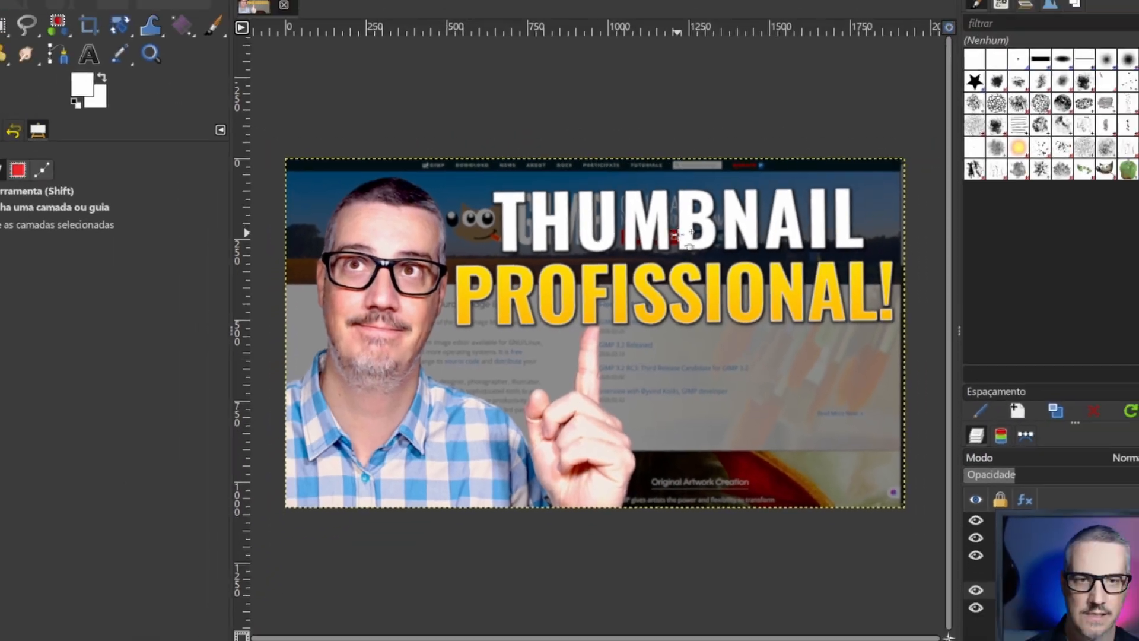
# - Shift the THUMBNAIL text slightly left above PROFISSIONAL!, fine-tuning its horizontal and vertical position with small nudges
pyautogui.click(688, 234)
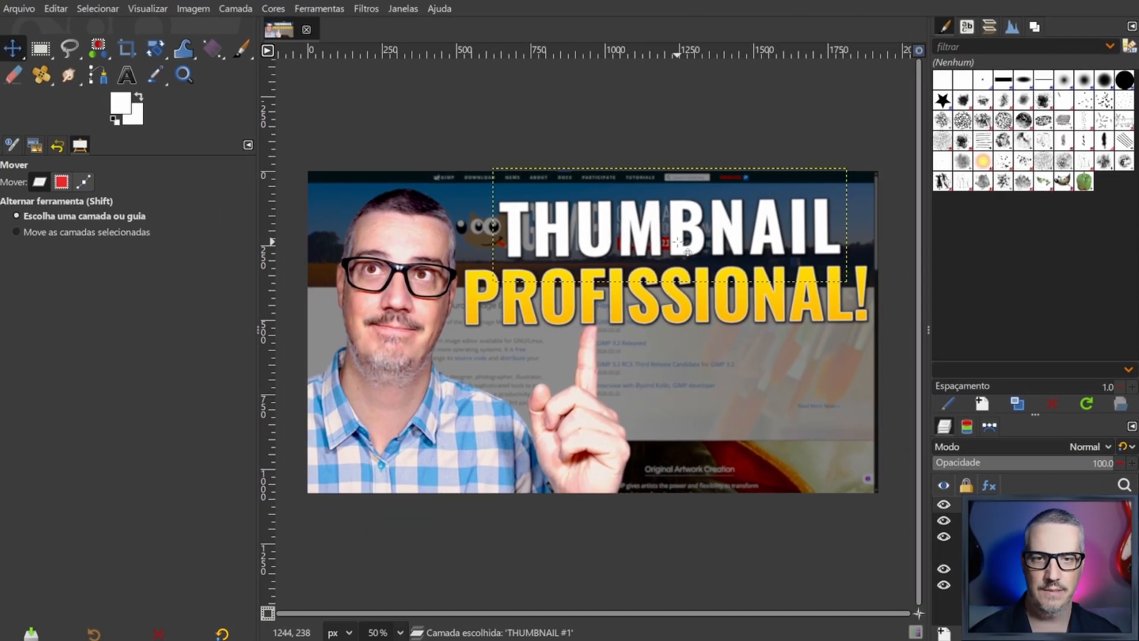
pyautogui.moveTo(677, 243); pyautogui.dragTo(673, 243)
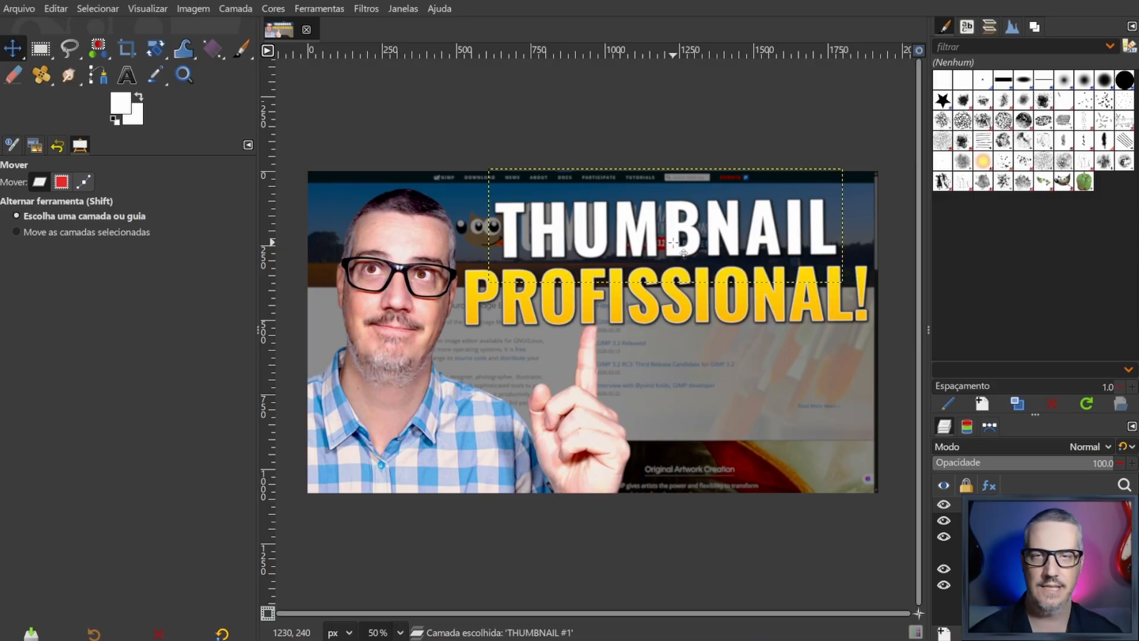
pyautogui.press('Right')
pyautogui.press('Right')
pyautogui.press('Right')
pyautogui.press('Right')
pyautogui.press('Right')
pyautogui.press('Right')
pyautogui.press('Right')
pyautogui.press('Right')
pyautogui.press('Right')
pyautogui.press('Right')
pyautogui.press('Right')
pyautogui.press('Right')
pyautogui.press('Right')
pyautogui.press('Right')
pyautogui.press('Right')
pyautogui.press('Right')
pyautogui.press('Right')
pyautogui.press('Right')
pyautogui.press('Right')
pyautogui.press('Right')
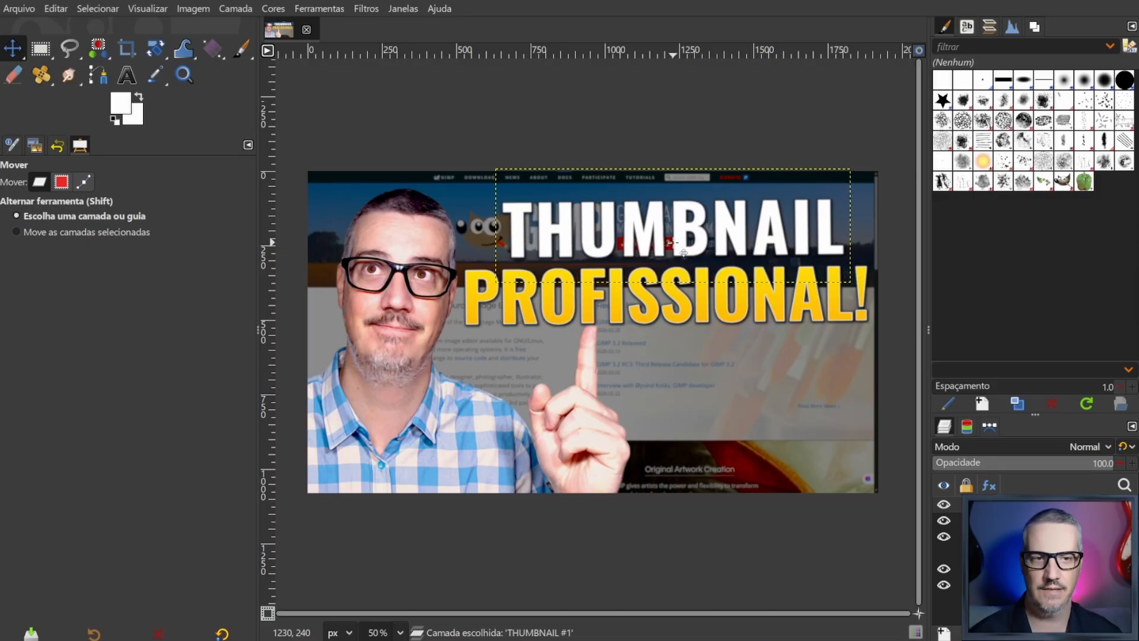
pyautogui.press('Left')
pyautogui.press('Left')
pyautogui.press('Left')
pyautogui.press('Left')
pyautogui.press('Left')
pyautogui.press('Left')
pyautogui.press('Left')
pyautogui.press('Left')
pyautogui.press('Left')
pyautogui.press('Left')
pyautogui.press('Left')
pyautogui.press('Left')
pyautogui.press('Left')
pyautogui.press('Left')
pyautogui.press('Left')
pyautogui.press('Left')
pyautogui.press('Left')
pyautogui.press('Left')
pyautogui.press('Left')
pyautogui.press('Left')
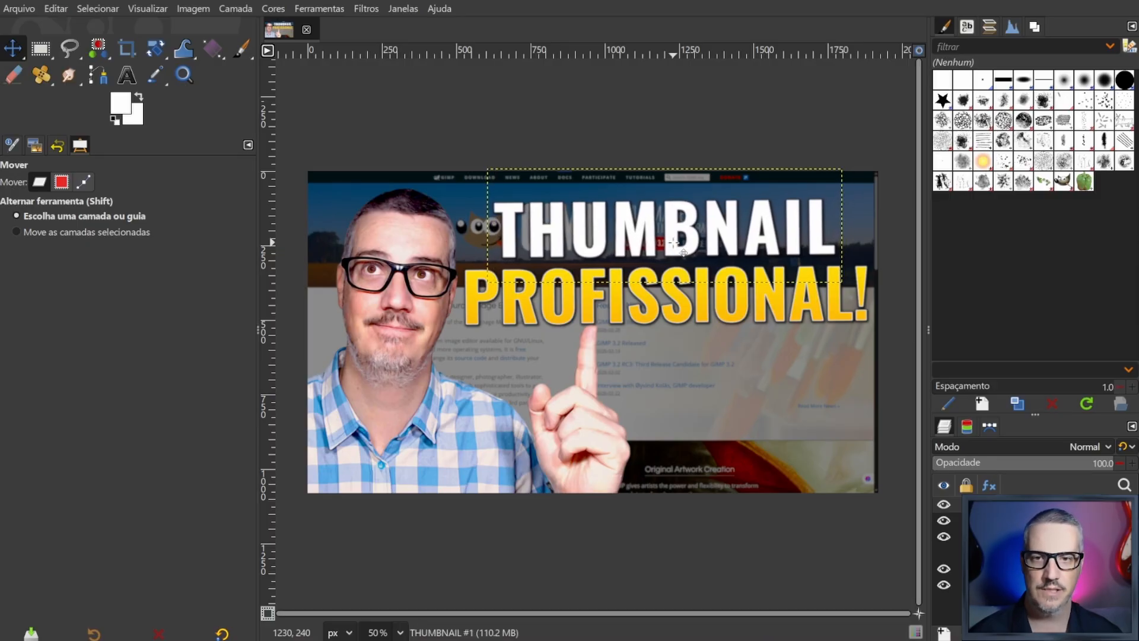
pyautogui.press('Right')
pyautogui.press('Right')
pyautogui.press('Right')
pyautogui.press('Right')
pyautogui.press('Right')
pyautogui.press('Right')
pyautogui.press('Up')
pyautogui.press('Up')
pyautogui.press('Up')
pyautogui.press('Up')
pyautogui.press('Up')
pyautogui.press('Up')
pyautogui.press('Up')
pyautogui.press('Up')
pyautogui.press('Up')
pyautogui.press('Up')
pyautogui.press('Up')
pyautogui.press('Up')
pyautogui.press('Up')
pyautogui.press('Up')
pyautogui.press('Up')
pyautogui.press('Up')
pyautogui.press('Up')
pyautogui.press('Up')
pyautogui.press('Up')
pyautogui.press('Up')
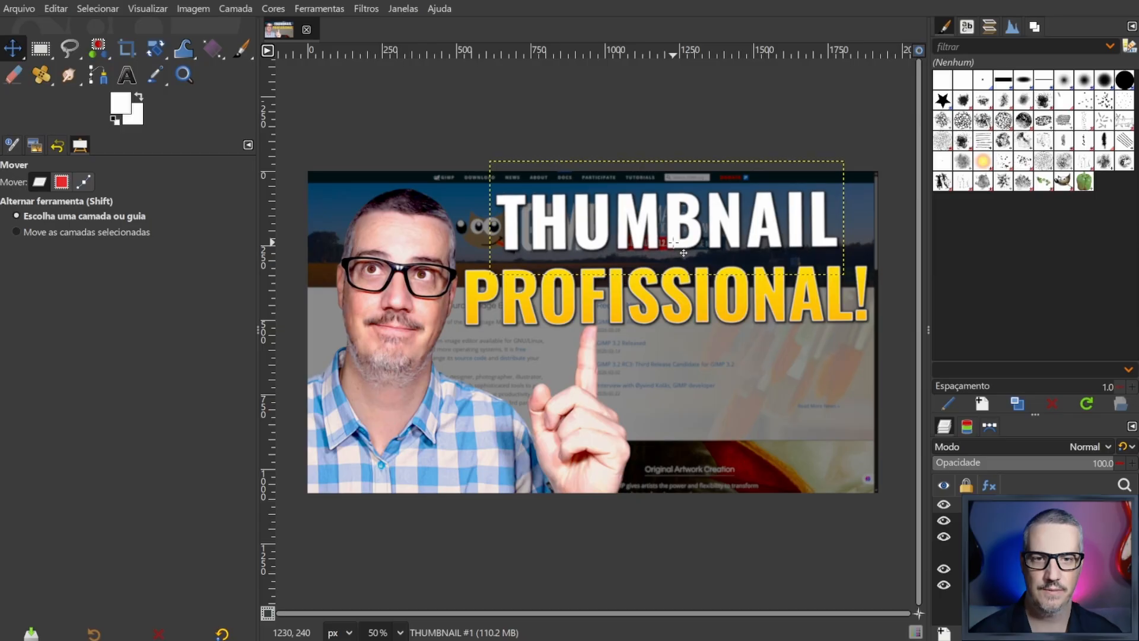
pyautogui.press('Down')
pyautogui.press('Down')
pyautogui.press('Down')
pyautogui.press('Down')
pyautogui.press('Down')
pyautogui.press('Down')
pyautogui.press('Down')
pyautogui.press('Down')
pyautogui.press('Down')
pyautogui.press('Down')
pyautogui.press('Down')
pyautogui.press('Down')
pyautogui.press('Down')
pyautogui.press('Down')
pyautogui.press('Down')
pyautogui.press('Down')
pyautogui.press('Down')
pyautogui.press('Down')
pyautogui.press('Down')
pyautogui.press('Down')
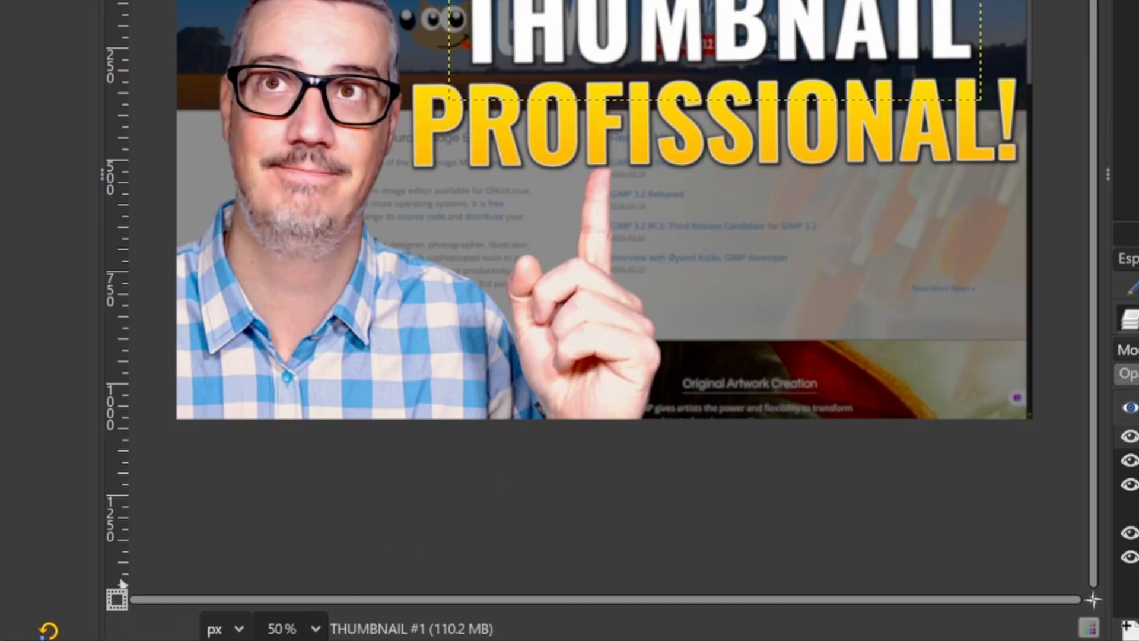
# - View the composition at 25% zoom and smaller to judge how readable the thumbnail is at reduced size
pyautogui.click(315, 628)
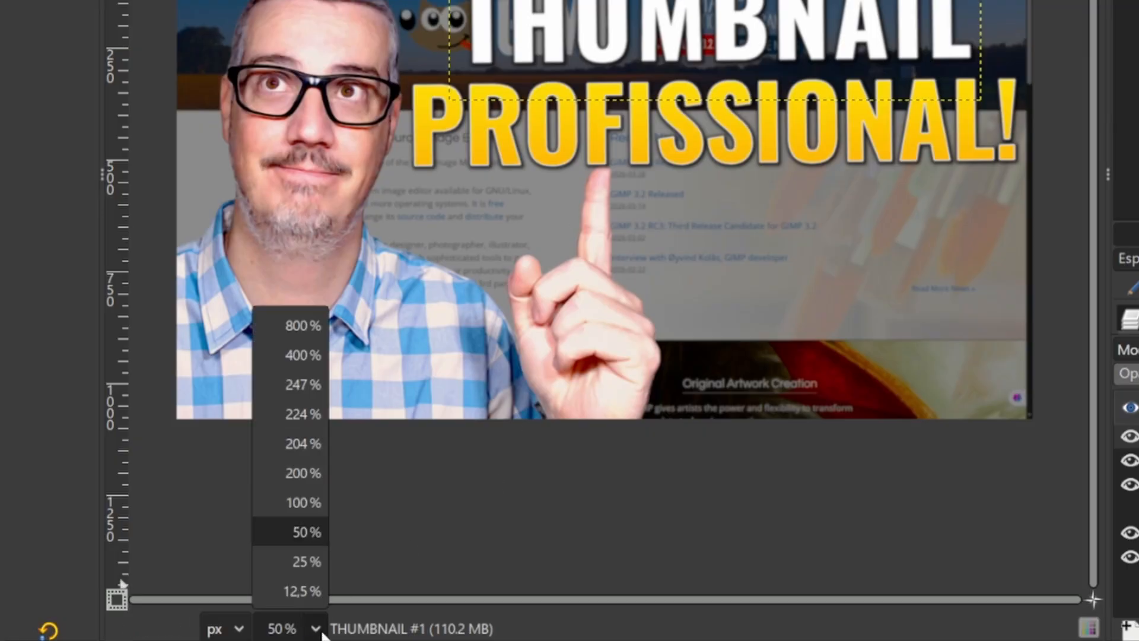
pyautogui.click(305, 557)
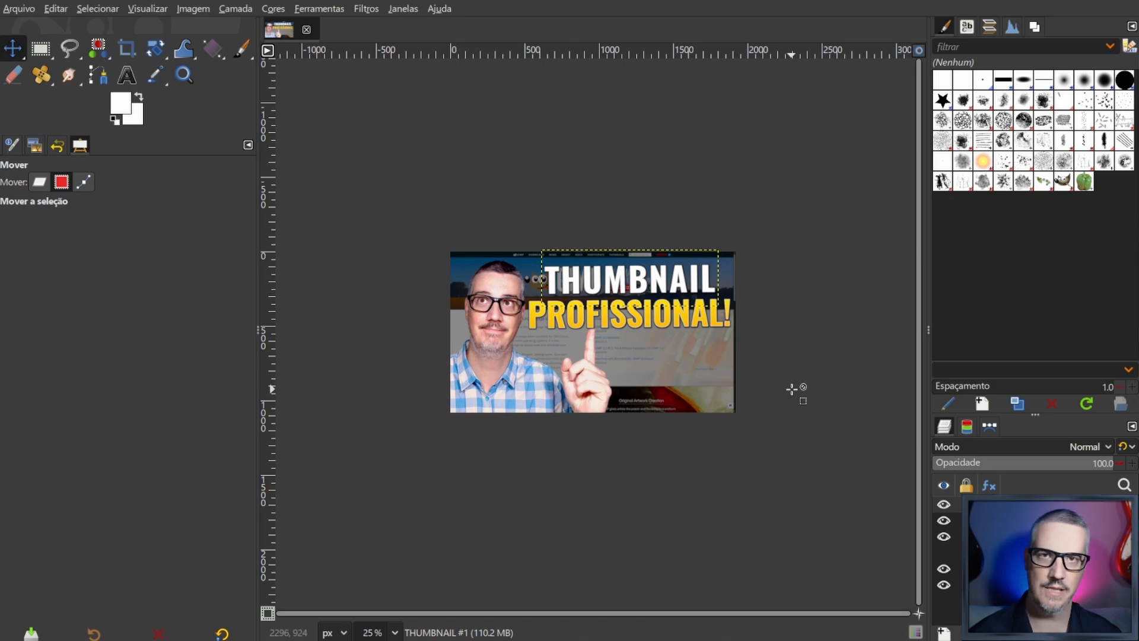
pyautogui.press('alt')
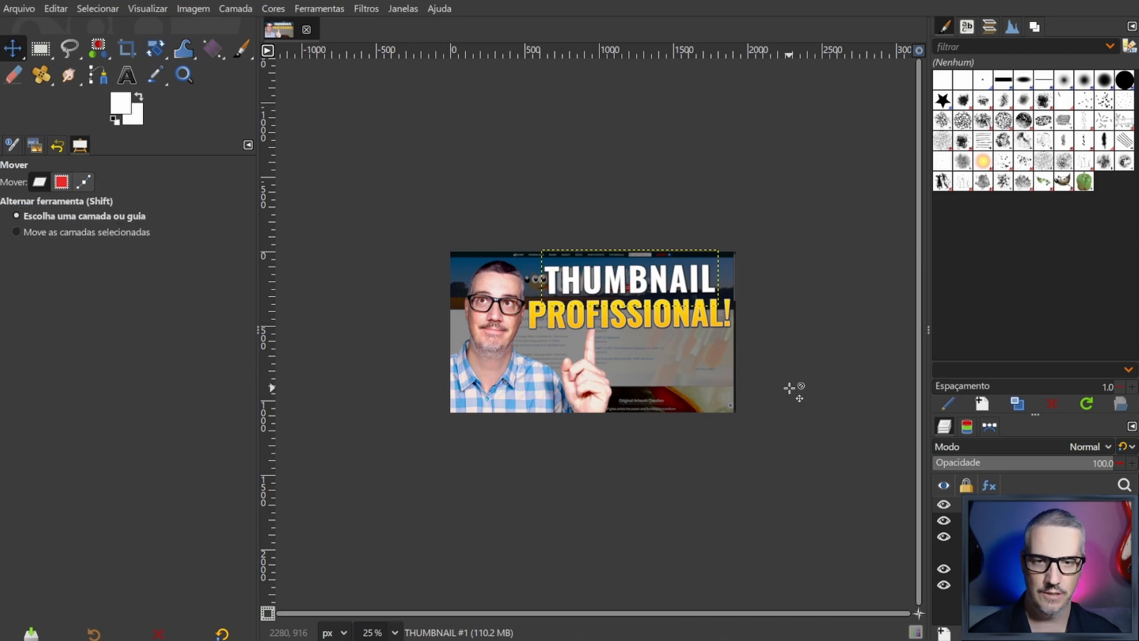
pyautogui.press('ctrl')
pyautogui.keyDown('ctrl'); pyautogui.scroll(-2, 766, 365); pyautogui.keyUp('ctrl')
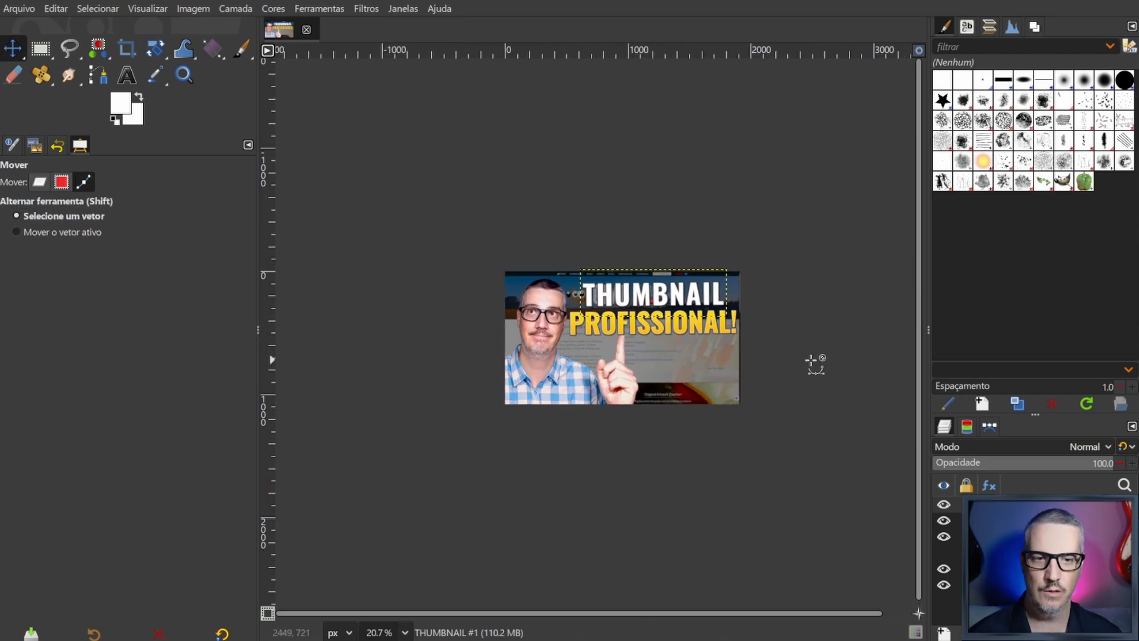
pyautogui.keyDown('ctrl'); pyautogui.scroll(-1, 858, 374); pyautogui.keyUp('ctrl')
pyautogui.keyDown('ctrl'); pyautogui.scroll(2, 860, 375); pyautogui.keyUp('ctrl')
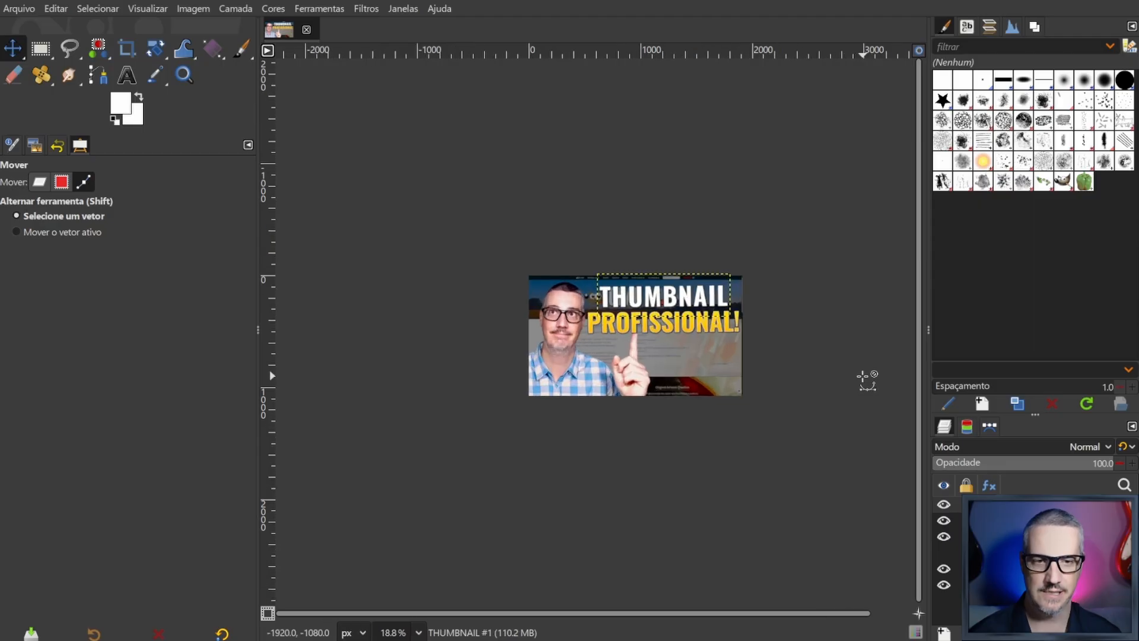
pyautogui.keyDown('ctrl'); pyautogui.scroll(-2, 860, 374); pyautogui.keyUp('ctrl')
pyautogui.moveTo(805, 613); pyautogui.dragTo(892, 614)
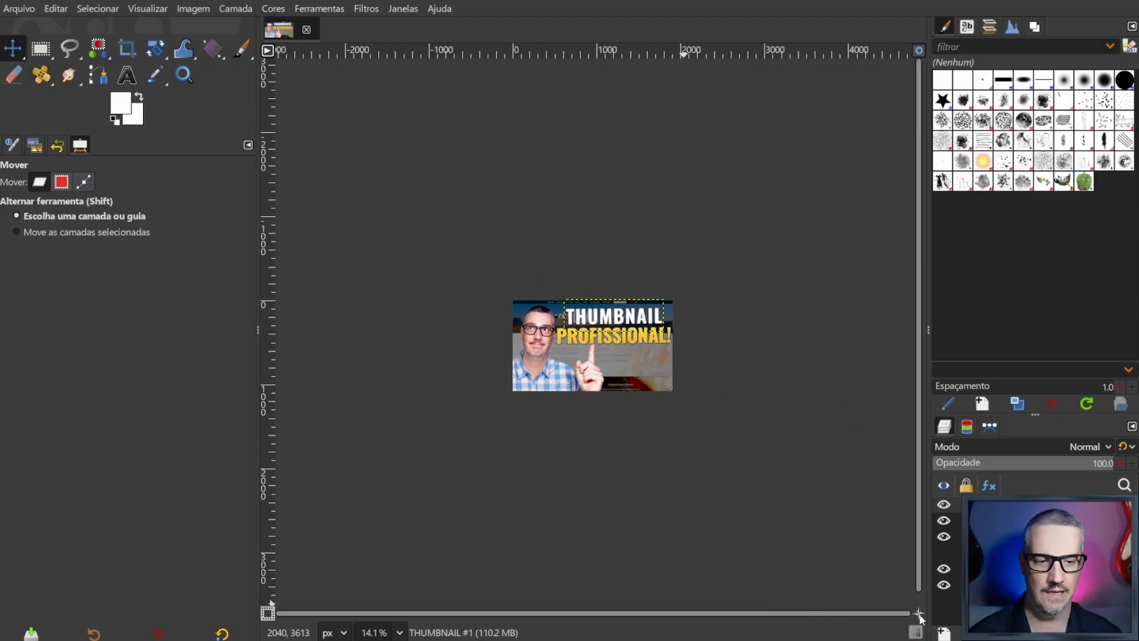
pyautogui.scroll(-1, 921, 453)
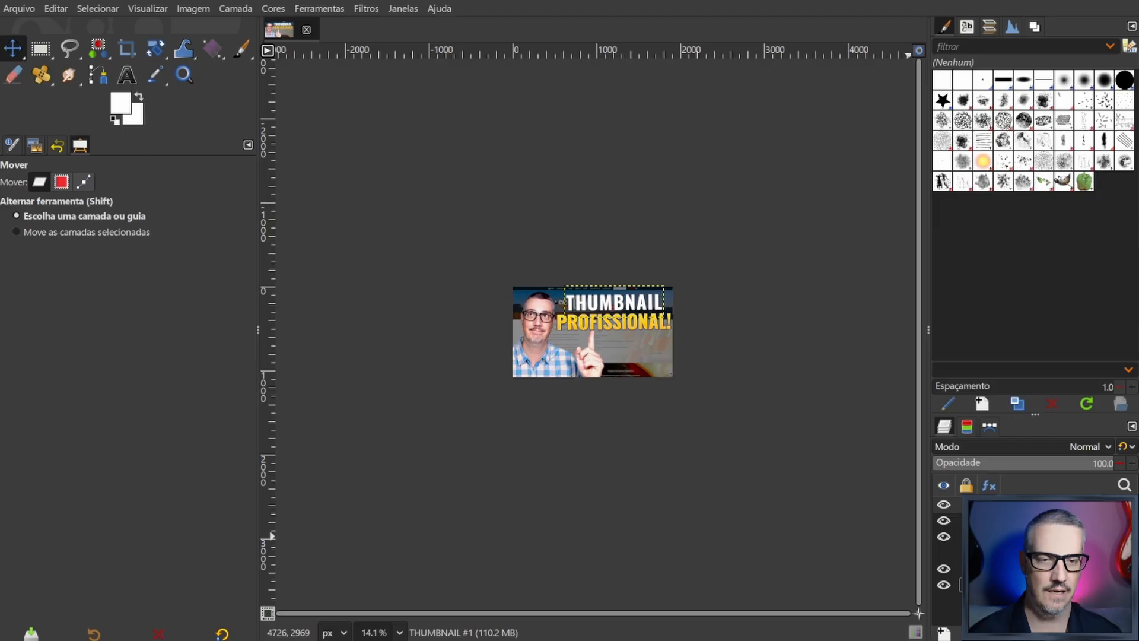
pyautogui.press('alt')
pyautogui.keyDown('alt'); pyautogui.middleClick(626, 351); pyautogui.keyUp('alt')
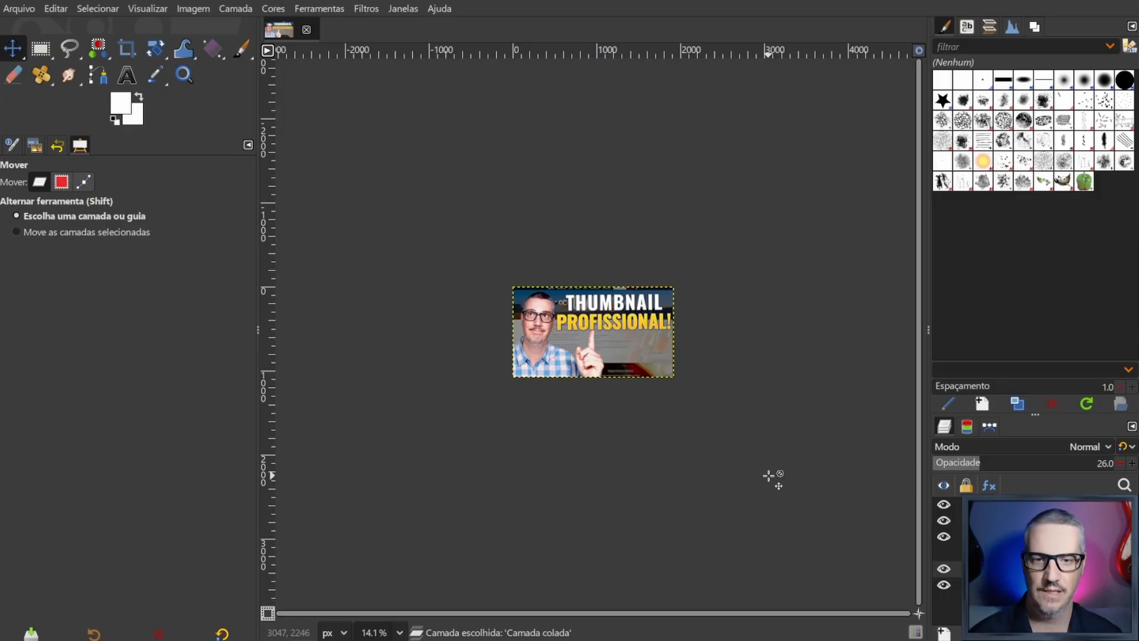
pyautogui.press('alt')
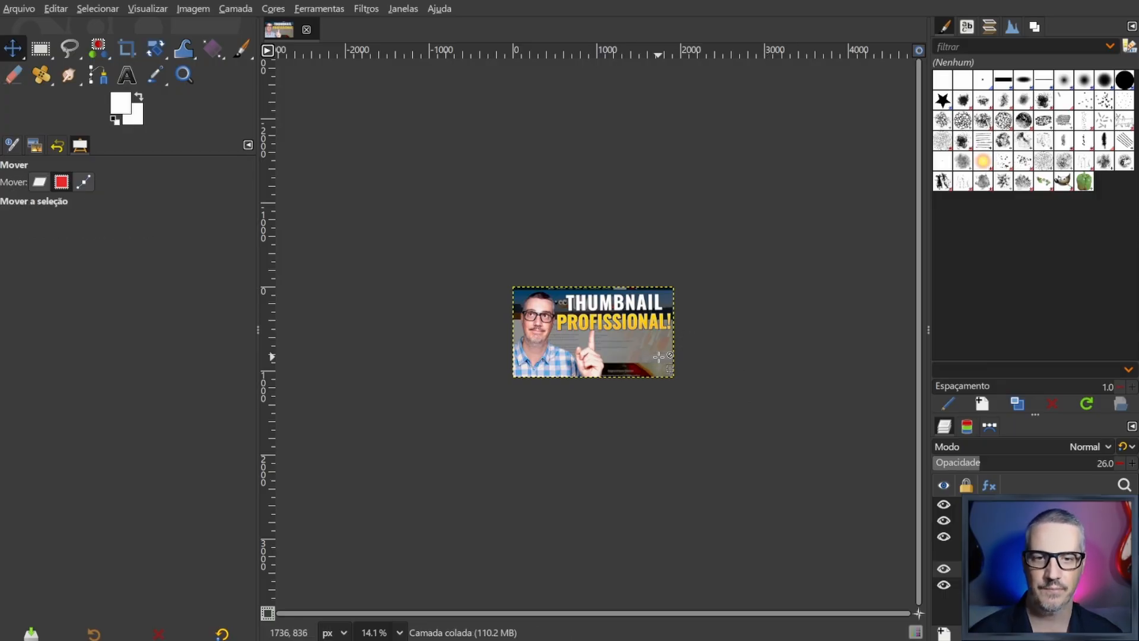
# - Shrink the view to about 5.44% to examine the design at tiny thumbnail size, and return to 50%
pyautogui.keyDown('ctrl'); pyautogui.scroll(-2, 676, 359); pyautogui.keyUp('ctrl')
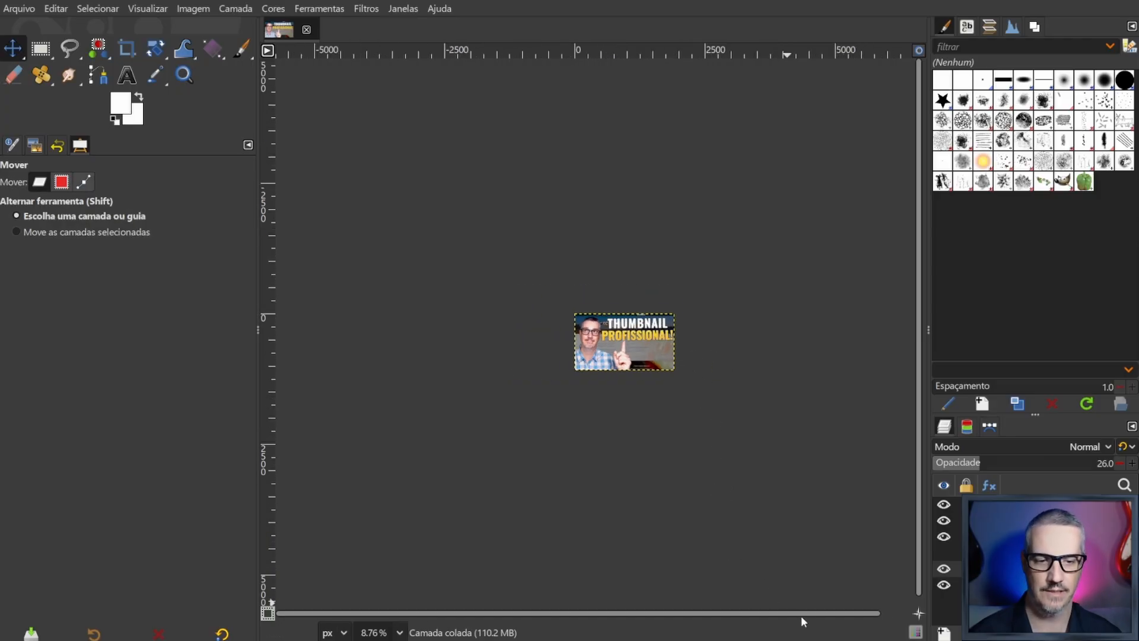
pyautogui.moveTo(801, 614); pyautogui.dragTo(831, 613)
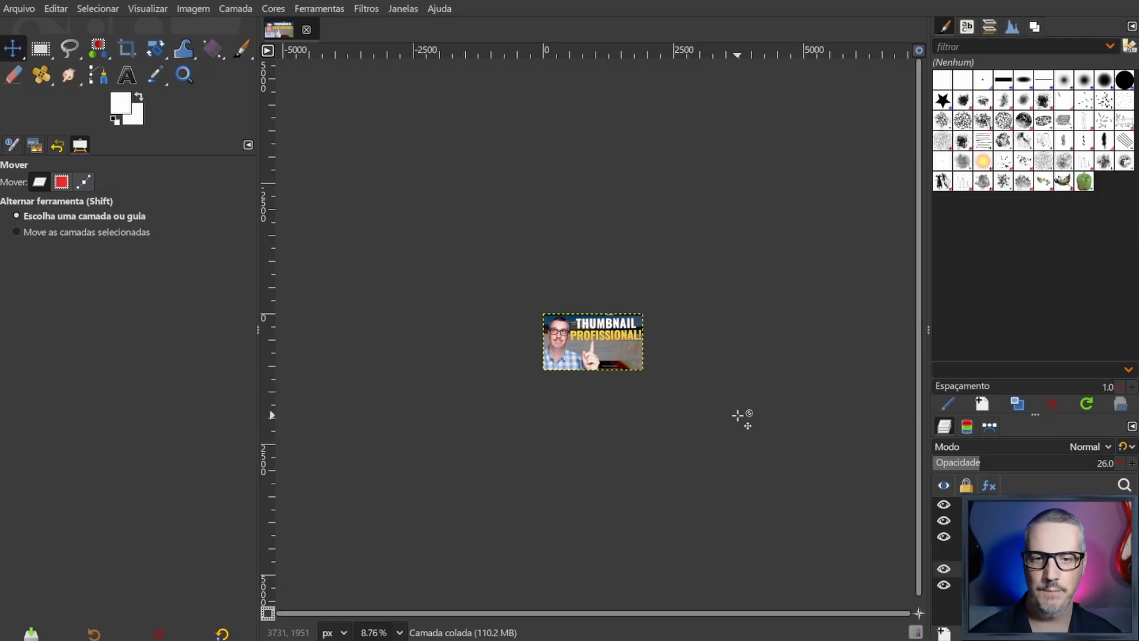
pyautogui.scroll(-1, 730, 399)
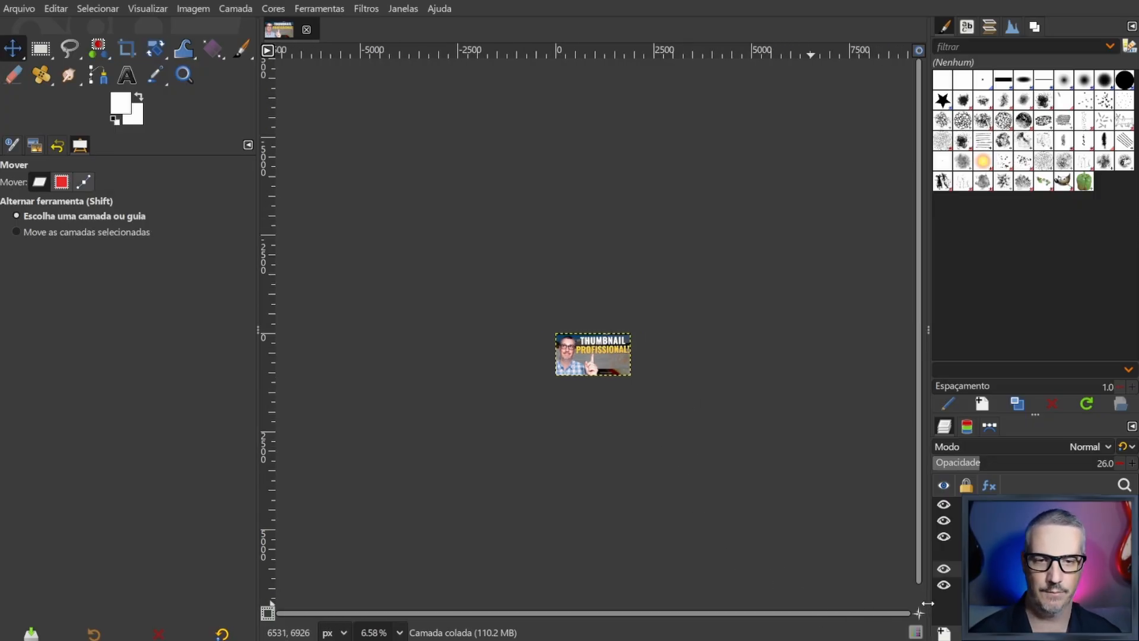
pyautogui.scroll(-1, 724, 409)
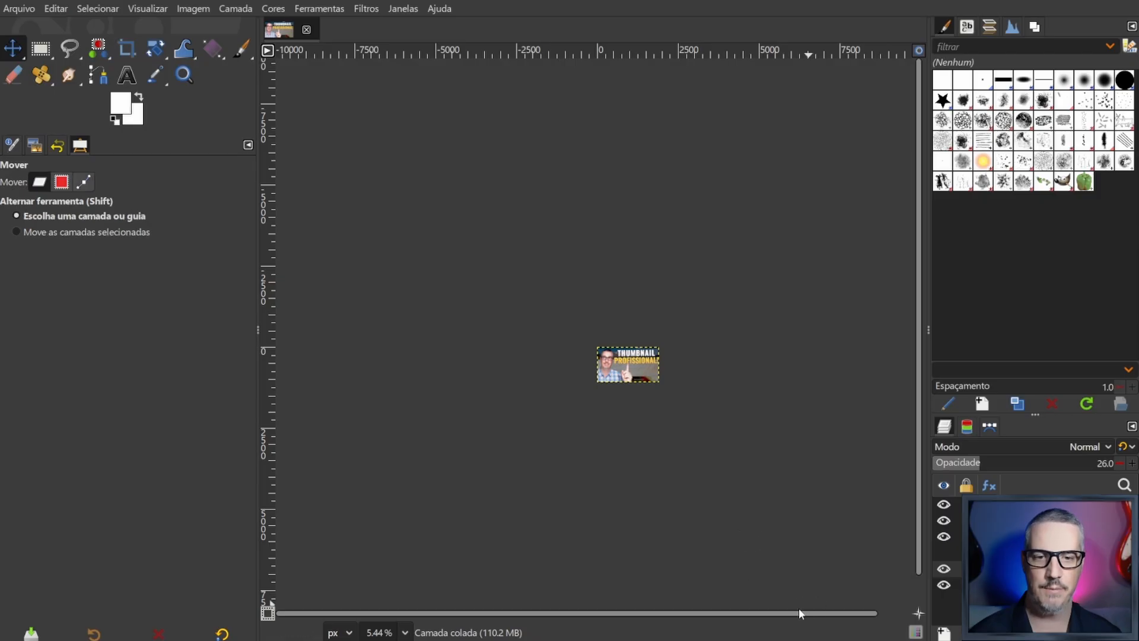
pyautogui.moveTo(800, 615); pyautogui.dragTo(895, 614)
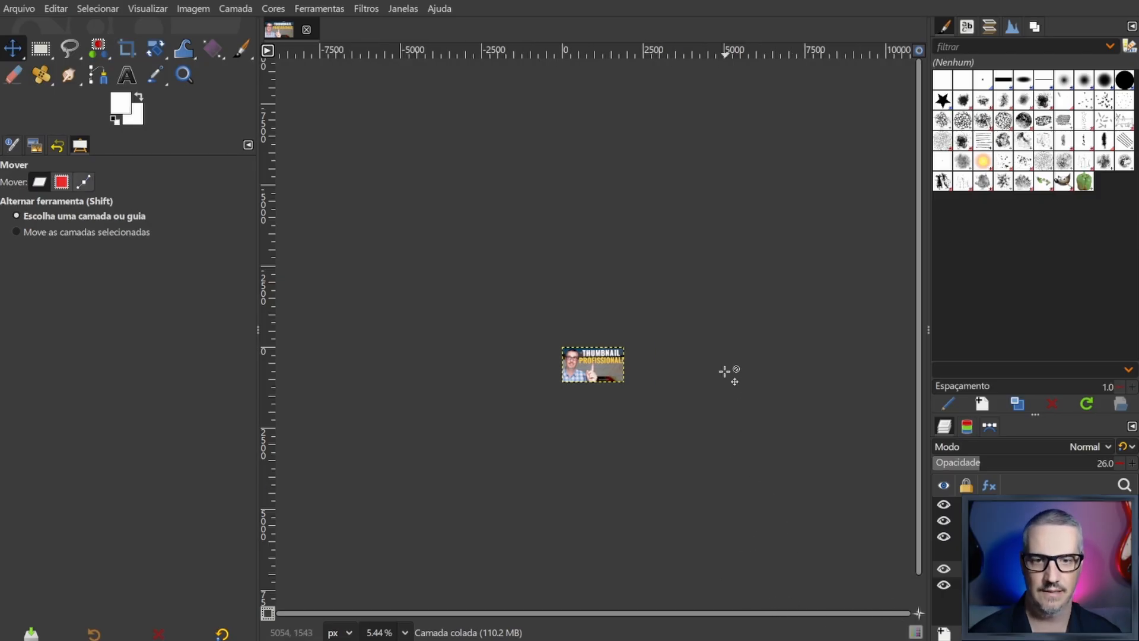
pyautogui.press('2')
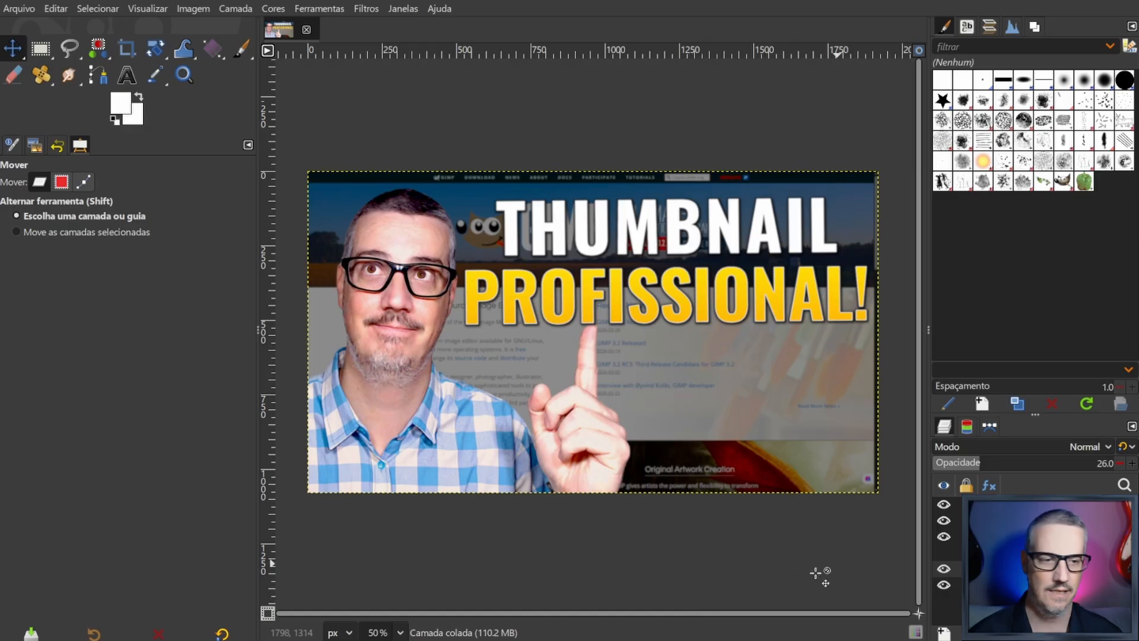
# - Show the hidden GIMP mascot layer and apply a drop shadow using the last-used preset: blur radius 3, grow radius 6, opacity 1
pyautogui.click(943, 554)
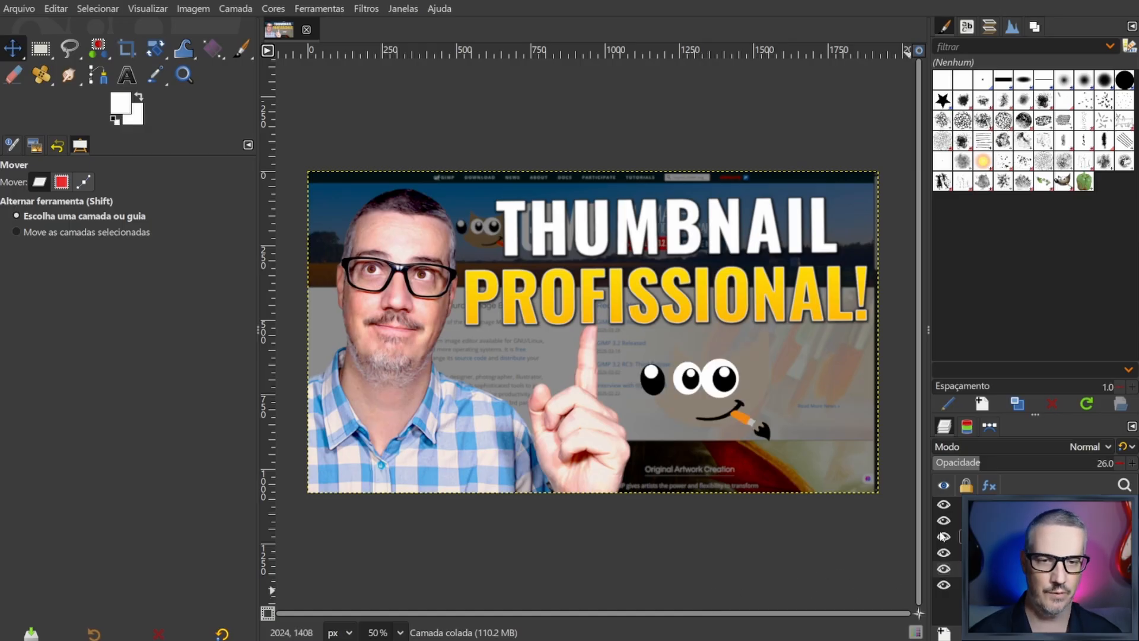
pyautogui.click(959, 552)
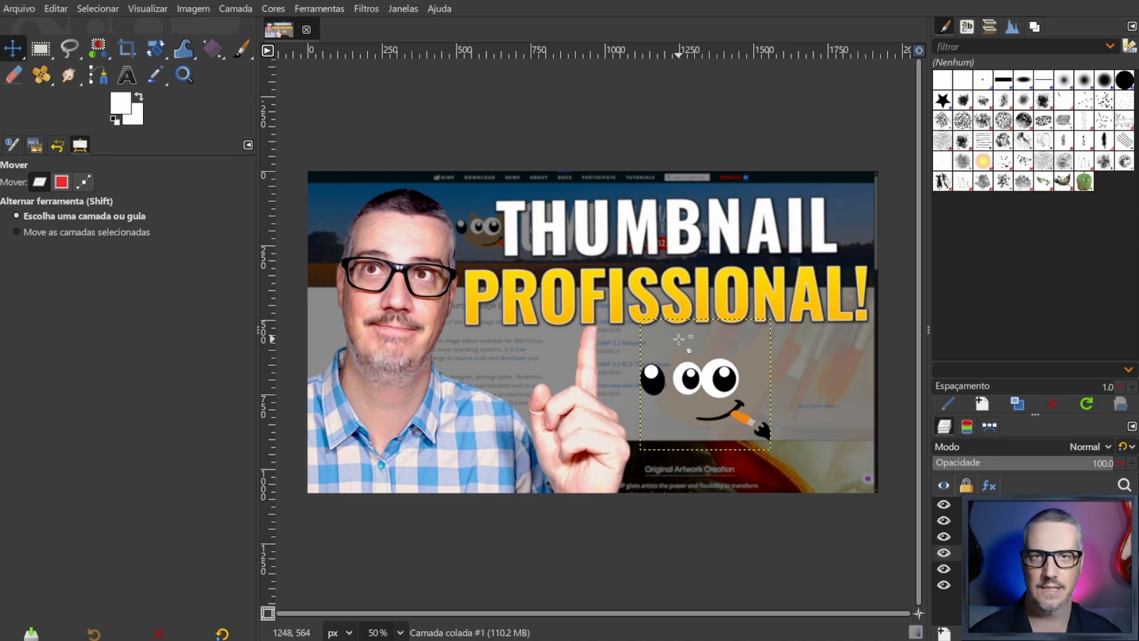
pyautogui.rightClick(710, 386)
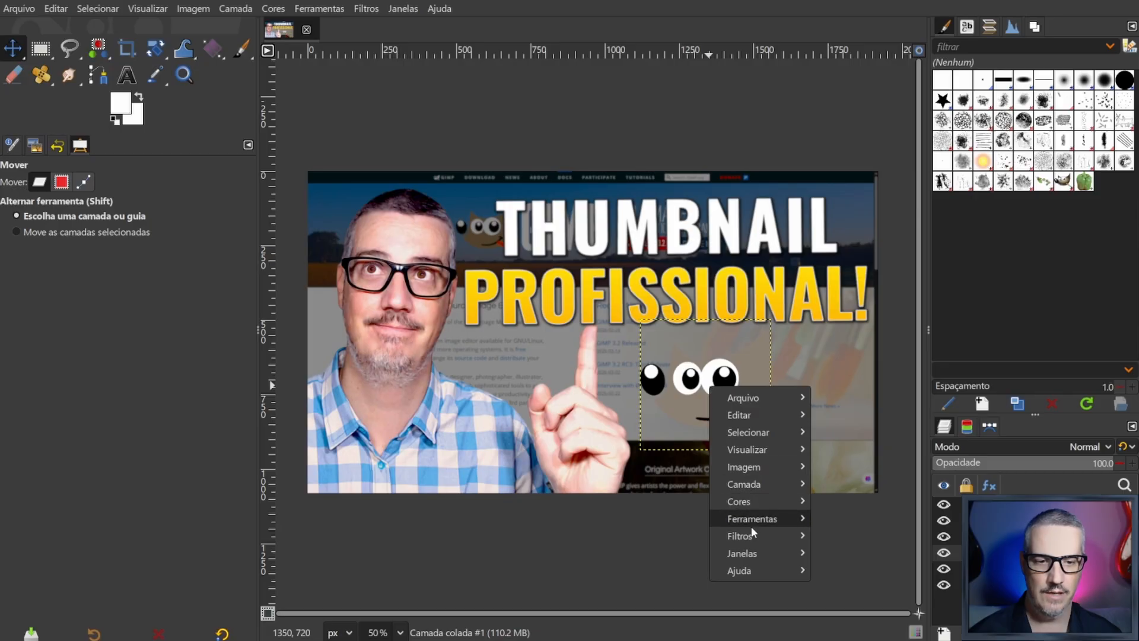
pyautogui.moveTo(753, 533)
pyautogui.moveTo(883, 423)
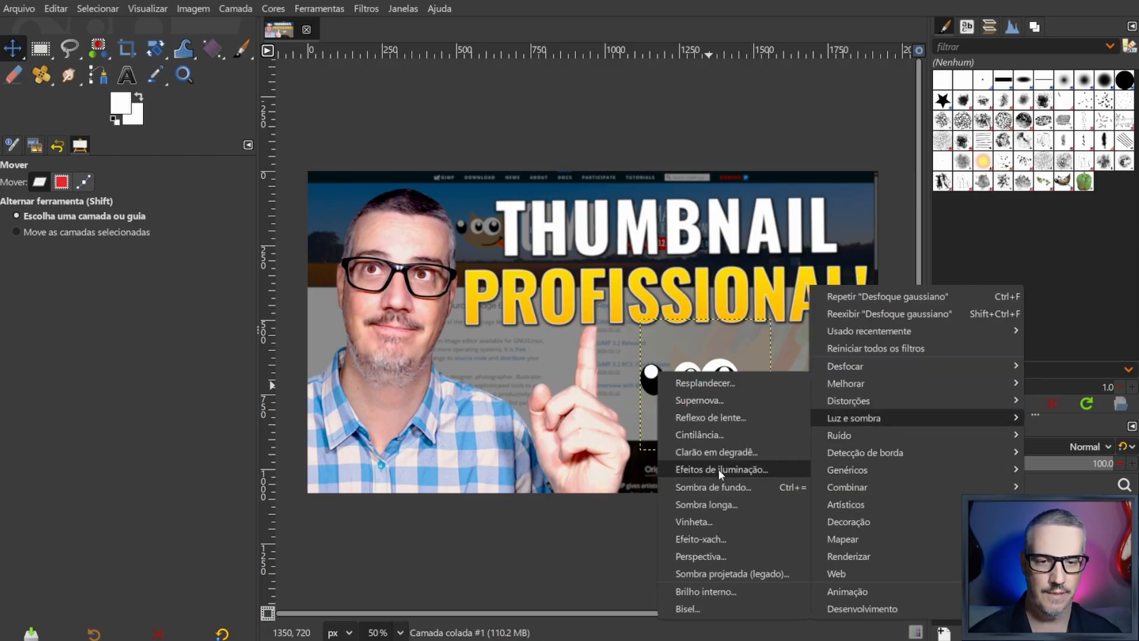
pyautogui.click(710, 487)
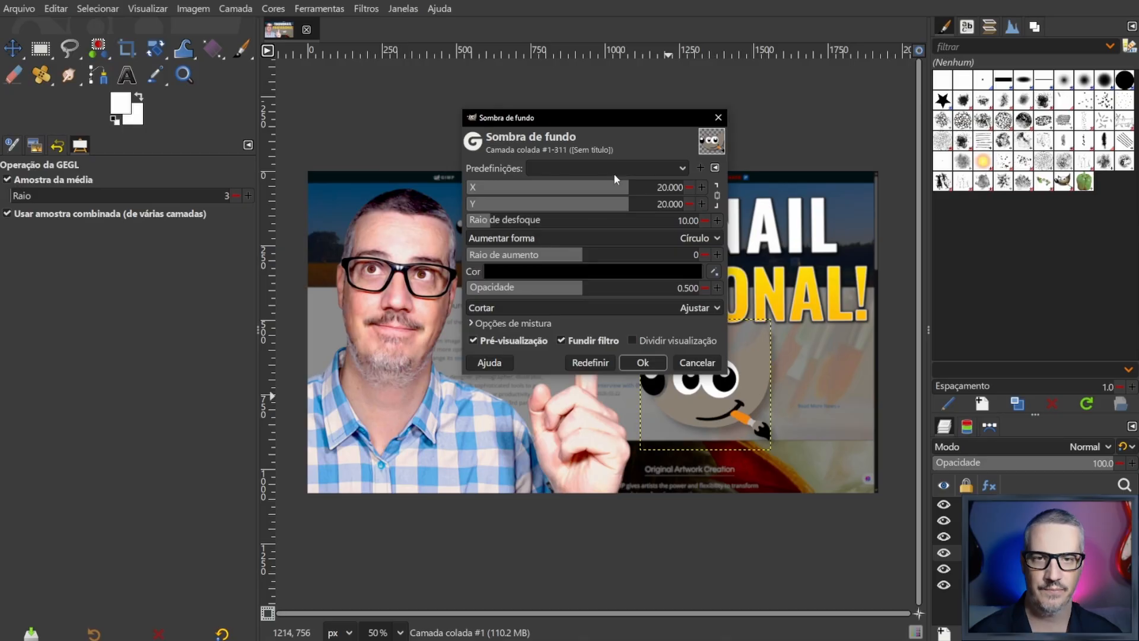
pyautogui.click(614, 170)
pyautogui.click(614, 169)
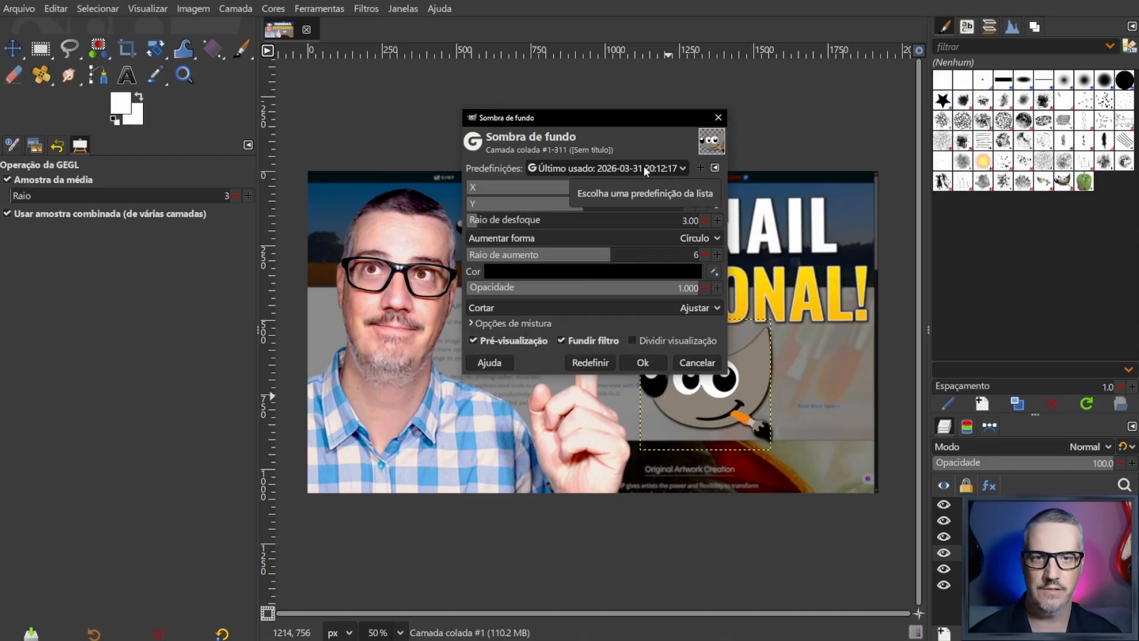
pyautogui.click(642, 362)
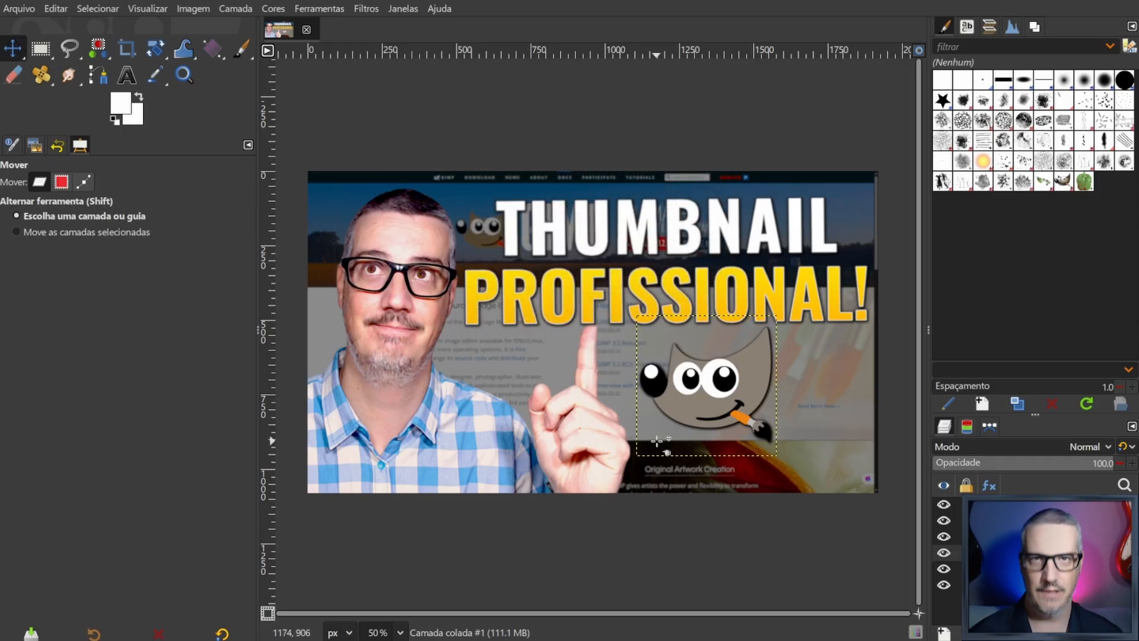
pyautogui.rightClick(714, 389)
pyautogui.click(686, 528)
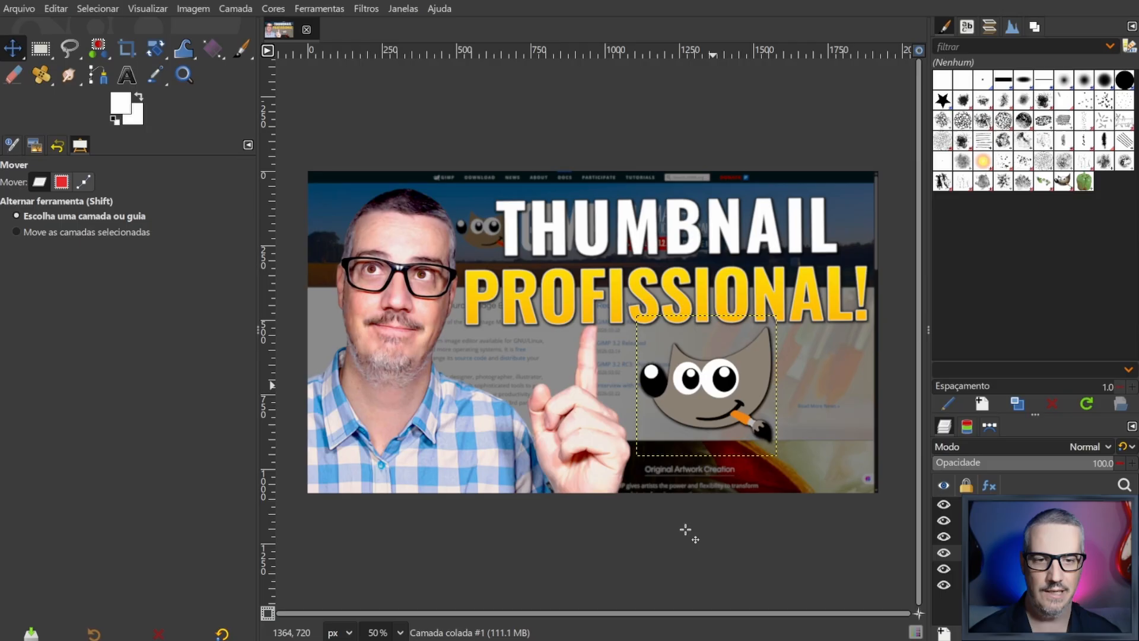
# - Apply a Long Shadow to the mascot layer with the last-used preset: finite style, angle -162.35, length 3, black
pyautogui.rightClick(719, 380)
pyautogui.moveTo(756, 526)
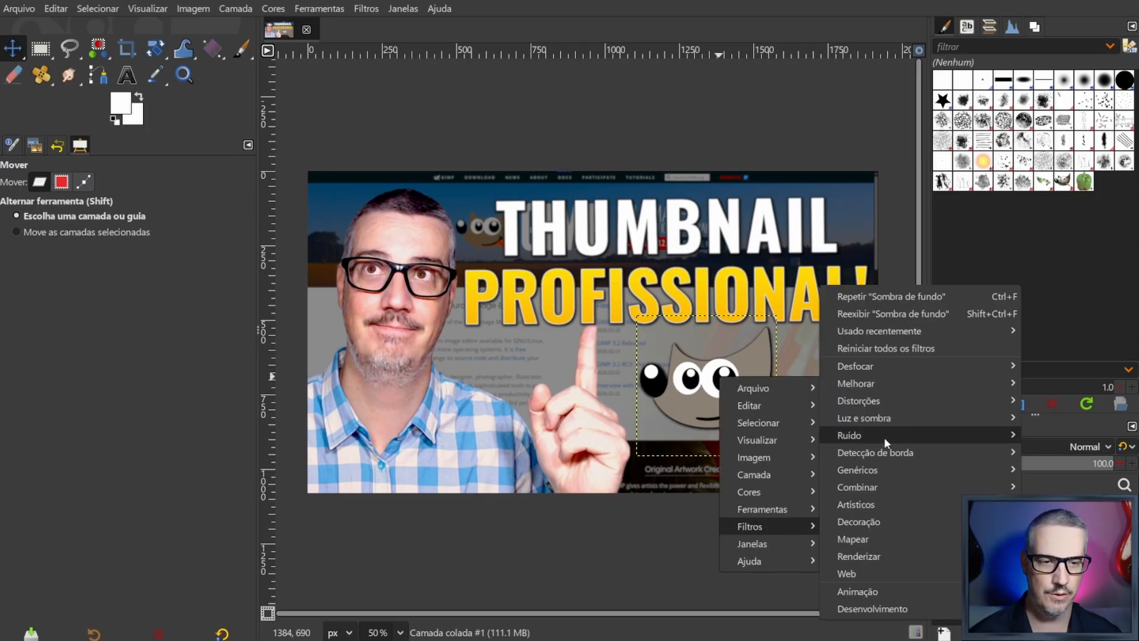
pyautogui.moveTo(878, 417)
pyautogui.click(736, 504)
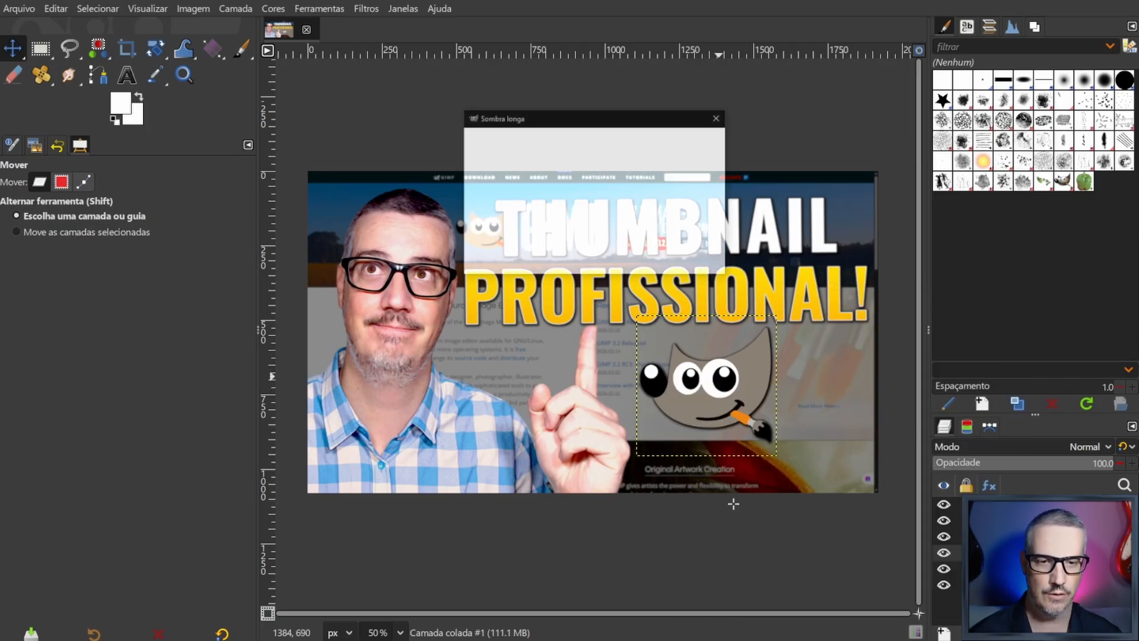
pyautogui.click(626, 169)
pyautogui.click(625, 169)
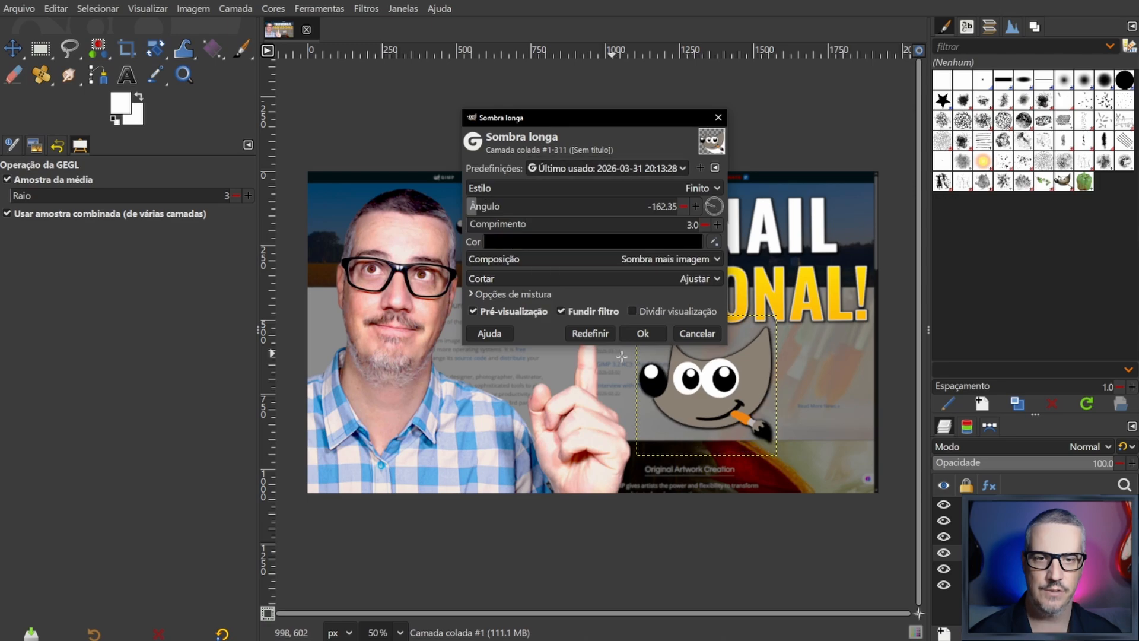
pyautogui.click(643, 333)
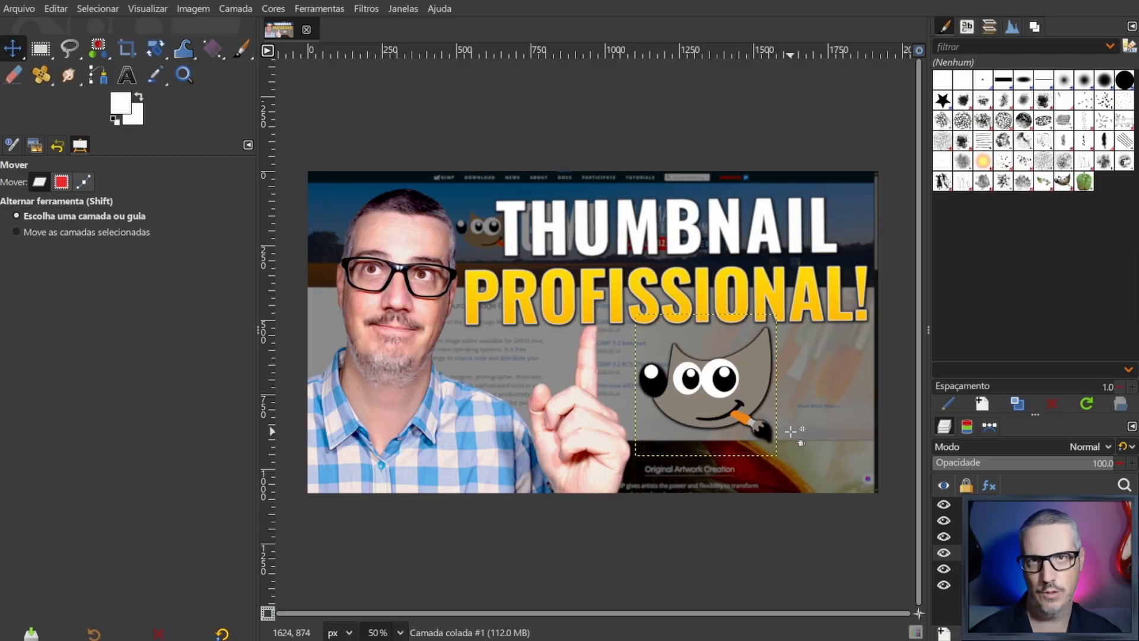
# - Apply the Softglow filter to the mascot using the last-used preset with radius 15.19 and strength 45.90
pyautogui.rightClick(709, 388)
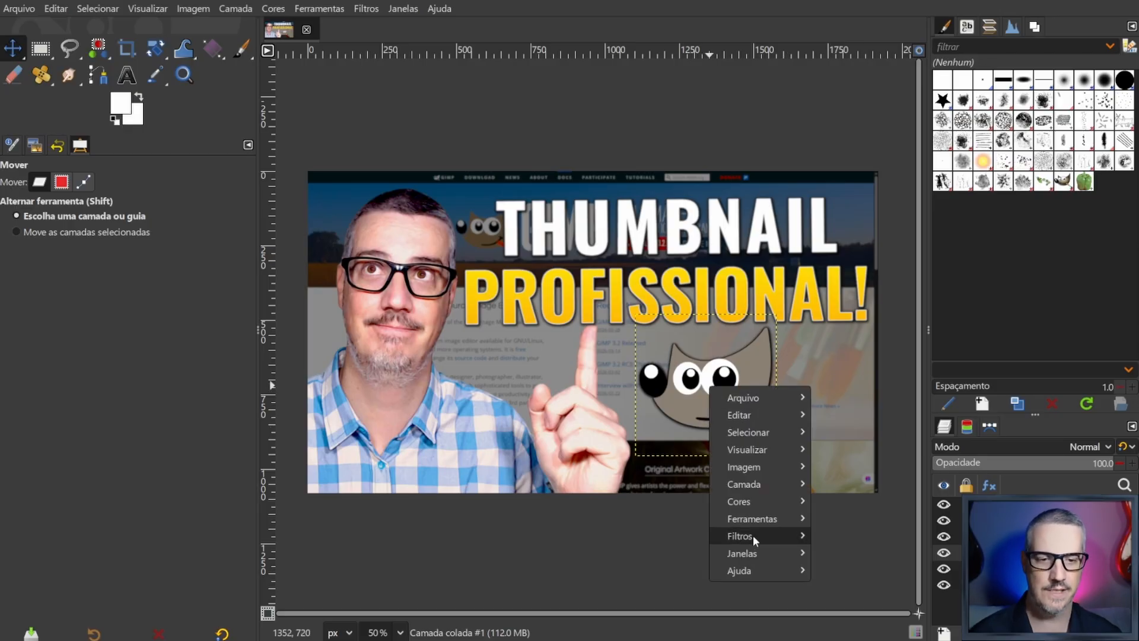
pyautogui.moveTo(770, 537)
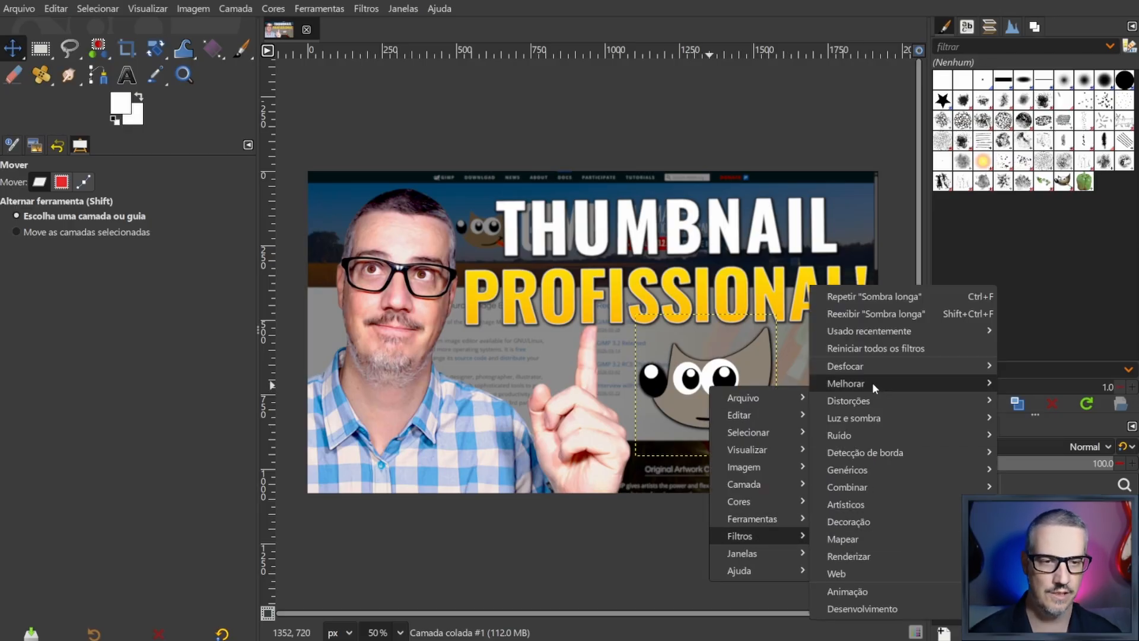
pyautogui.moveTo(857, 418)
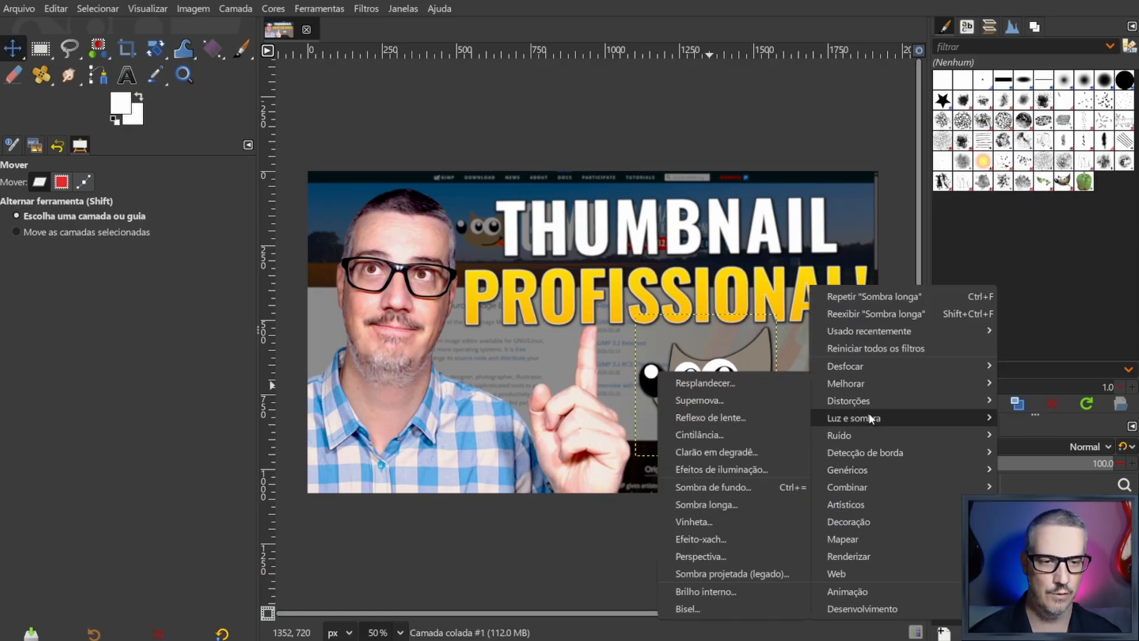
pyautogui.click(713, 384)
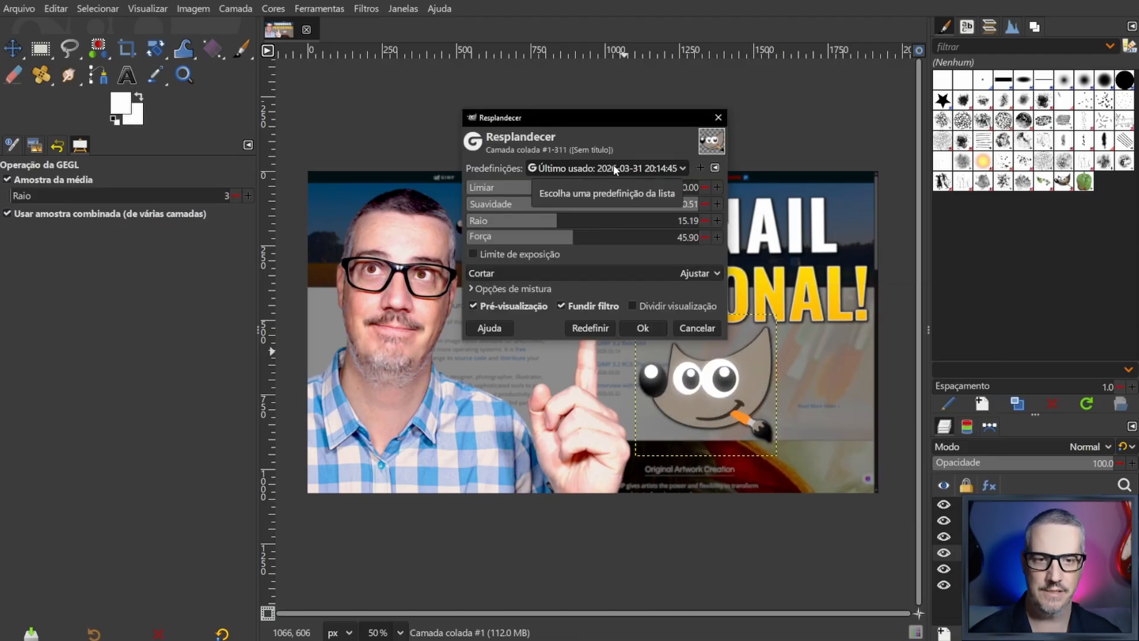
pyautogui.click(643, 328)
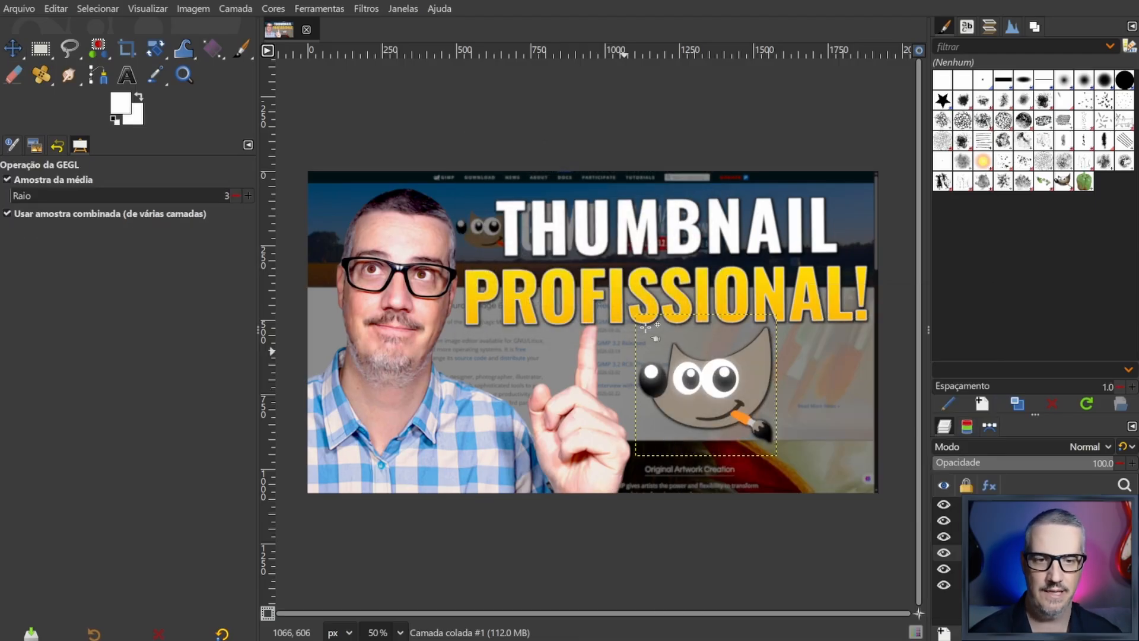
# - Open the Sharpen (Unsharp Mask) filter for the mascot, load the last-used preset, and set radius 7.914 and amount 1.298
pyautogui.rightClick(697, 395)
pyautogui.moveTo(740, 542)
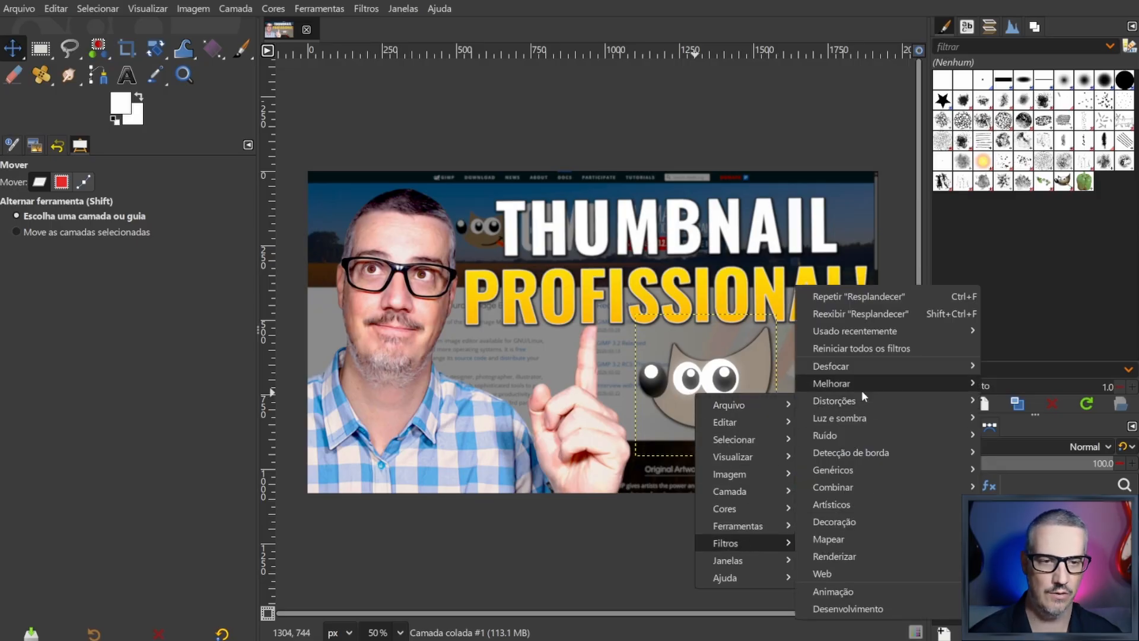
pyautogui.moveTo(861, 387)
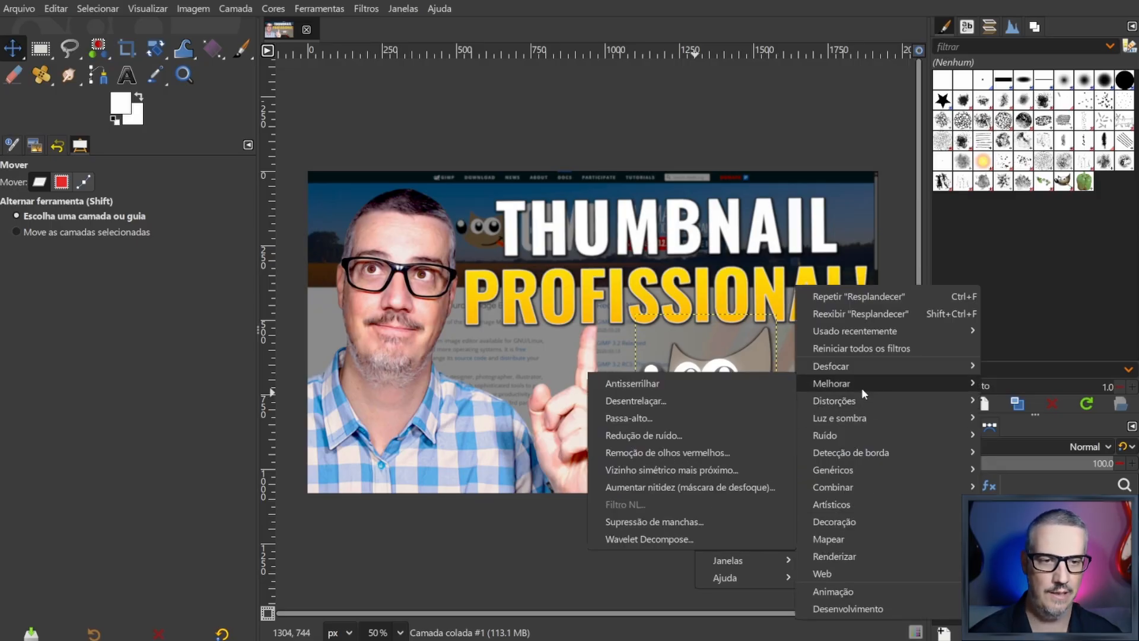
pyautogui.click(650, 486)
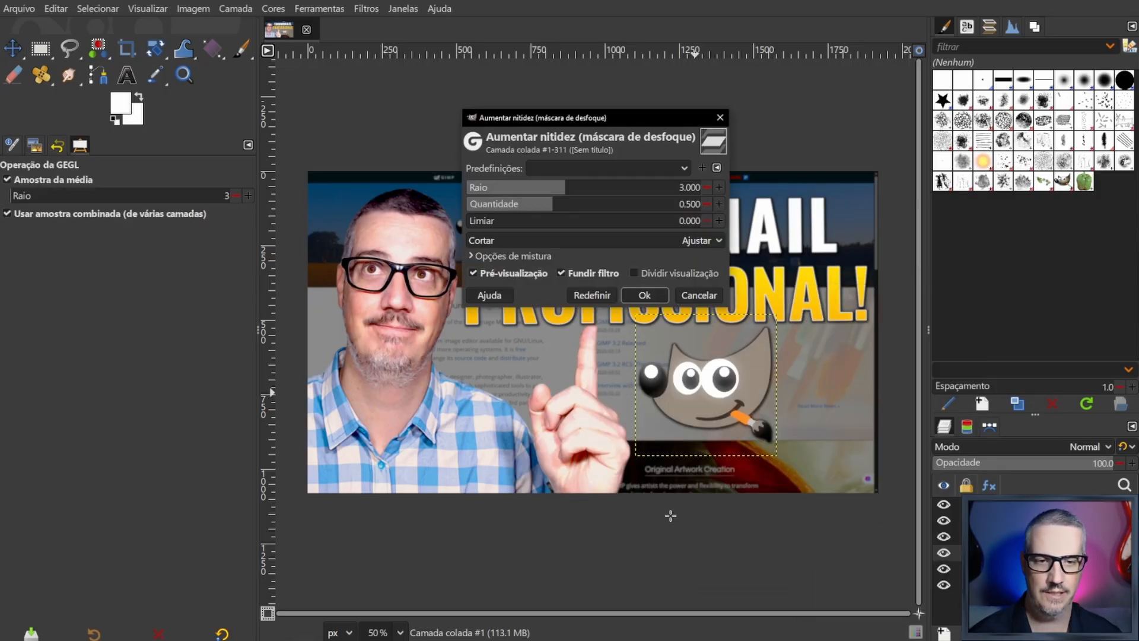
pyautogui.click(620, 169)
pyautogui.click(621, 168)
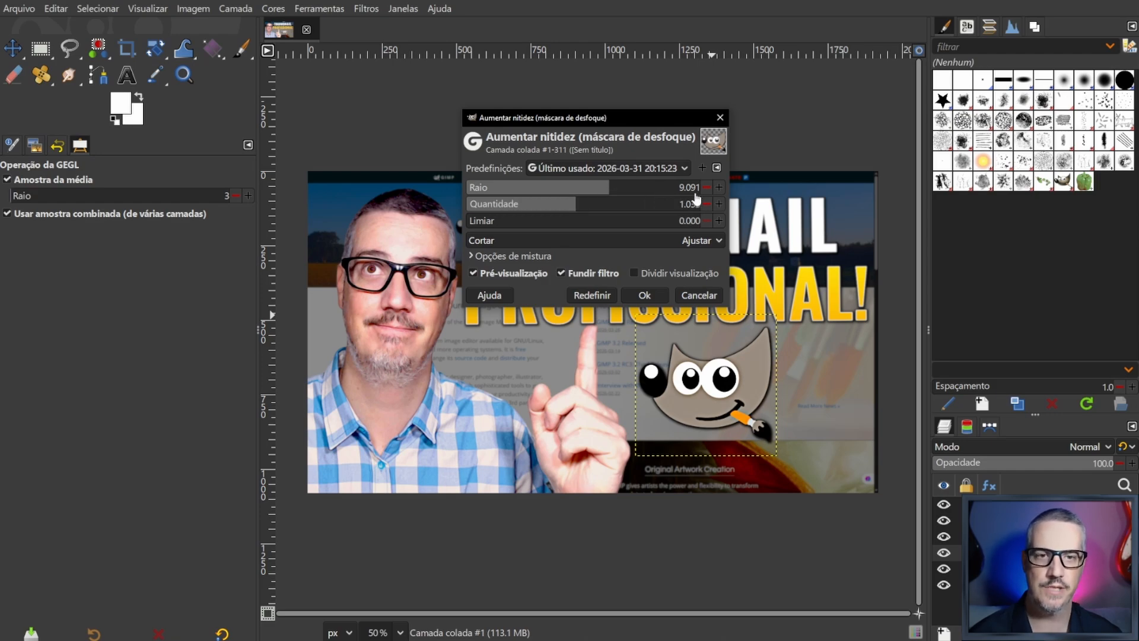
pyautogui.moveTo(607, 190); pyautogui.dragTo(584, 209)
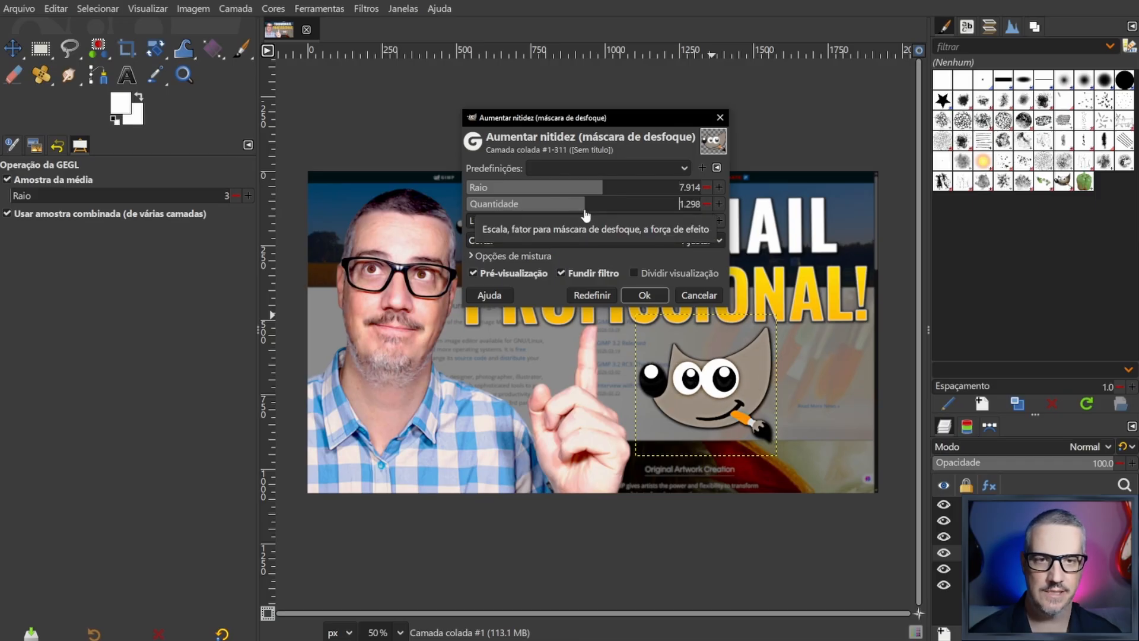
# - Compare the mascot with and without the sharpening preview, reduce the amount to 1.148 and apply the filter
pyautogui.click(472, 273)
pyautogui.click(472, 273)
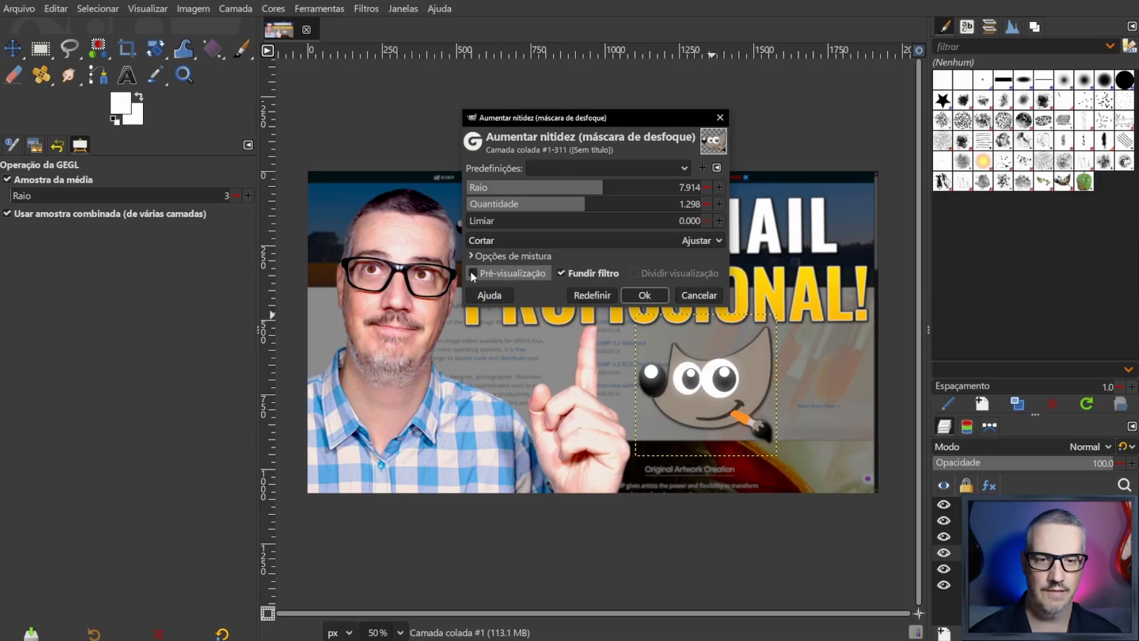
pyautogui.click(473, 274)
pyautogui.click(472, 273)
pyautogui.click(473, 274)
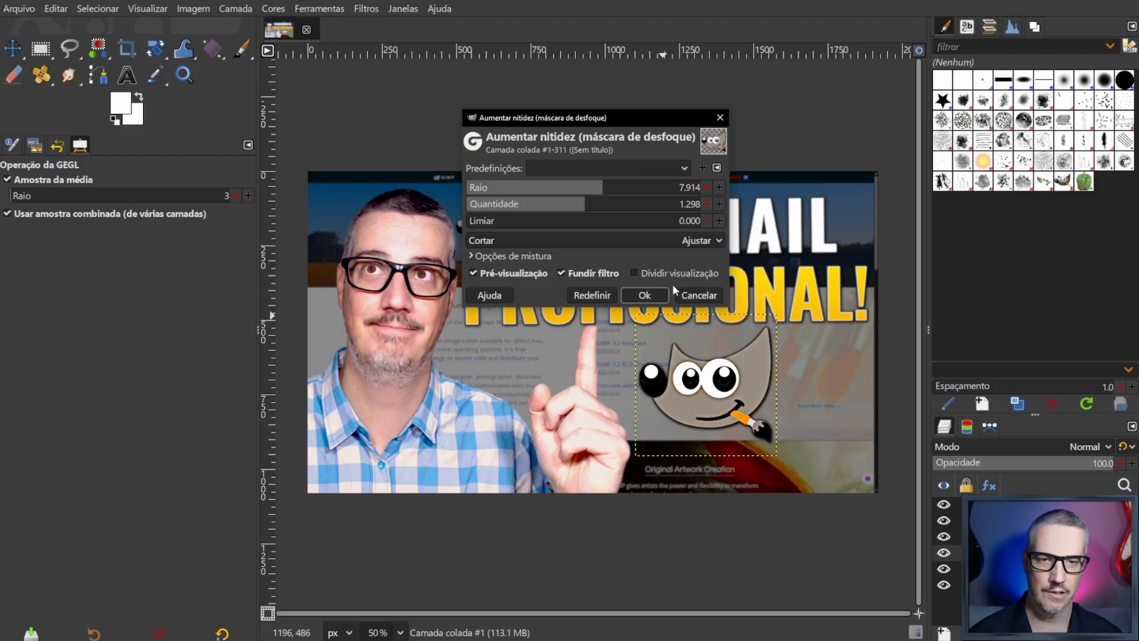
pyautogui.moveTo(584, 203)
pyautogui.mouseDown()
pyautogui.moveTo(564, 206)
pyautogui.moveTo(643, 207)
pyautogui.moveTo(571, 212)
pyautogui.moveTo(580, 212)
pyautogui.mouseUp()
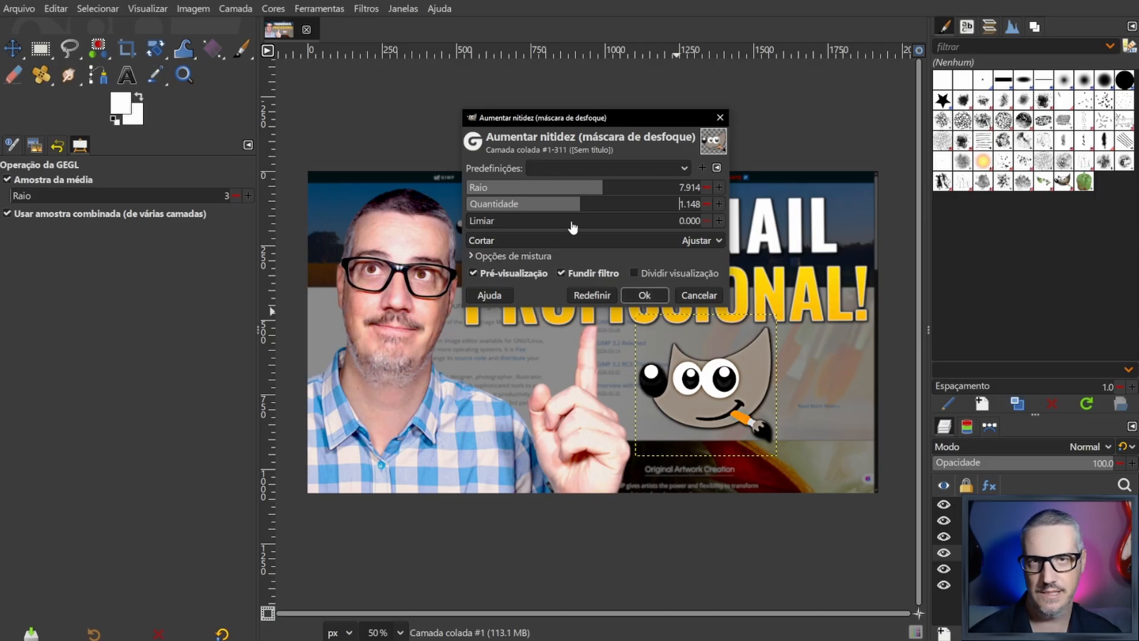
pyautogui.click(644, 295)
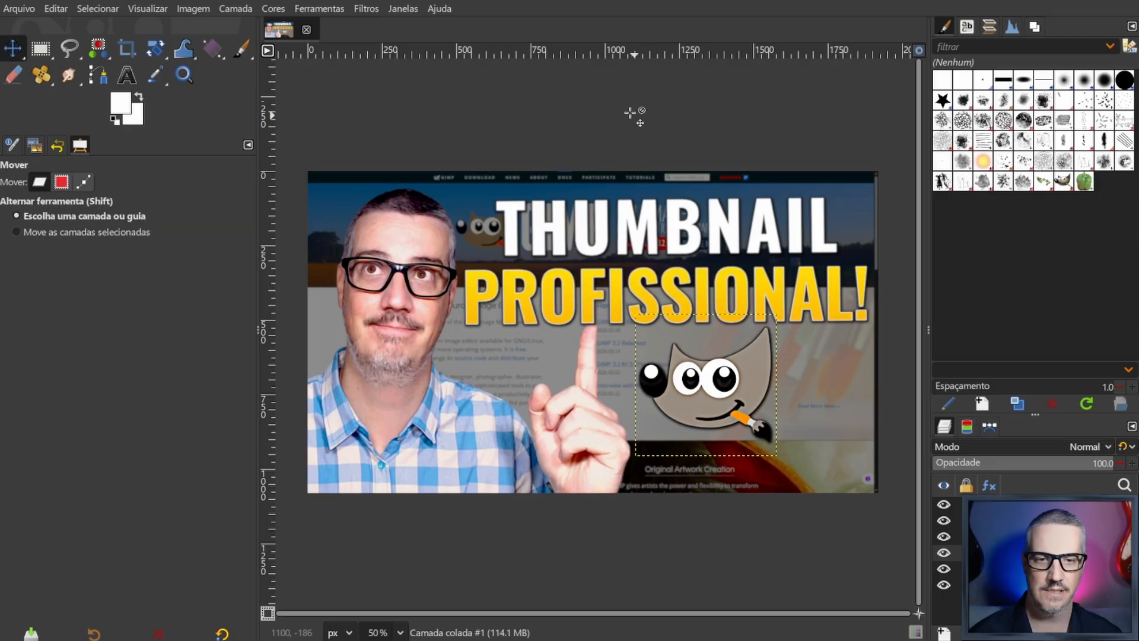
# - Open a Gaussian Blur for the mascot layer and set both its X and Y size to 1.00
pyautogui.rightClick(702, 380)
pyautogui.moveTo(763, 524)
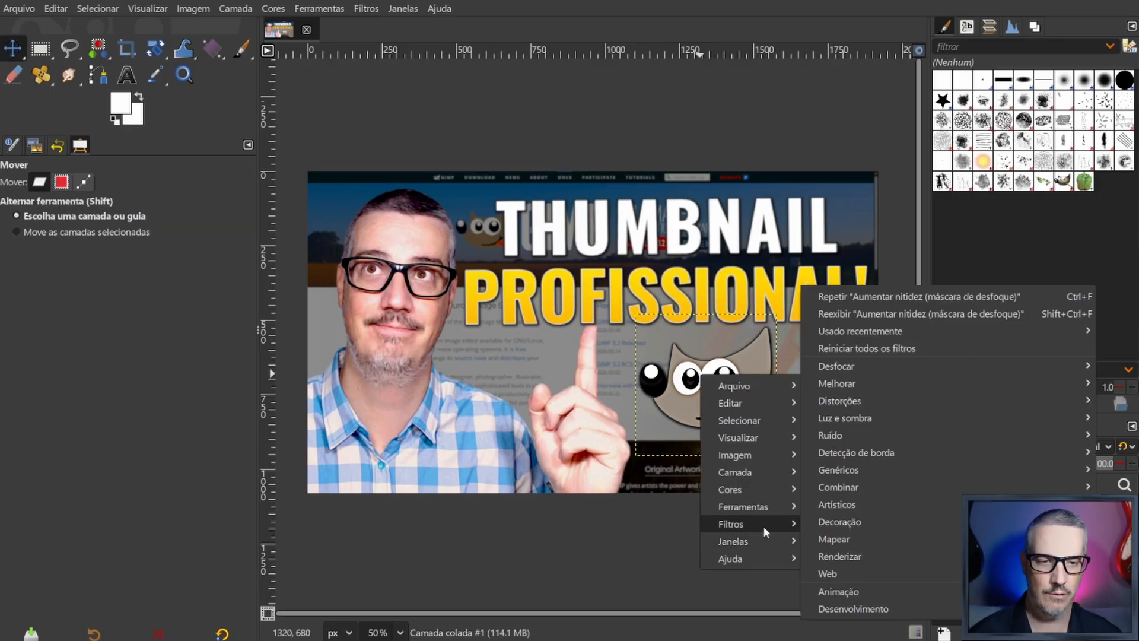
pyautogui.moveTo(884, 369)
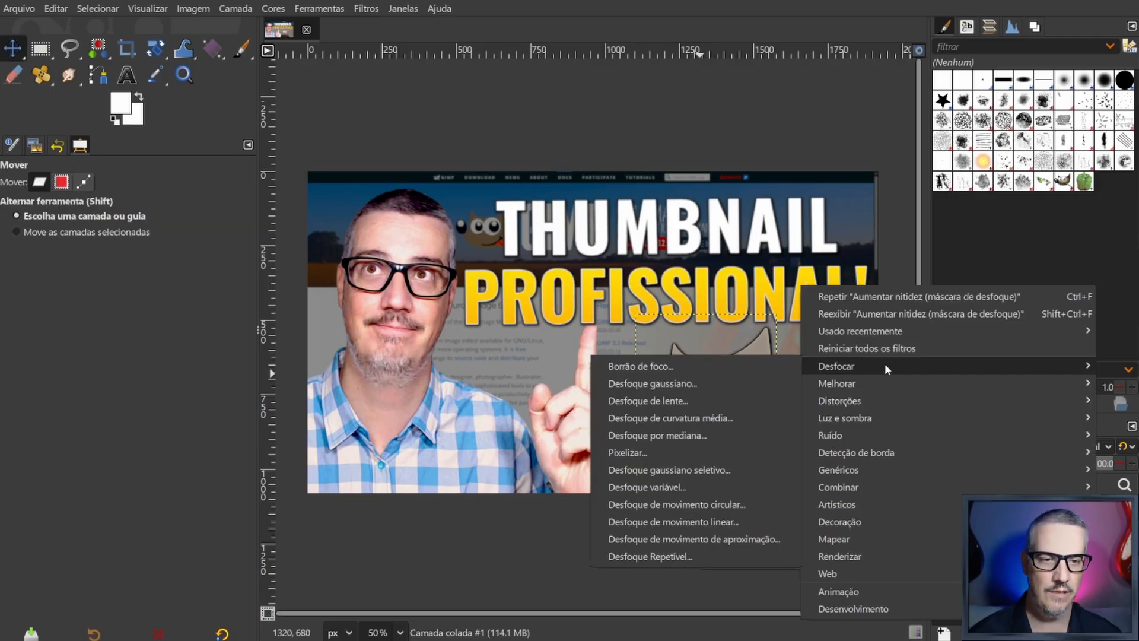
pyautogui.click(669, 383)
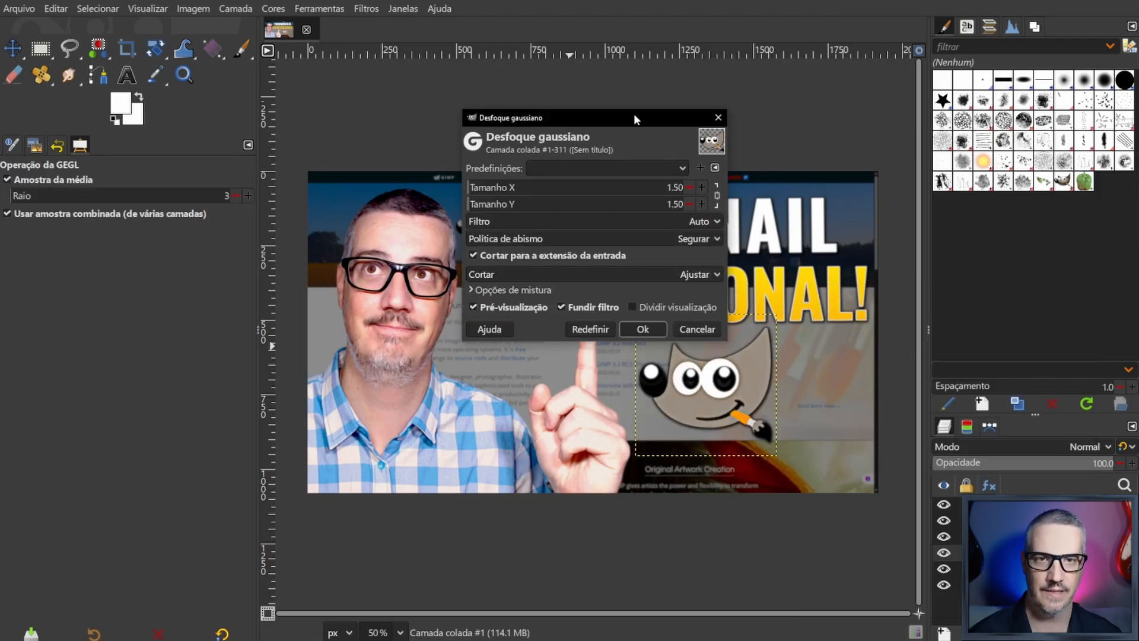
pyautogui.moveTo(634, 118); pyautogui.dragTo(644, 57)
pyautogui.click(700, 126)
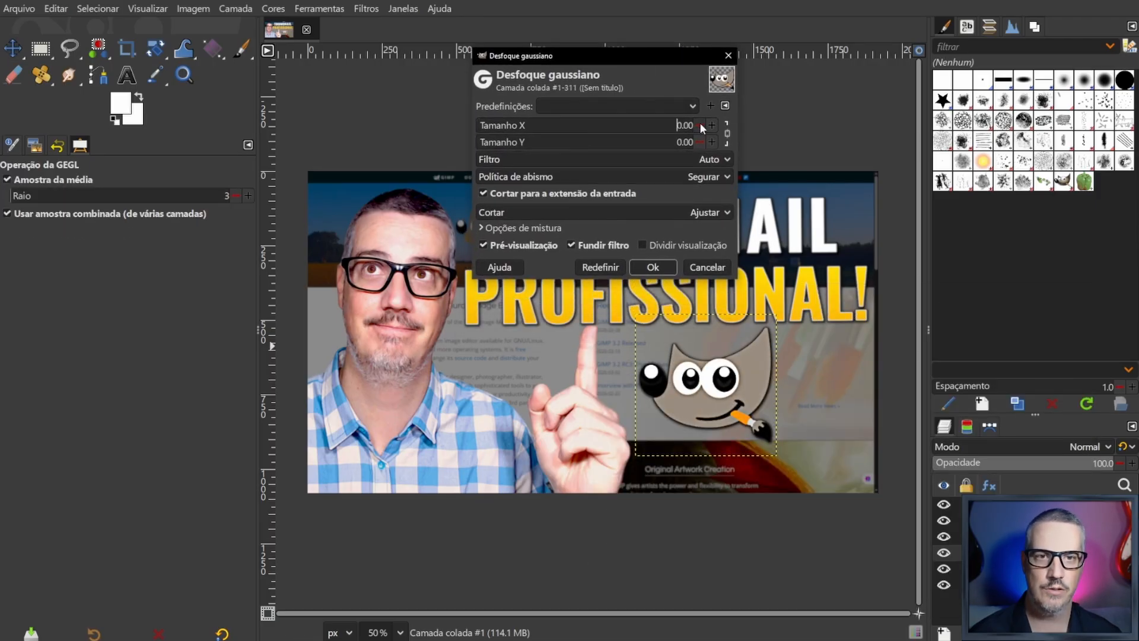
pyautogui.click(711, 125)
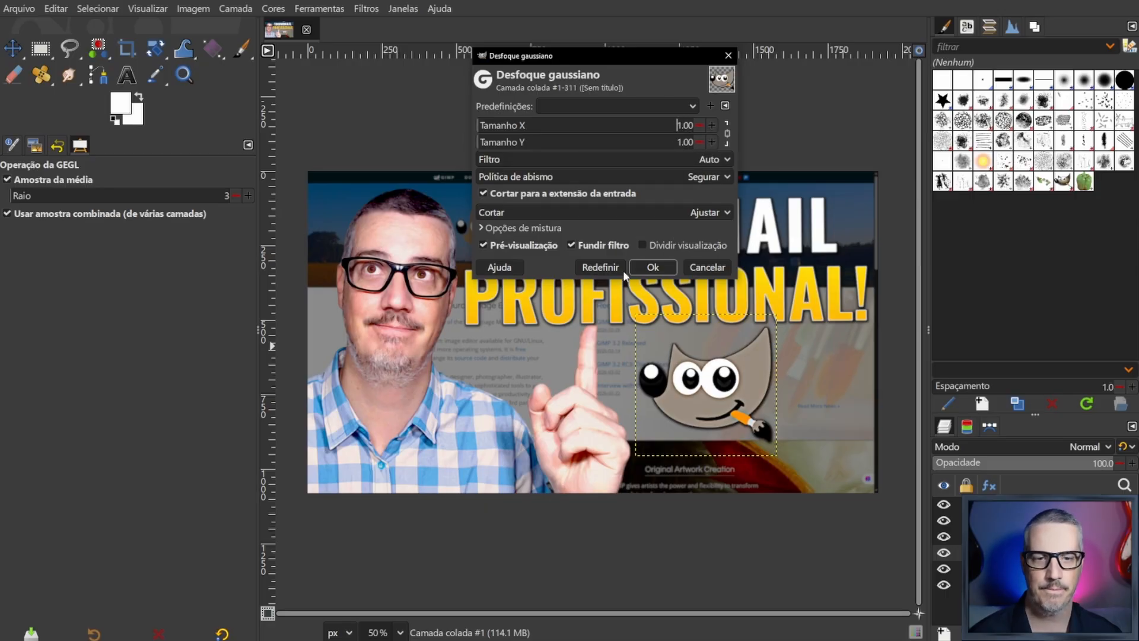
# - Compare the mascot with and without the blur preview, leave the preview enabled and apply the Gaussian Blur
pyautogui.click(483, 244)
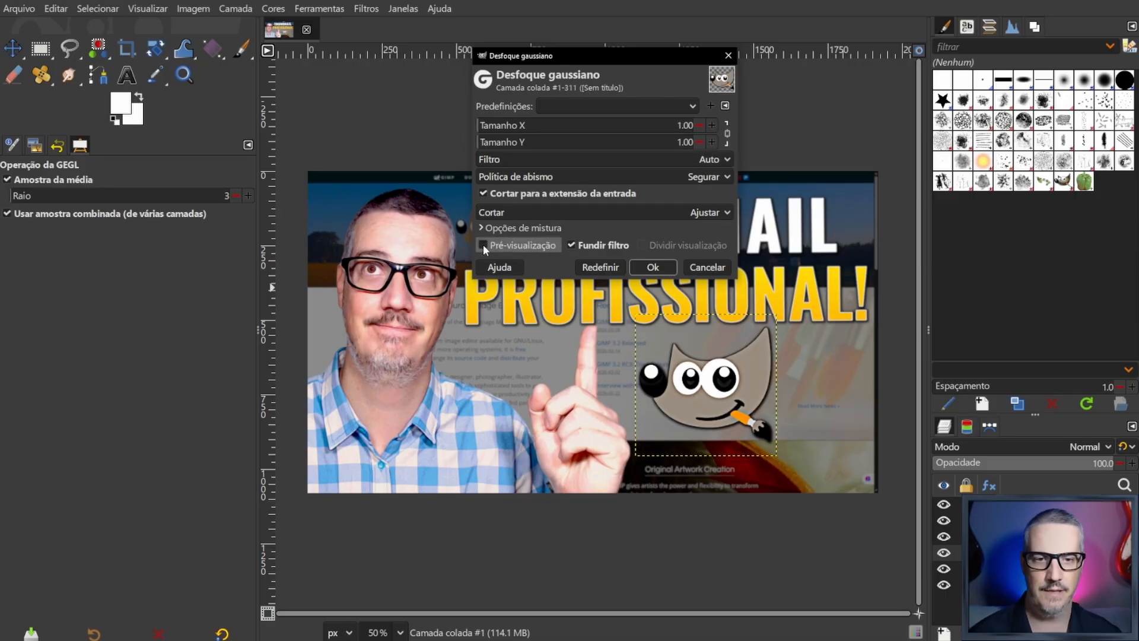
pyautogui.click(483, 244)
pyautogui.click(482, 244)
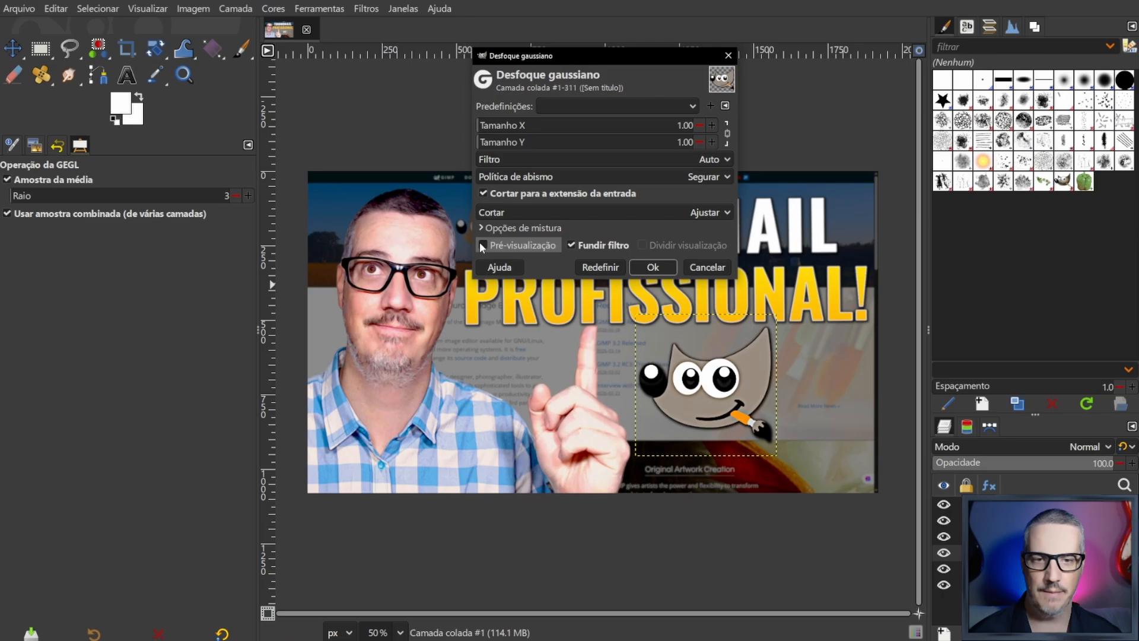
pyautogui.click(436, 43)
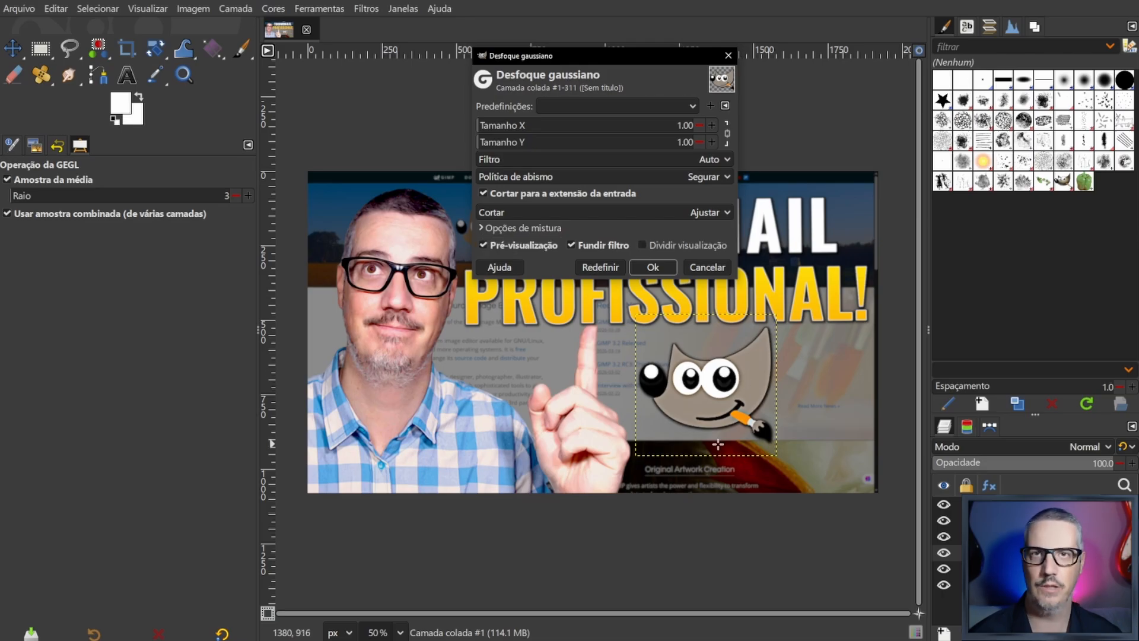
pyautogui.click(658, 270)
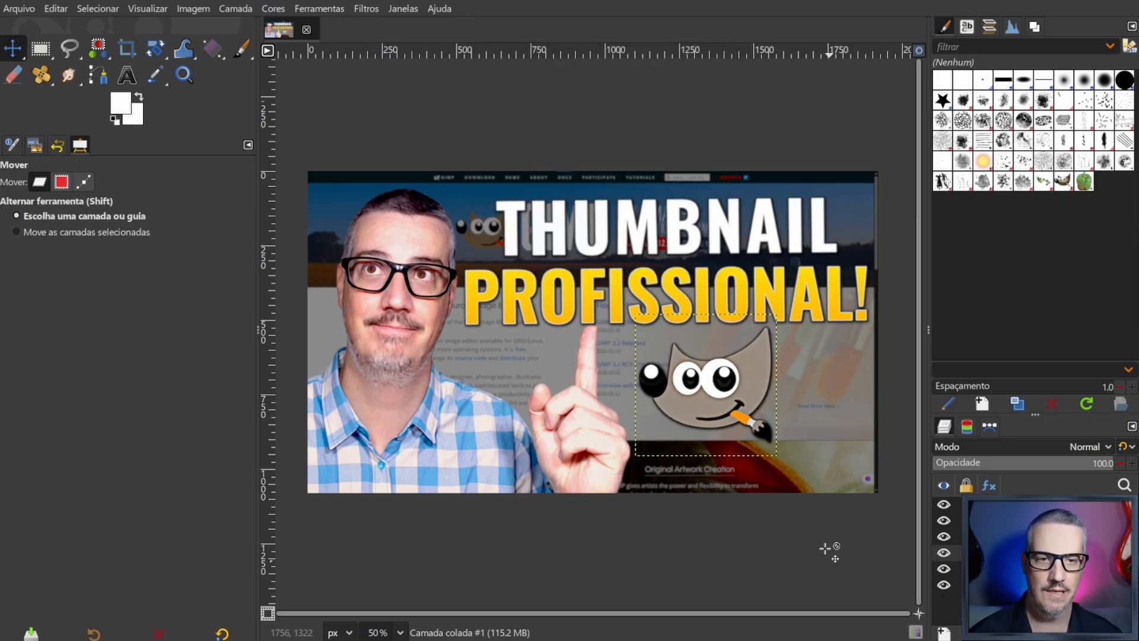
# - Select the background layer, switch to the man's photo layer and activate the Paintbrush tool
pyautogui.click(1029, 585)
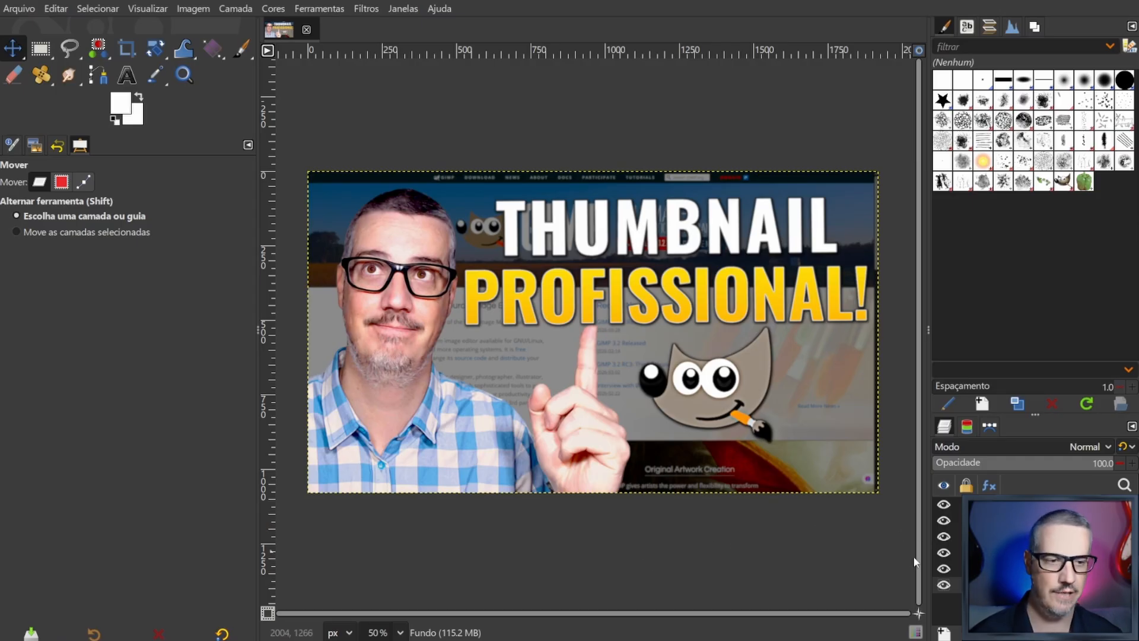
pyautogui.click(399, 292)
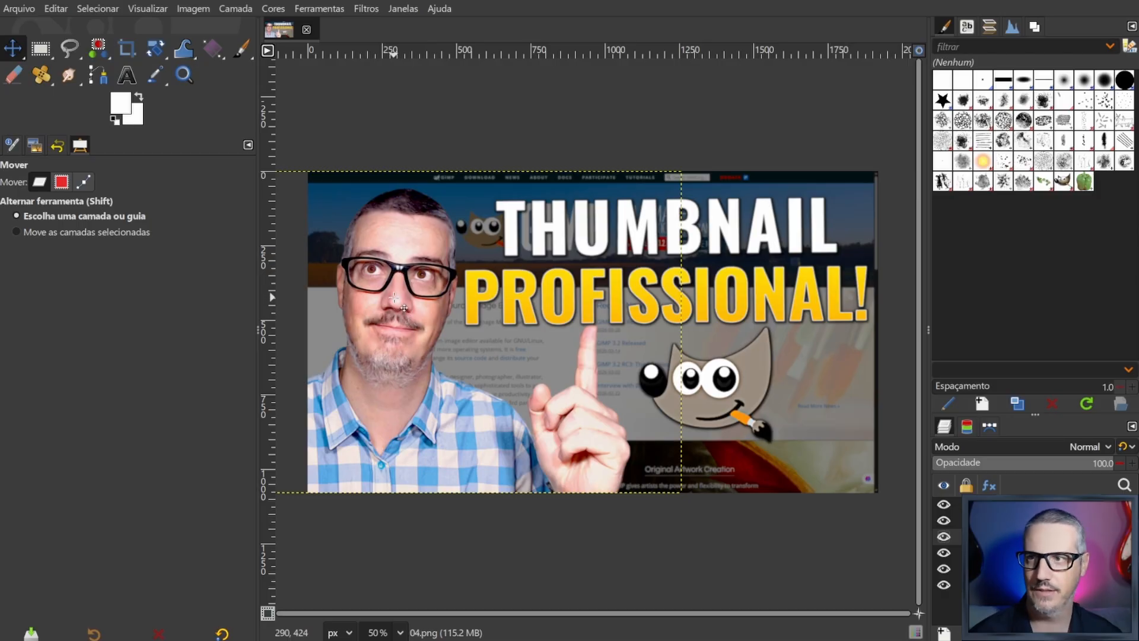
pyautogui.press('p')
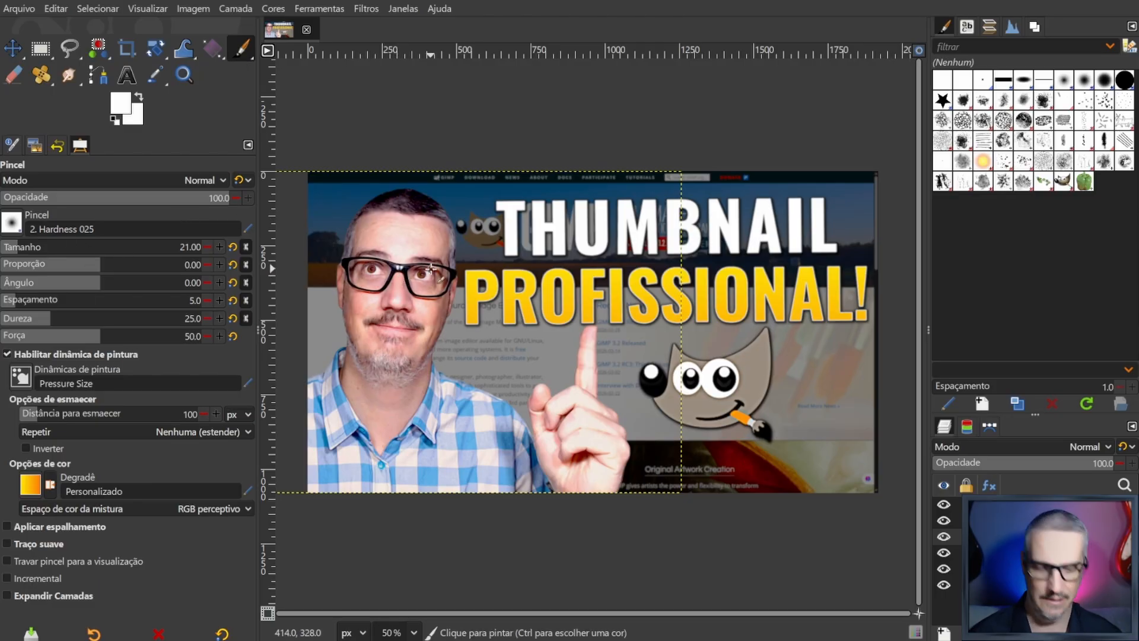
# - Enlarge the Paintbrush size in increments up to 112, and reduce it to 80
pyautogui.press('[')
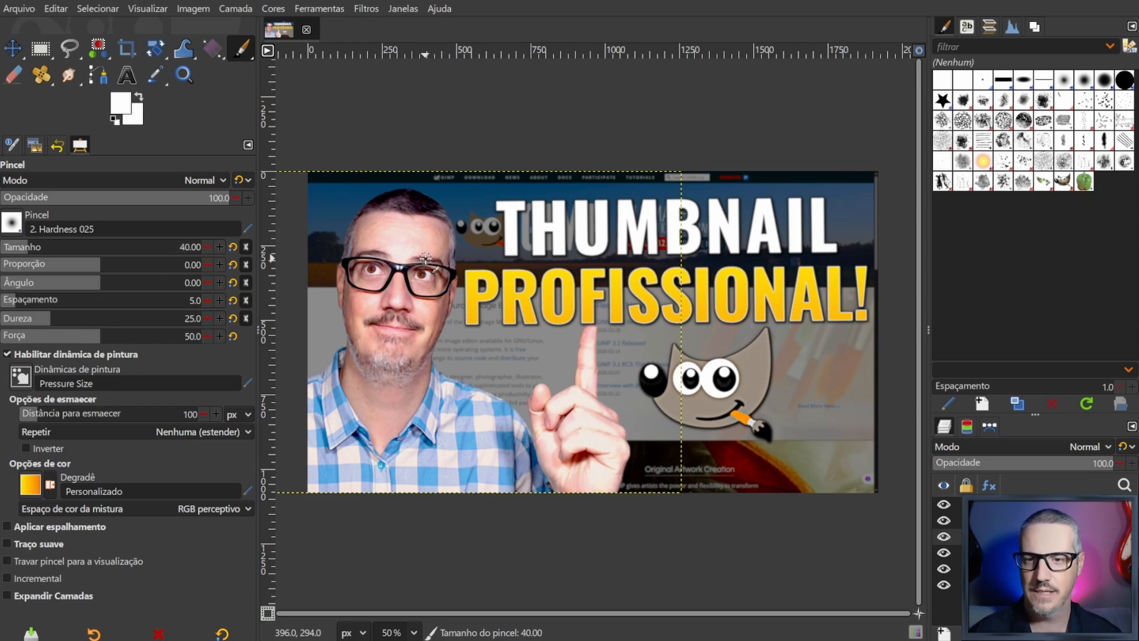
pyautogui.press(']')
pyautogui.press(']')
pyautogui.press(']')
pyautogui.press(']')
pyautogui.press(']')
pyautogui.press(']')
pyautogui.press(']')
pyautogui.press(']')
pyautogui.press(']')
pyautogui.press(']')
pyautogui.press(']')
pyautogui.press(']')
pyautogui.press(']')
pyautogui.press(']')
pyautogui.press(']')
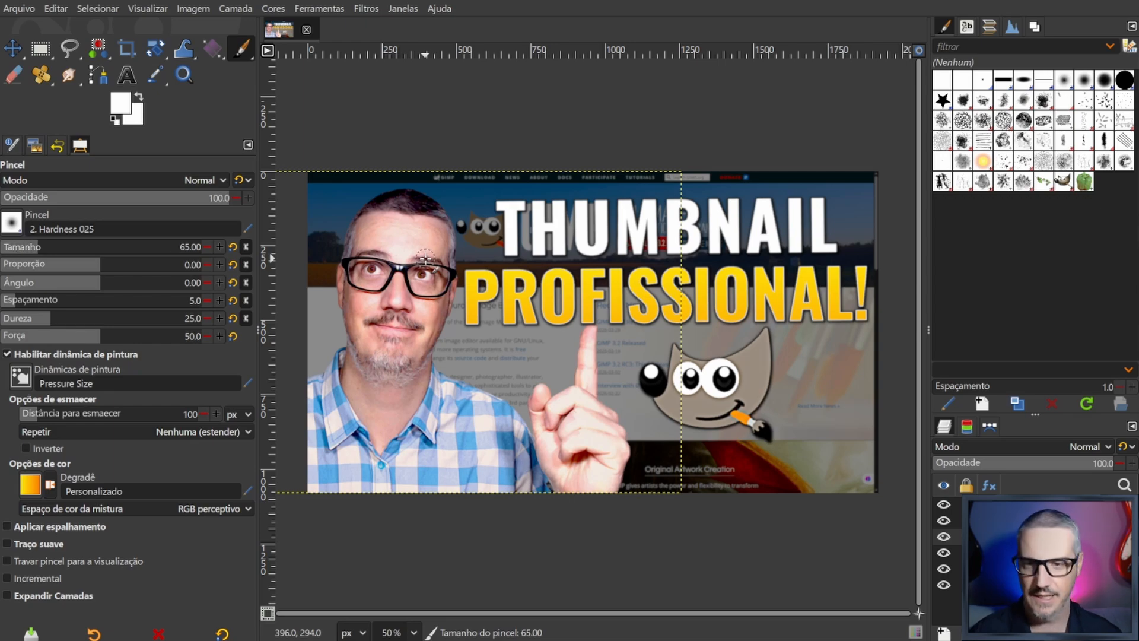
pyautogui.press(']')
pyautogui.press(']')
pyautogui.press(']')
pyautogui.press(']')
pyautogui.press(']')
pyautogui.press(']')
pyautogui.press(']')
pyautogui.press(']')
pyautogui.press(']')
pyautogui.press(']')
pyautogui.press(']')
pyautogui.press(']')
pyautogui.press(']')
pyautogui.press(']')
pyautogui.press(']')
pyautogui.press(']')
pyautogui.press(']')
pyautogui.press(']')
pyautogui.press(']')
pyautogui.press(']')
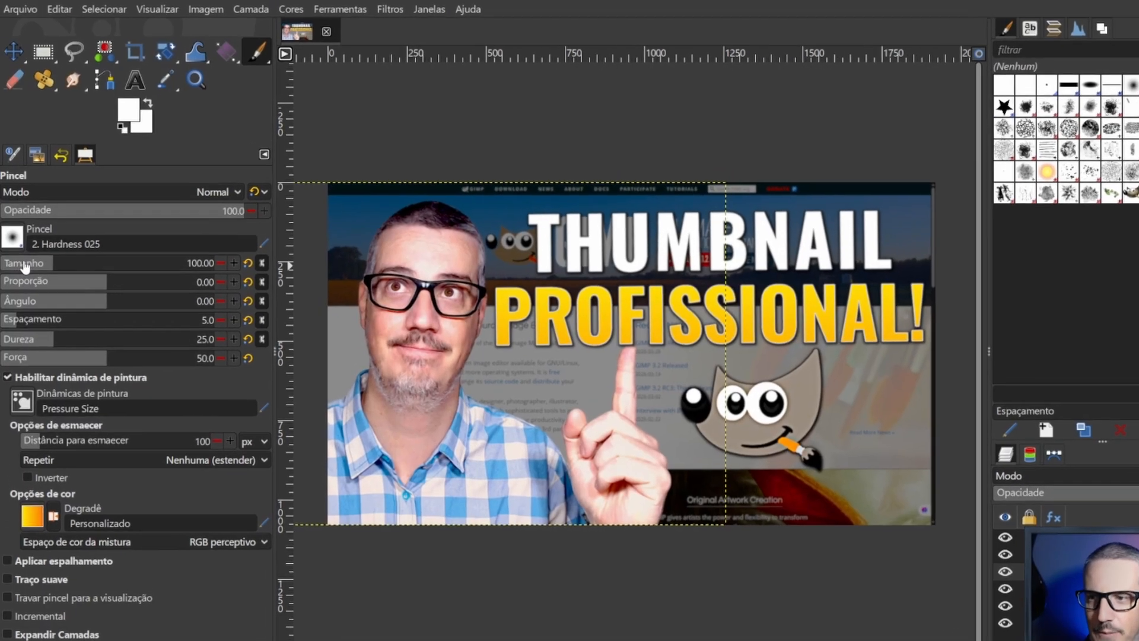
pyautogui.press(']')
pyautogui.press(']')
pyautogui.press(']')
pyautogui.press(']')
pyautogui.press(']')
pyautogui.press(']')
pyautogui.press(']')
pyautogui.press(']')
pyautogui.press(']')
pyautogui.press(']')
pyautogui.press(']')
pyautogui.press(']')
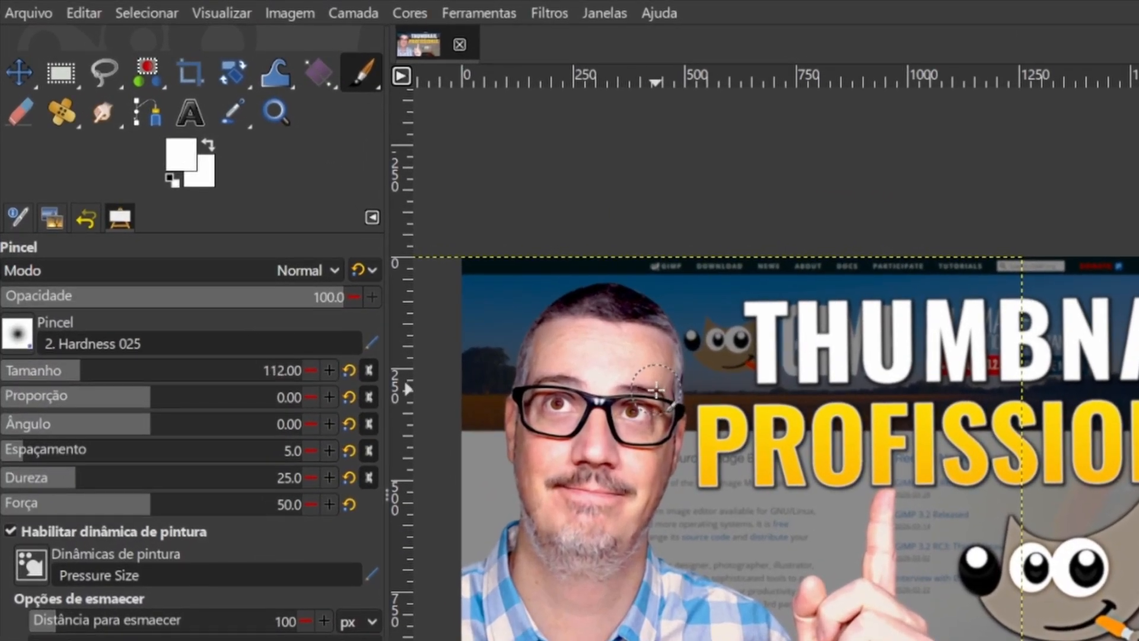
pyautogui.press('[')
pyautogui.press('[')
pyautogui.press('[')
pyautogui.press('[')
pyautogui.press('[')
pyautogui.press('[')
pyautogui.press('[')
pyautogui.press('[')
pyautogui.press('[')
pyautogui.press('[')
pyautogui.press('[')
pyautogui.press('[')
pyautogui.press('[')
pyautogui.press('[')
pyautogui.press('[')
pyautogui.press('[')
pyautogui.press('[')
pyautogui.press('[')
pyautogui.press('[')
pyautogui.press('[')
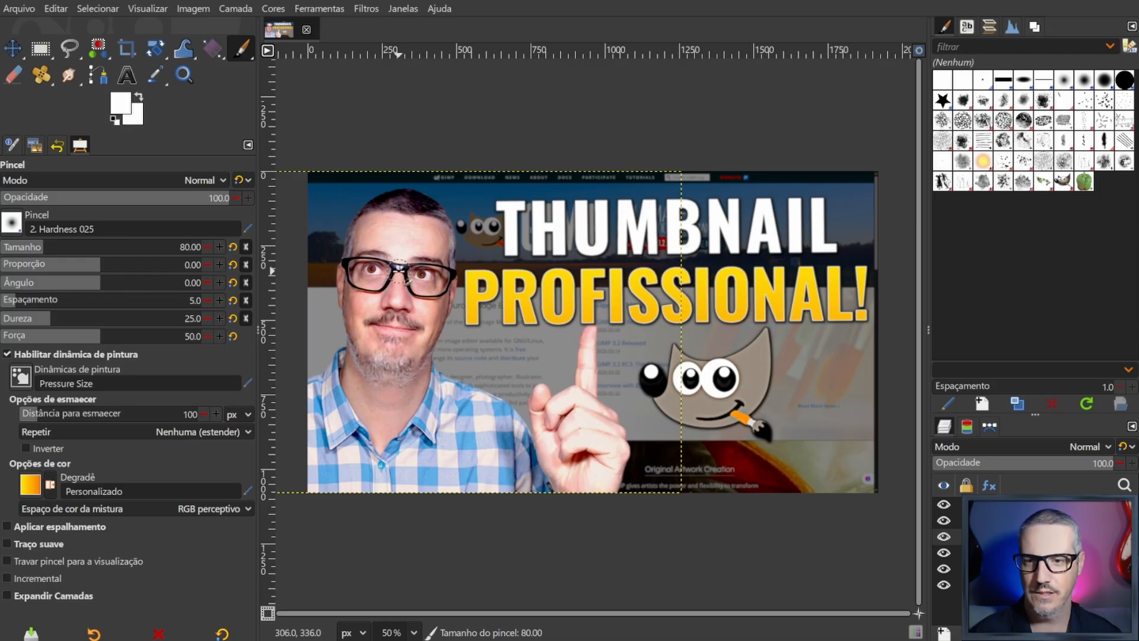
# - Reduce the Paintbrush size to 24
pyautogui.press('[')
pyautogui.press('[')
pyautogui.press('[')
pyautogui.press('[')
pyautogui.press('[')
pyautogui.press('[')
pyautogui.press('[')
pyautogui.press('[')
pyautogui.press('[')
pyautogui.press('[')
pyautogui.press('[')
pyautogui.press('[')
pyautogui.press('[')
pyautogui.press('[')
pyautogui.press('[')
pyautogui.press('[')
pyautogui.press('[')
pyautogui.press('[')
pyautogui.press('[')
pyautogui.press('[')
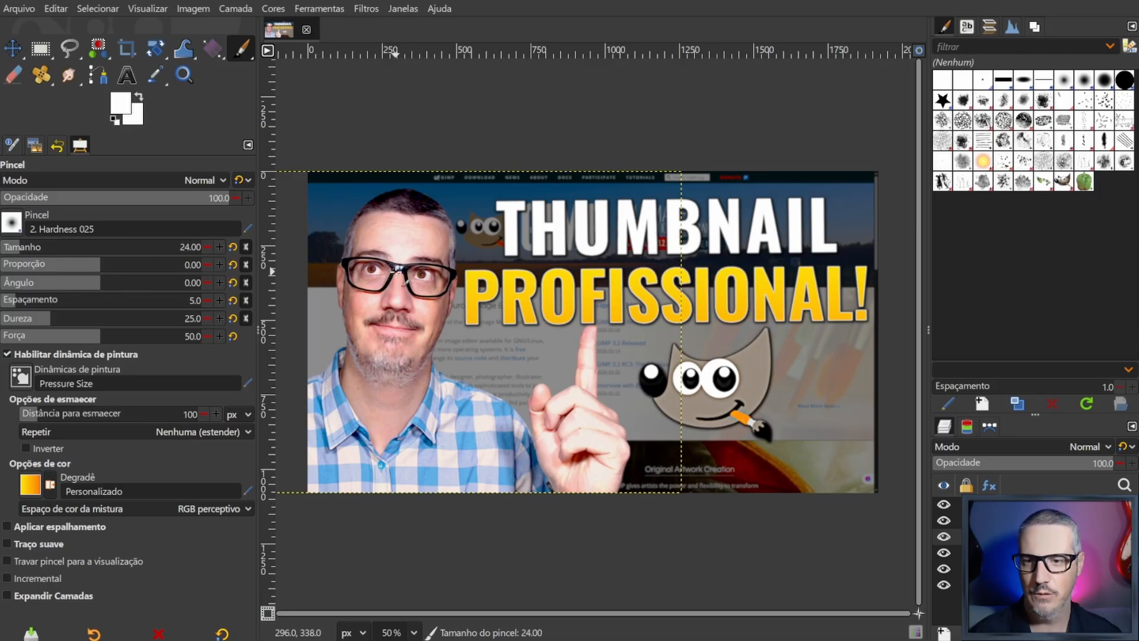
# - Sample the paint colour in turn from the black glasses frame, the forehead skin and the yellow letter P
pyautogui.scroll(5, 395, 267)
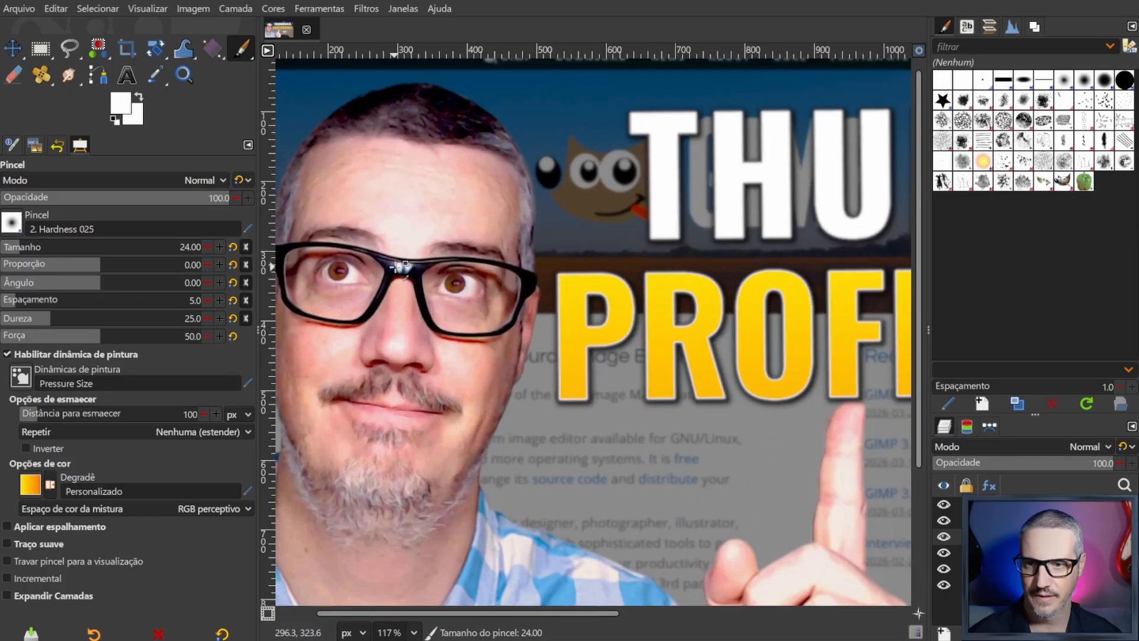
pyautogui.scroll(1, 398, 268)
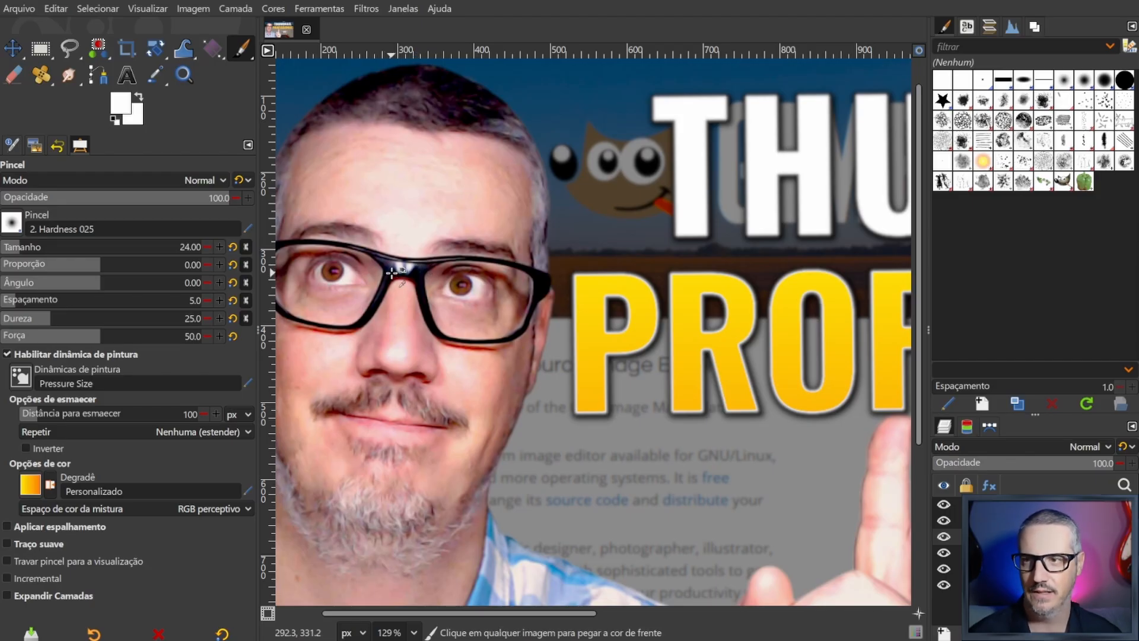
pyautogui.keyDown('ctrl'); pyautogui.click(393, 272); pyautogui.keyUp('ctrl')
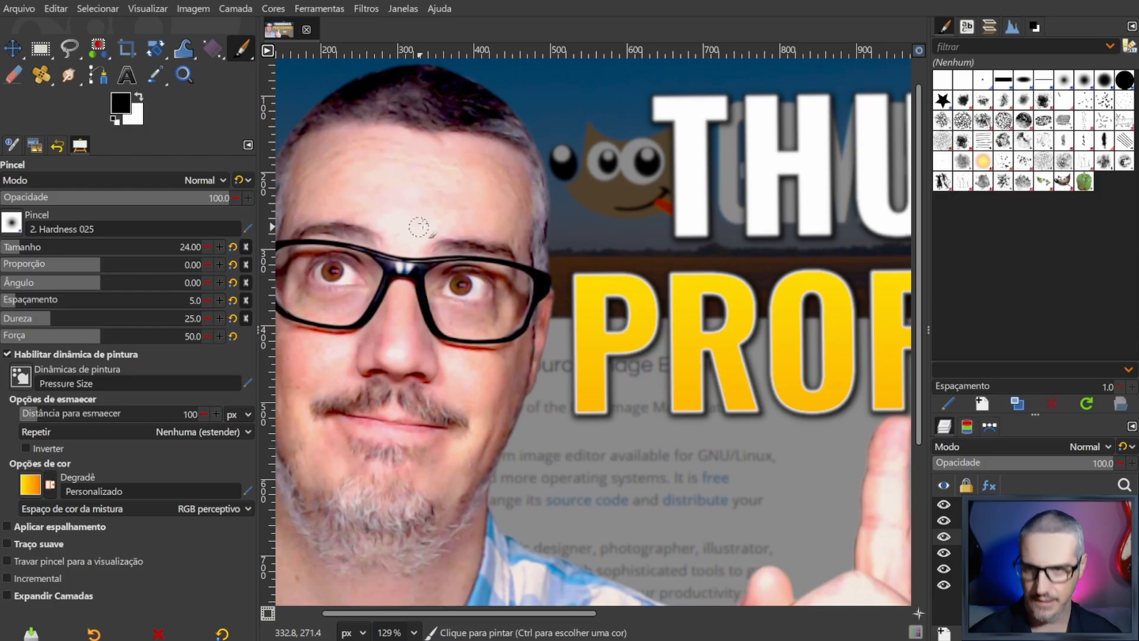
pyautogui.keyDown('ctrl'); pyautogui.click(444, 199); pyautogui.keyUp('ctrl')
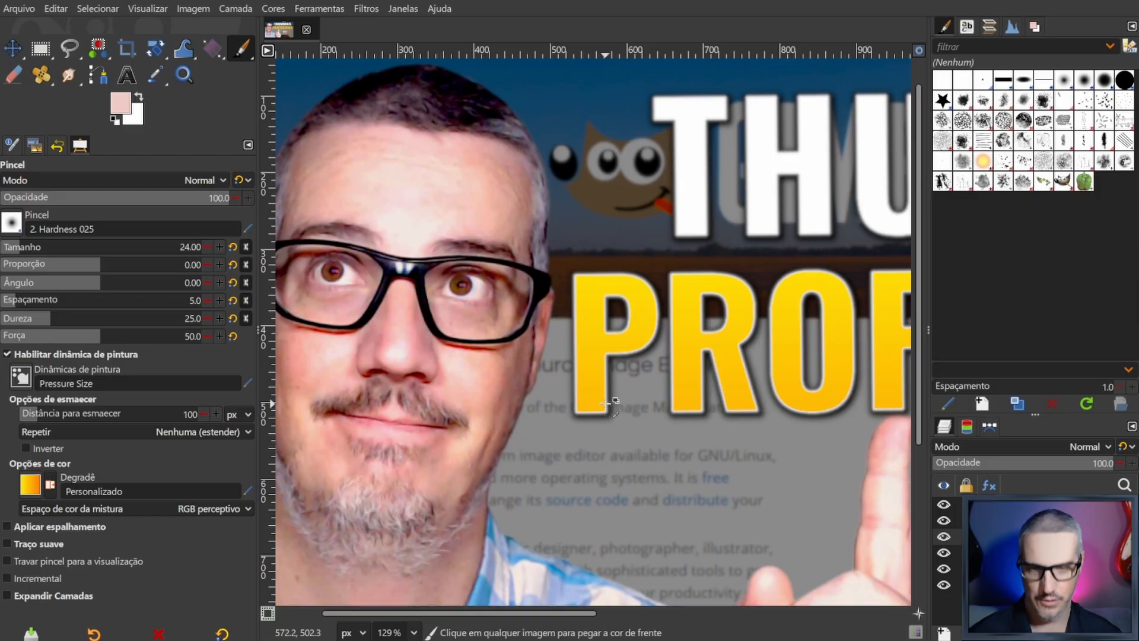
pyautogui.keyDown('ctrl'); pyautogui.click(591, 387); pyautogui.keyUp('ctrl')
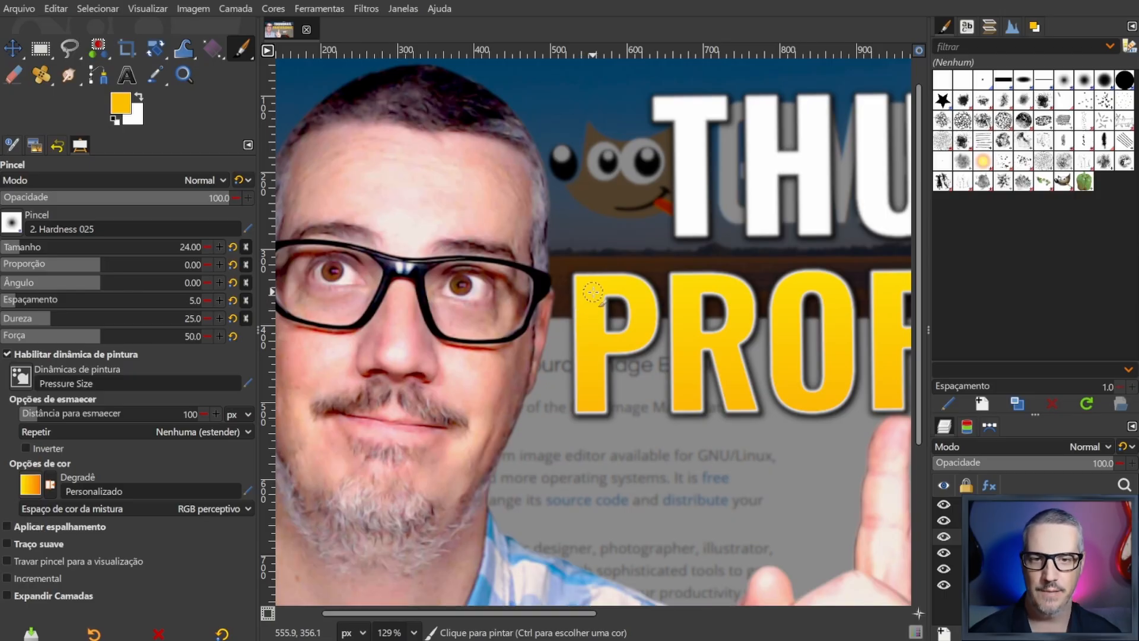
# - Paint a yellow test stroke from the man's forehead to the glasses bridge and undo it
pyautogui.click(607, 364)
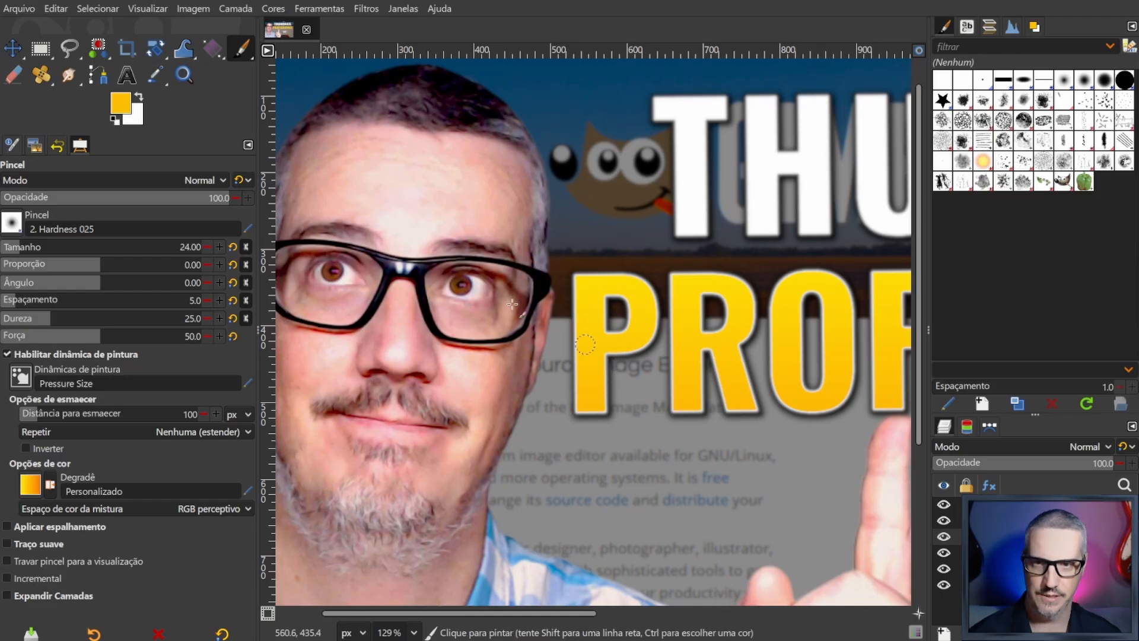
pyautogui.moveTo(383, 178); pyautogui.dragTo(420, 287)
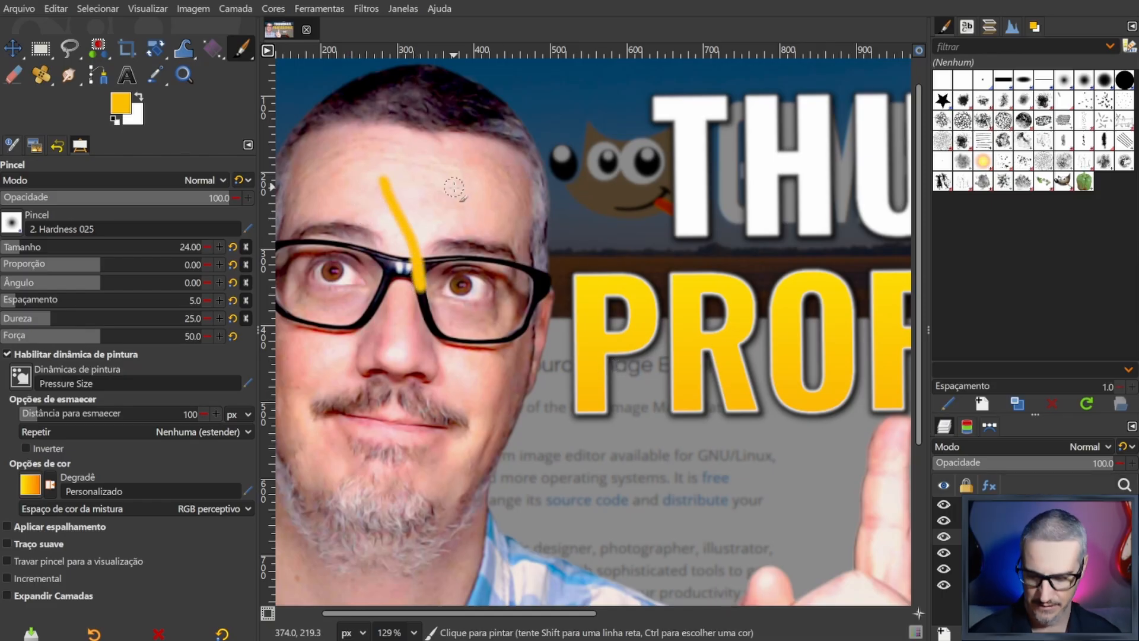
pyautogui.hotkey('ctrl', 'z')
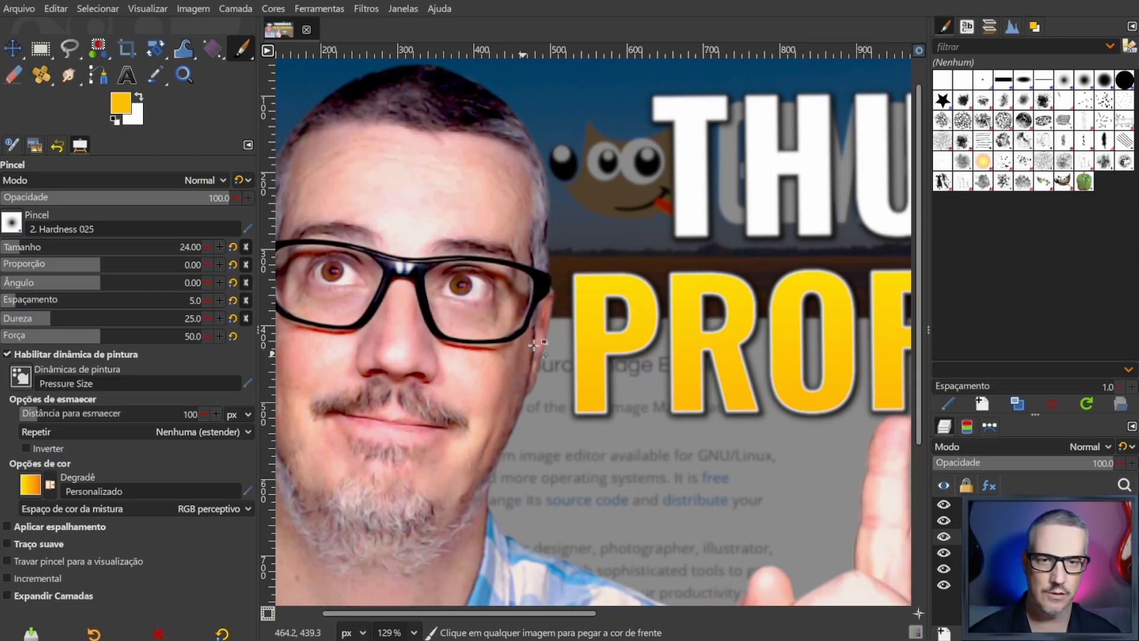
# - Sample black from the glasses frame and paint over the light reflection on the bridge
pyautogui.keyDown('ctrl'); pyautogui.click(392, 274); pyautogui.keyUp('ctrl')
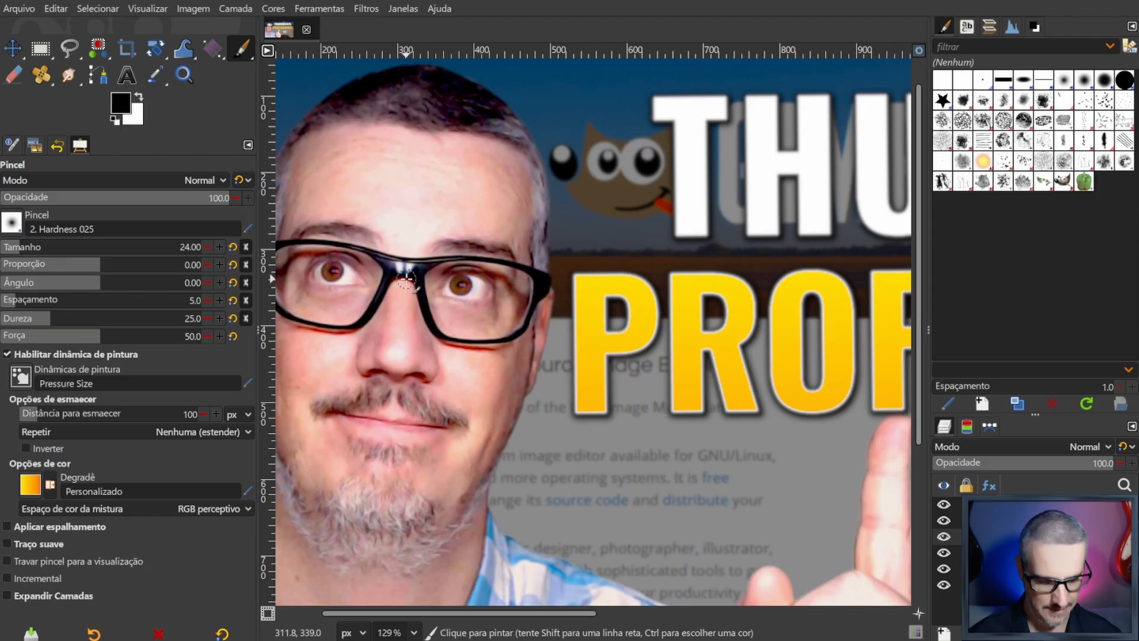
pyautogui.scroll(-3, 404, 282)
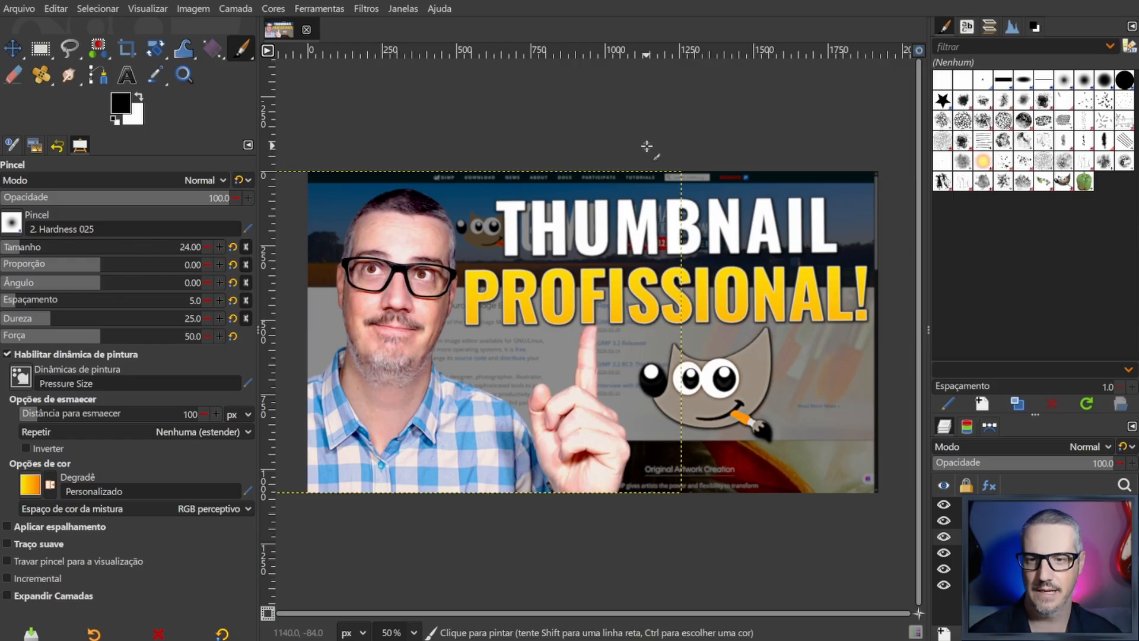
# - Compare the photo before and after the brush retouching through the undo history, restore the latest state and return to the tool options
pyautogui.click(63, 151)
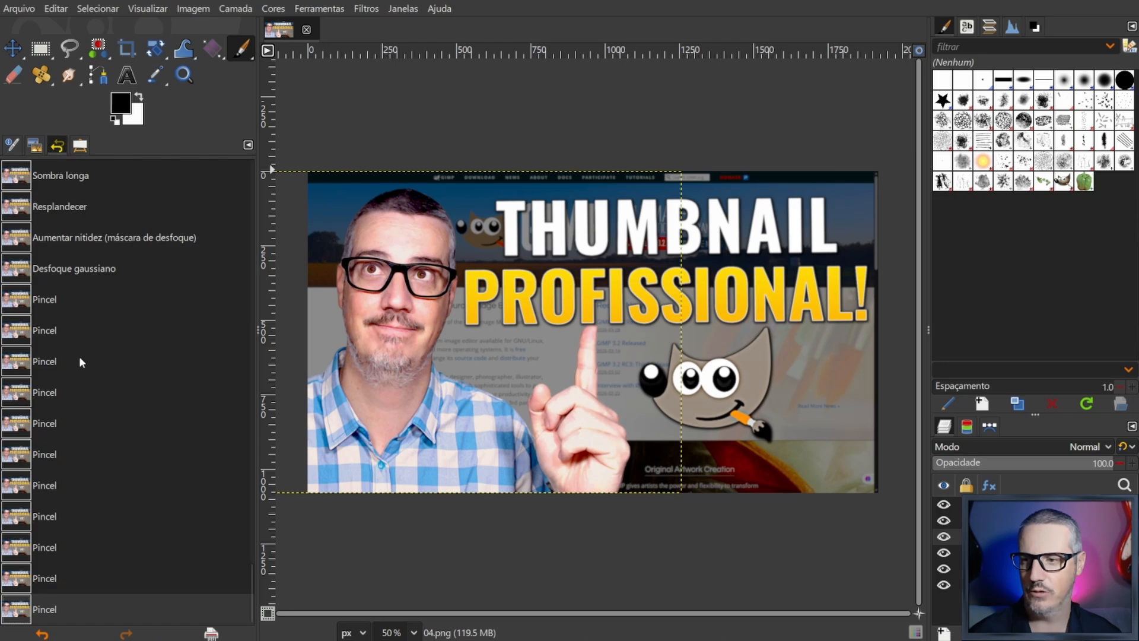
pyautogui.click(52, 272)
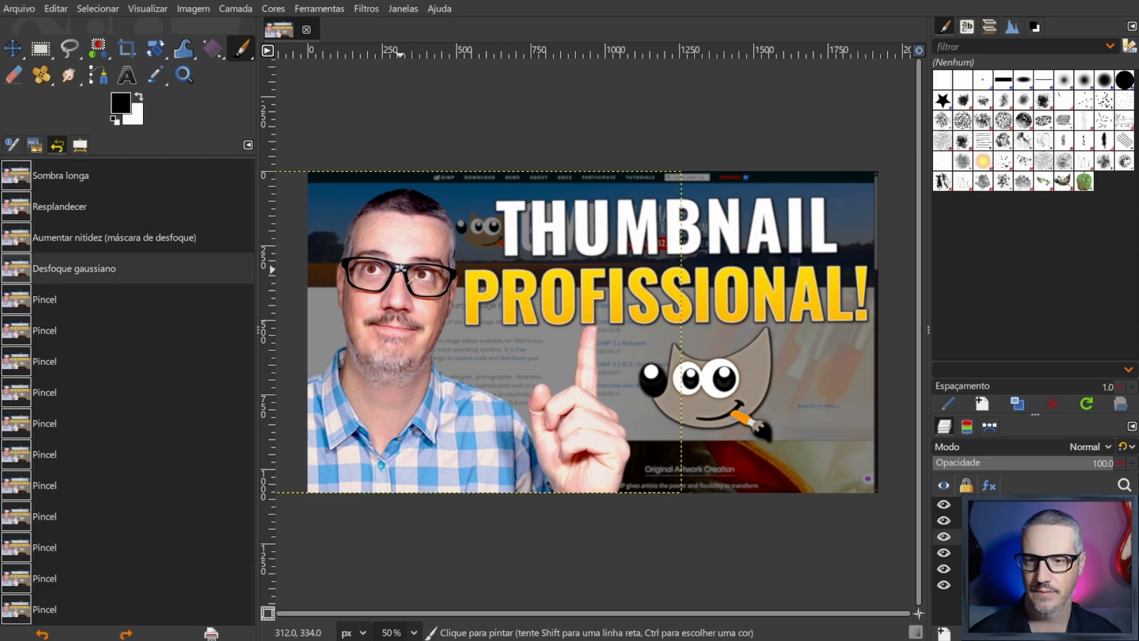
pyautogui.click(53, 610)
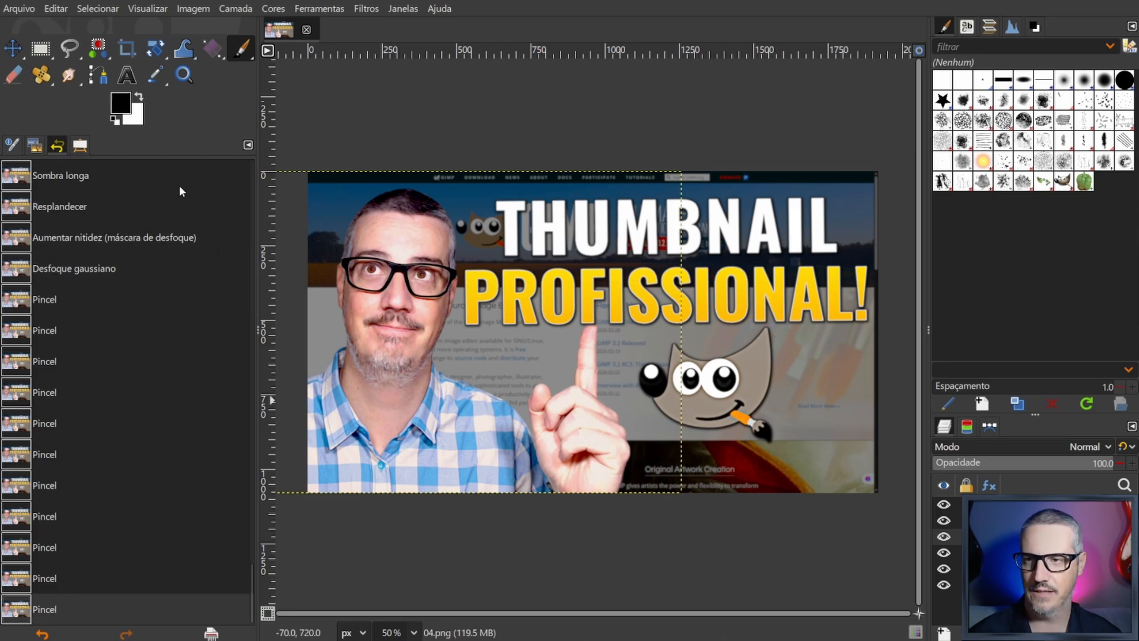
pyautogui.click(84, 149)
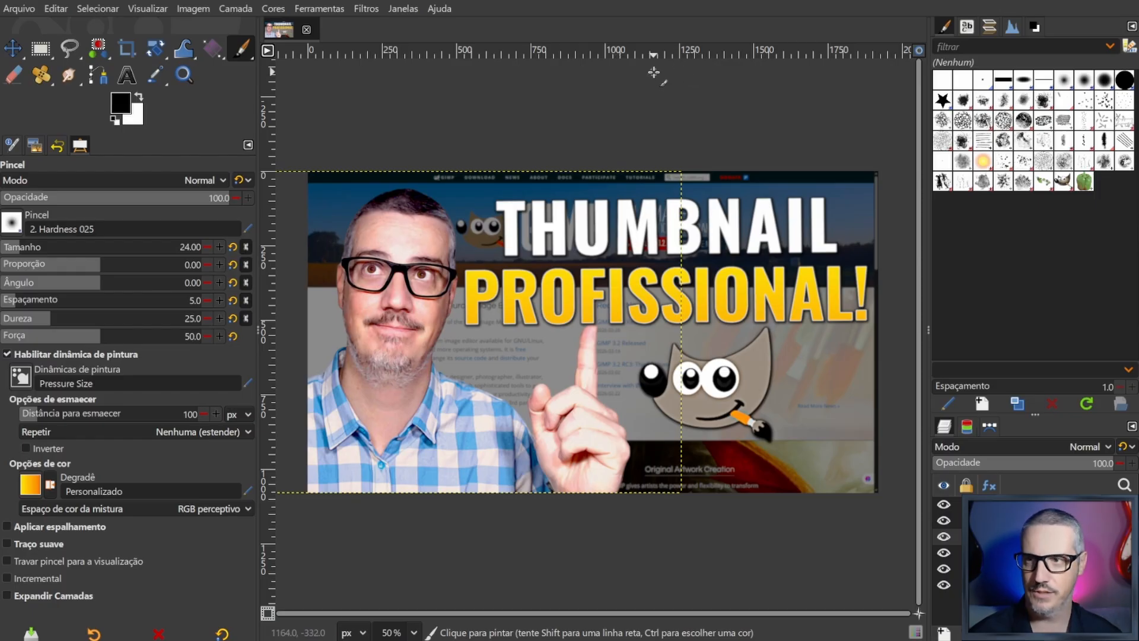
# - Activate the Move tool and pick the semi-transparent background layer directly on the canvas
pyautogui.press('m')
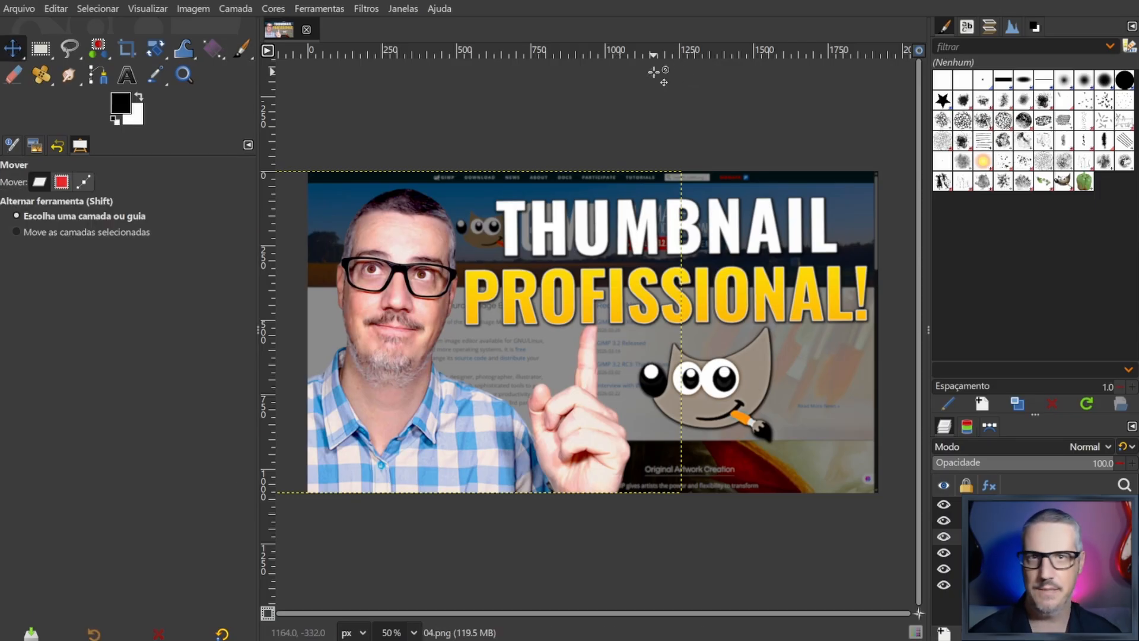
pyautogui.press('alt')
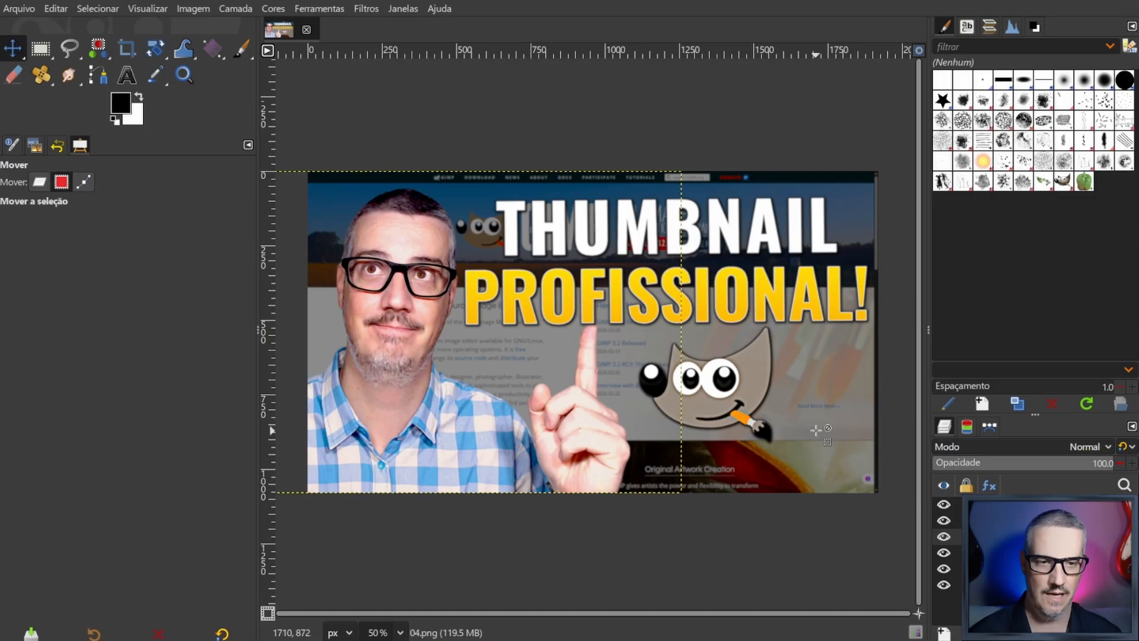
pyautogui.press('alt')
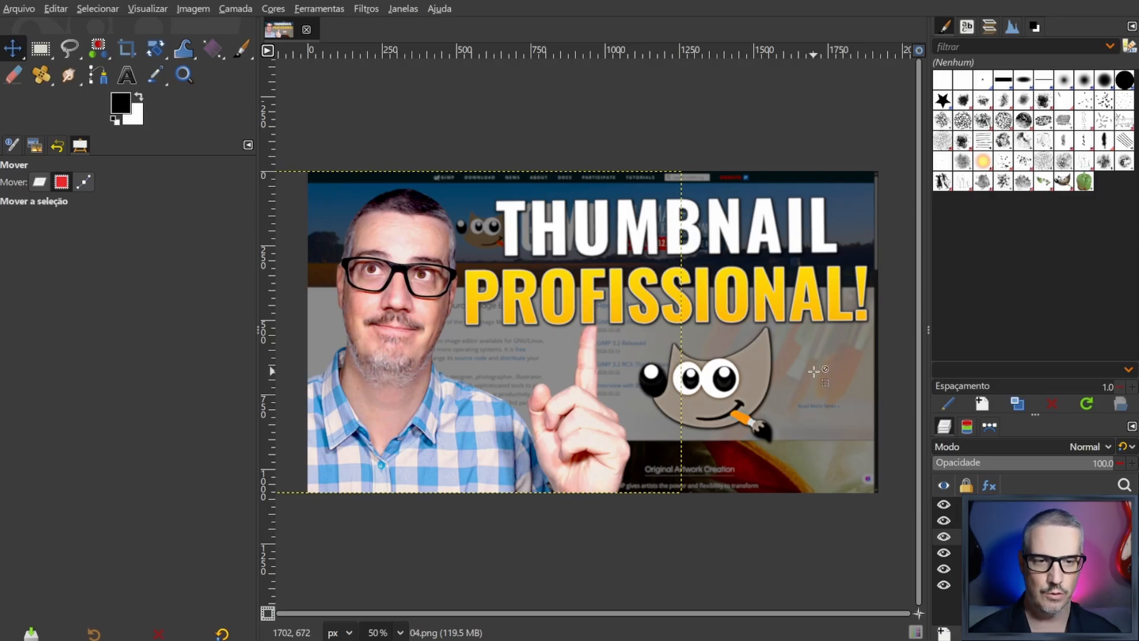
pyautogui.keyDown('alt'); pyautogui.middleClick(814, 370); pyautogui.keyUp('alt')
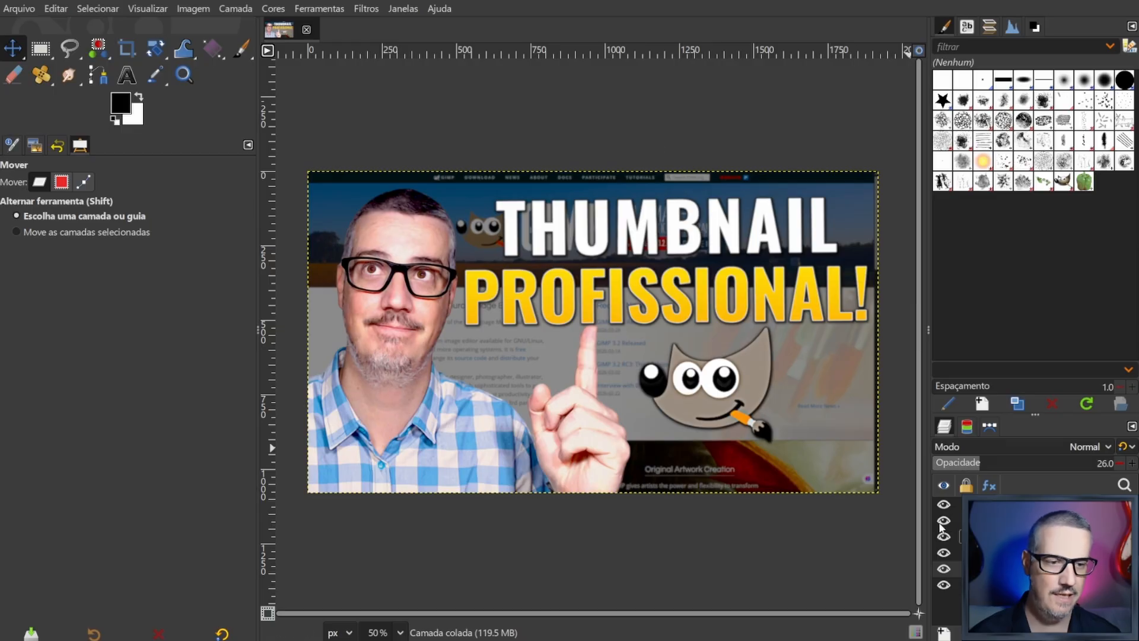
# - Hide the THUMBNAIL and PROFISSIONAL! text layers
pyautogui.click(944, 504)
pyautogui.click(944, 520)
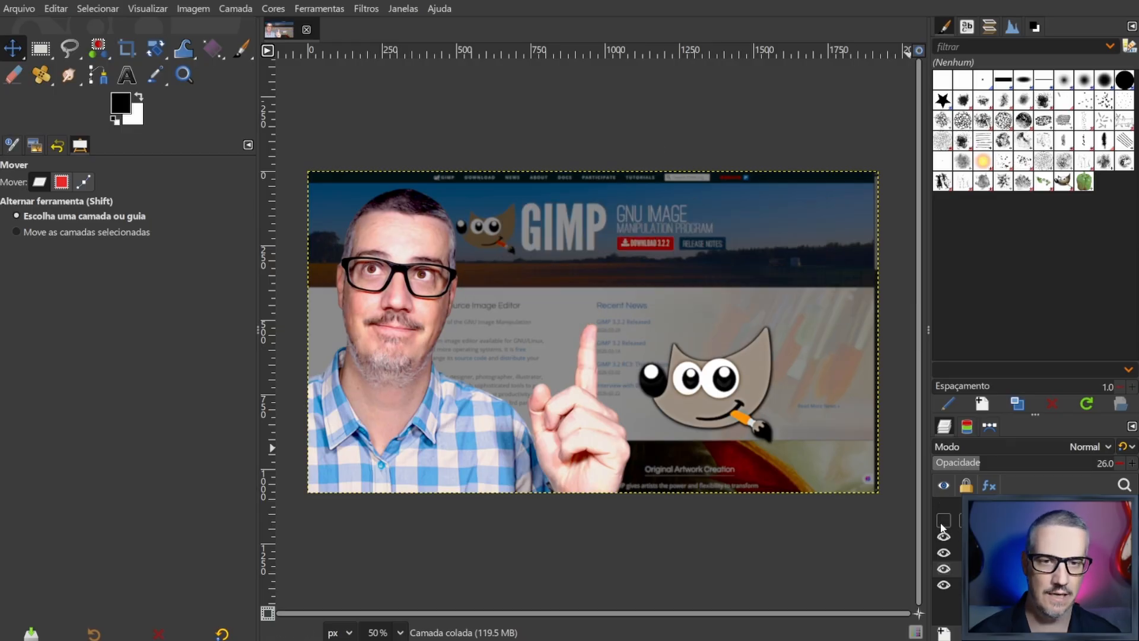
# - Draw a text box across the upper part of the image, set the text colour to white and enter "MINIATURAS"
pyautogui.click(127, 75)
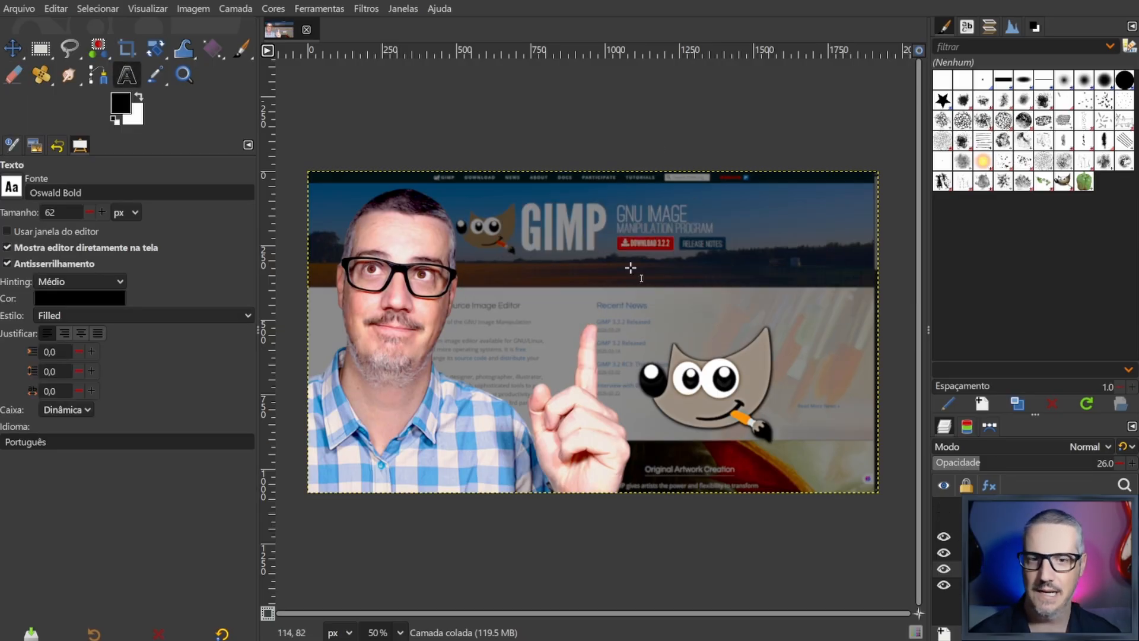
pyautogui.moveTo(841, 281); pyautogui.dragTo(446, 174)
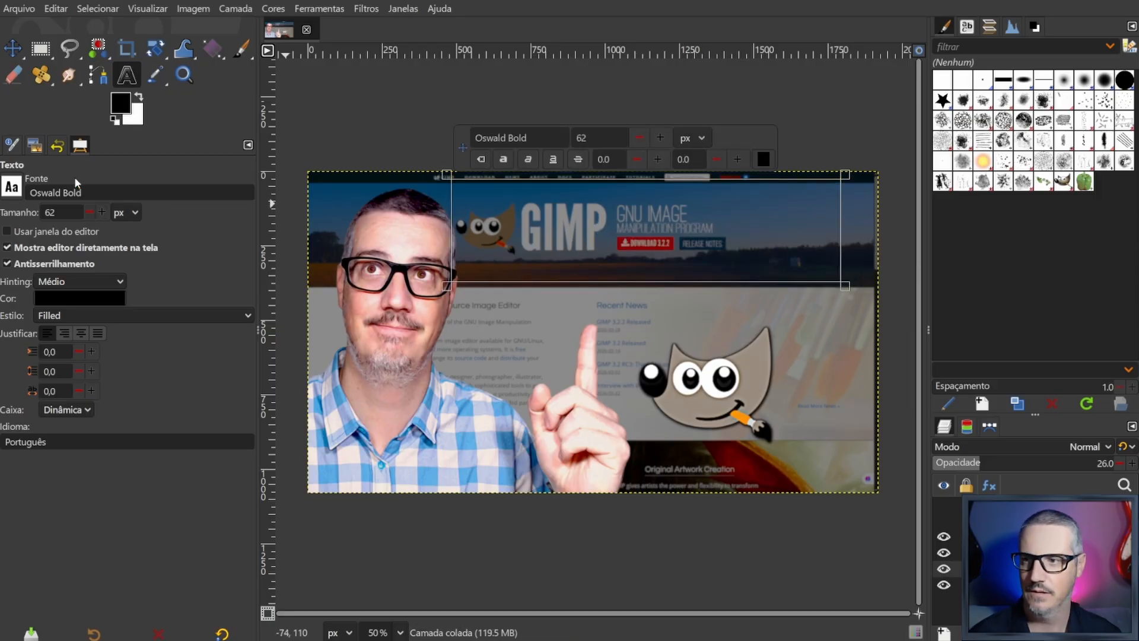
pyautogui.moveTo(139, 135); pyautogui.dragTo(65, 299)
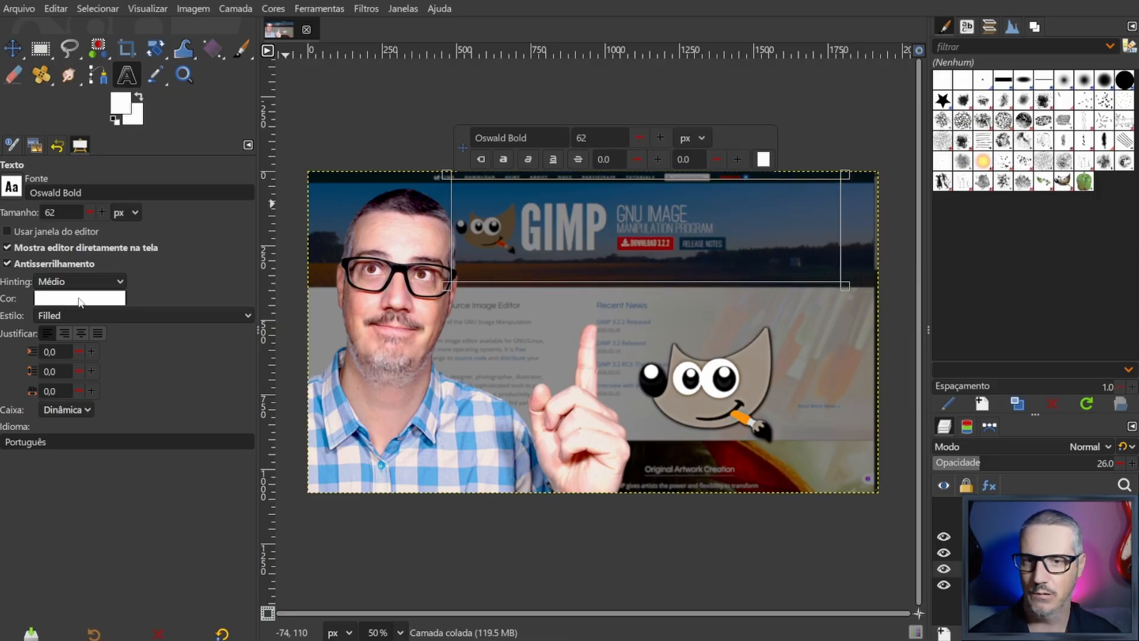
pyautogui.click(539, 230)
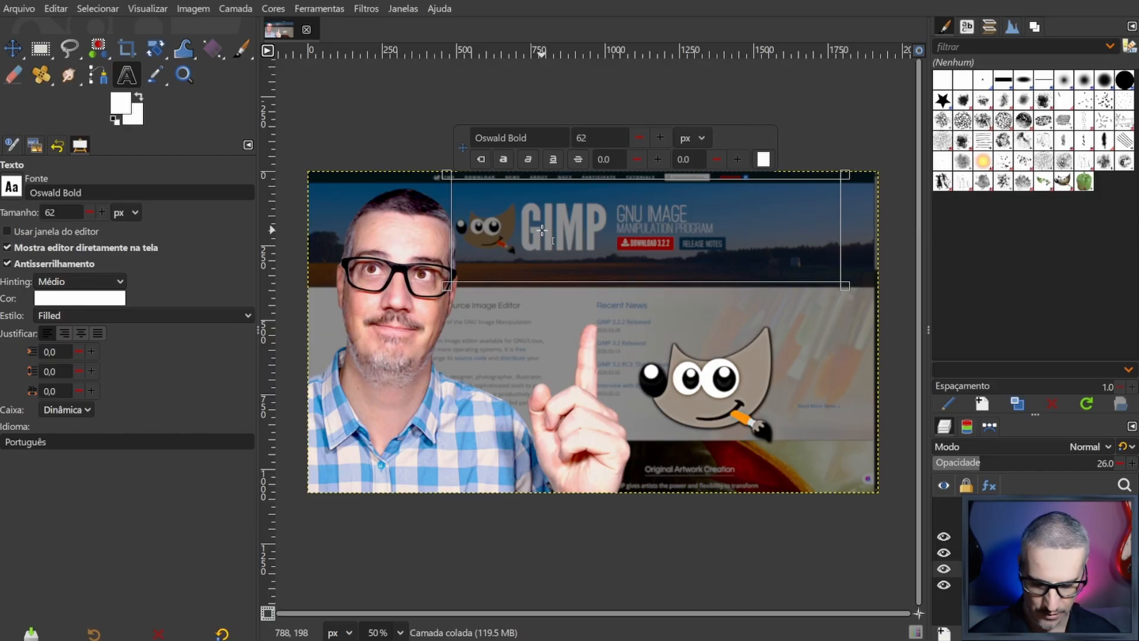
pyautogui.write('MINIATURAS')
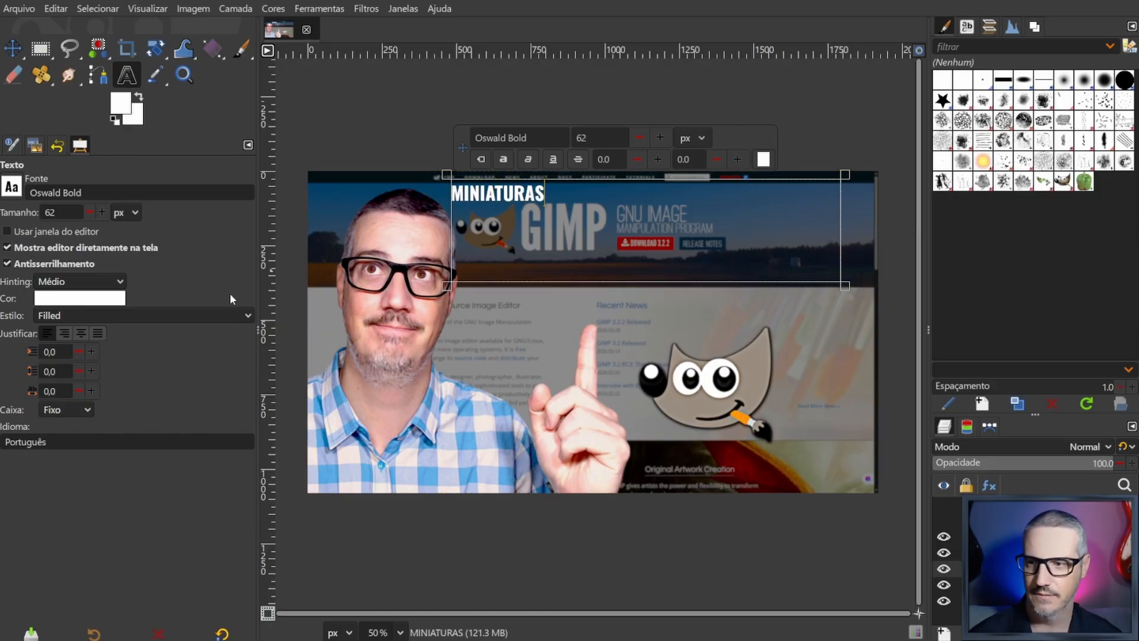
# - Set the MINIATURAS text box to Dinâmica and enlarge its text to 166 px
pyautogui.click(87, 410)
pyautogui.click(74, 391)
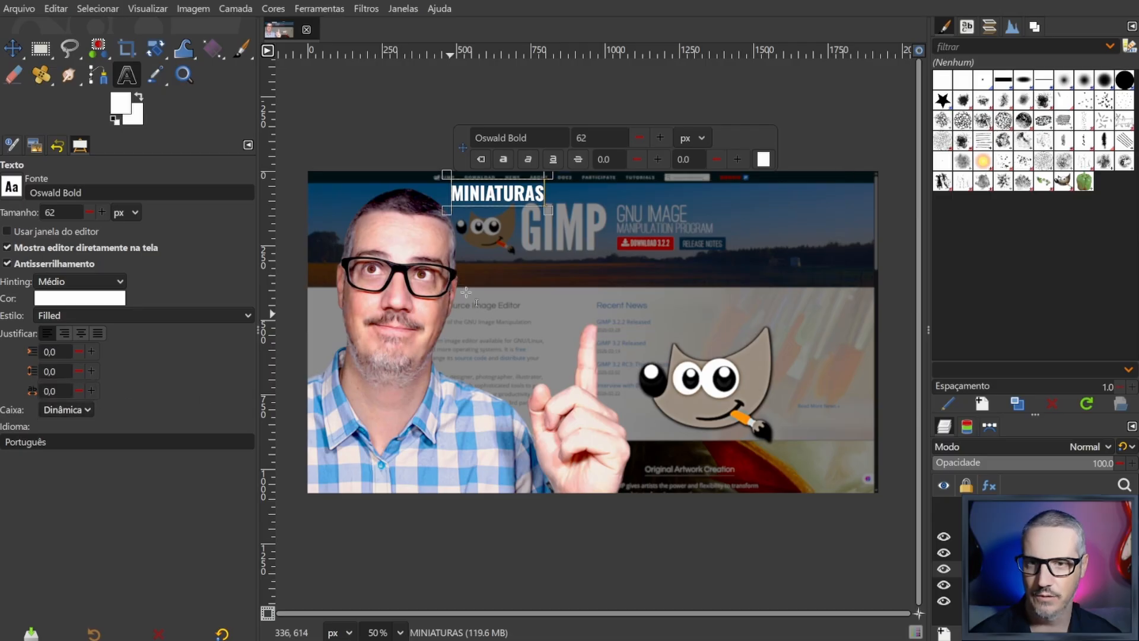
pyautogui.click(661, 138)
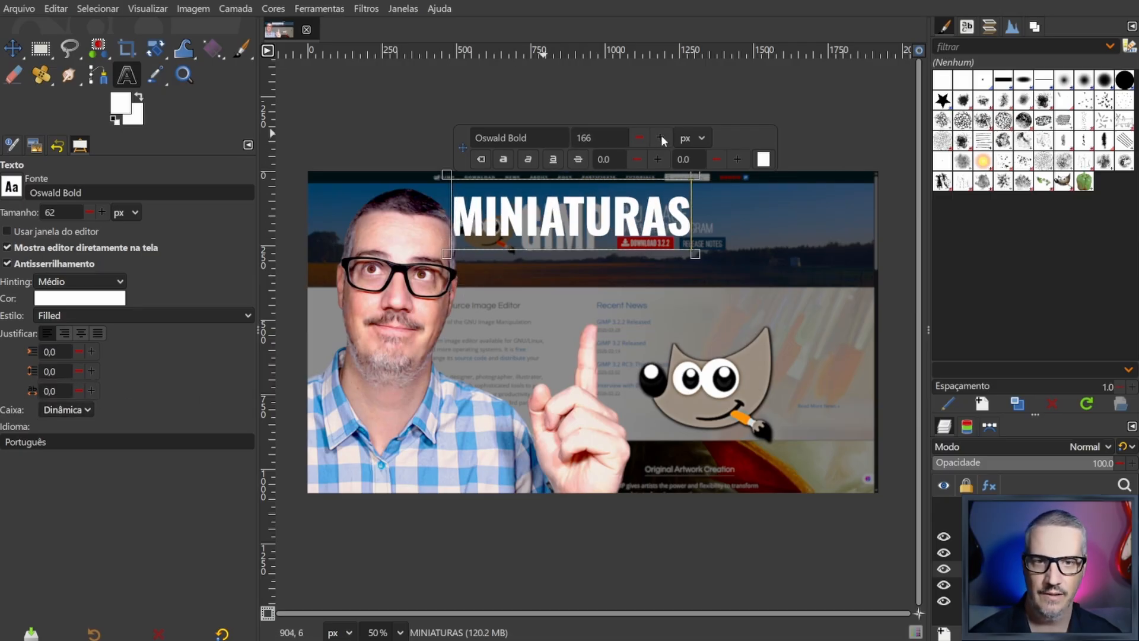
# - Move the MINIATURAS text to the right and show the PROFISSIONAL! layer below it again
pyautogui.moveTo(631, 232); pyautogui.dragTo(701, 231)
pyautogui.click(943, 520)
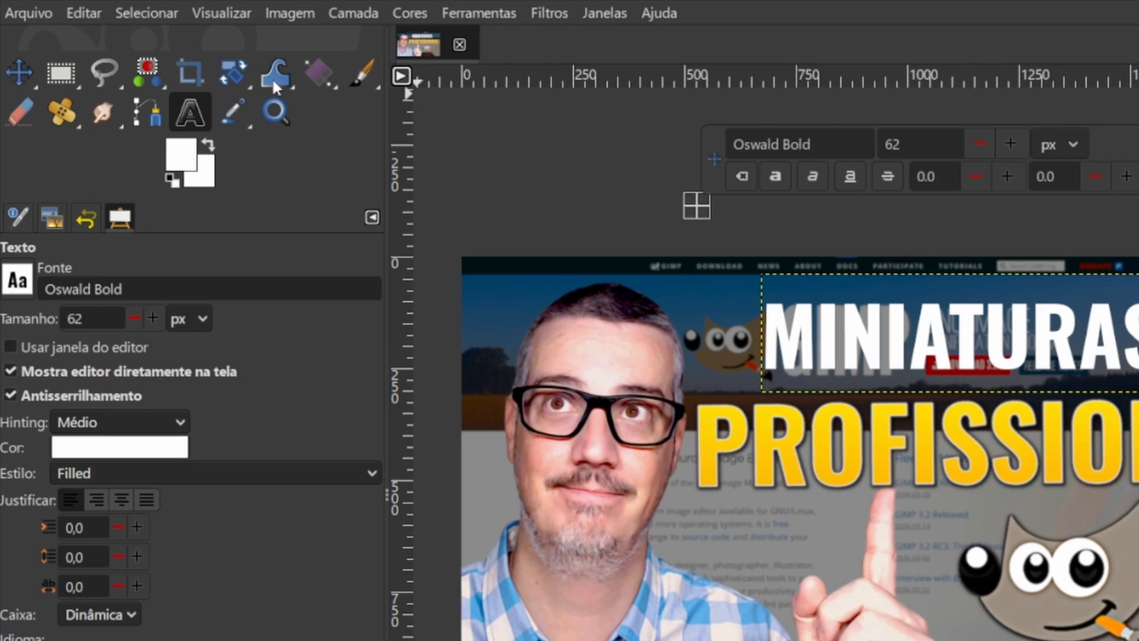
# - Start exporting the image under a new name and name the file "Thumbnail Profissional.Jpg"
pyautogui.click(13, 14)
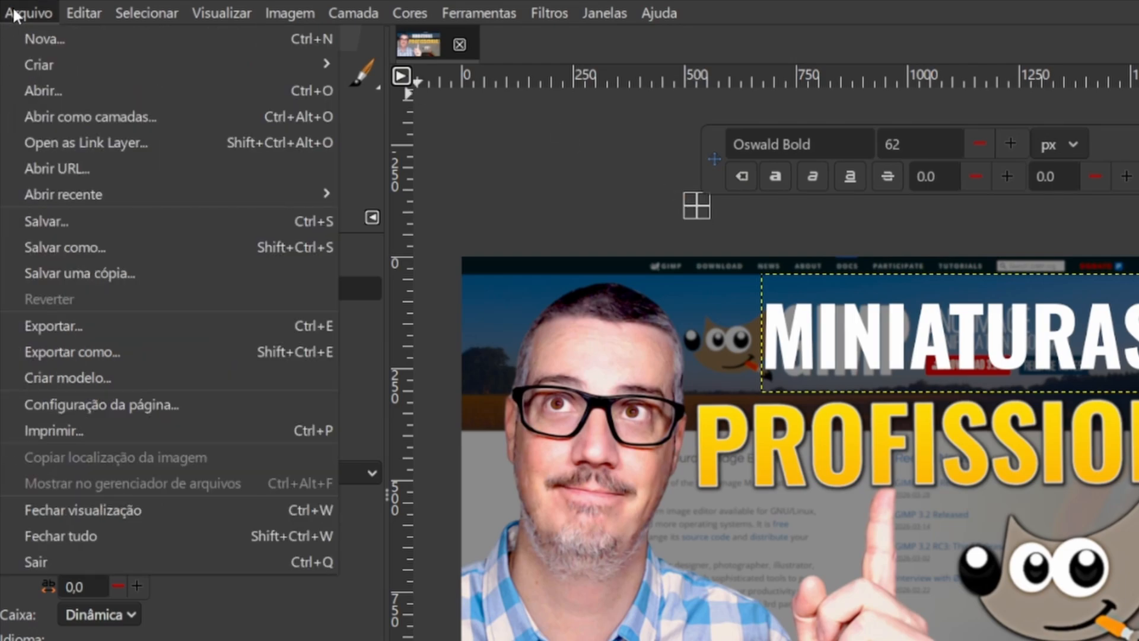
pyautogui.click(121, 352)
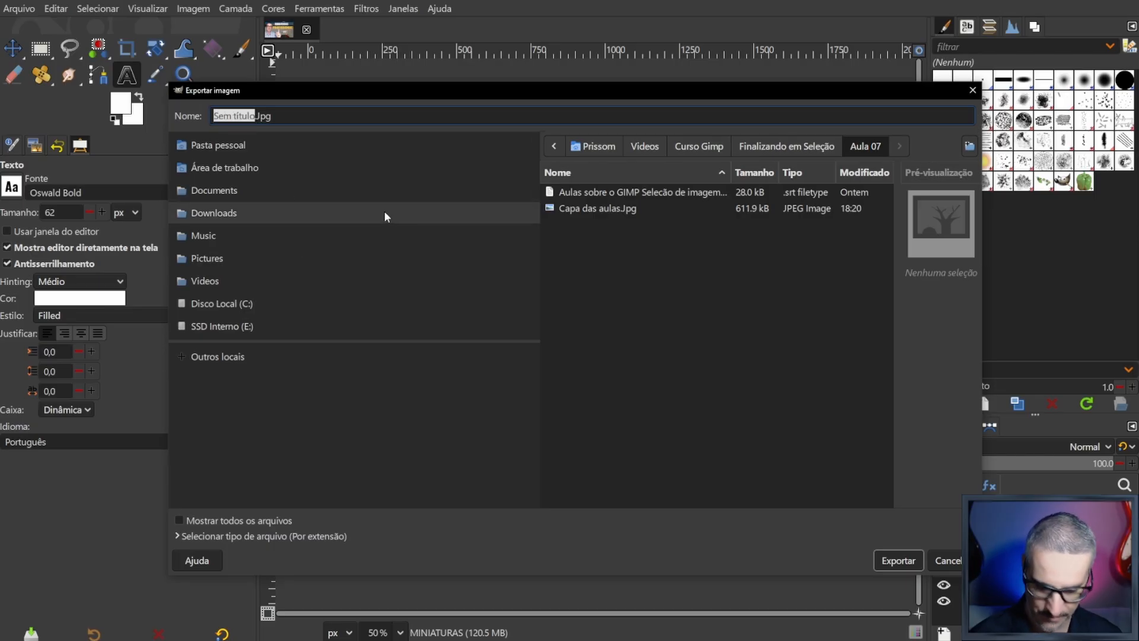
pyautogui.write('Tum')
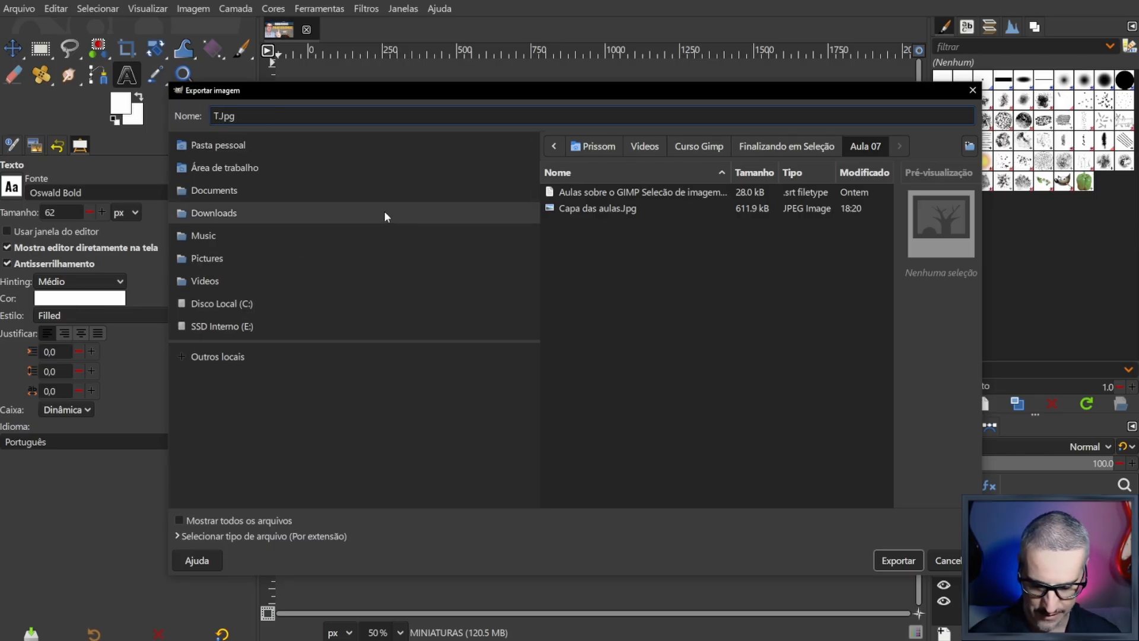
pyautogui.press('BackSpace')
pyautogui.press('BackSpace')
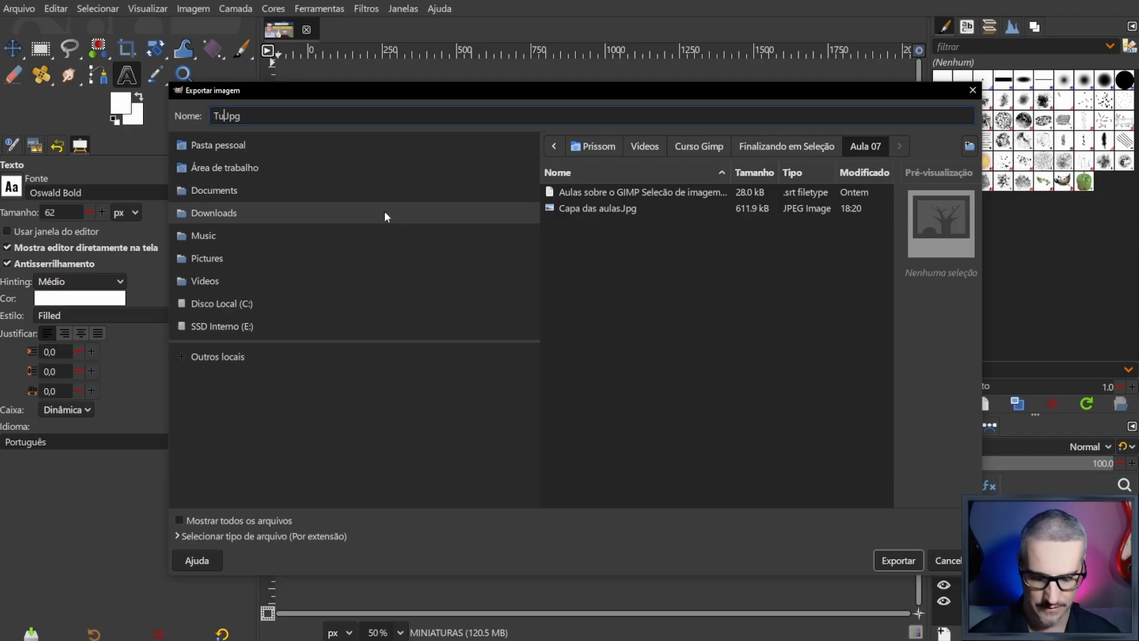
pyautogui.write('humb')
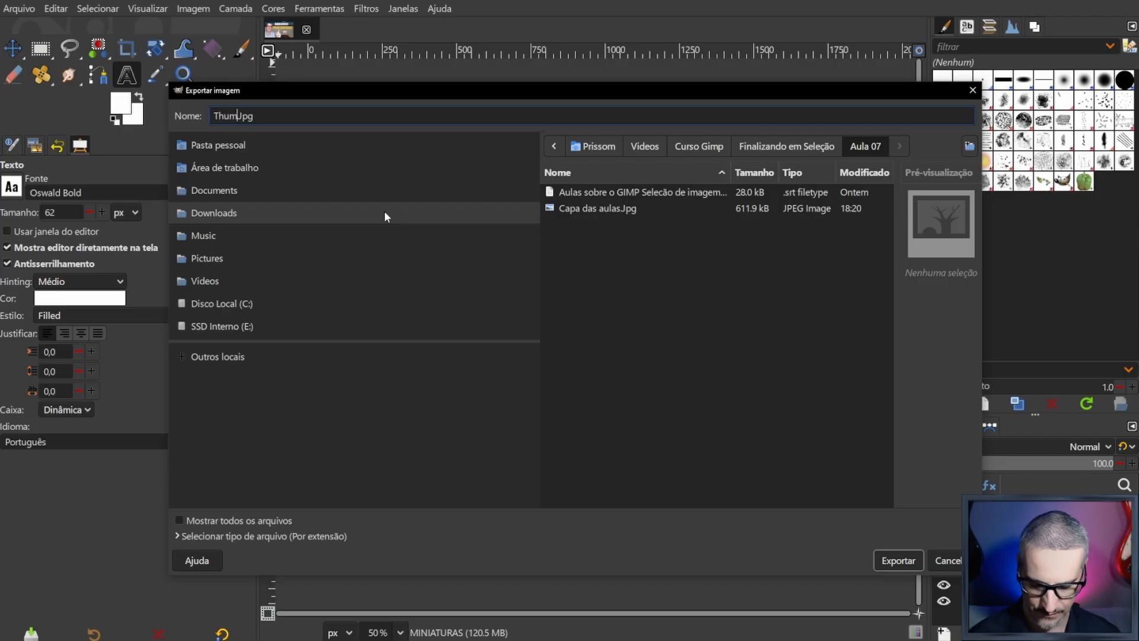
pyautogui.write('nail Pro')
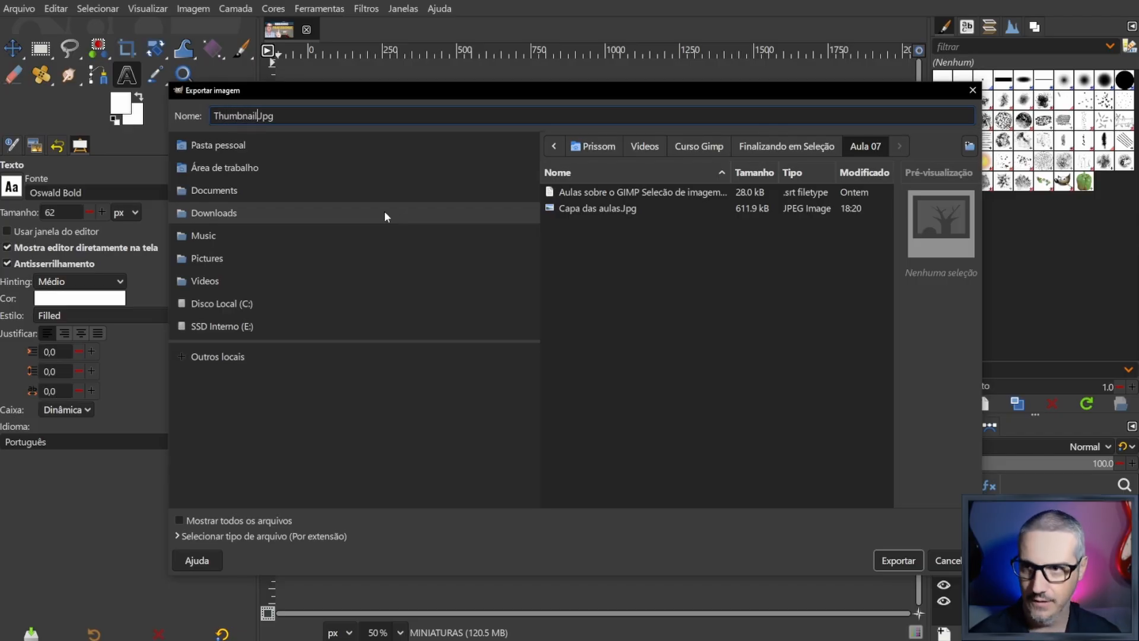
pyautogui.write('fissional')
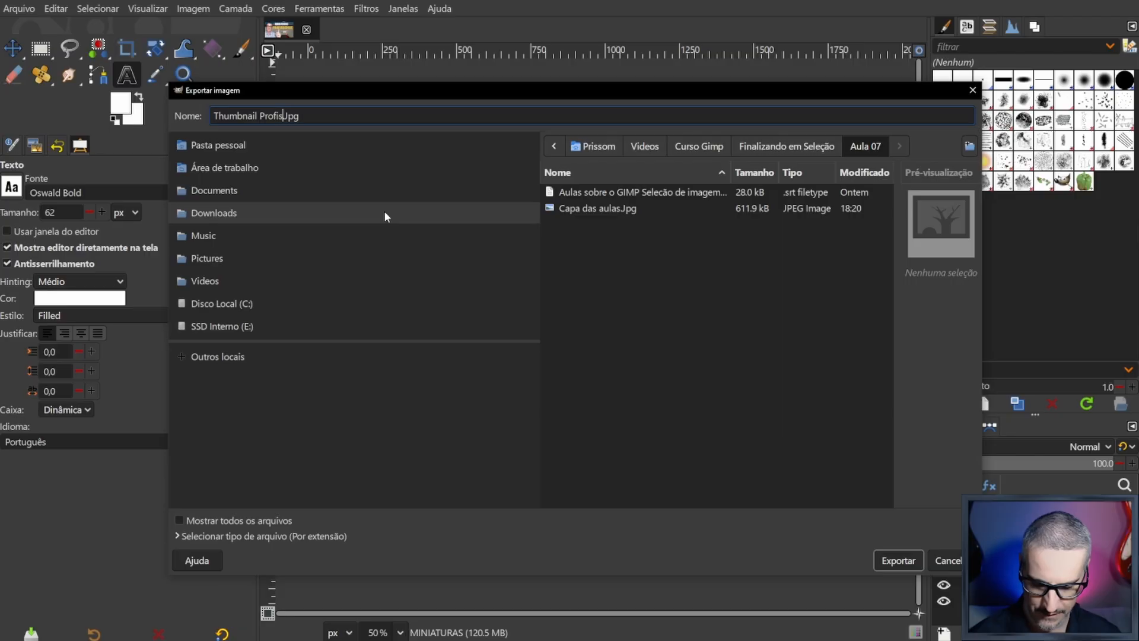
pyautogui.click(338, 116)
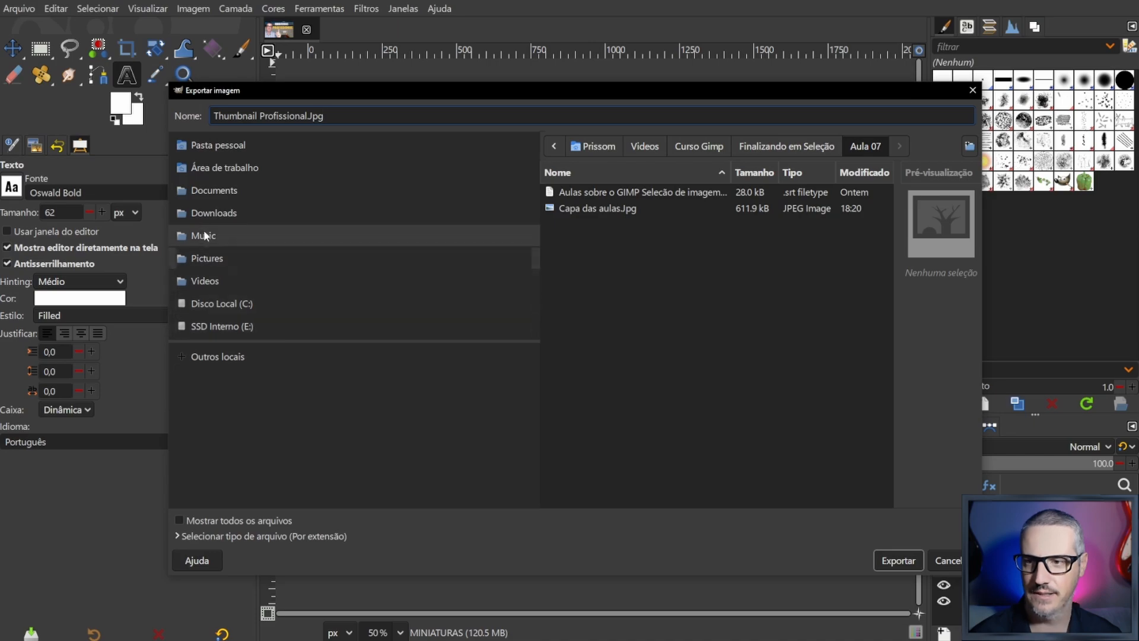
# - Export the JPEG with the current quality options into the "Thumbnail no GIMP" folder inside Videos > "Conteúdos para postar no canal"
pyautogui.click(208, 283)
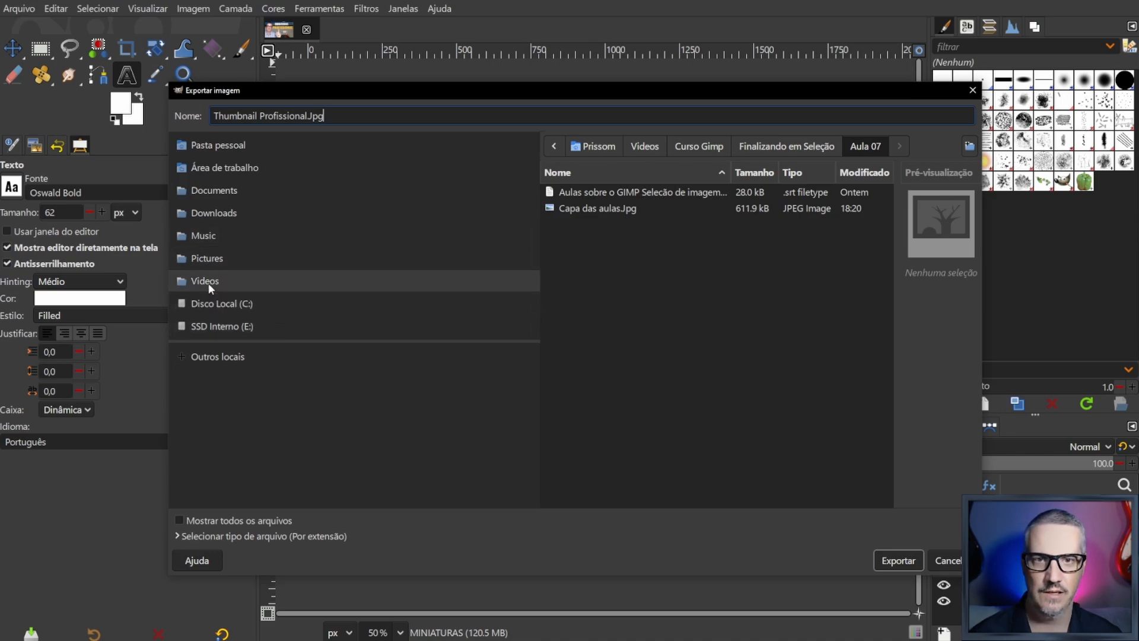
pyautogui.click(196, 283)
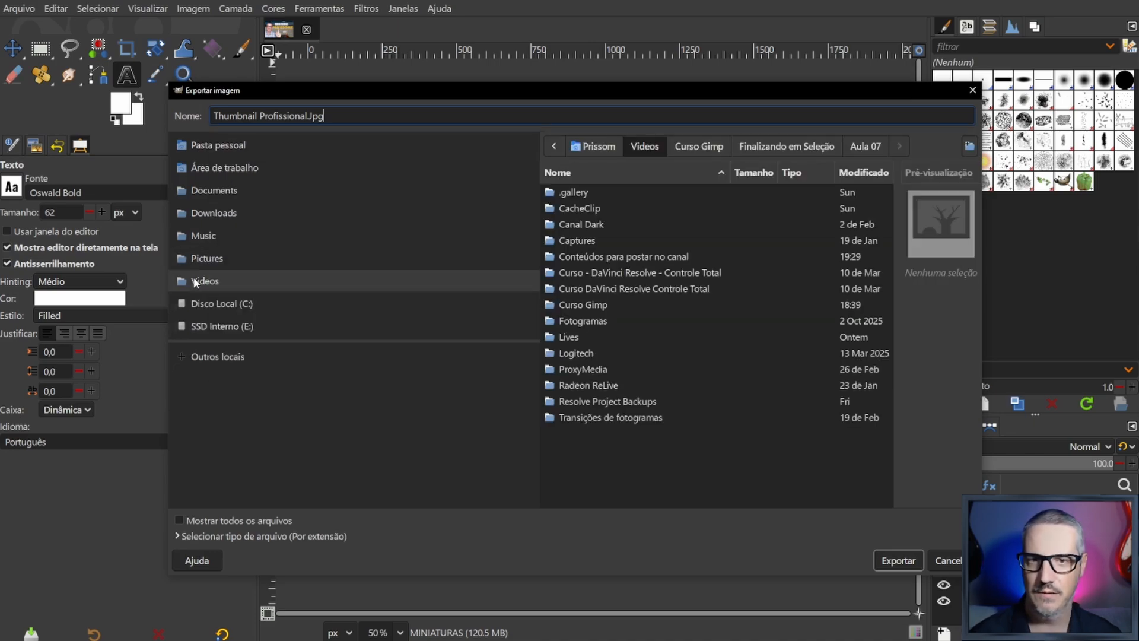
pyautogui.doubleClick(632, 256)
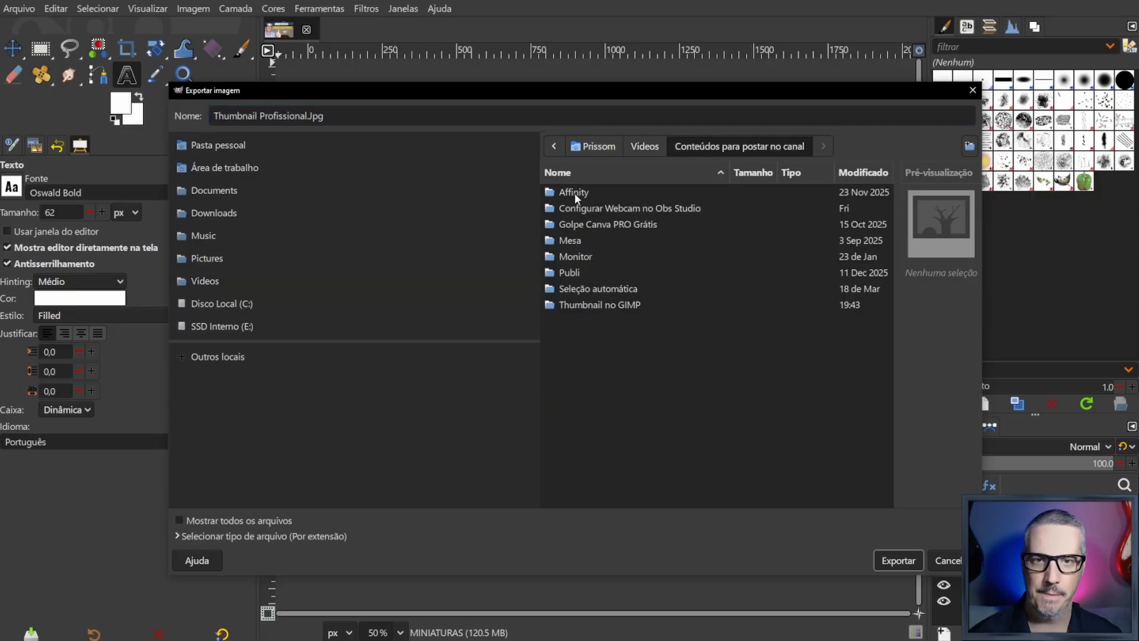
pyautogui.doubleClick(603, 305)
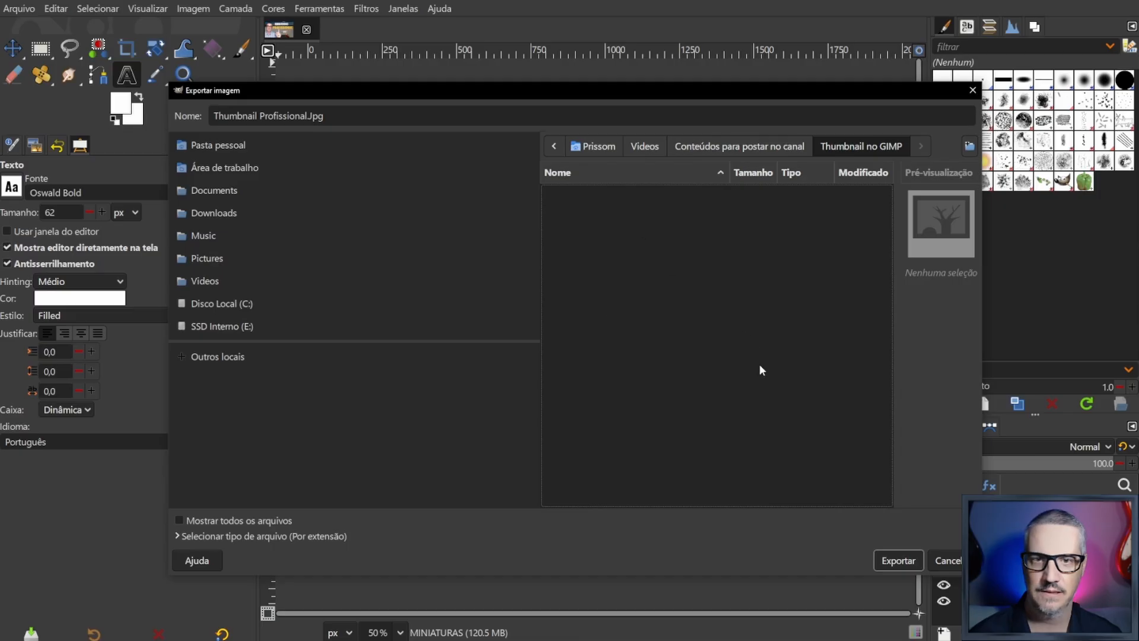
pyautogui.click(901, 565)
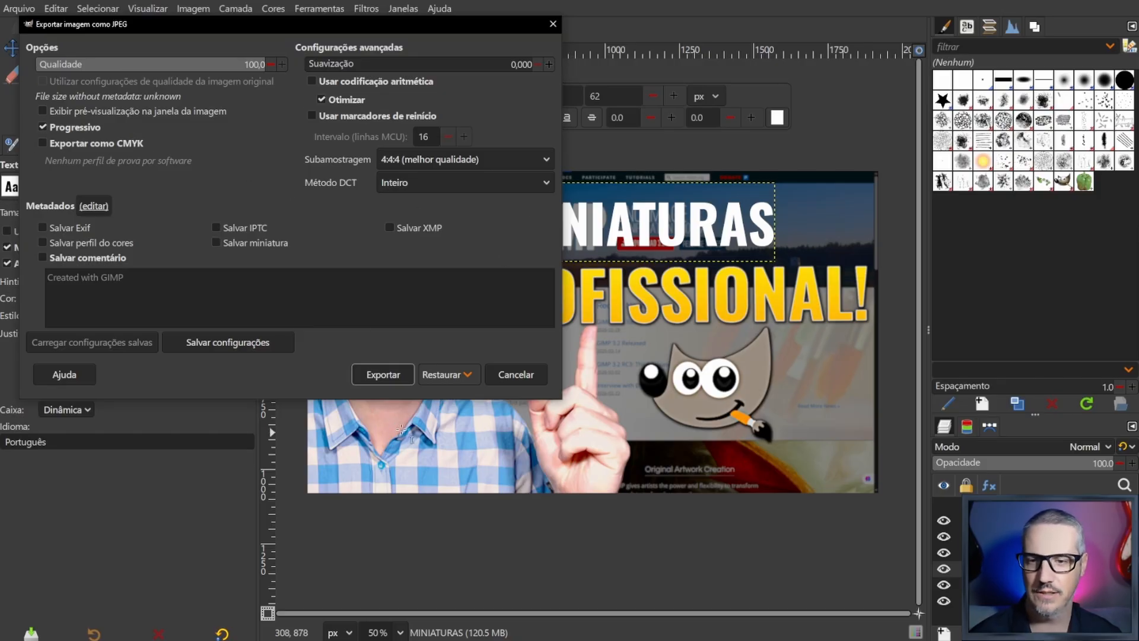
pyautogui.click(391, 378)
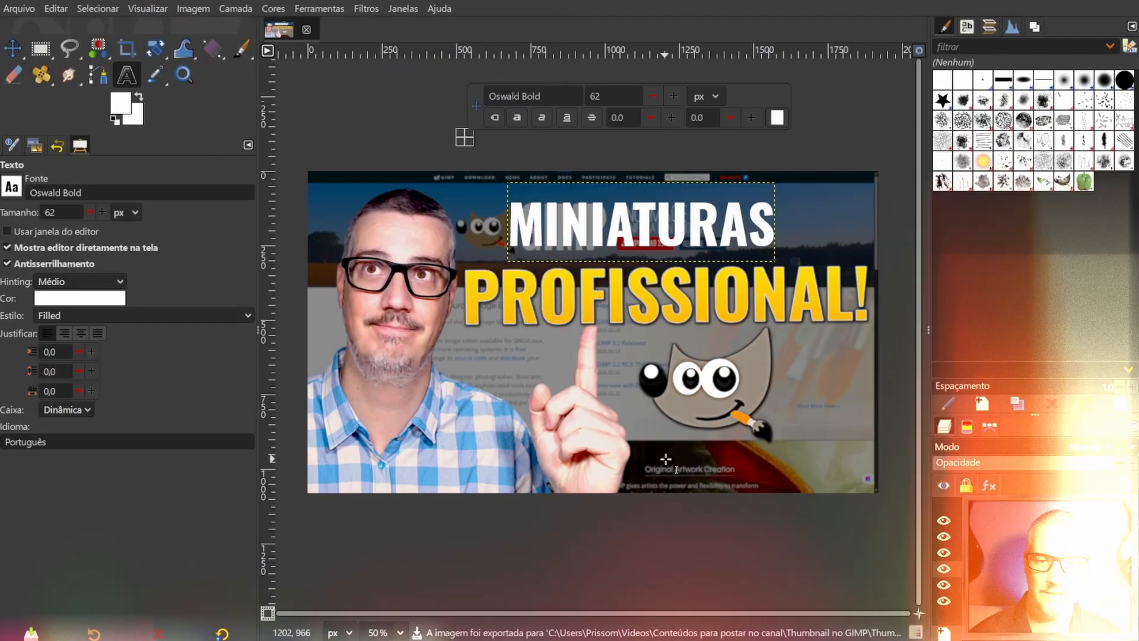